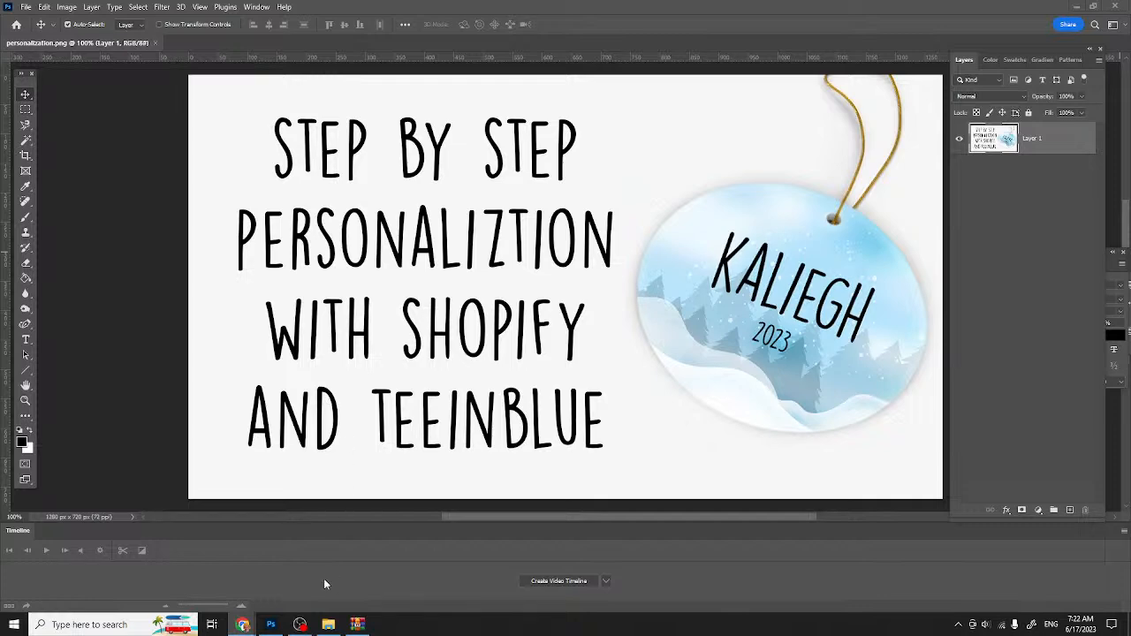
Step: Switch to the Shopify admin in Chrome and open the installed Printify: Print on Demand app
mouse_move(241, 626)
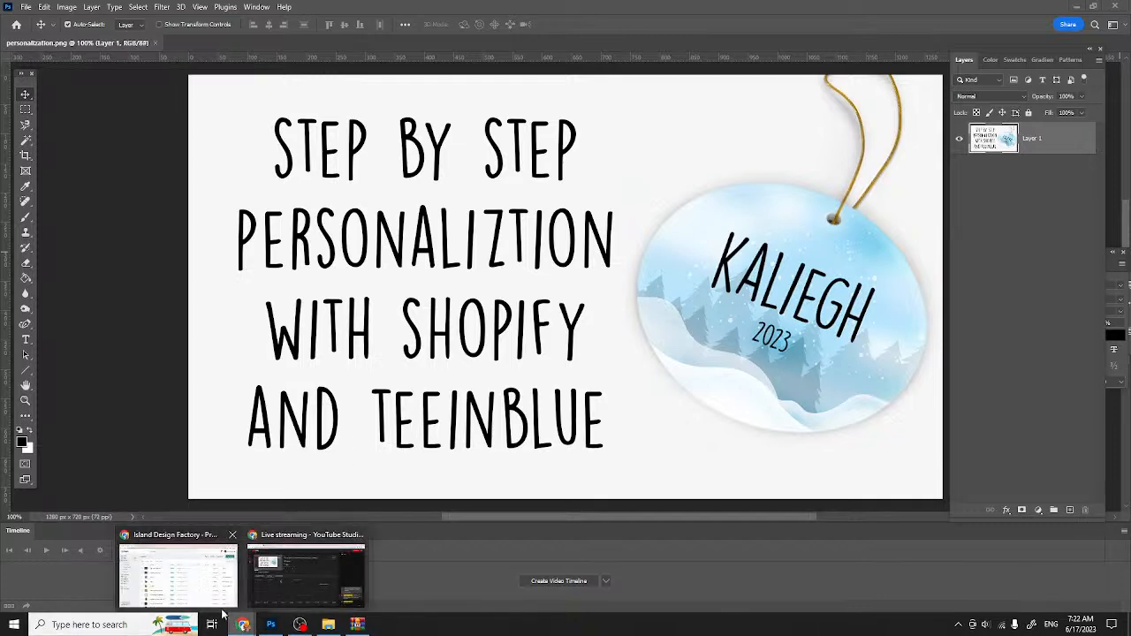
click(196, 588)
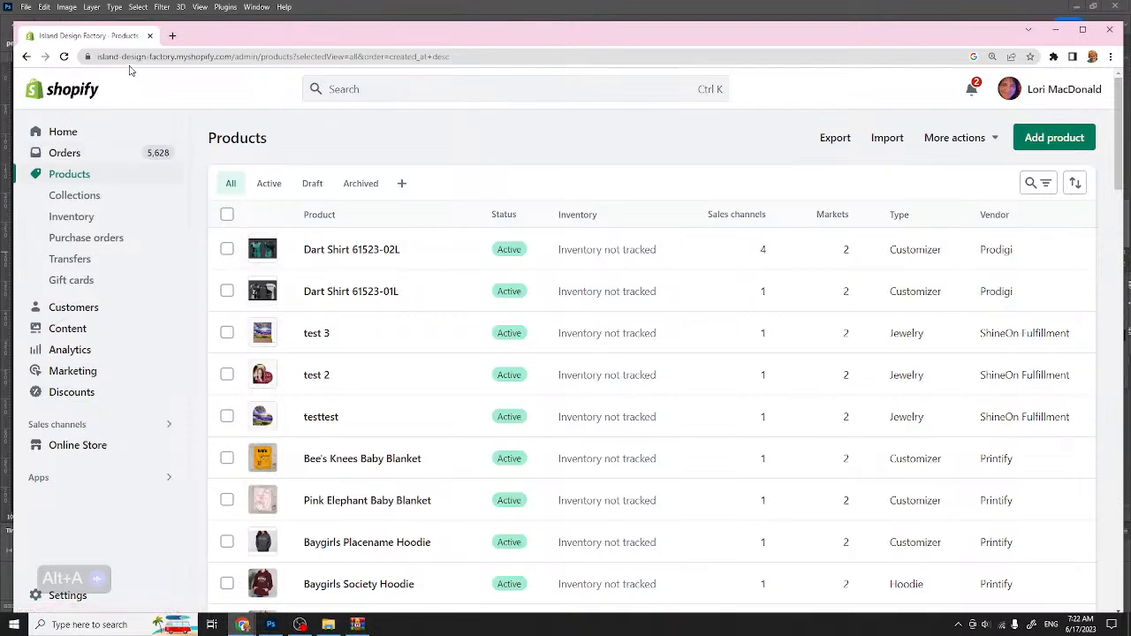
drag(320, 32, 310, 15)
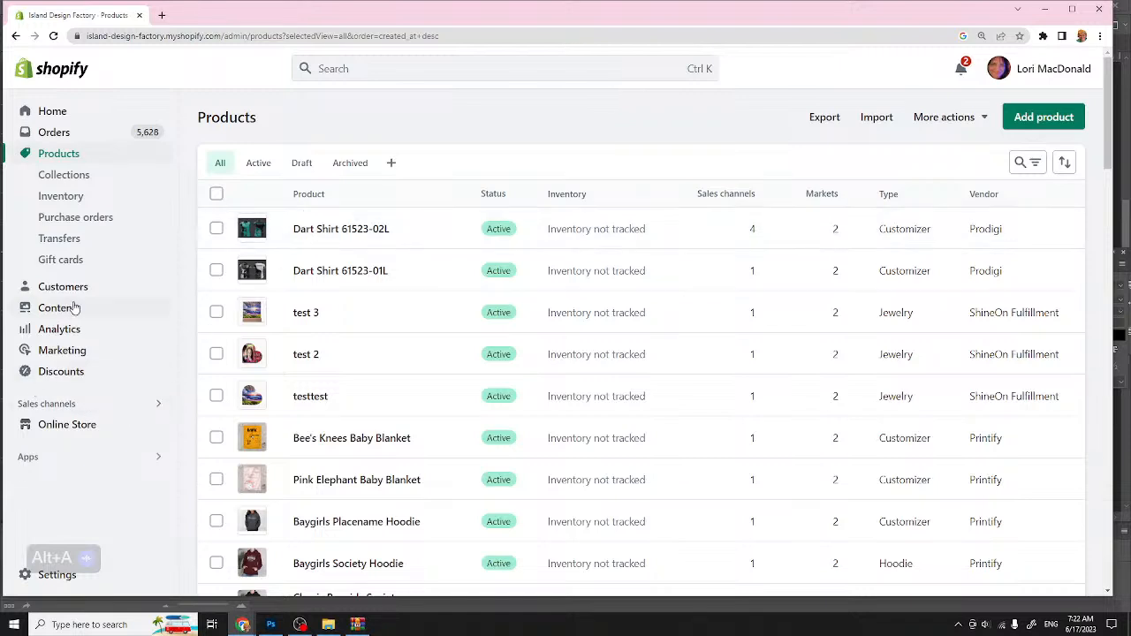
click(40, 460)
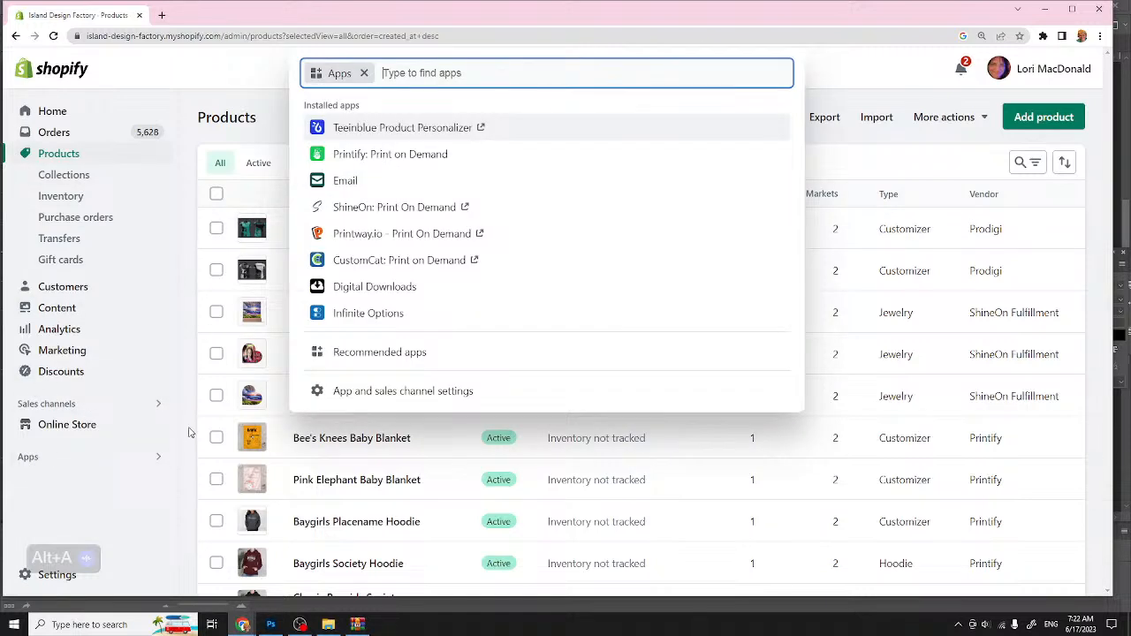
click(384, 155)
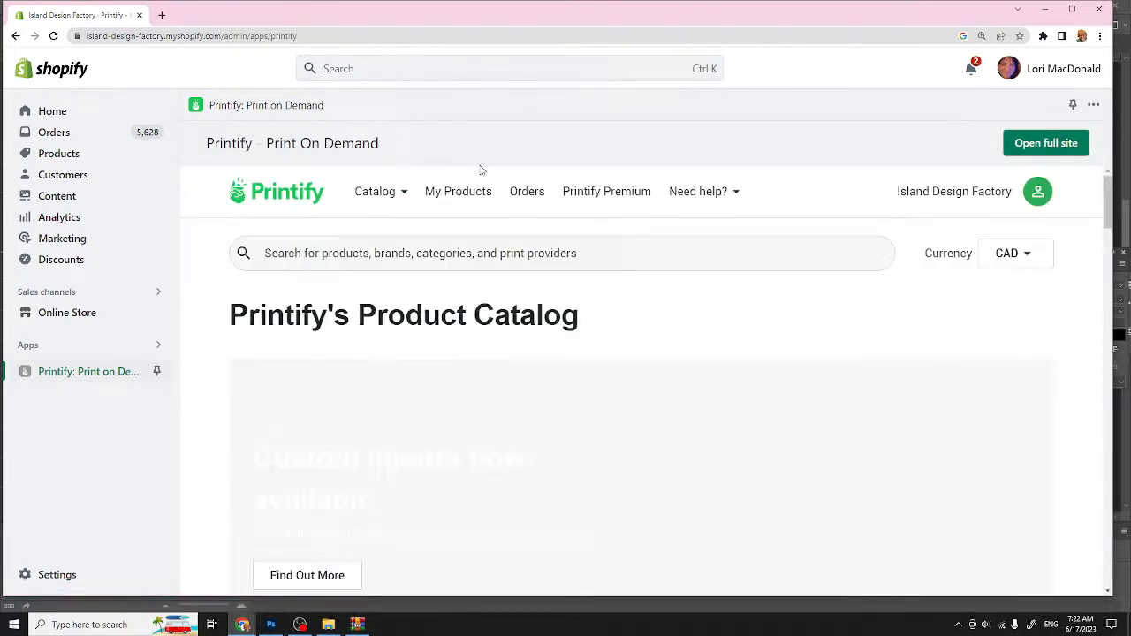
Step: Open the Ornaments category under Home & Living in the Printify catalog
click(380, 193)
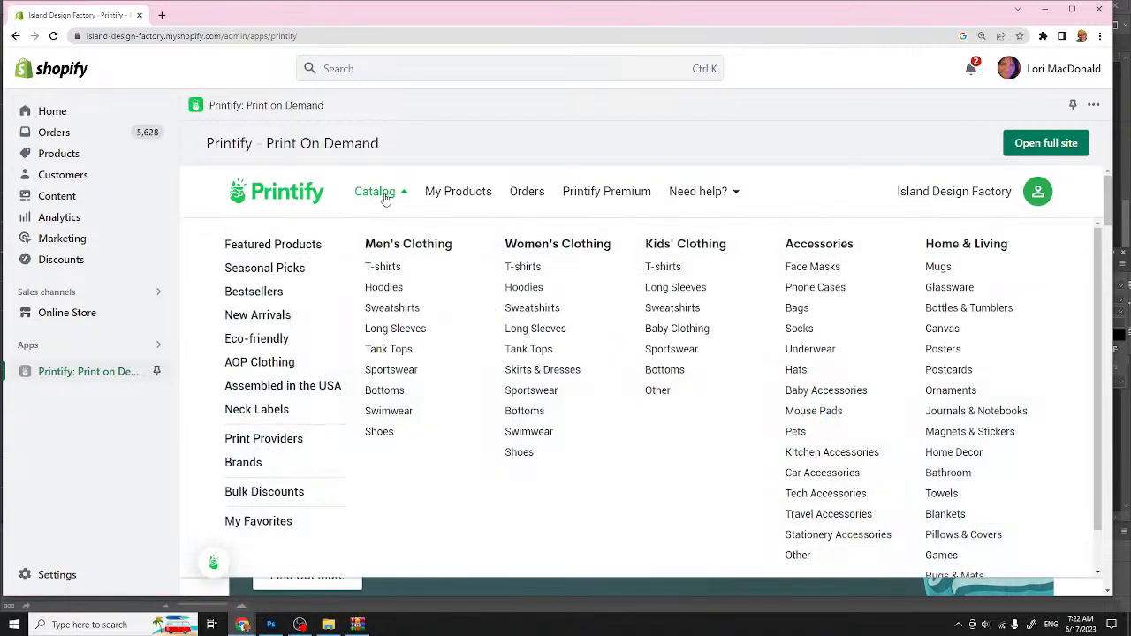
click(383, 195)
click(383, 194)
scroll(976, 259, down, 1)
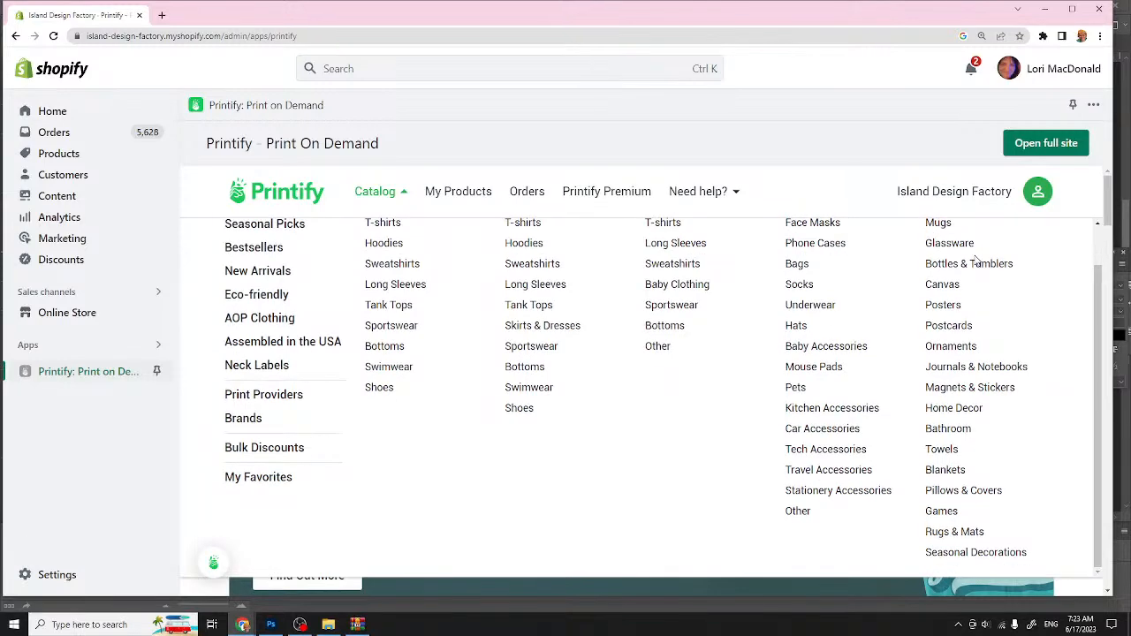
click(957, 350)
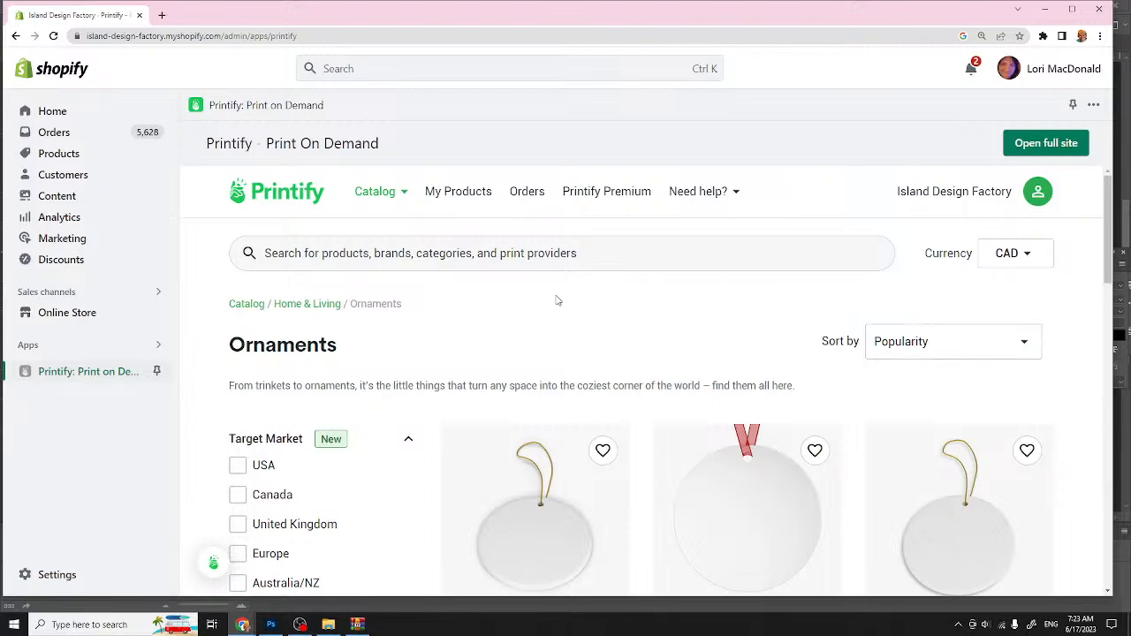
Step: Browse the ornament listings and open the Ceramic Ornament, 4 Shapes product page
scroll(563, 276, down, 1)
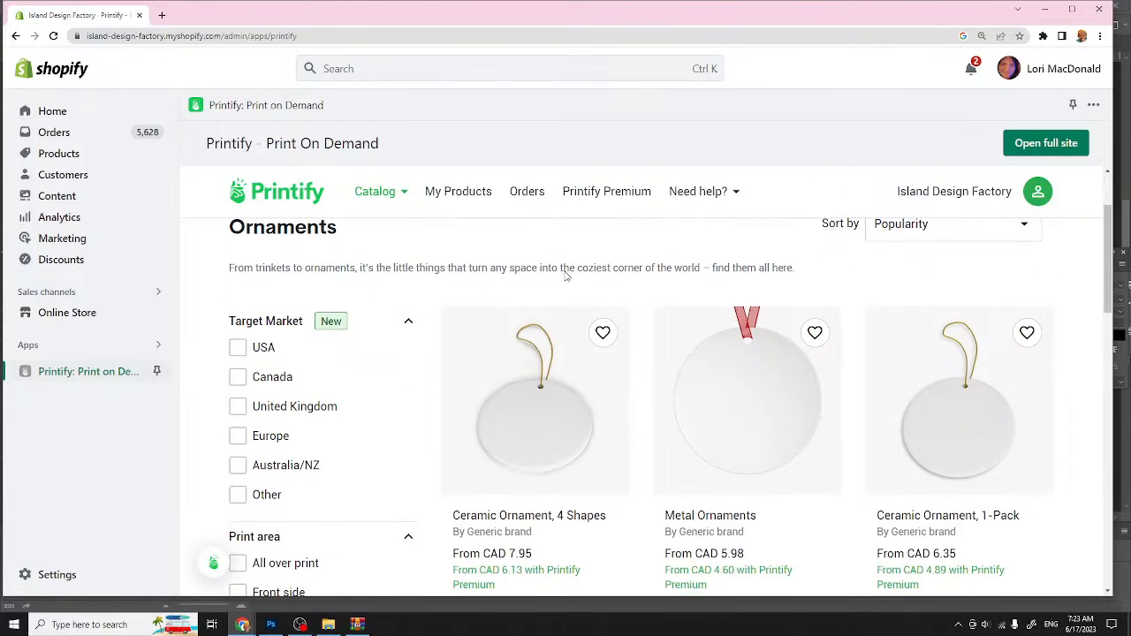
scroll(565, 276, down, 1)
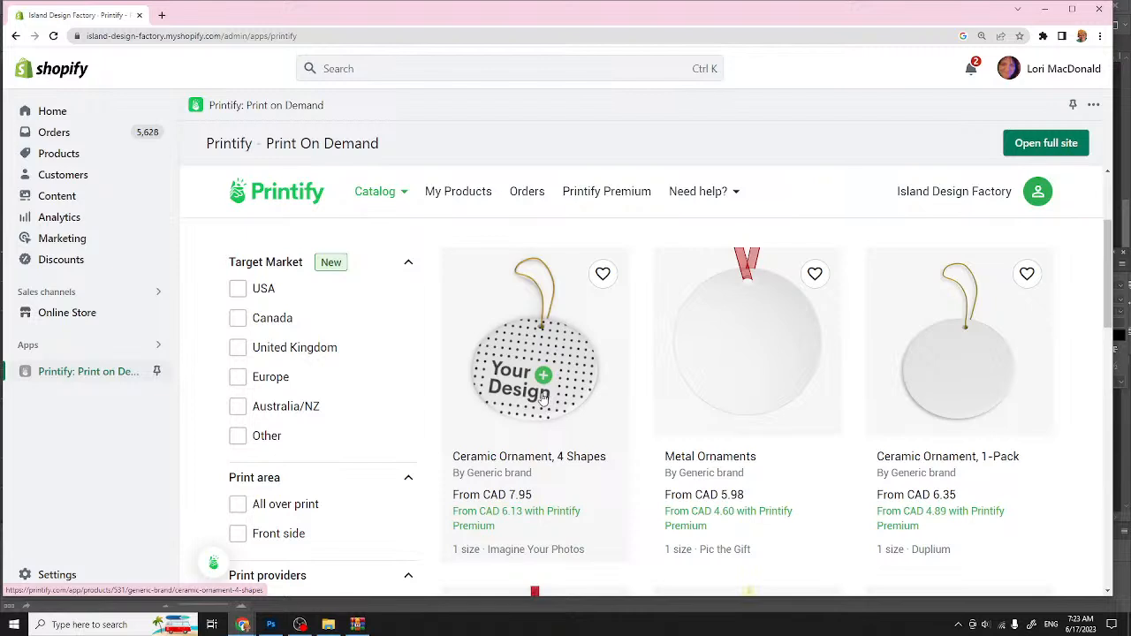
scroll(525, 408, down, 1)
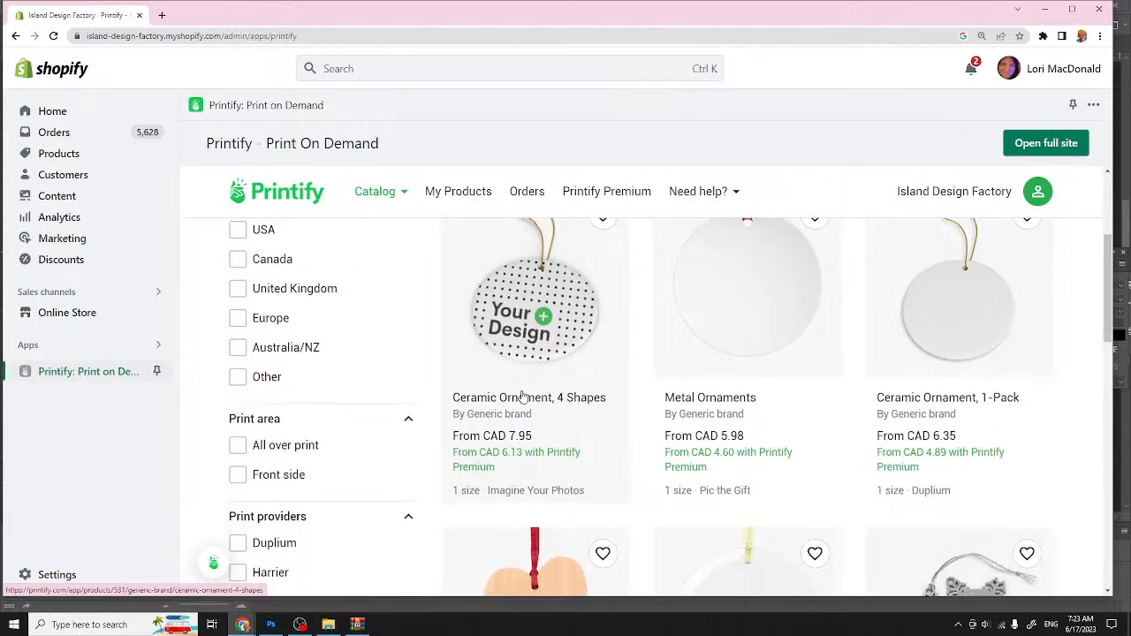
click(533, 350)
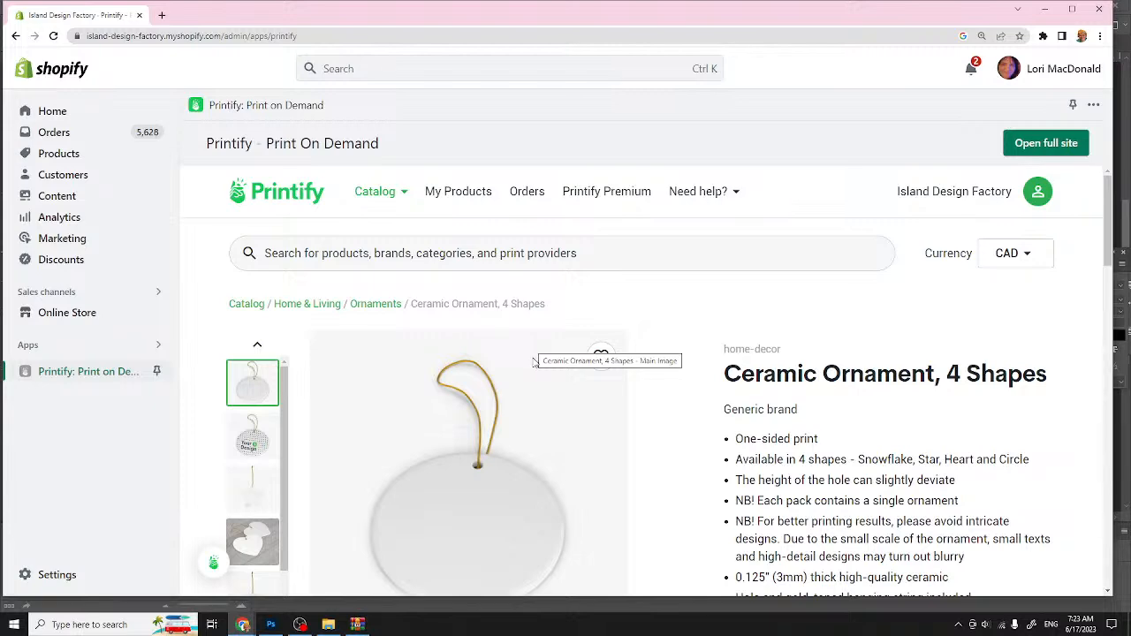
Step: Review the ornament's product page and the Imagine Your Photos variants grouped by shape, including stock and prices
scroll(533, 362, down, 2)
scroll(534, 362, up, 2)
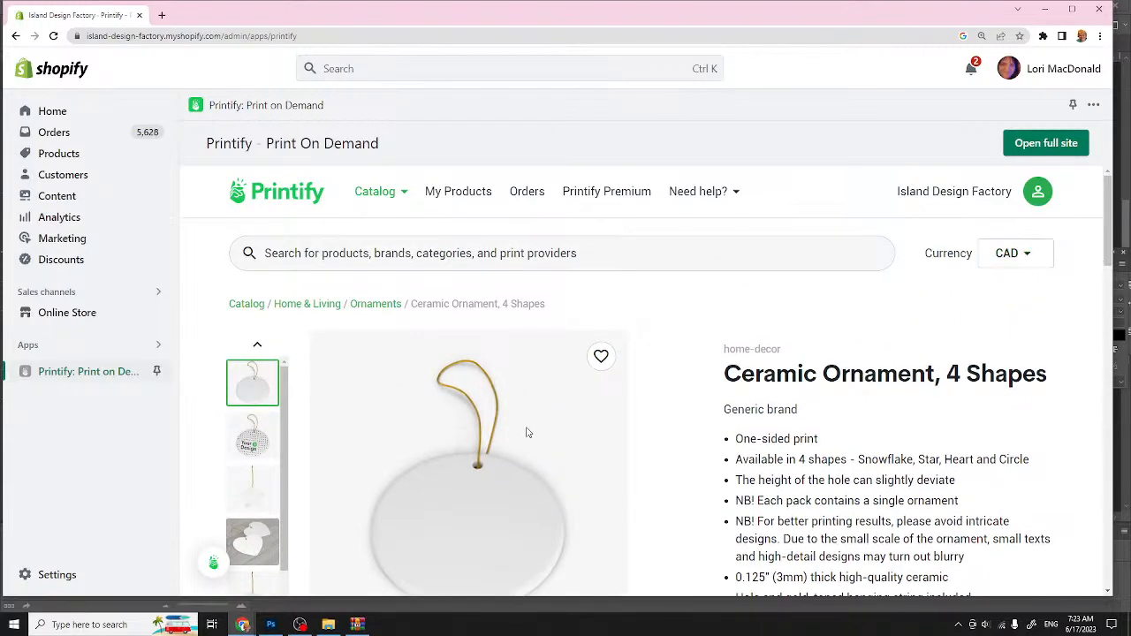
scroll(525, 432, down, 3)
scroll(521, 386, down, 2)
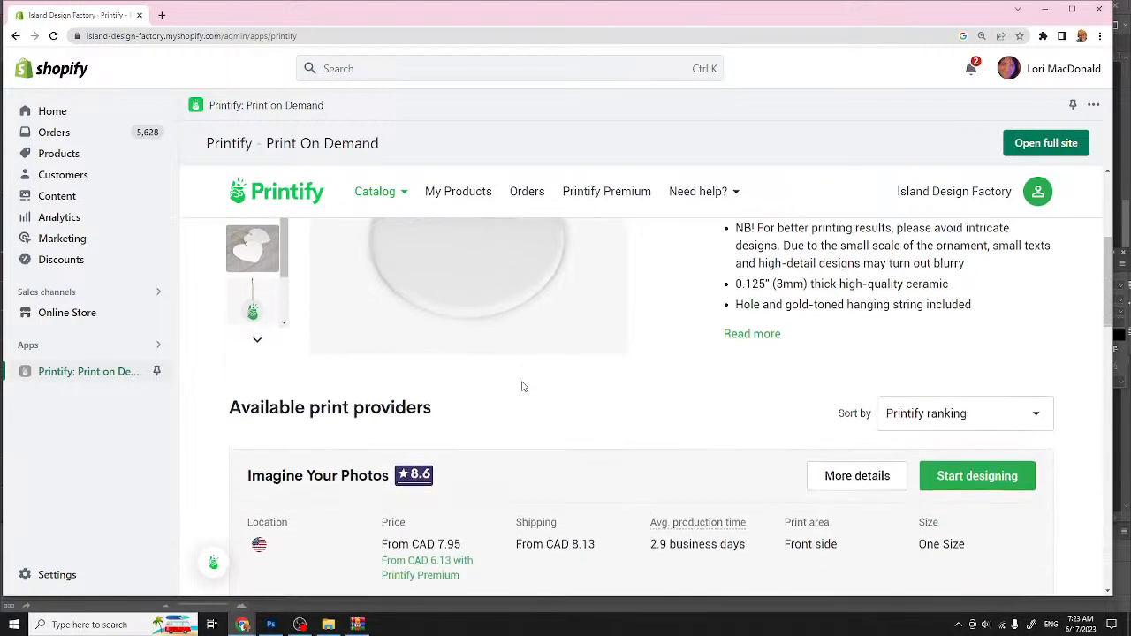
click(835, 474)
scroll(682, 335, down, 1)
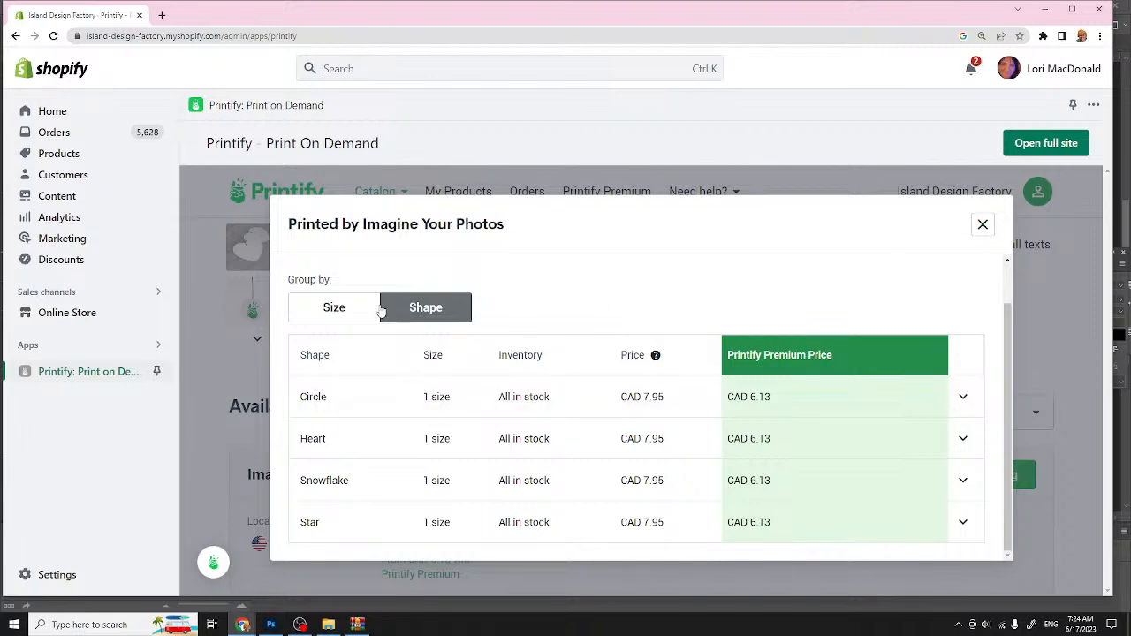
click(982, 225)
Step: Check the Imagine Your Photos shipping rates by destination for the ceramic ornament, and close the provider details
scroll(651, 344, down, 2)
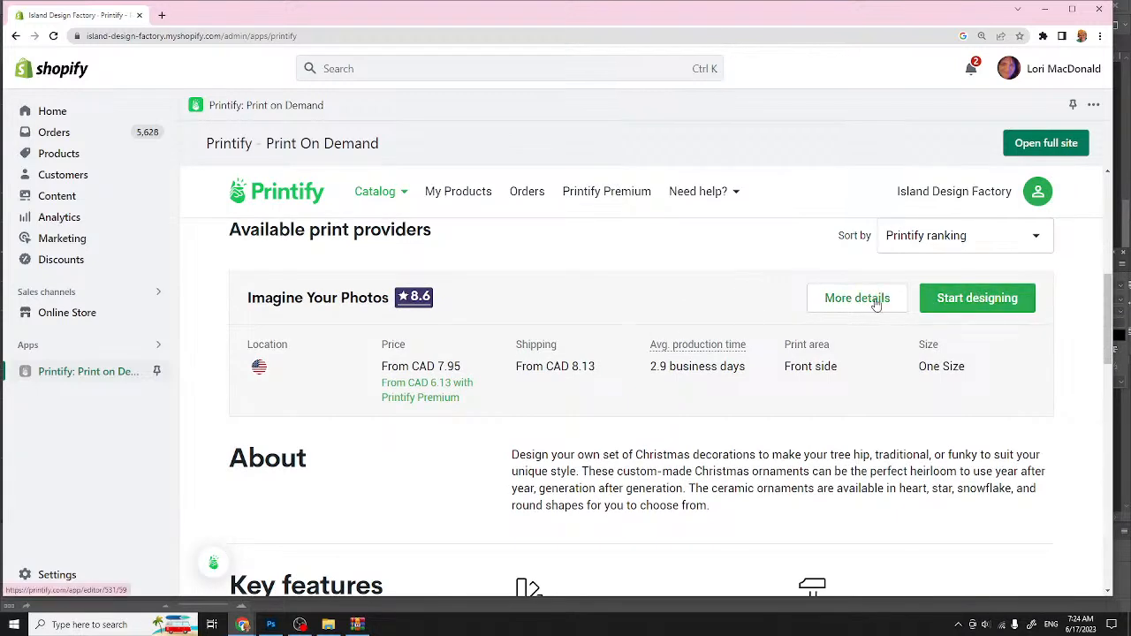
click(862, 300)
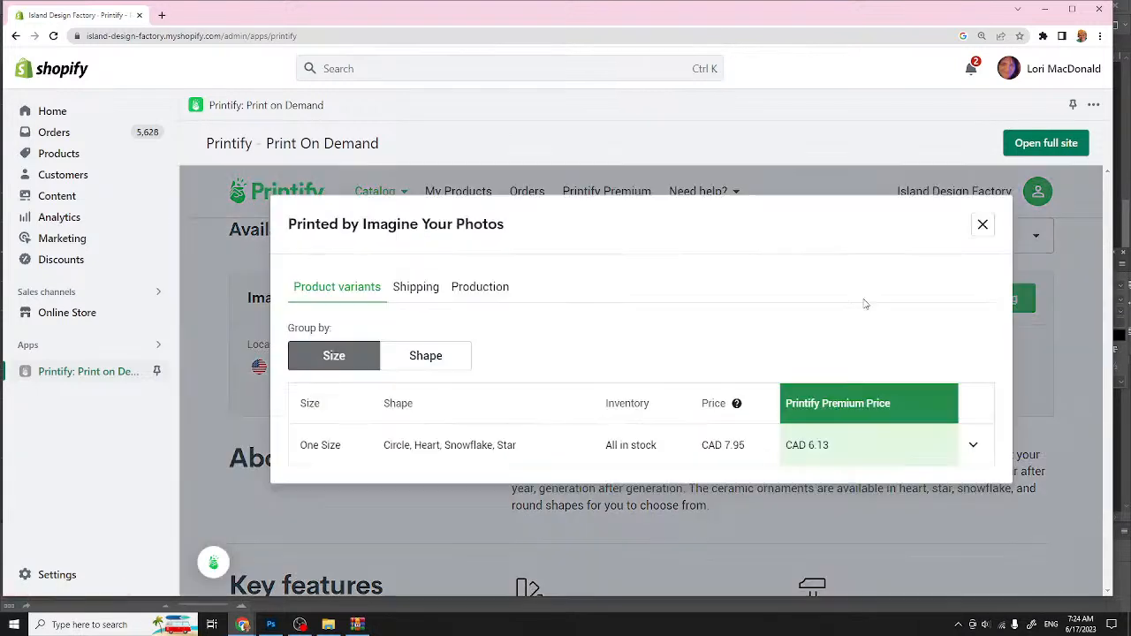
click(414, 293)
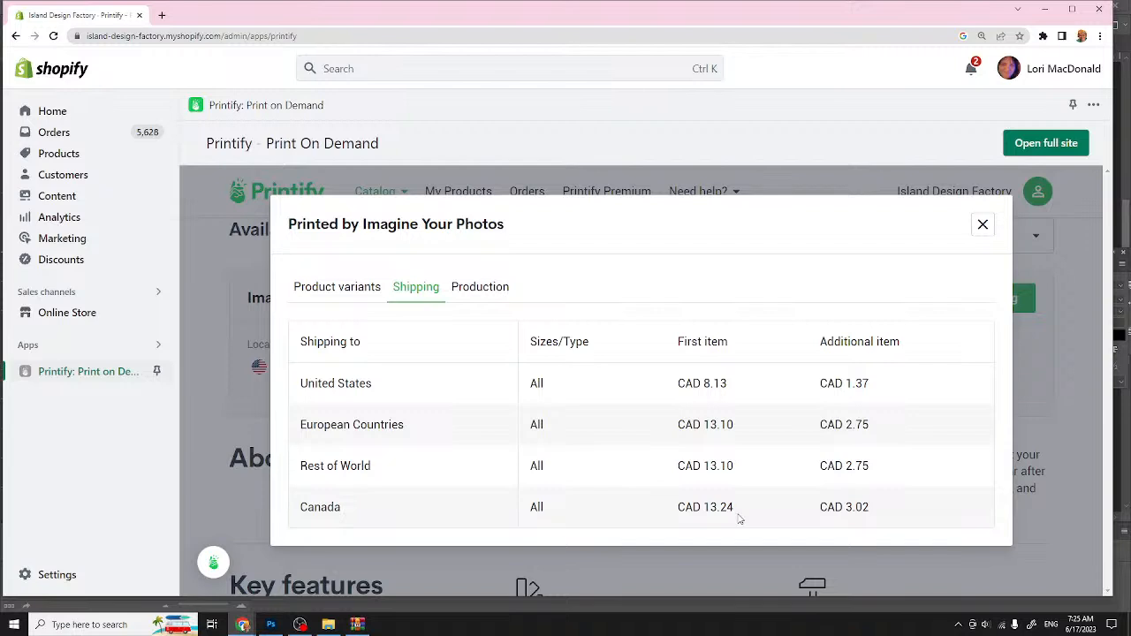
click(983, 226)
Step: Open the Teeinblue Product Personalizer app from Shopify and go to its Product Base list
mouse_move(375, 191)
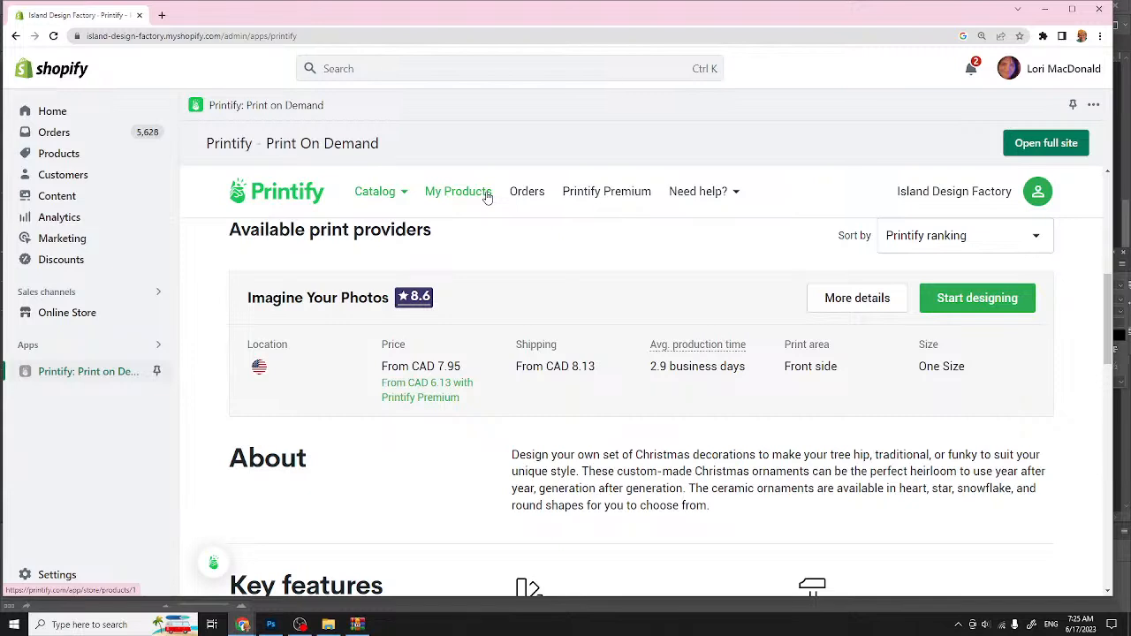
click(129, 346)
click(375, 156)
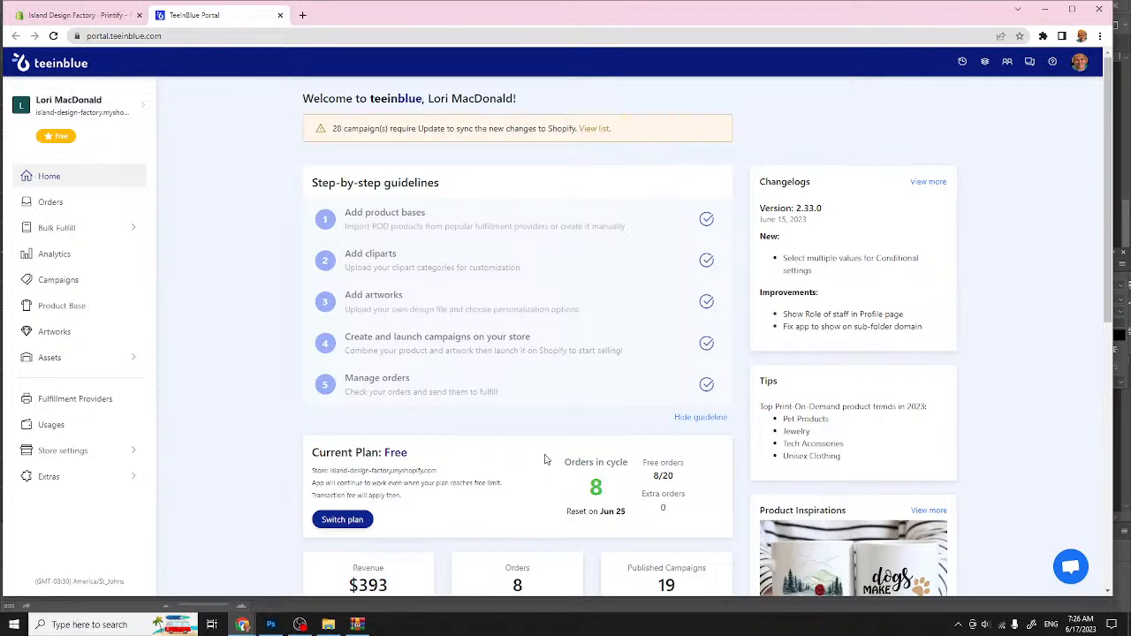
scroll(545, 459, down, 1)
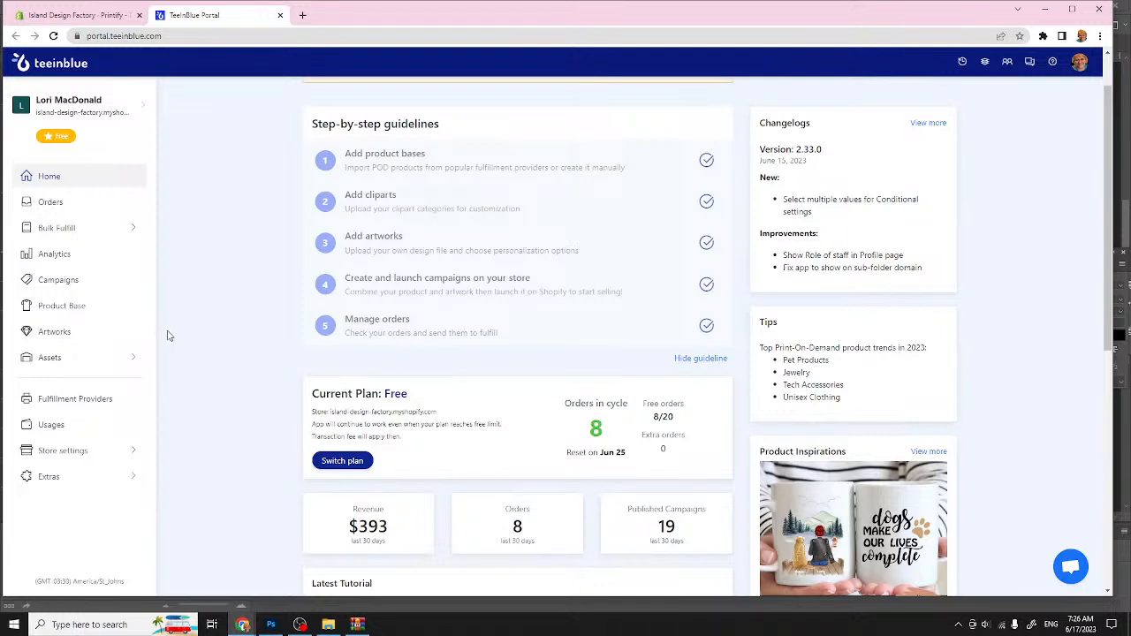
click(57, 309)
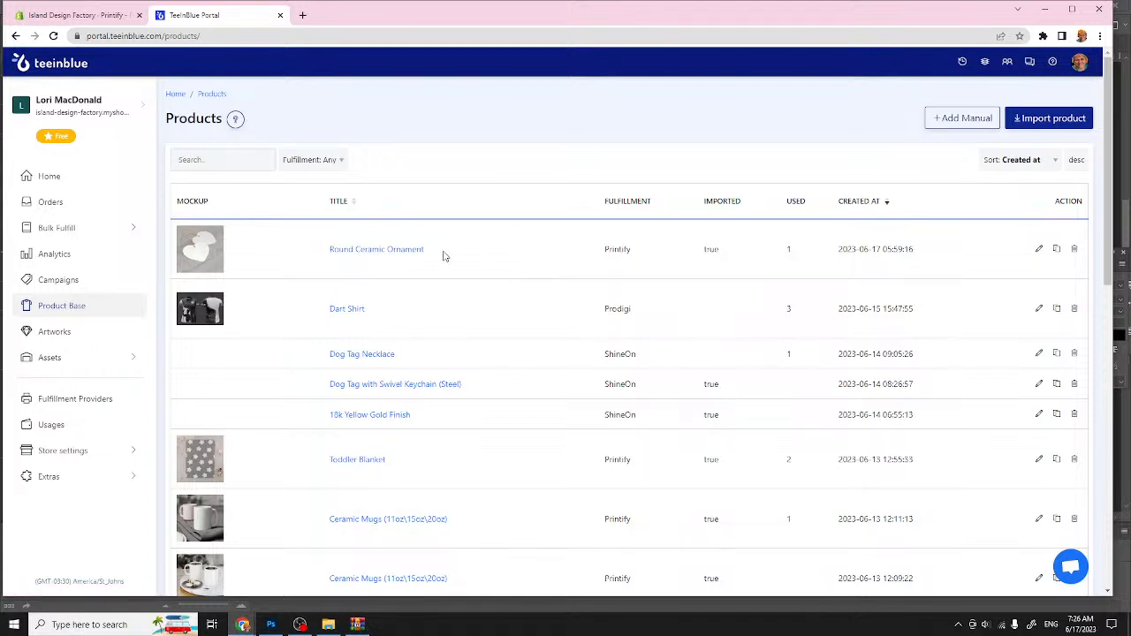
Step: Start a product import with Printify as the fulfillment provider and search its catalog for "ornament"
click(1048, 120)
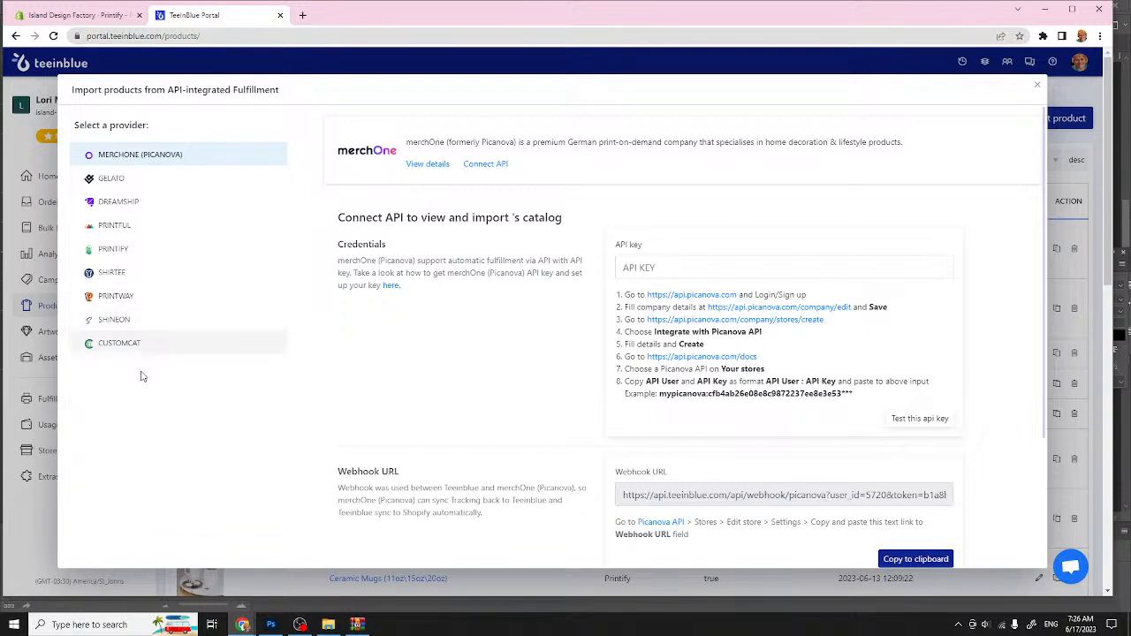
click(120, 252)
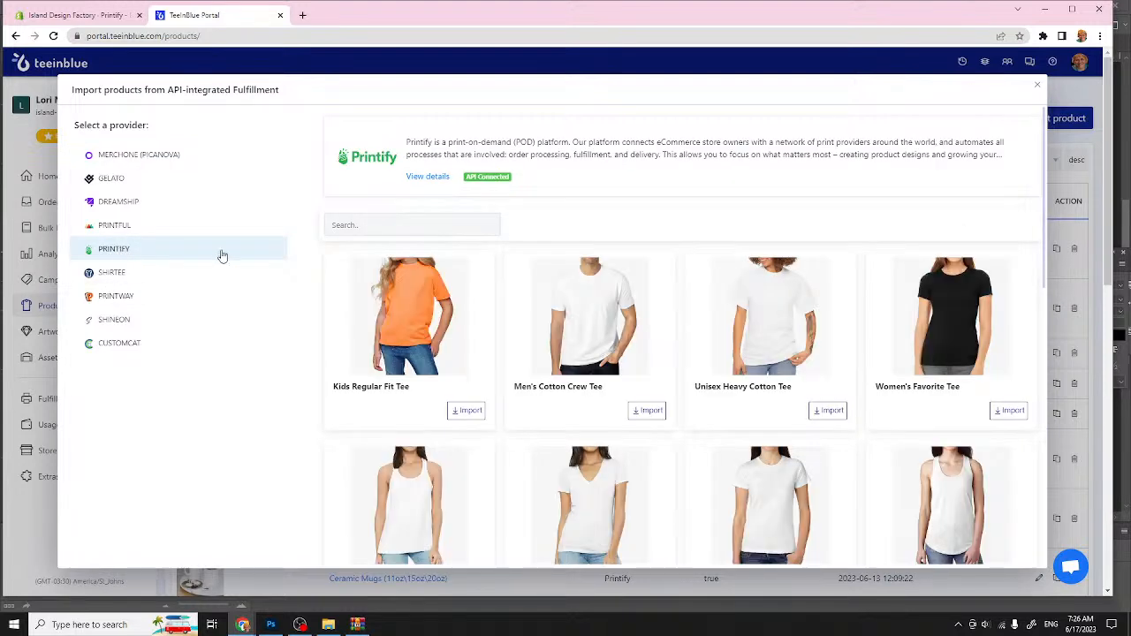
click(358, 227)
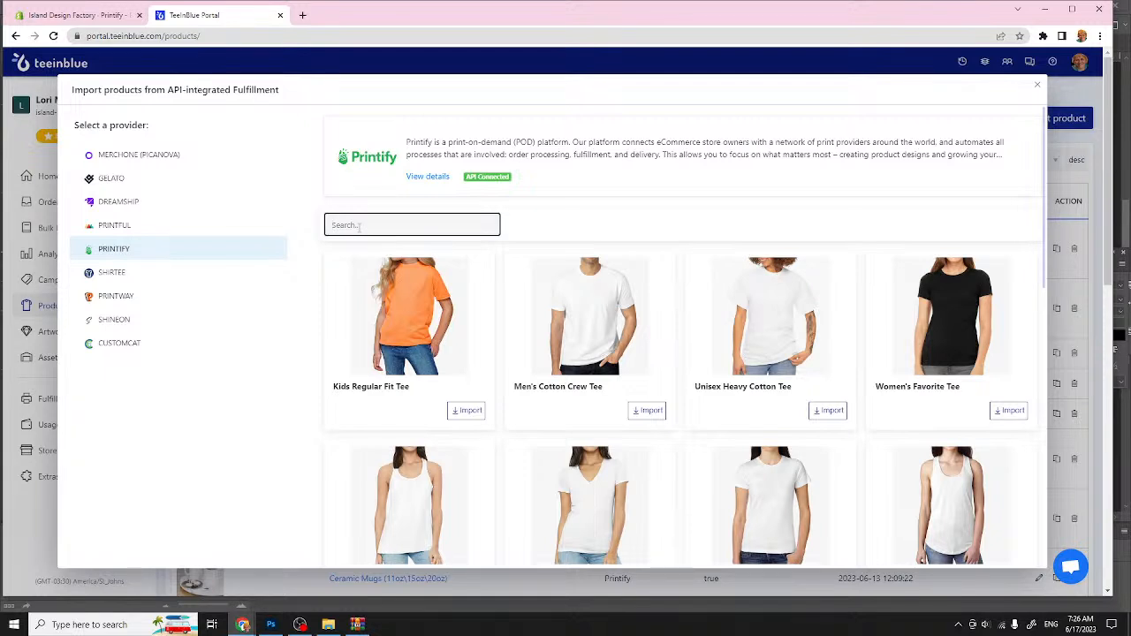
text(ornament)
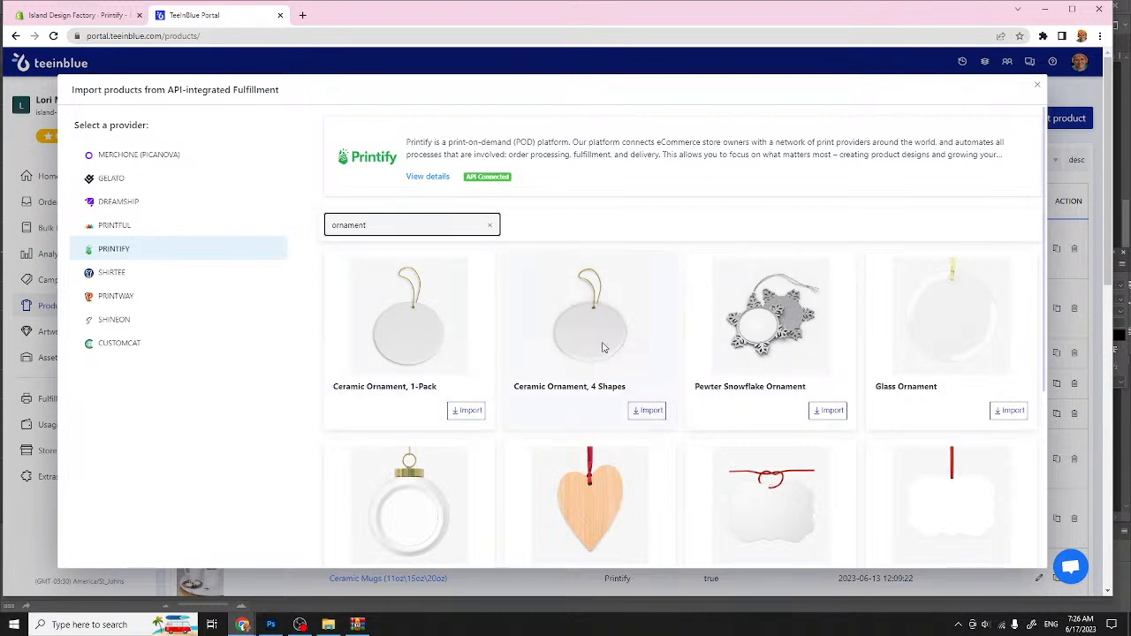
Step: Import Ceramic Ornament, 4 Shapes with Imagine Your Photos as the print provider and Circle as the shape
click(654, 414)
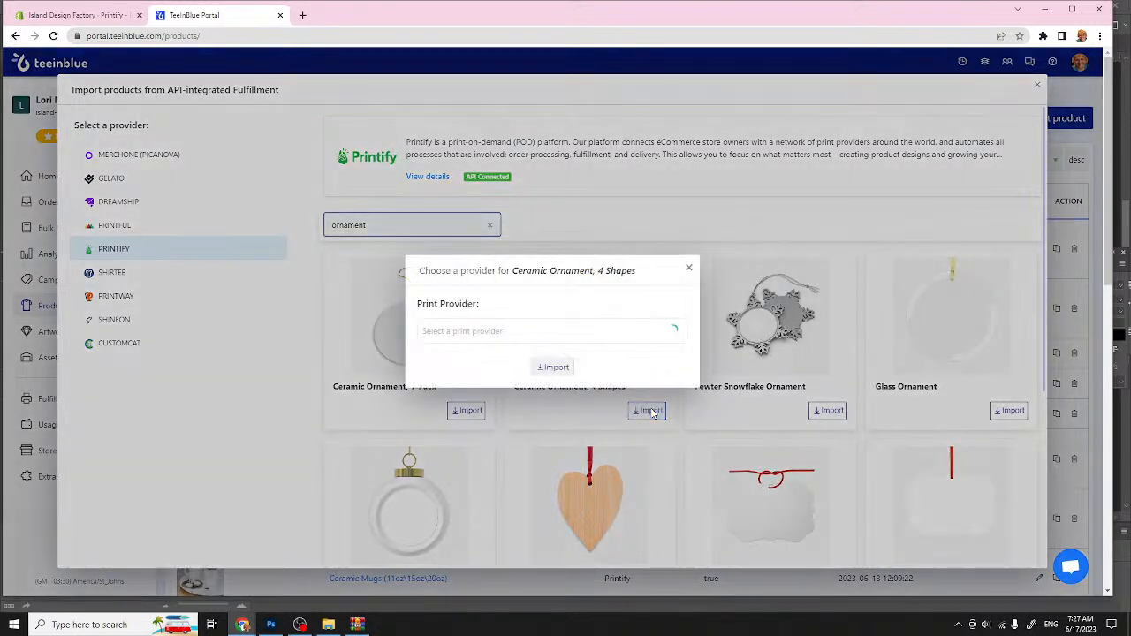
click(571, 332)
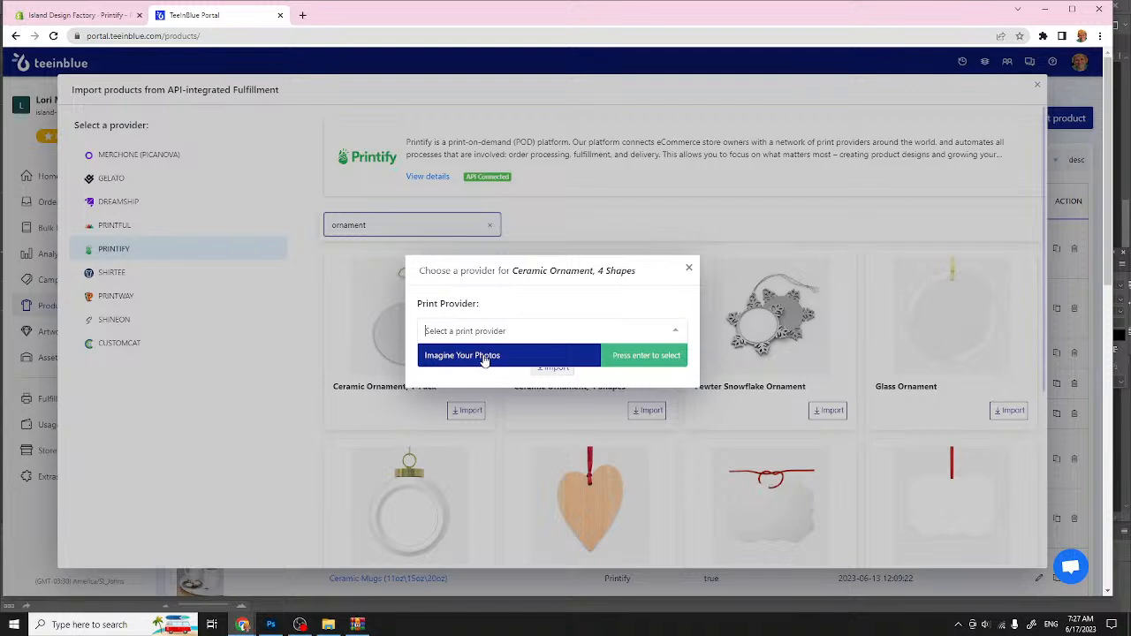
click(643, 358)
click(556, 365)
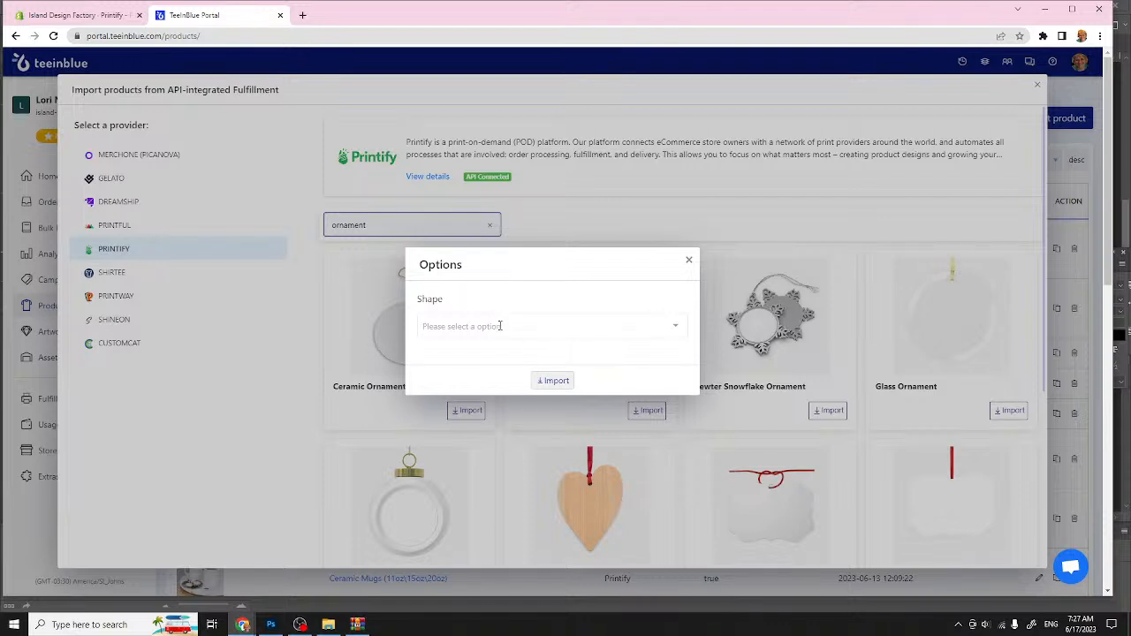
click(676, 329)
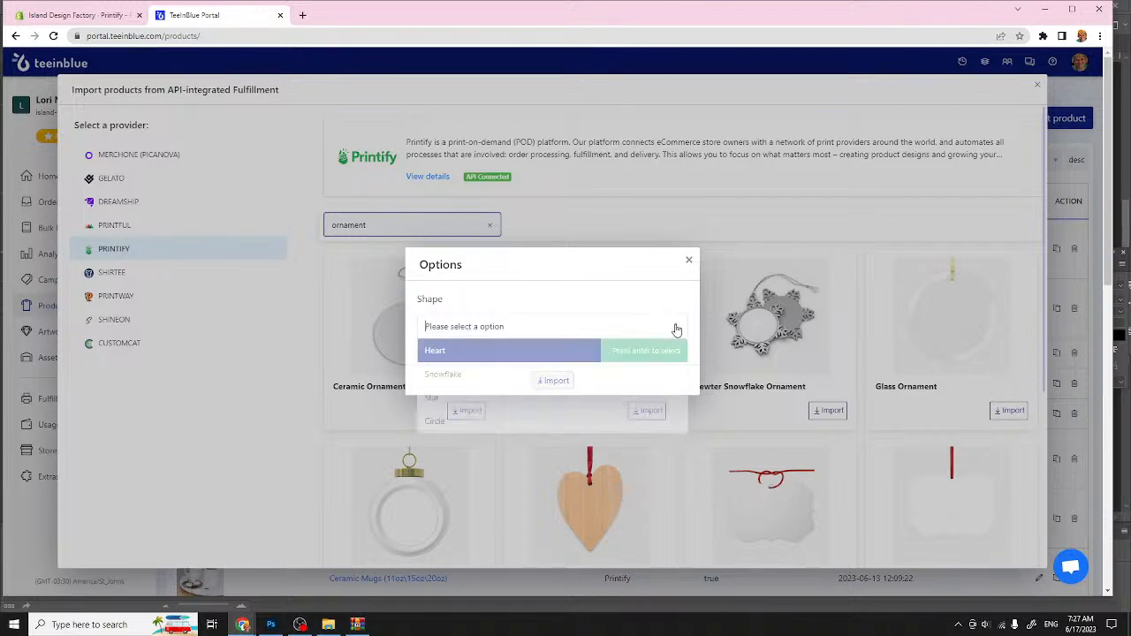
click(440, 422)
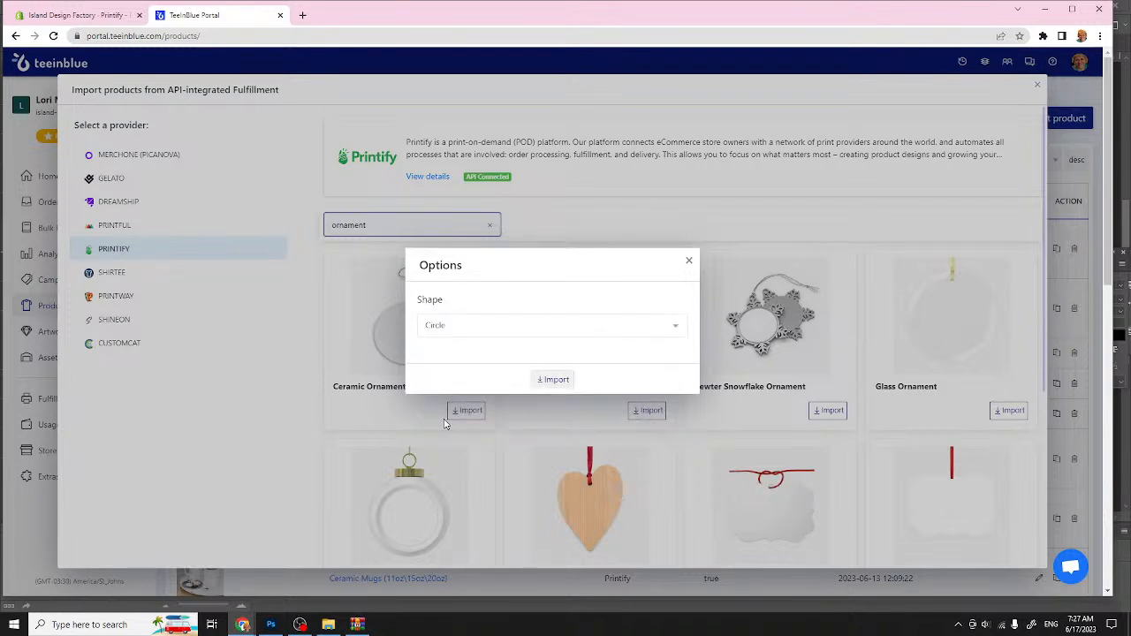
click(552, 381)
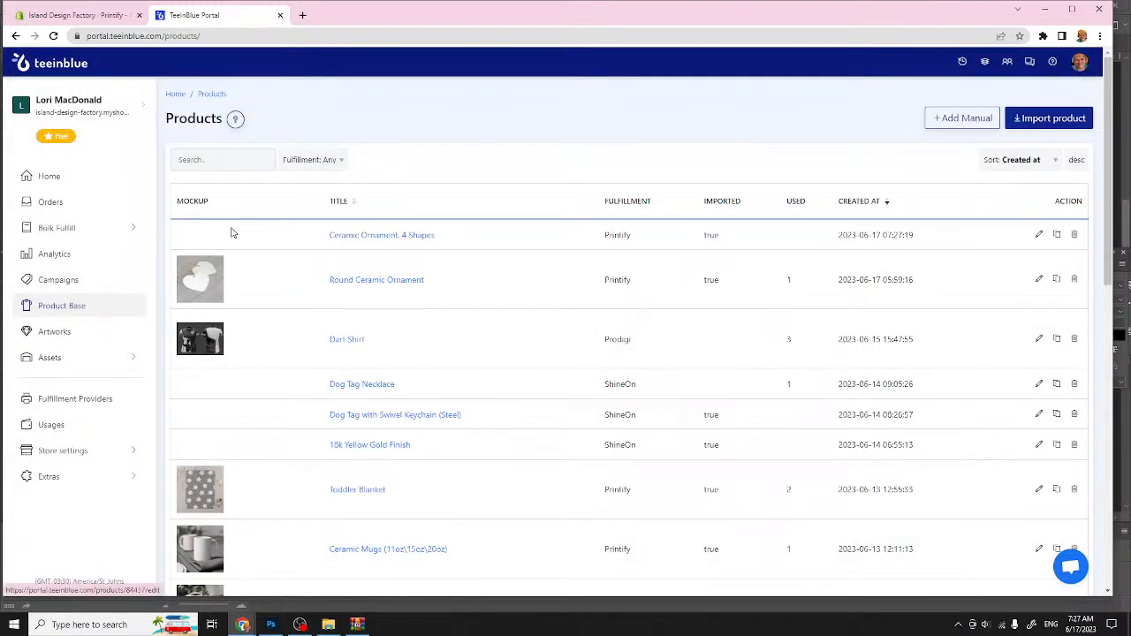
Step: Open the imported Ceramic Ornament, 4 Shapes product base and retitle it "Round Ceramic Ornament"
click(379, 239)
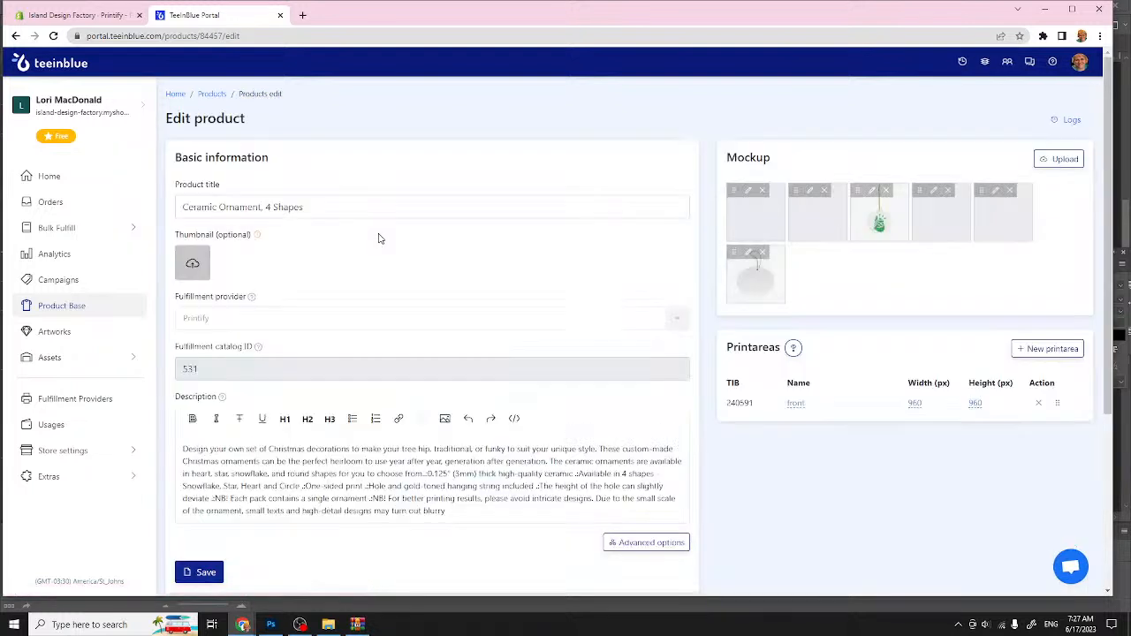
triple_click(309, 207)
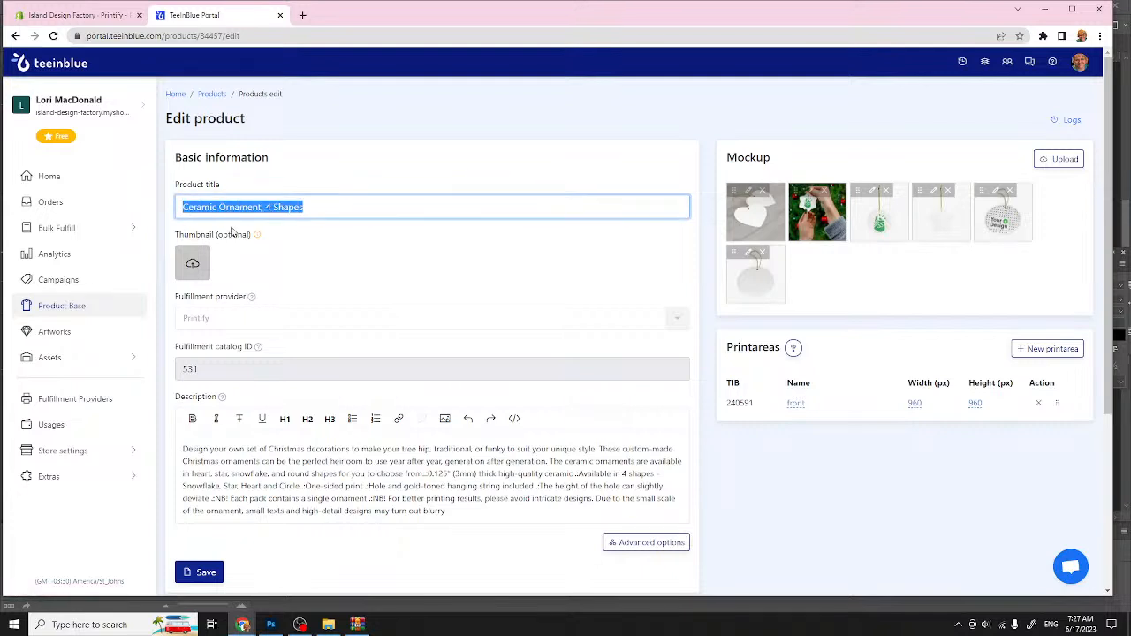
text(R)
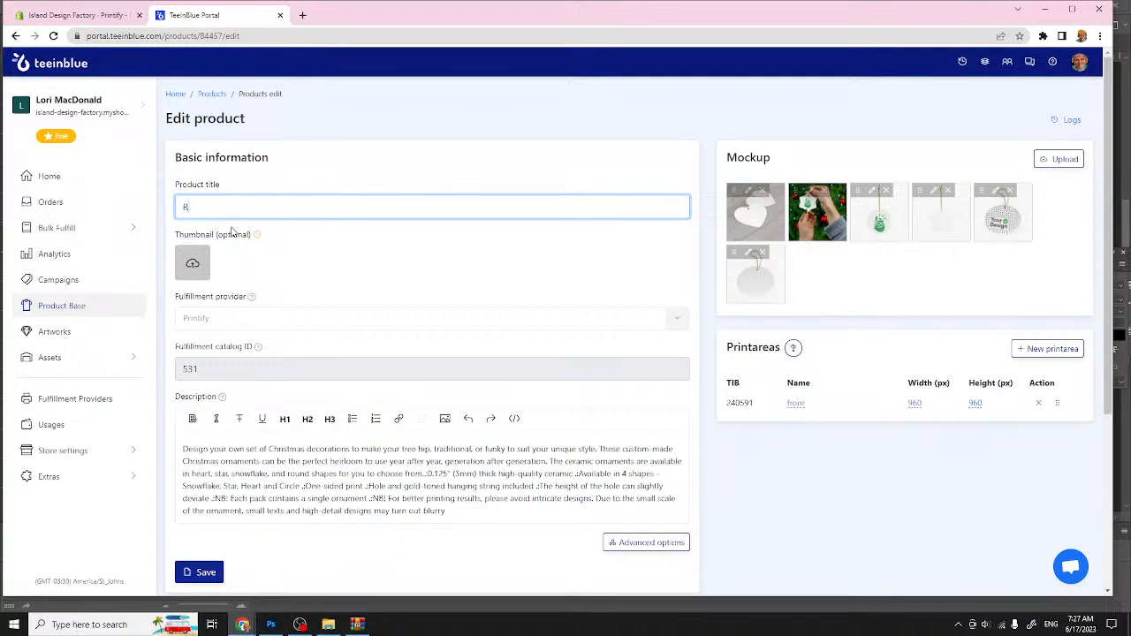
text(ound Ceramic Ornament)
Step: Delete the entire imported text from the product's description
scroll(298, 212, down, 2)
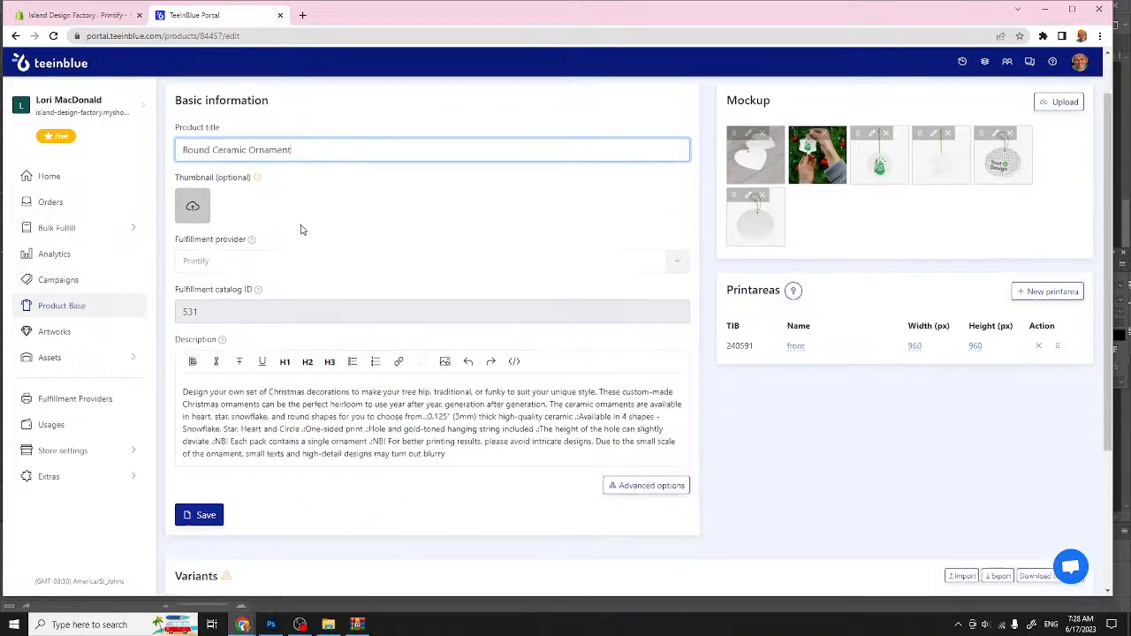
drag(183, 331, 546, 391)
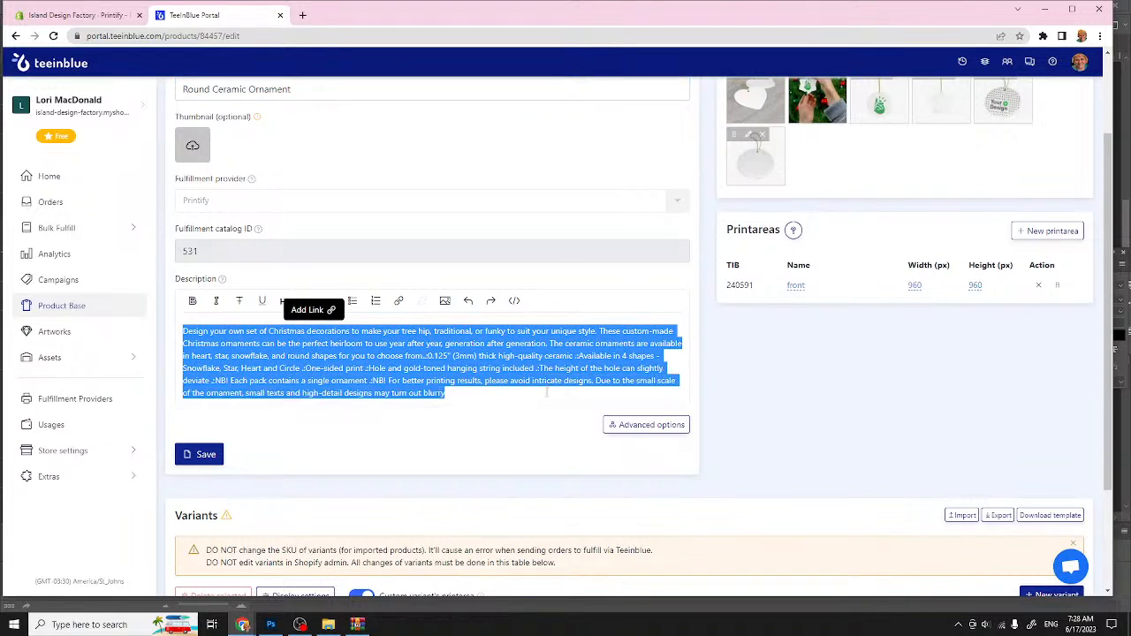
key(BackSpace)
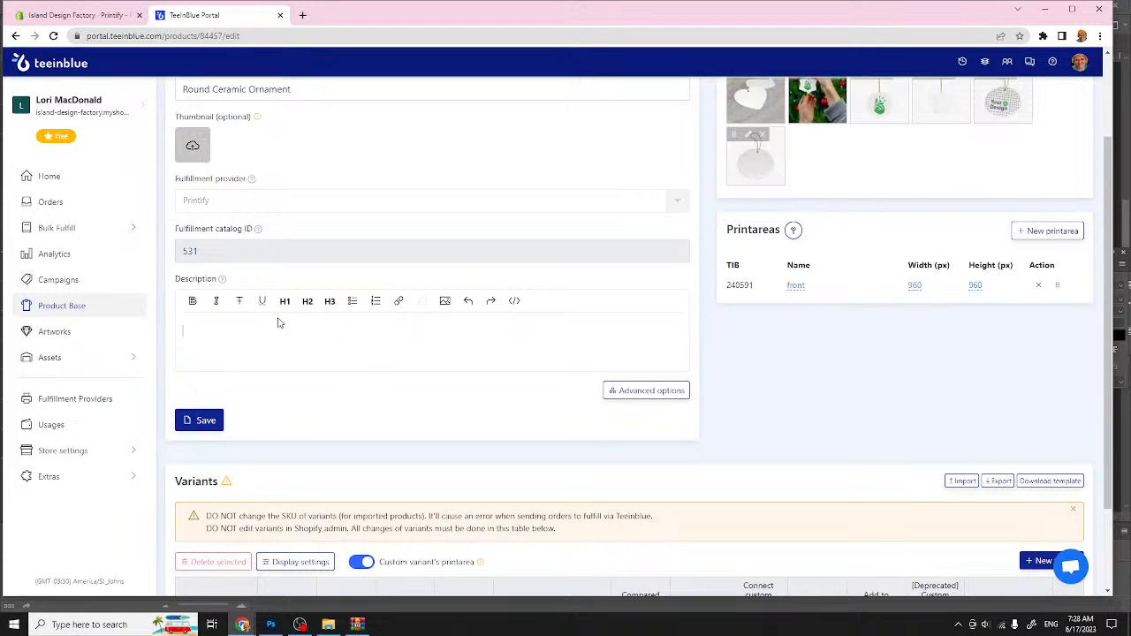
Step: Set the Circle variant's size to "3.76 Inches" and its CAD price to 27.99
scroll(361, 378, down, 2)
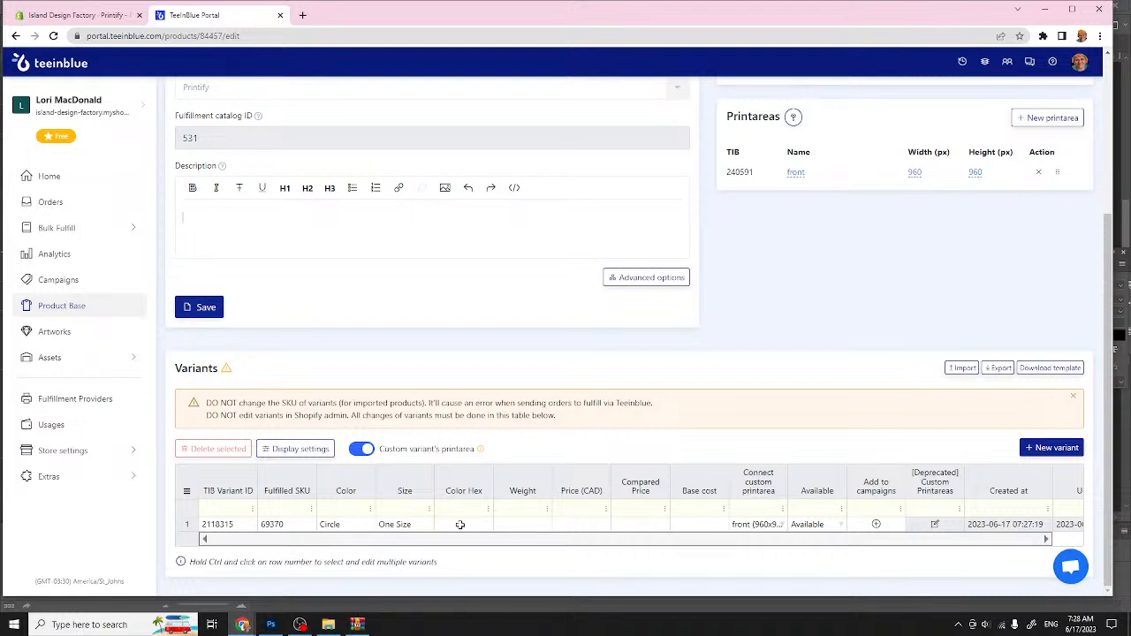
double_click(403, 525)
triple_click(412, 524)
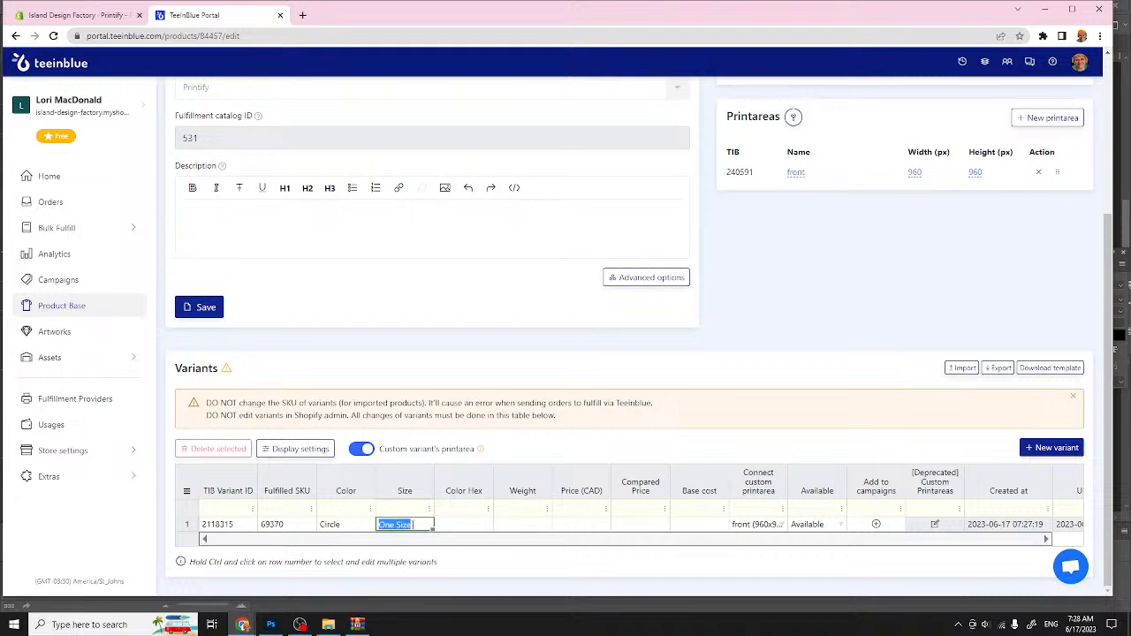
text(3.76 Inches)
key(Tab)
key(Tab)
key(Tab)
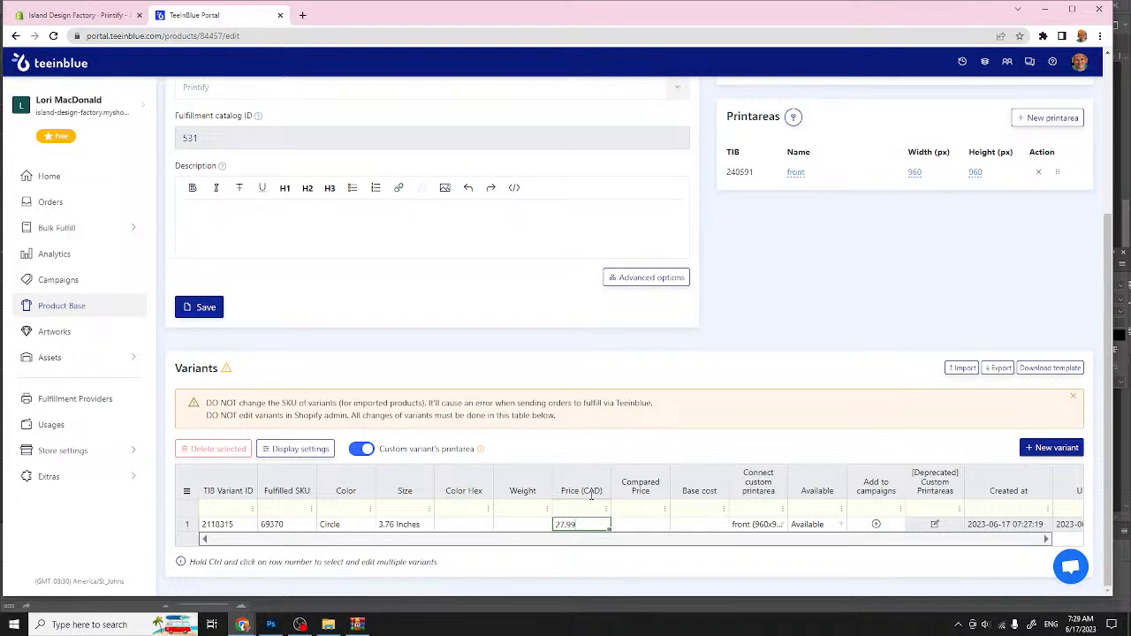
Step: Correct the Circle variant's size to "2.76 Inches" and save the product
scroll(591, 497, up, 1)
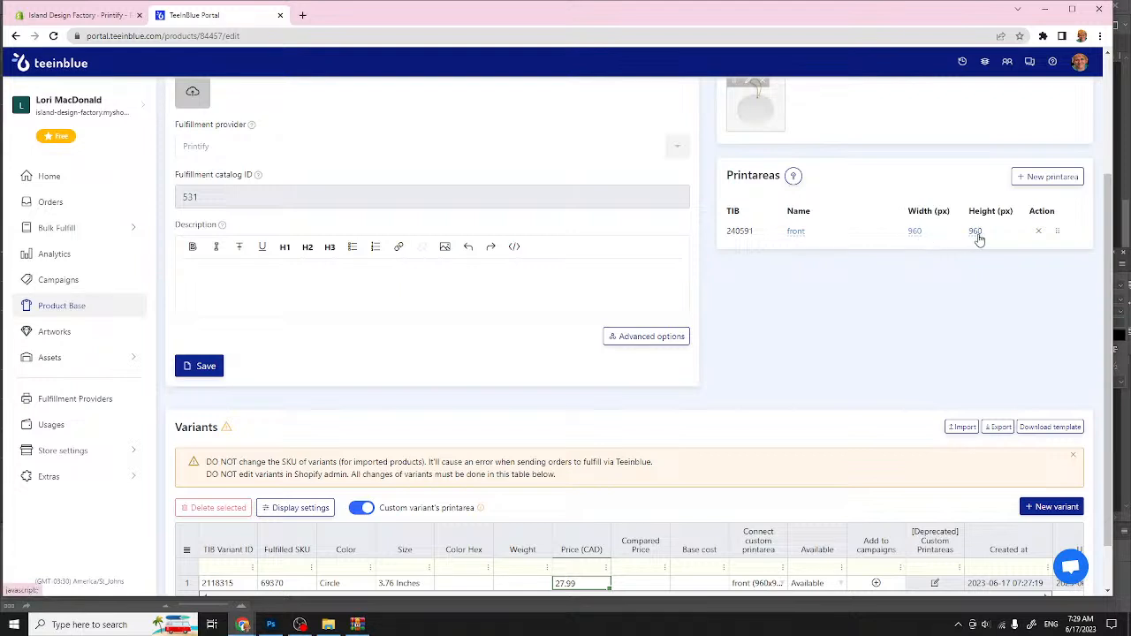
click(382, 584)
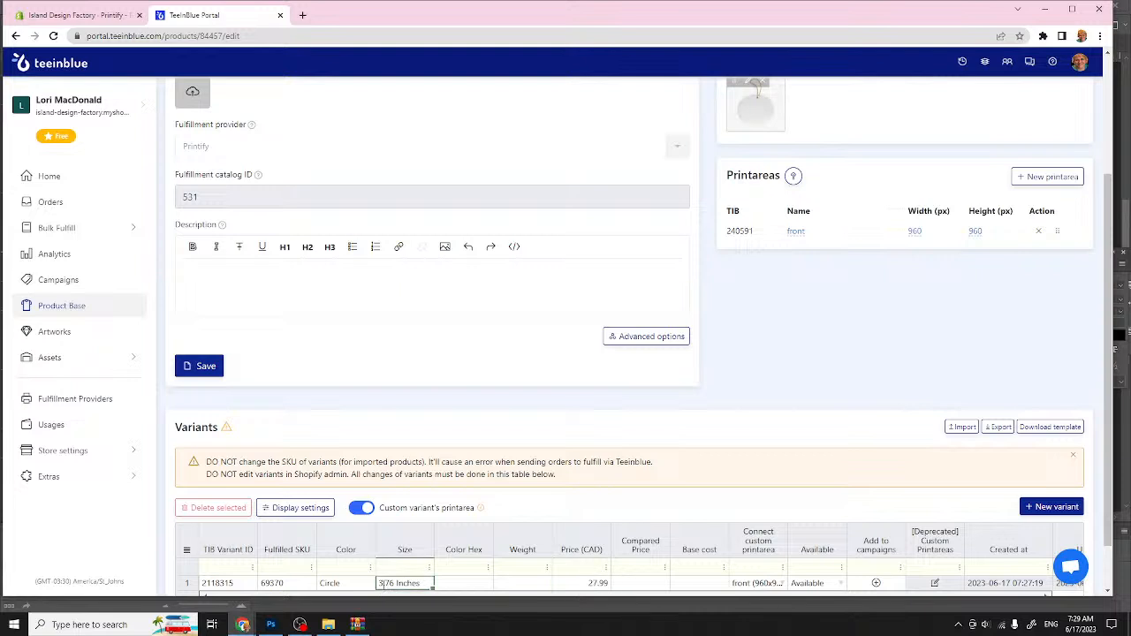
double_click(383, 584)
key(BackSpace)
text(2)
click(475, 586)
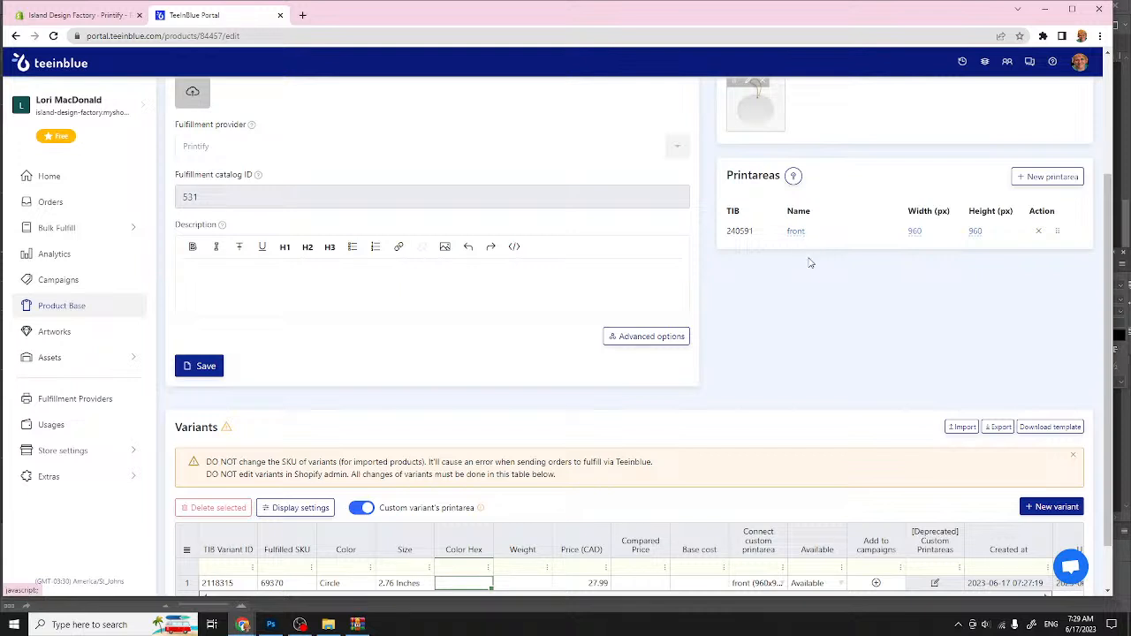
scroll(854, 266, up, 1)
scroll(854, 266, up, 2)
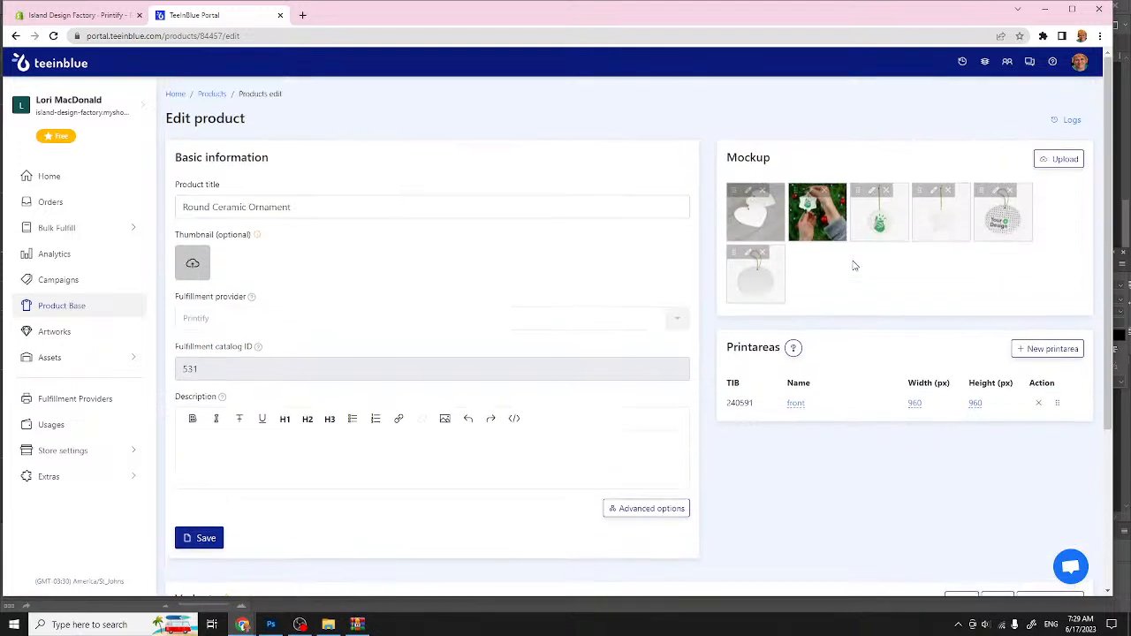
click(204, 539)
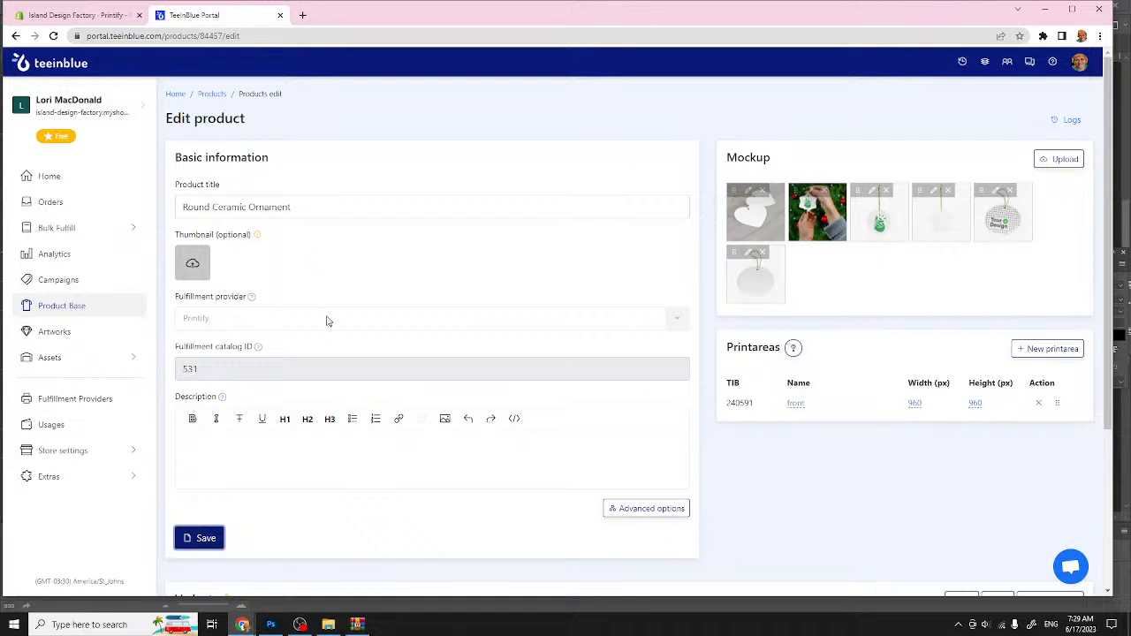
Step: Remove every mockup image from the product except the blank round ornament
click(764, 191)
click(525, 261)
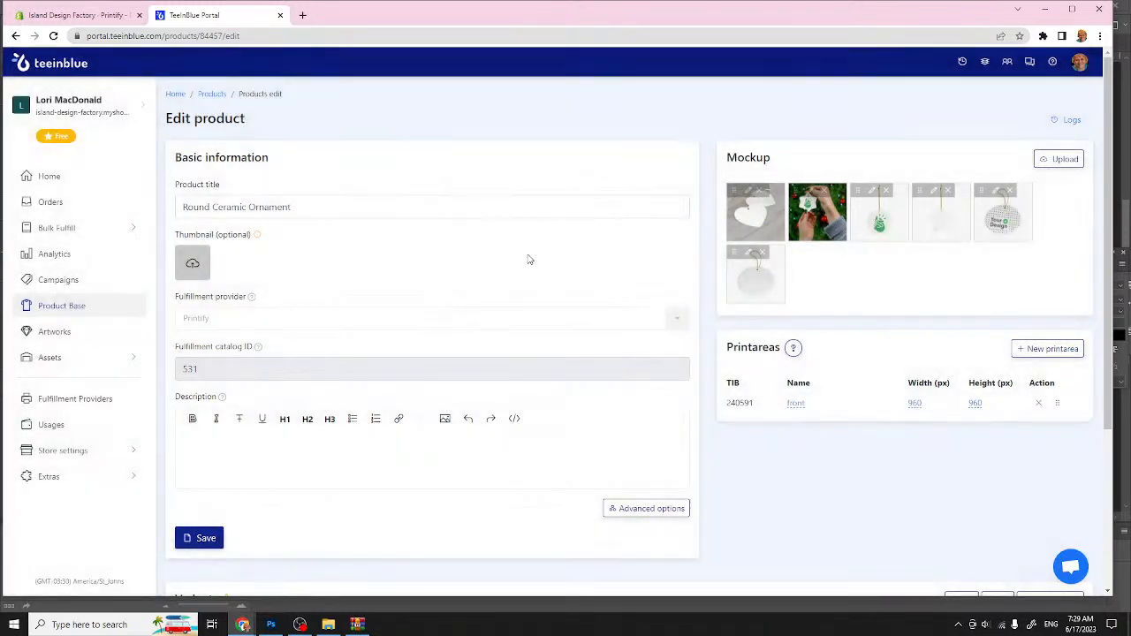
click(764, 191)
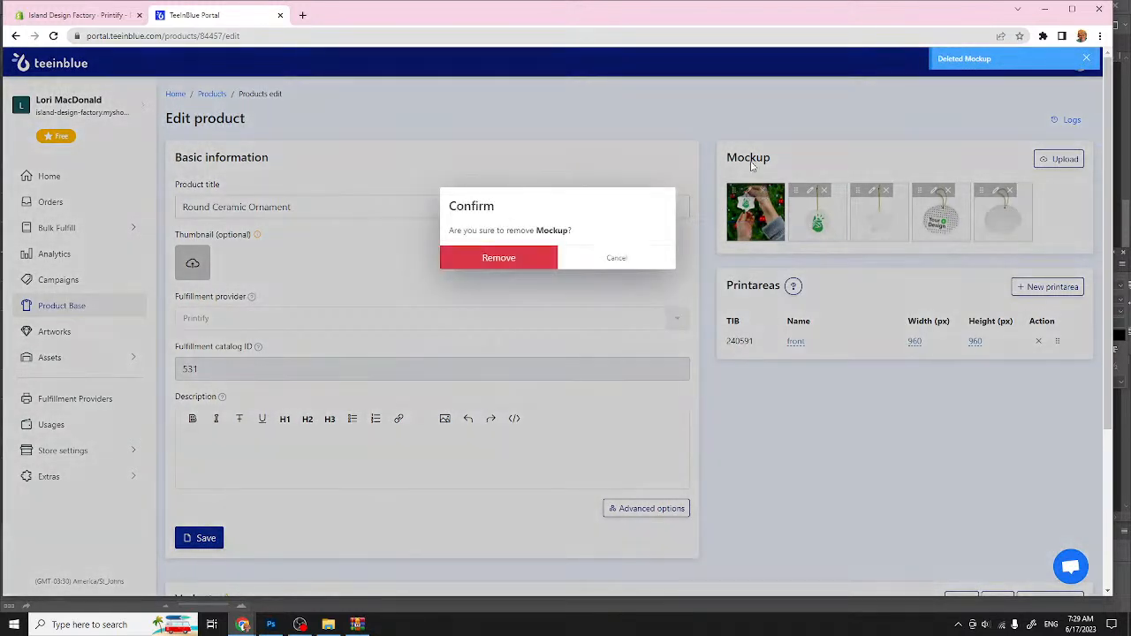
click(495, 257)
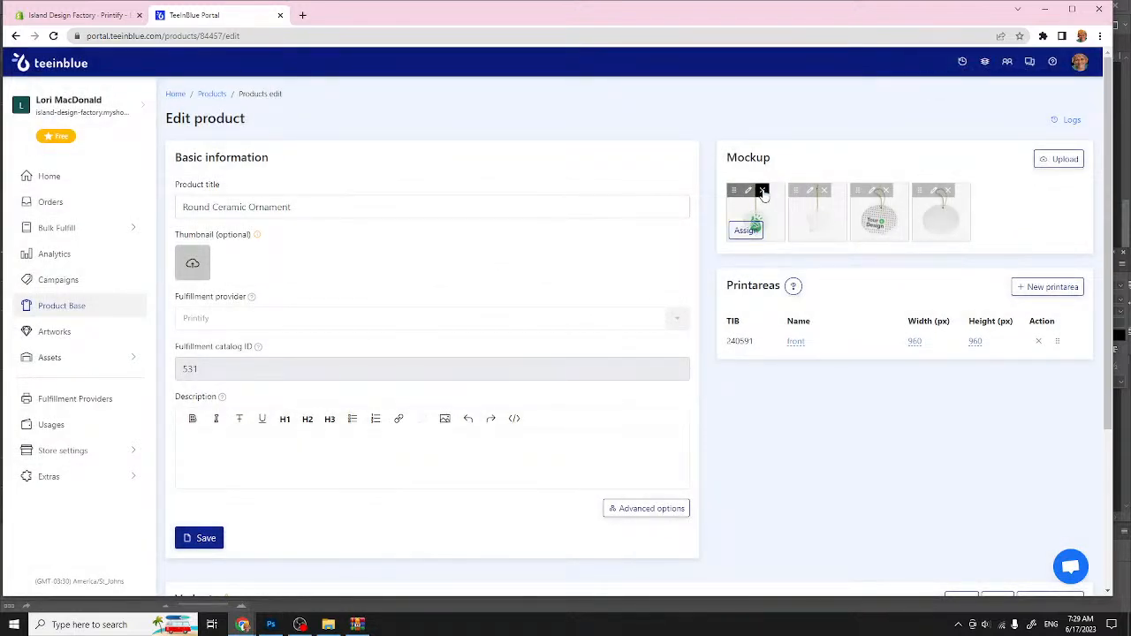
click(762, 193)
click(508, 260)
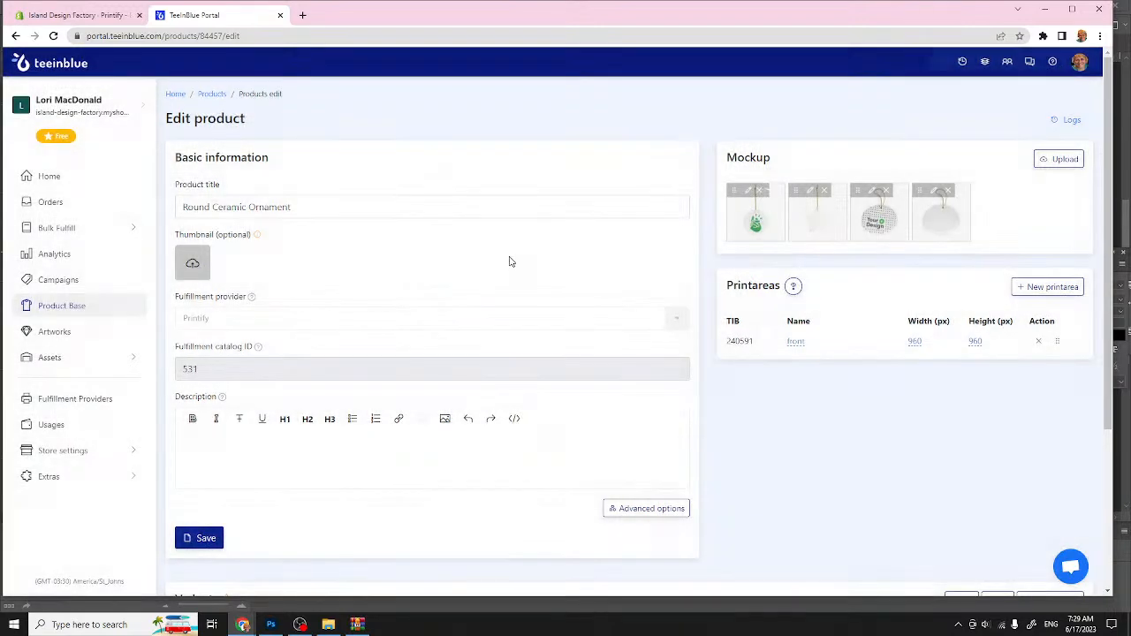
click(761, 191)
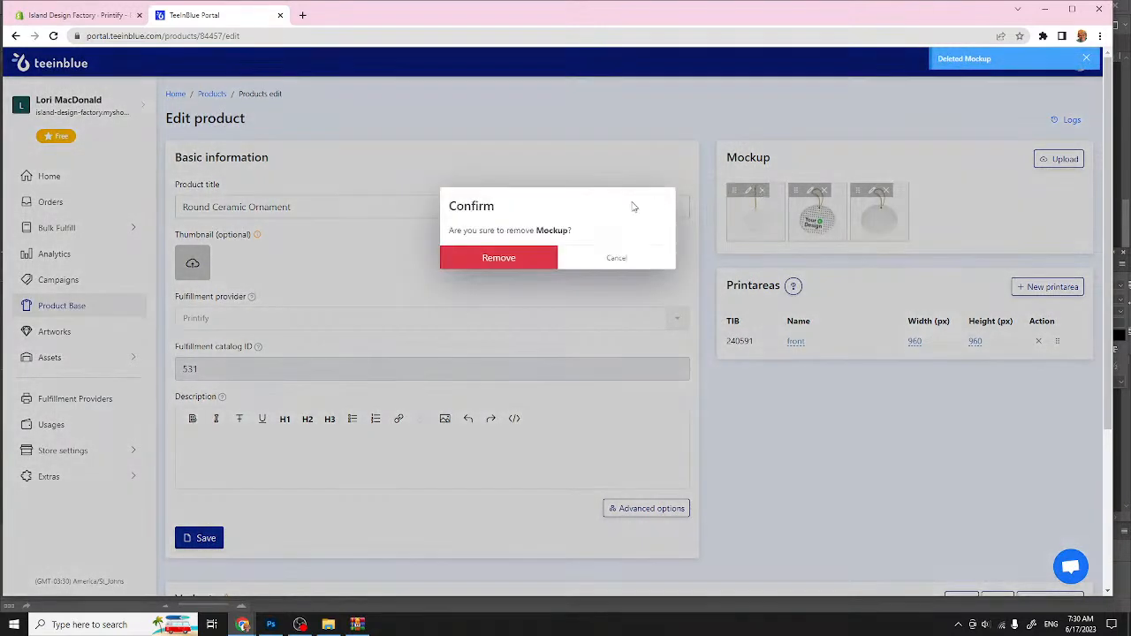
click(498, 259)
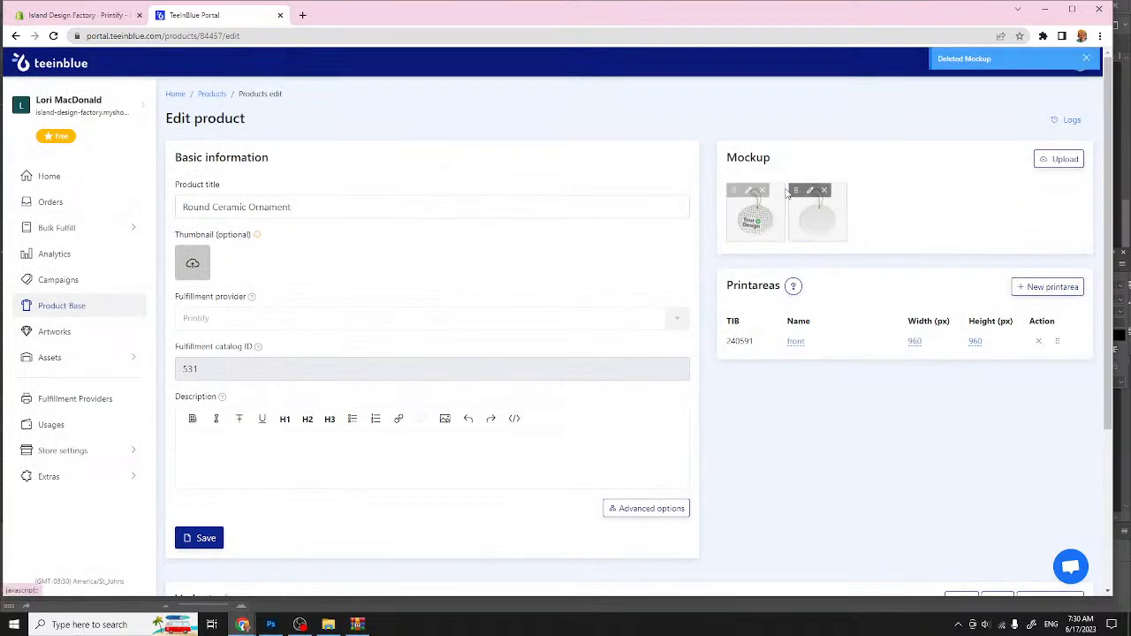
click(763, 192)
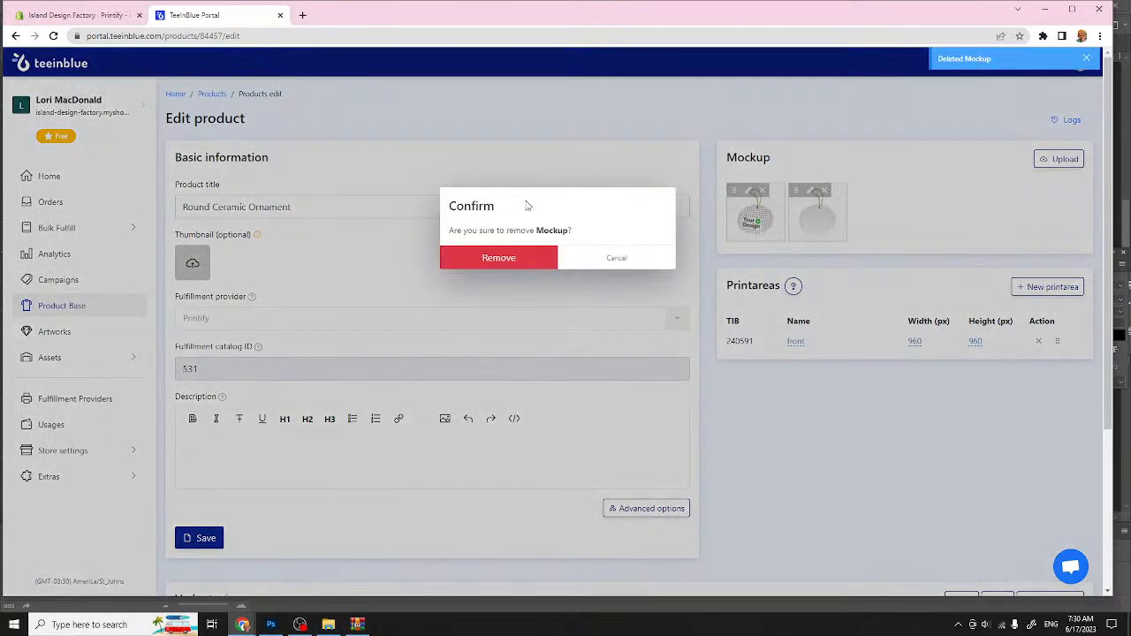
click(517, 258)
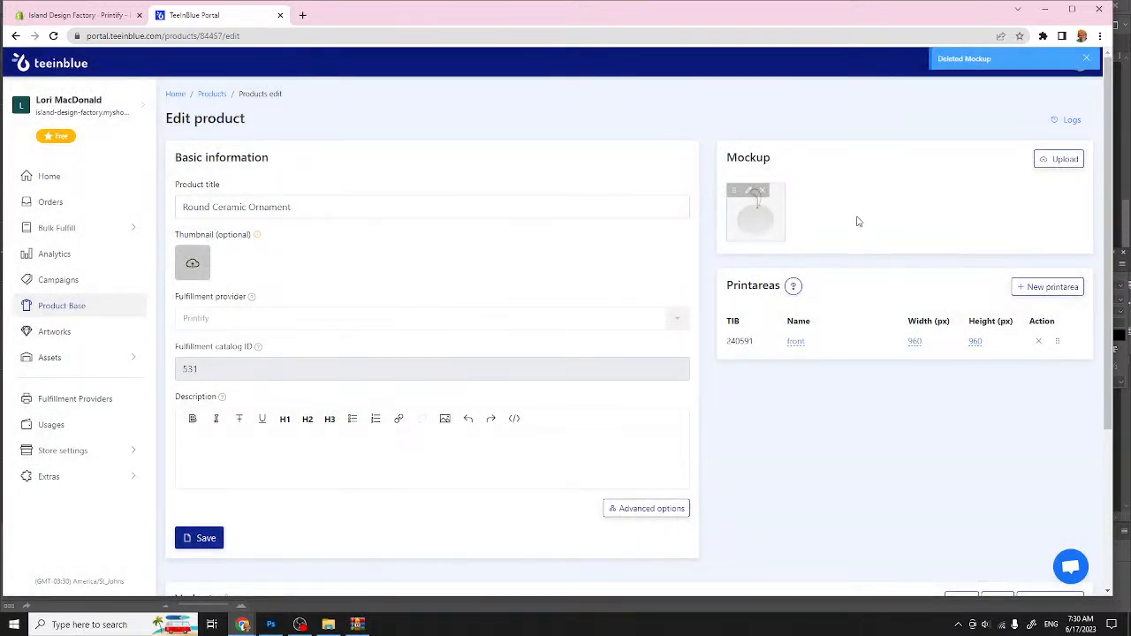
Step: Open the blank round ornament mockup for editing and add the front (960x960) printarea
mouse_move(754, 204)
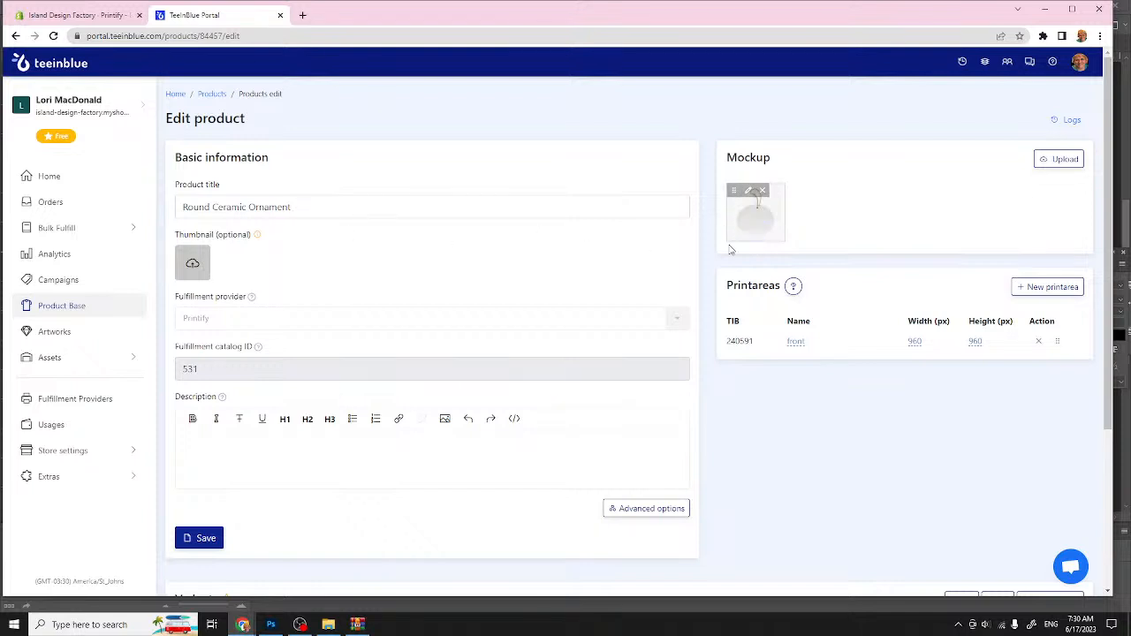
click(748, 193)
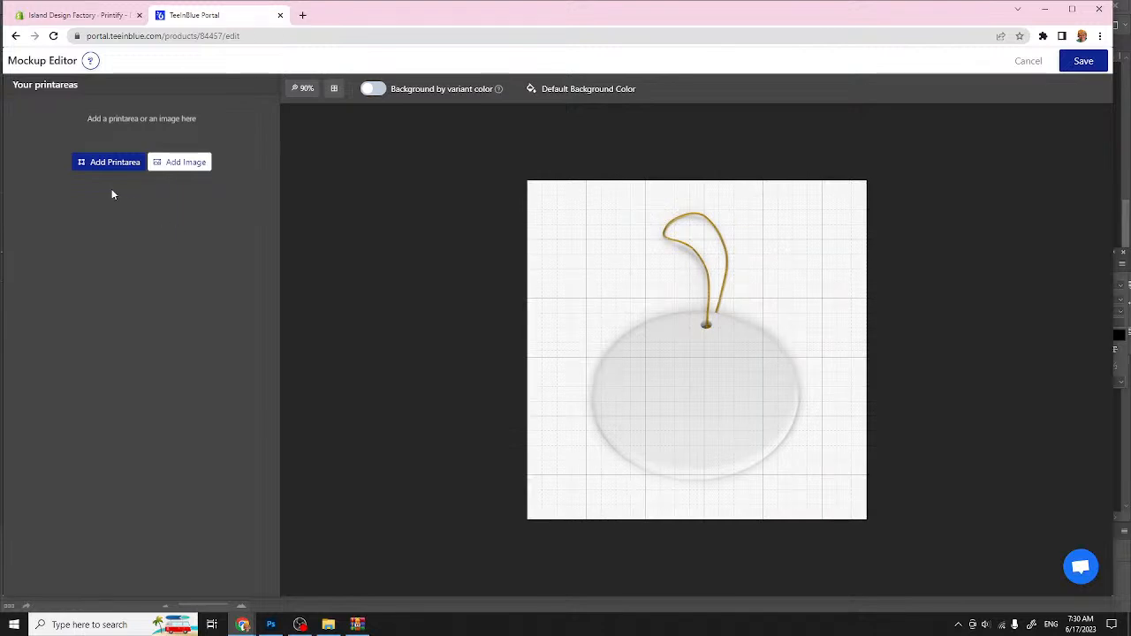
click(110, 165)
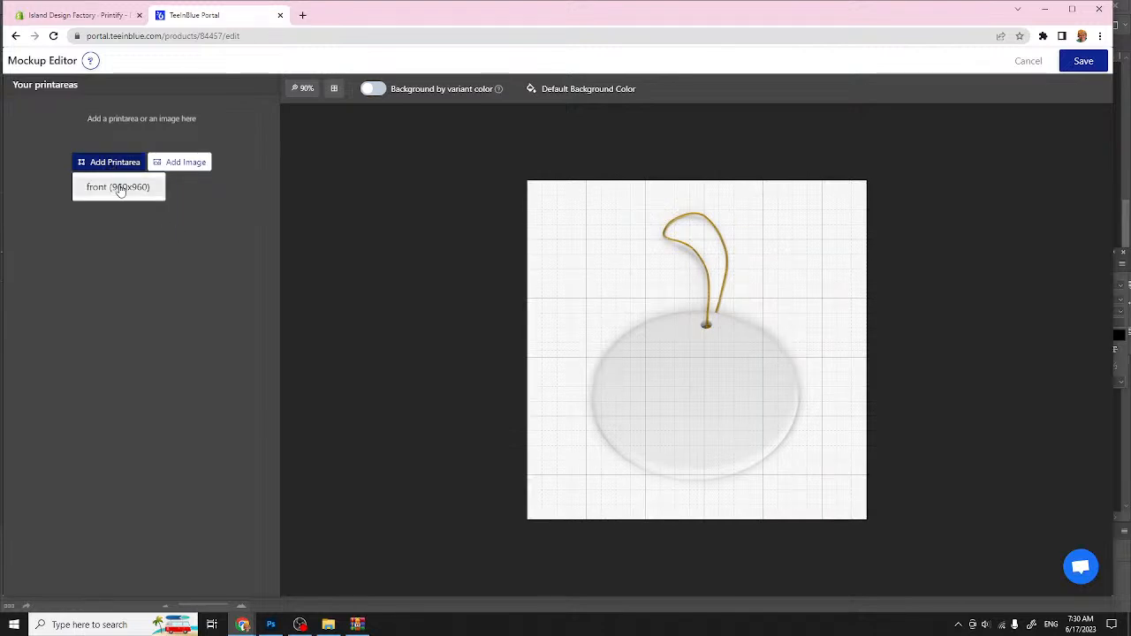
click(119, 189)
Step: Move and enlarge the front printarea to about 396x396 so it covers the whole ornament disc, and save the mockup
drag(681, 325, 665, 371)
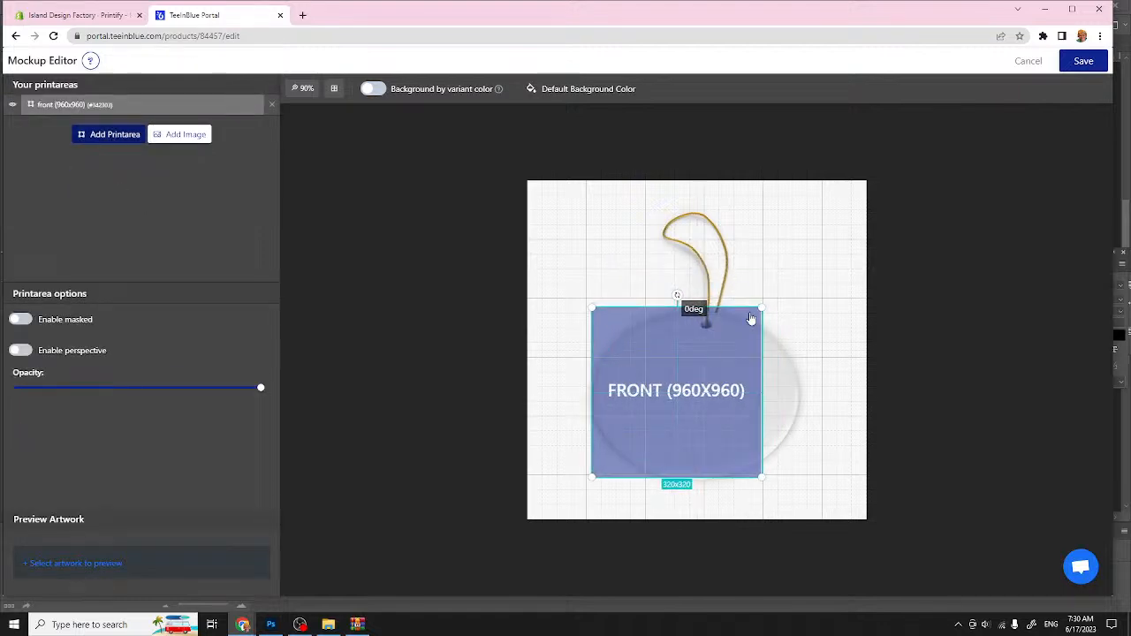
drag(761, 307, 818, 285)
drag(756, 359, 756, 365)
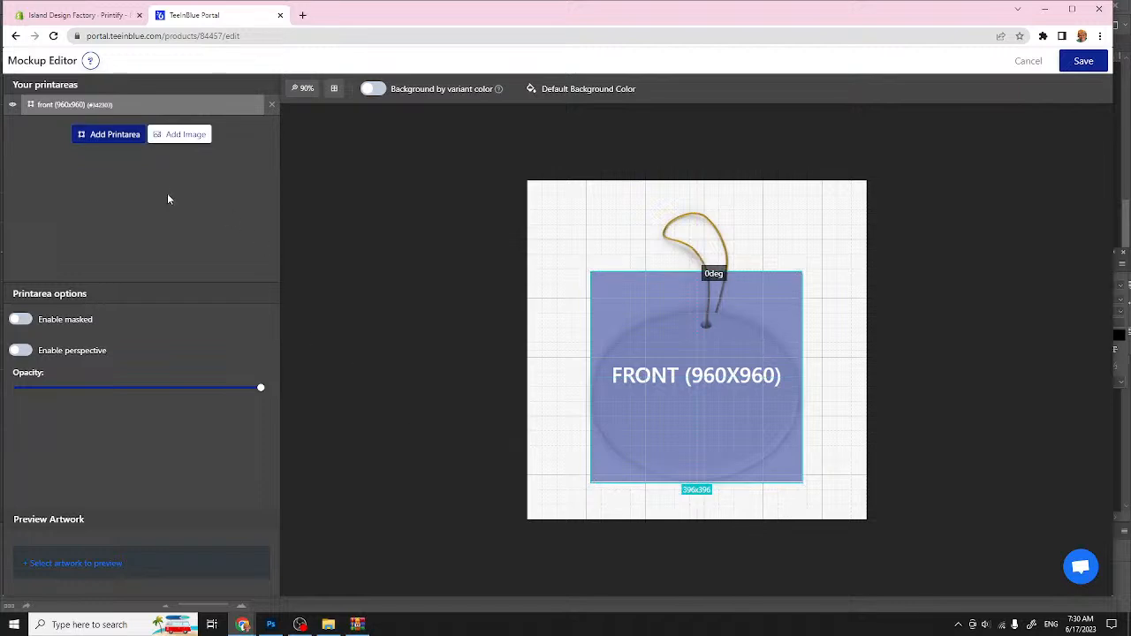
click(1085, 63)
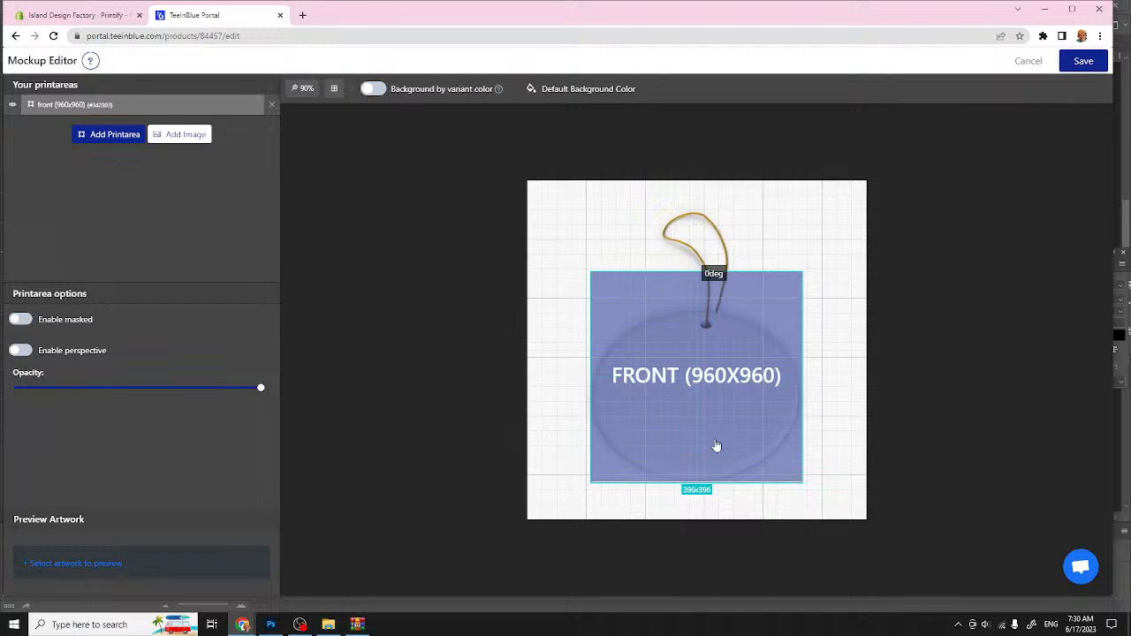
click(1083, 61)
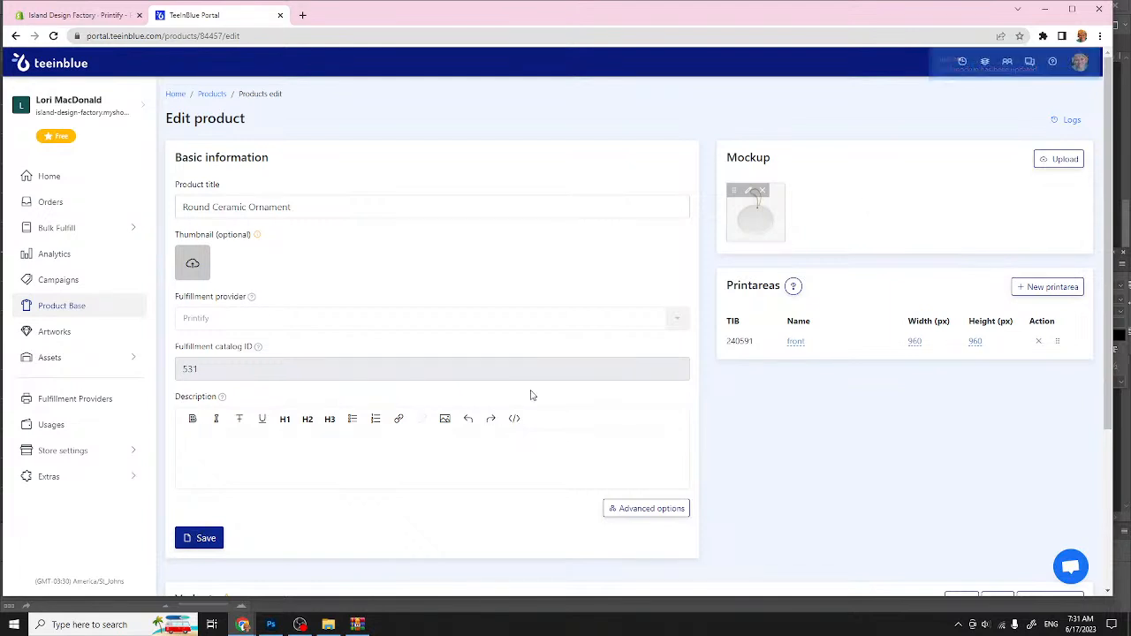
Step: Reopen the ornament mockup for editing and add the "round ceramic mockup" PNG from the Desktop over the printarea
mouse_move(752, 221)
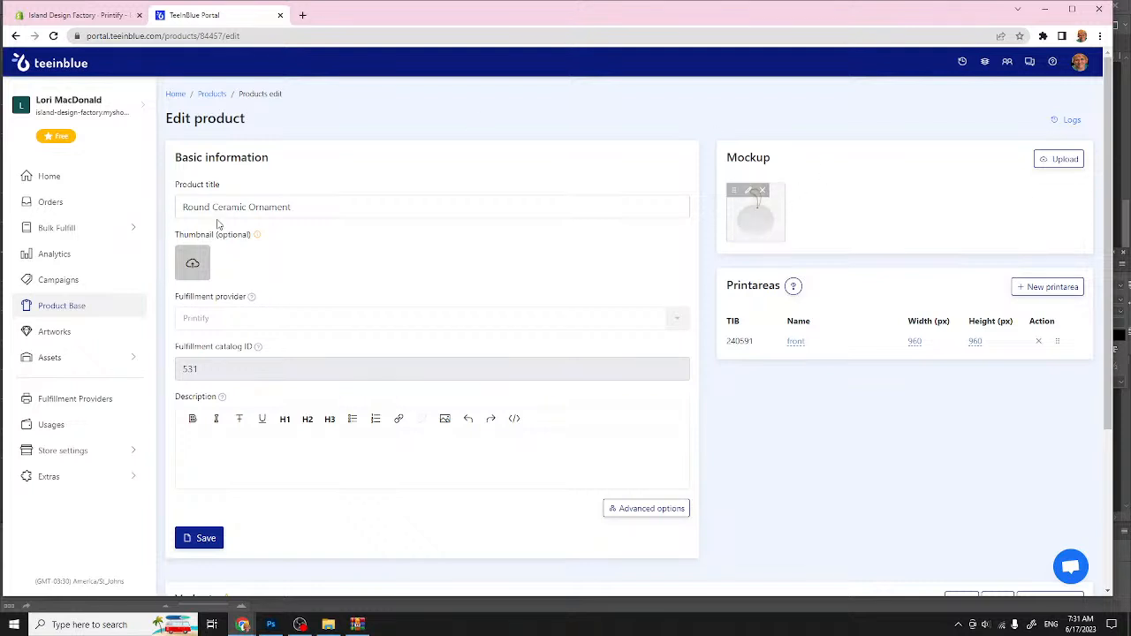
click(749, 192)
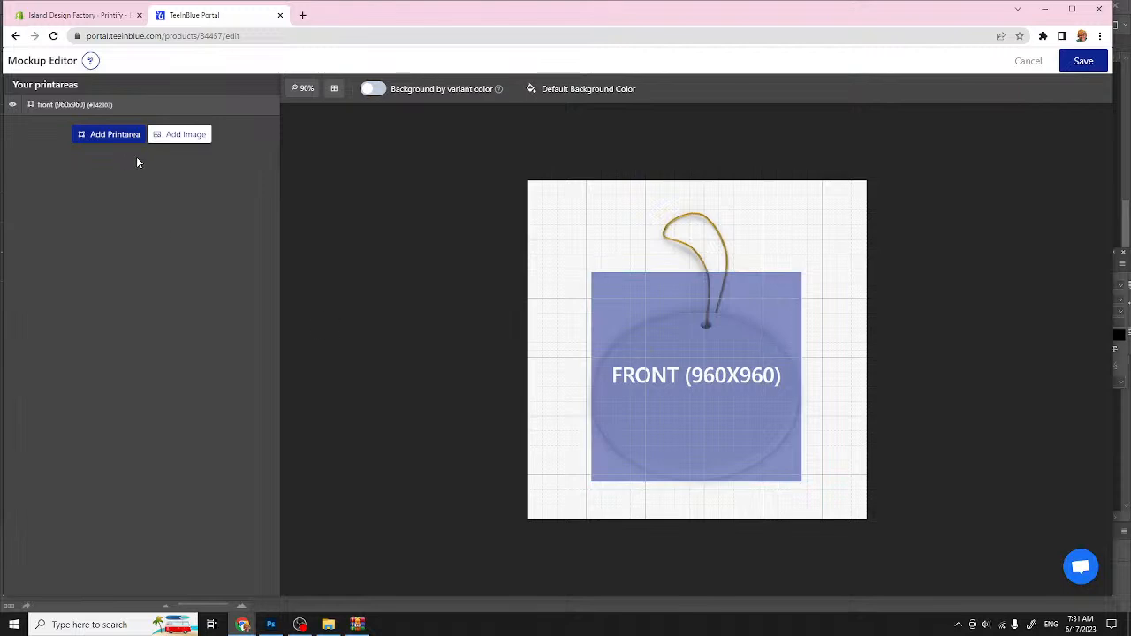
click(194, 136)
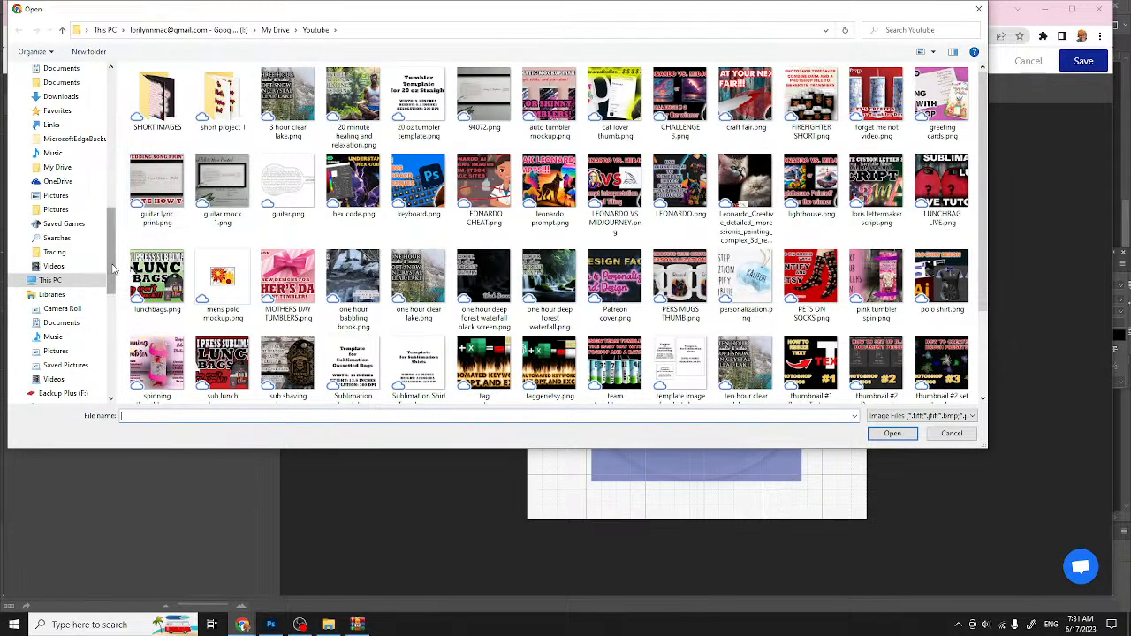
drag(113, 265, 101, 94)
click(68, 90)
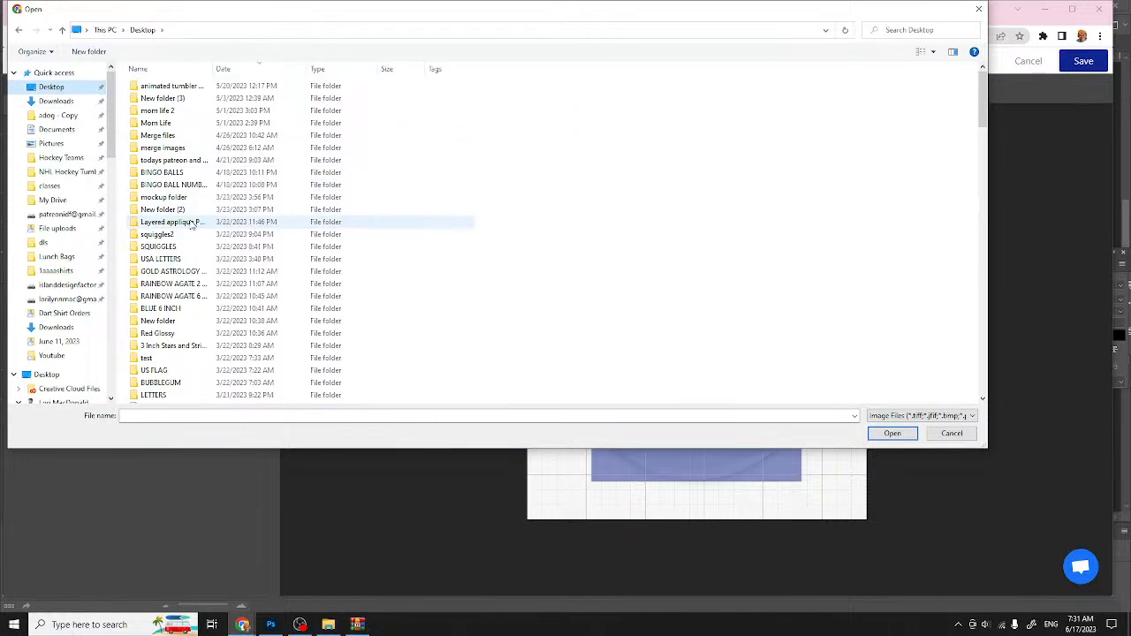
scroll(190, 224, down, 3)
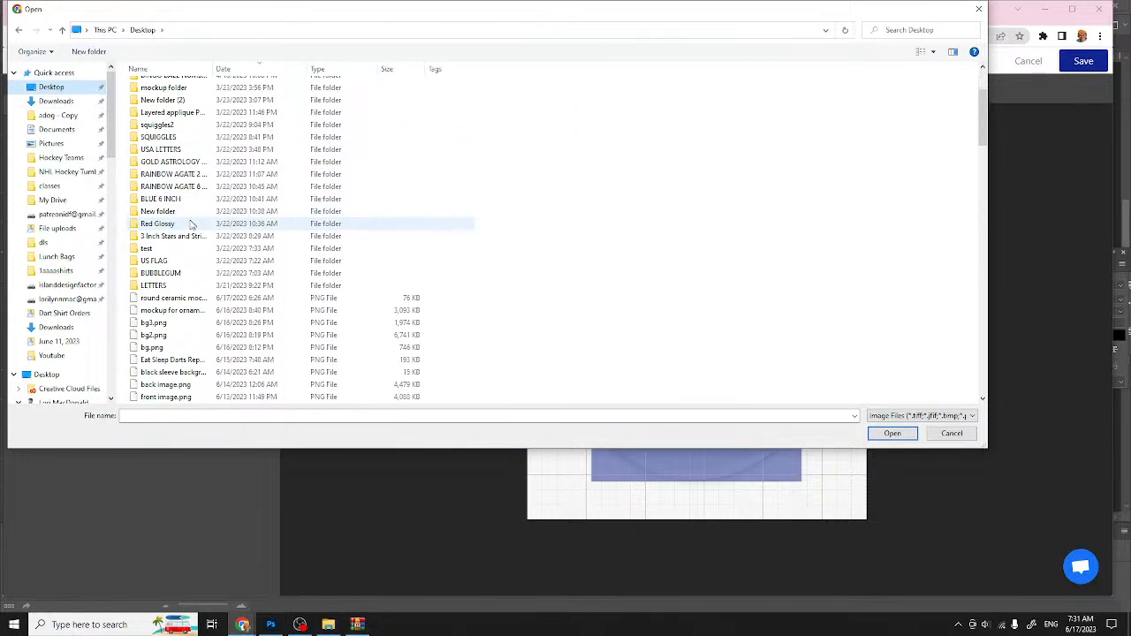
double_click(172, 301)
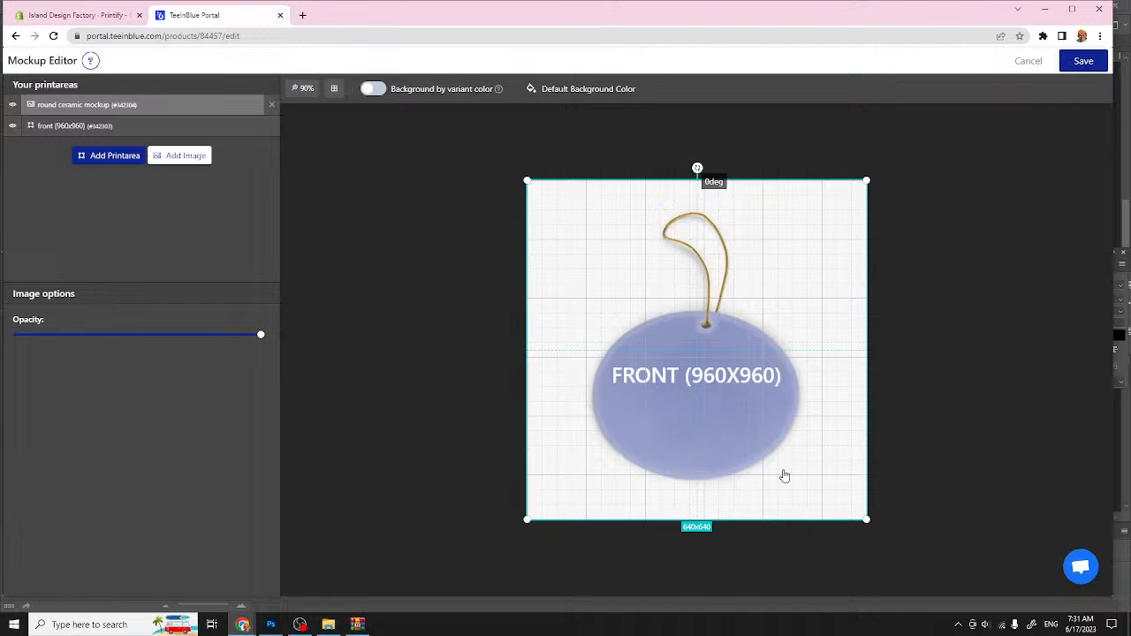
Step: Lower the round ceramic mockup image's opacity to 0.29, and enable perspective on the front printarea with its corners open for editing
click(171, 107)
mouse_move(262, 338)
drag(262, 339, 86, 338)
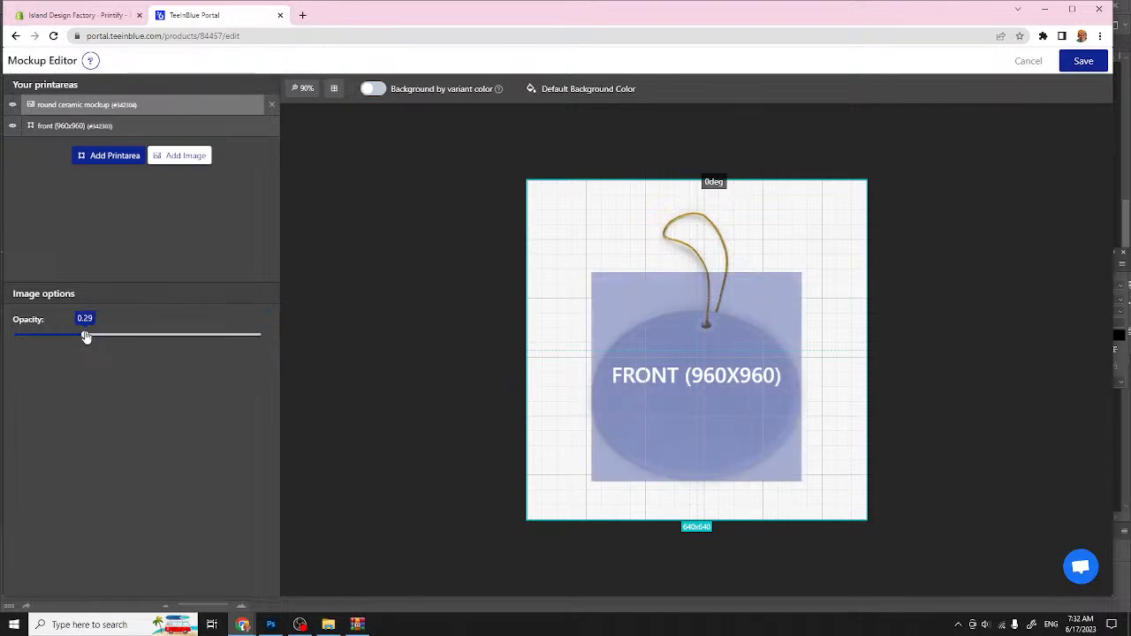
click(127, 128)
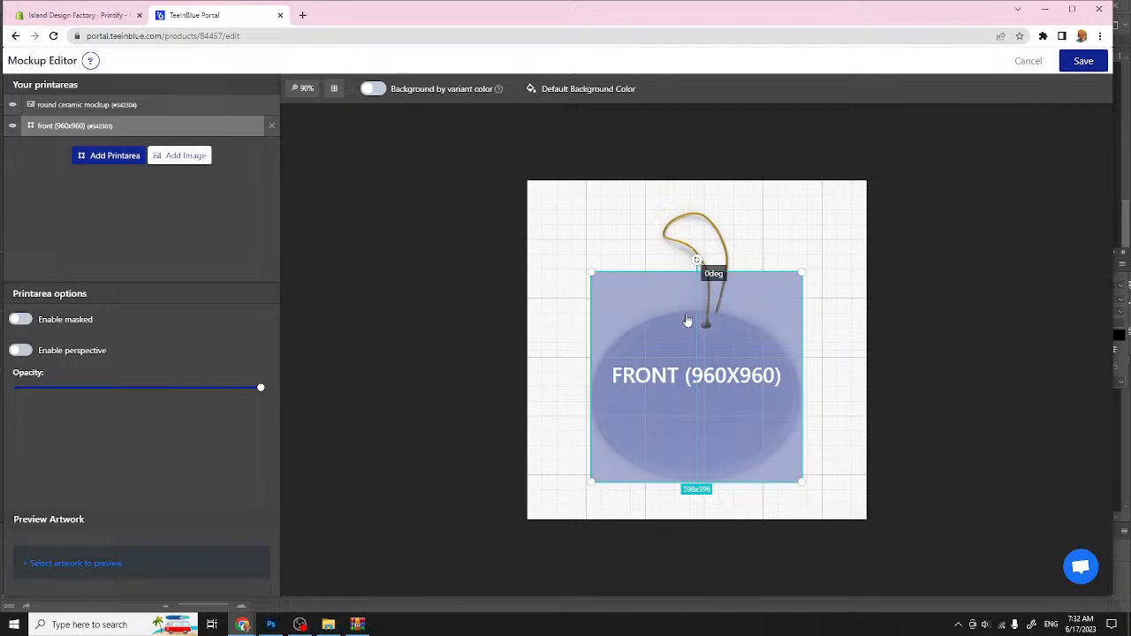
click(26, 351)
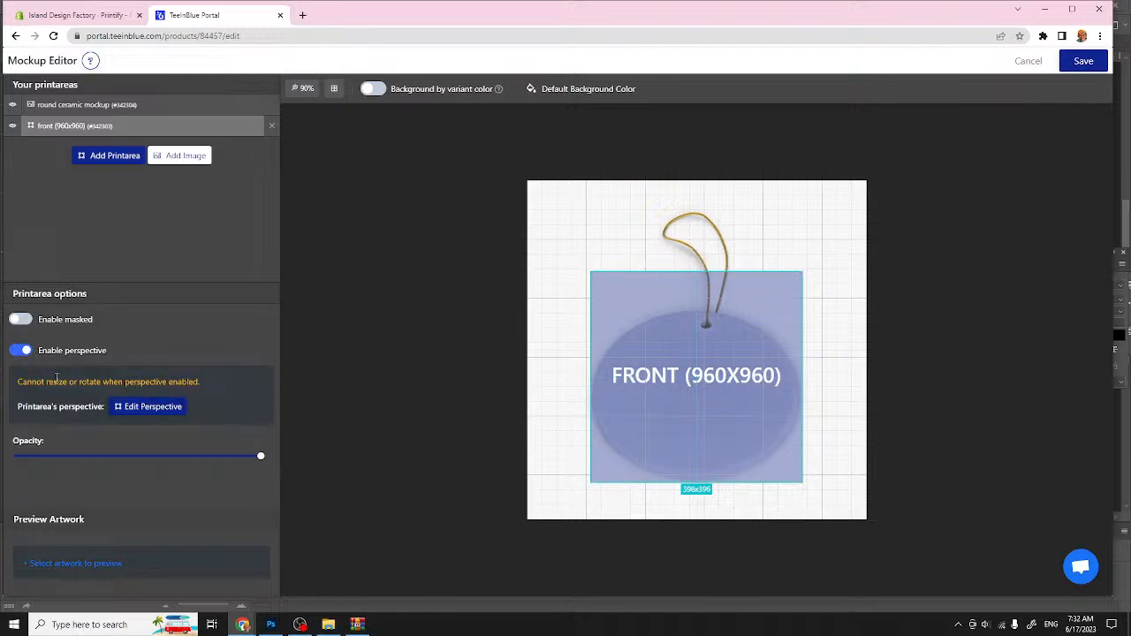
click(152, 407)
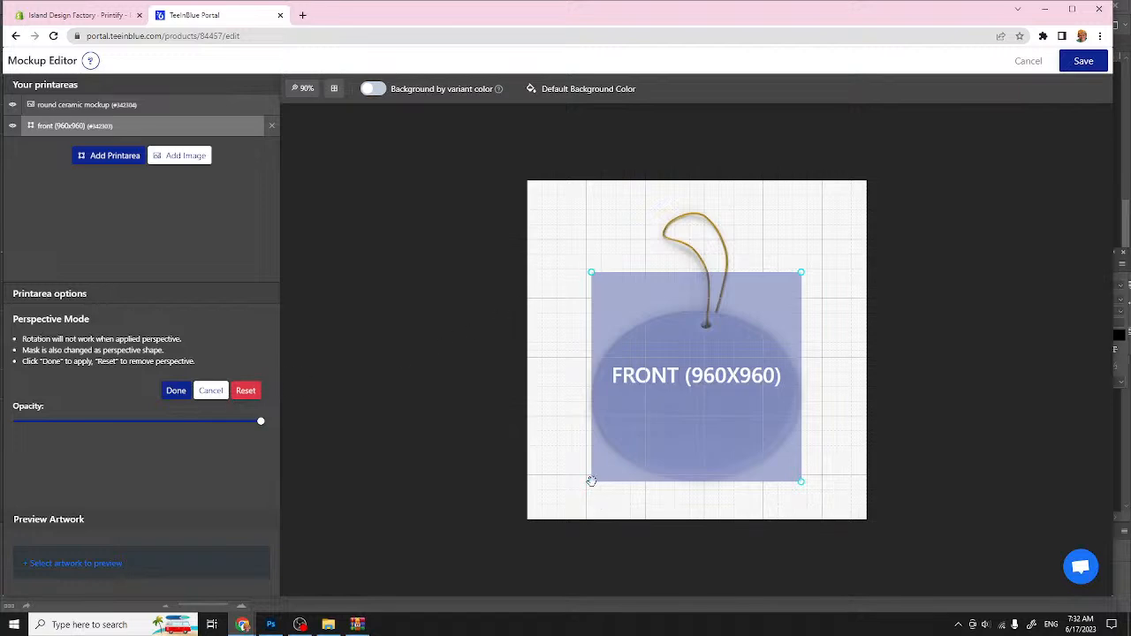
Step: Reshape the front printarea's four corners into a trapezoid, narrower along its upper edge, that closely encloses the ornament disc
drag(591, 272, 594, 304)
drag(800, 272, 799, 305)
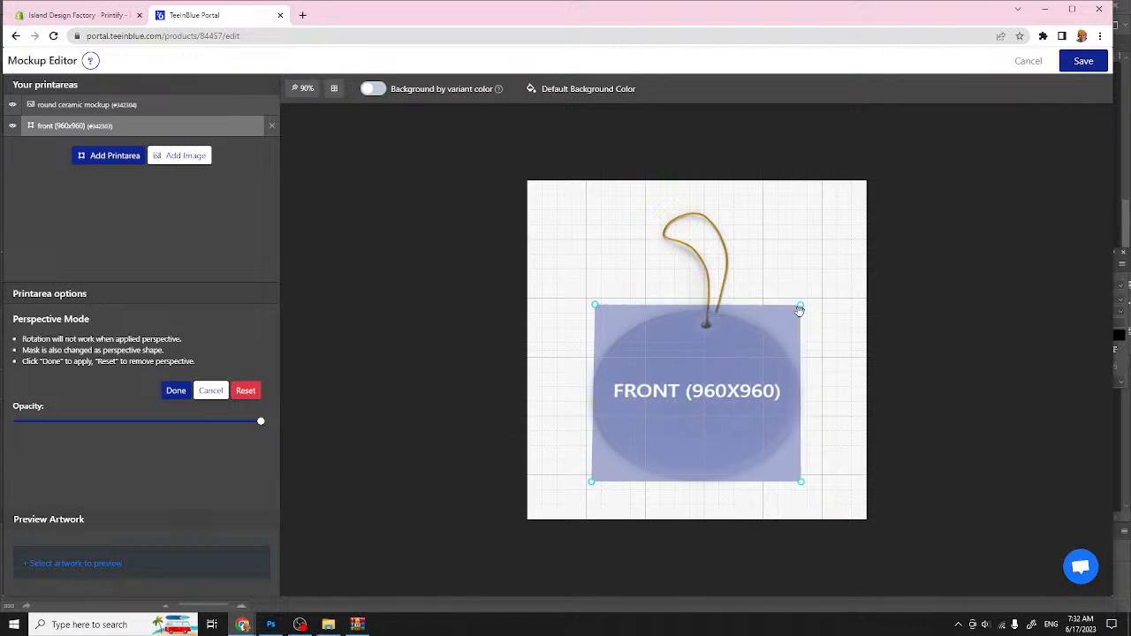
drag(801, 481, 814, 482)
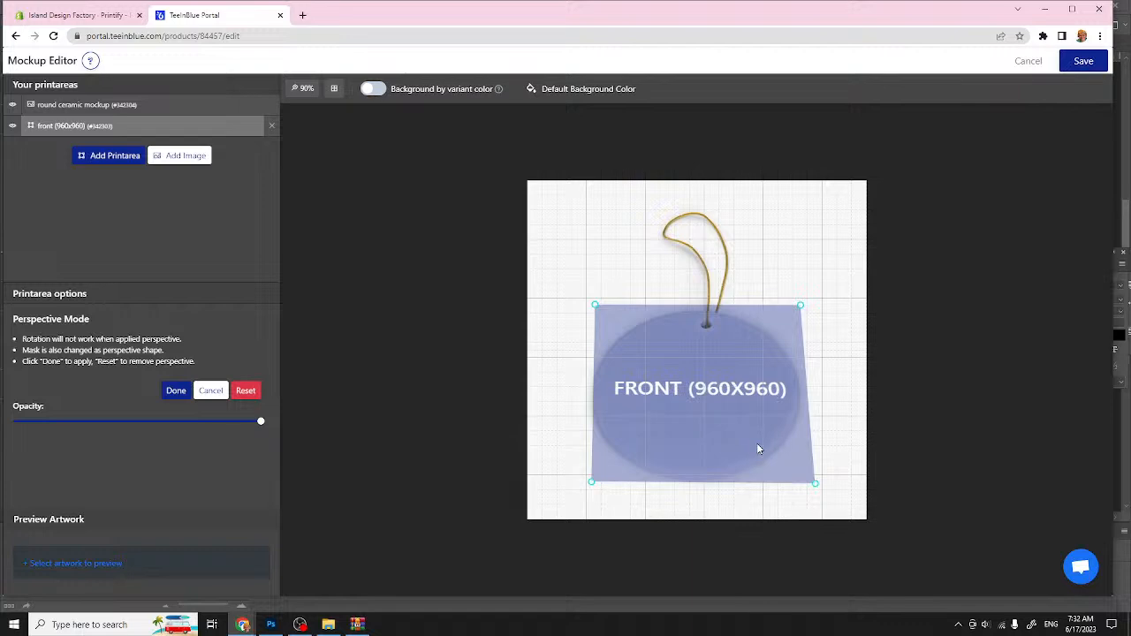
drag(591, 482, 572, 482)
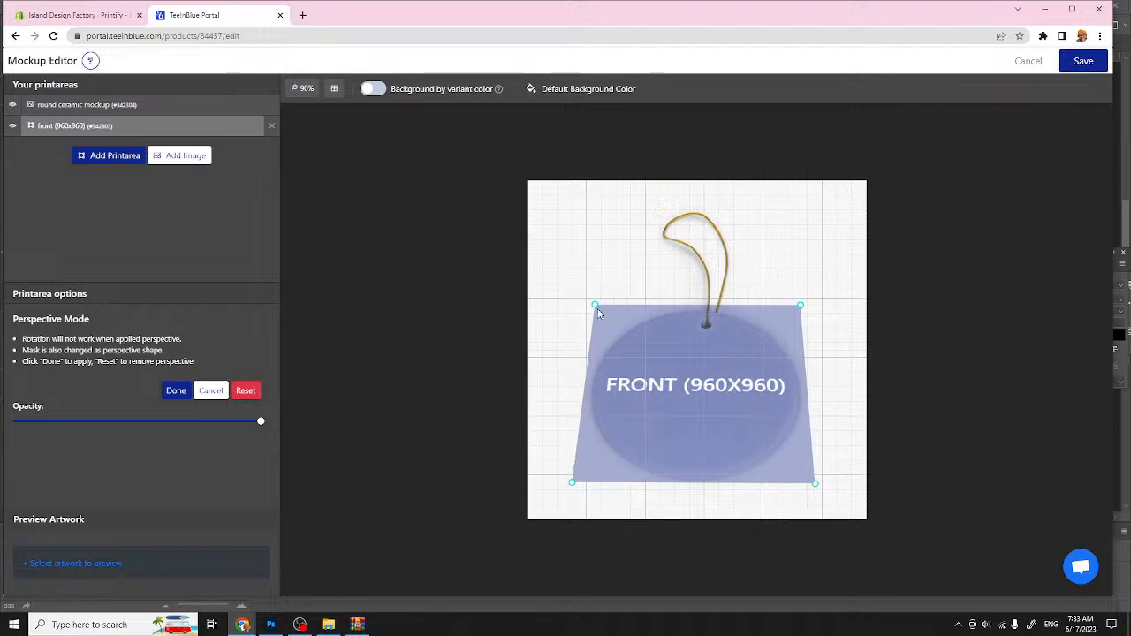
drag(595, 305, 602, 304)
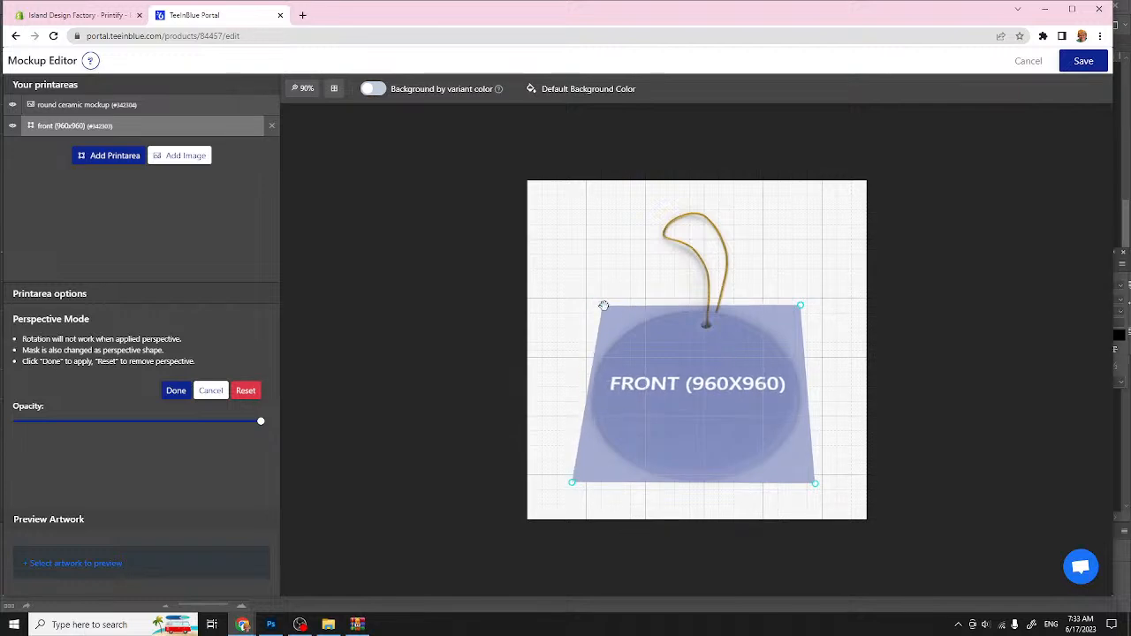
drag(799, 305, 796, 307)
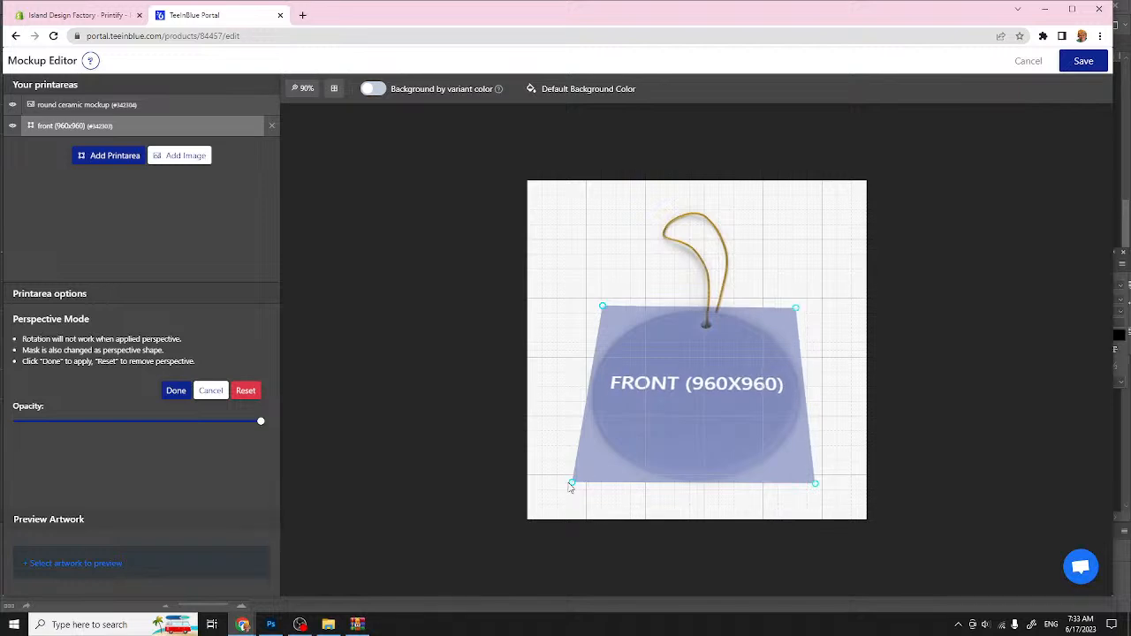
drag(571, 482, 573, 480)
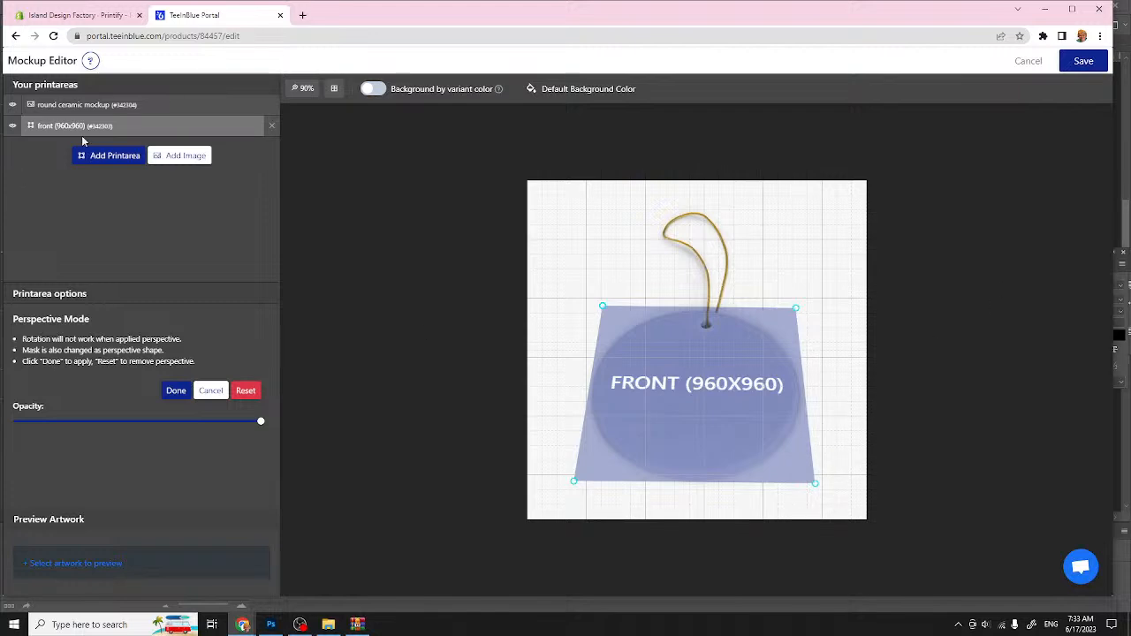
Step: Restore the round ceramic mockup image's opacity to 1 and save the mockup
click(122, 106)
drag(72, 334, 263, 349)
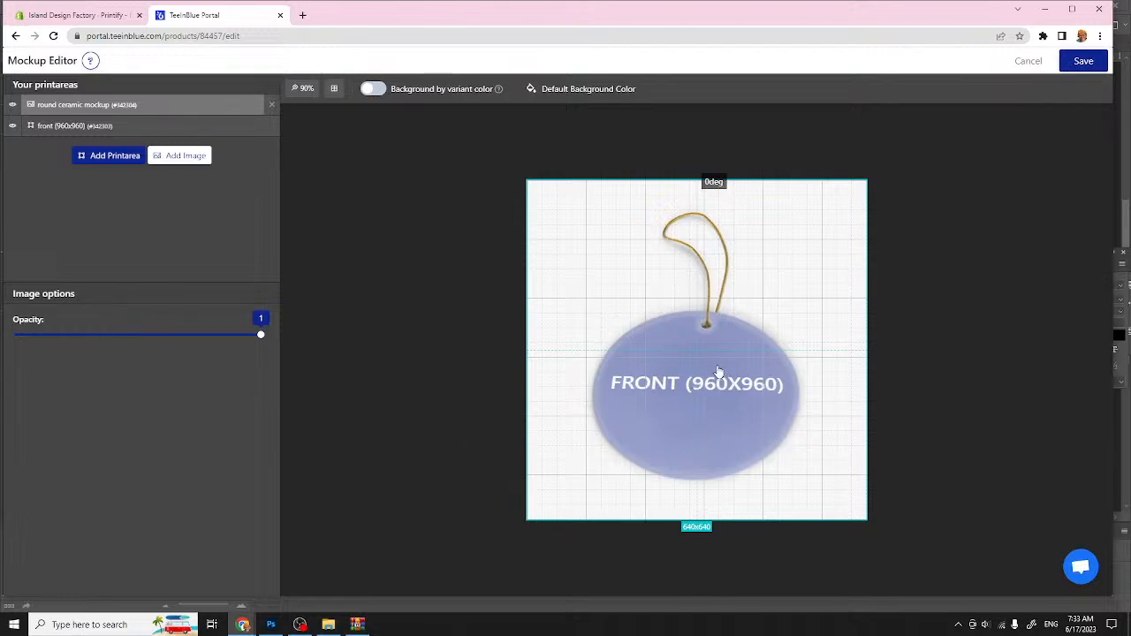
click(1085, 64)
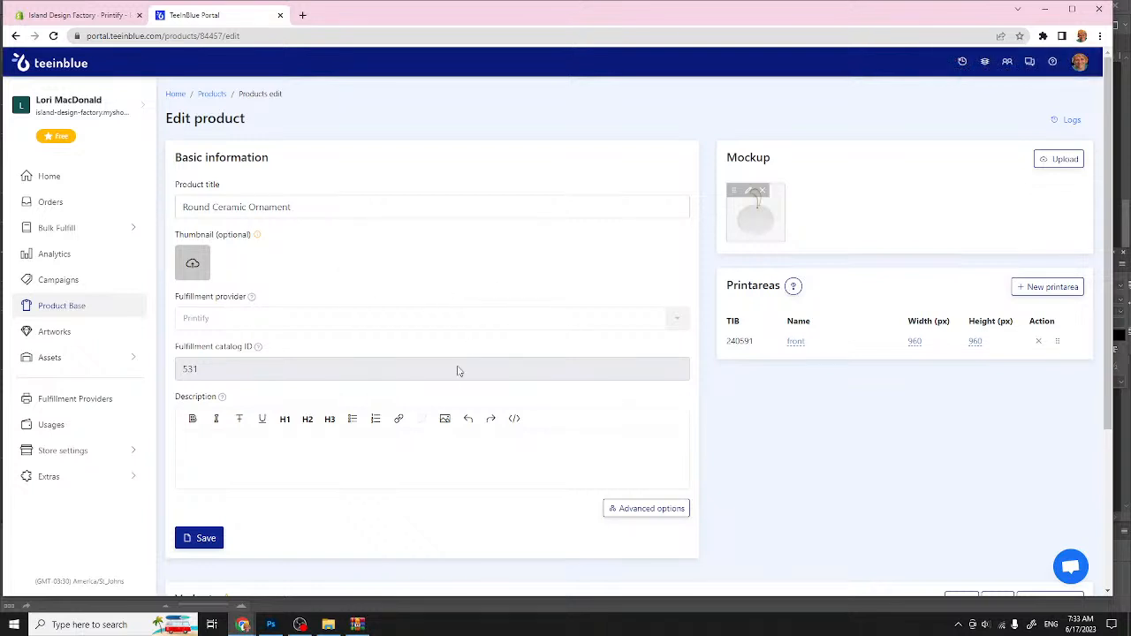
Step: Start a new artwork named "Blue Winter Scene for Round Ornament" in the Ornaments category
click(55, 332)
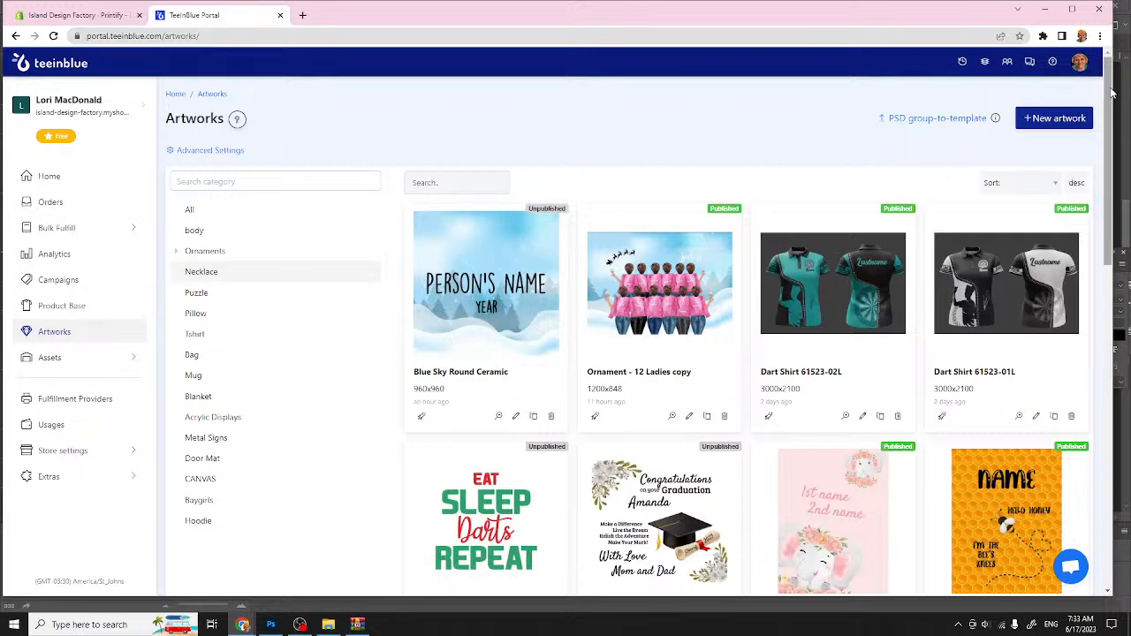
click(1054, 120)
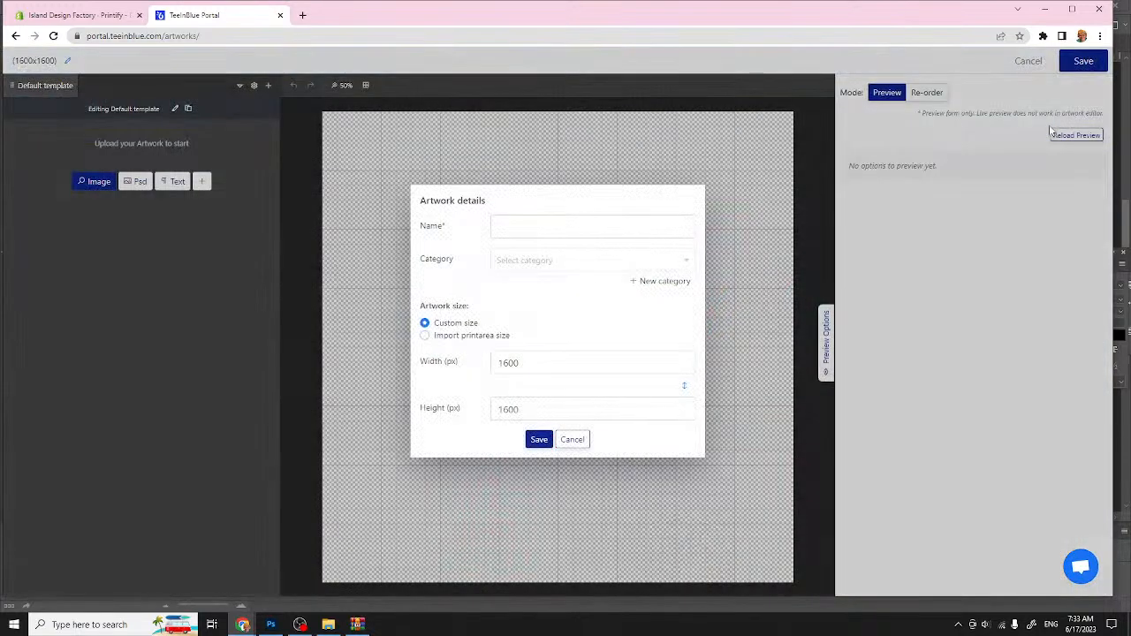
click(510, 227)
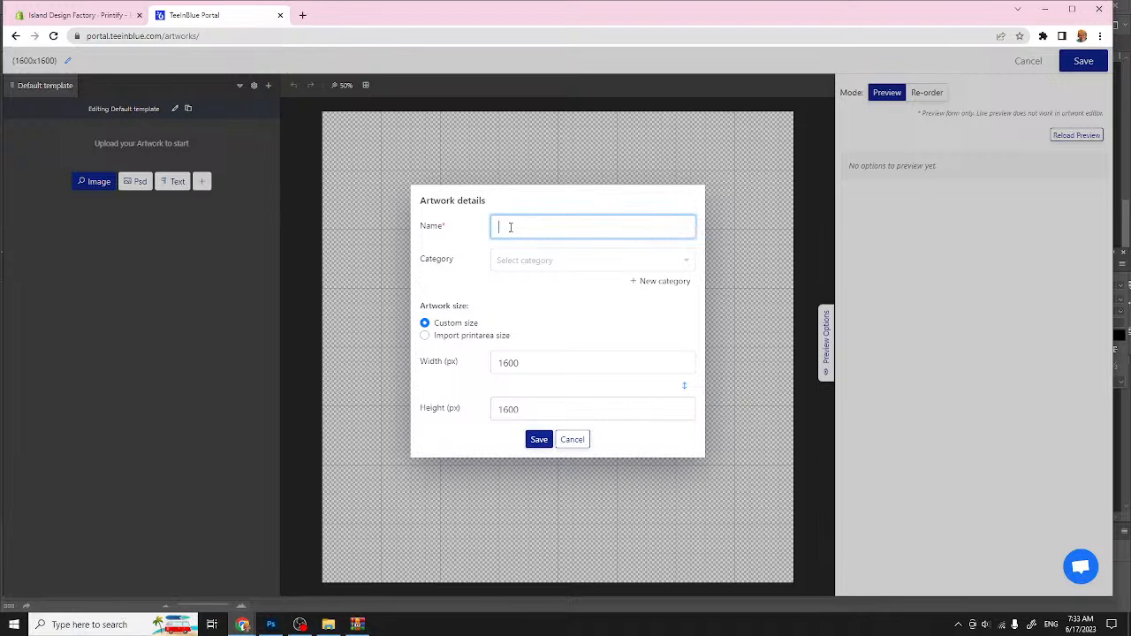
text(Blue Winter Scene)
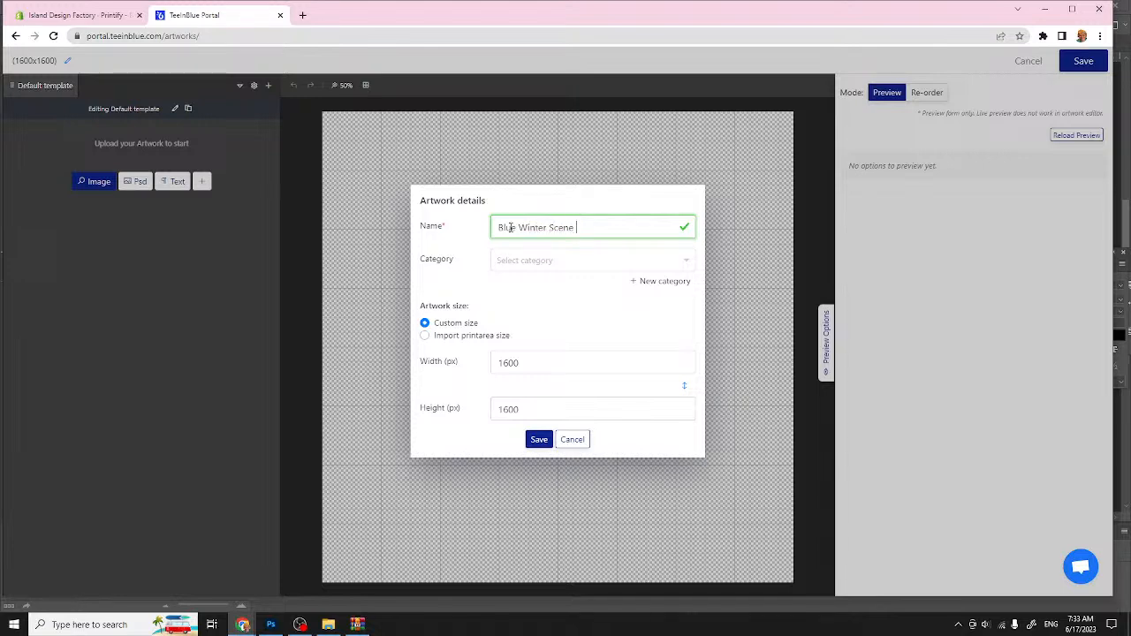
text( for Rou)
key(Tab)
text(orname)
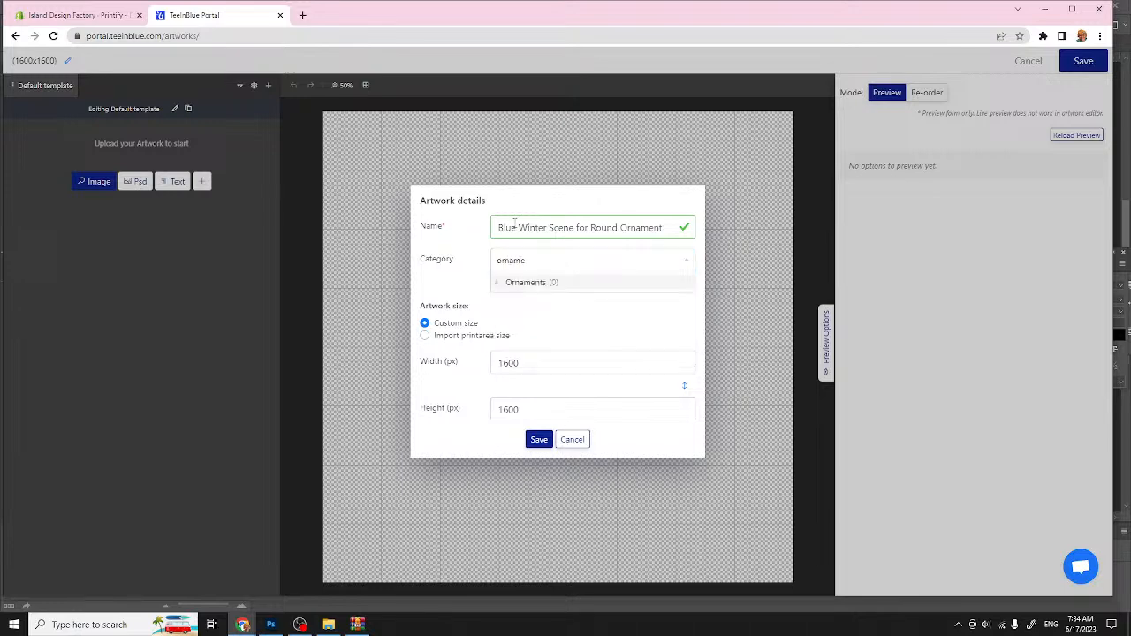
click(533, 284)
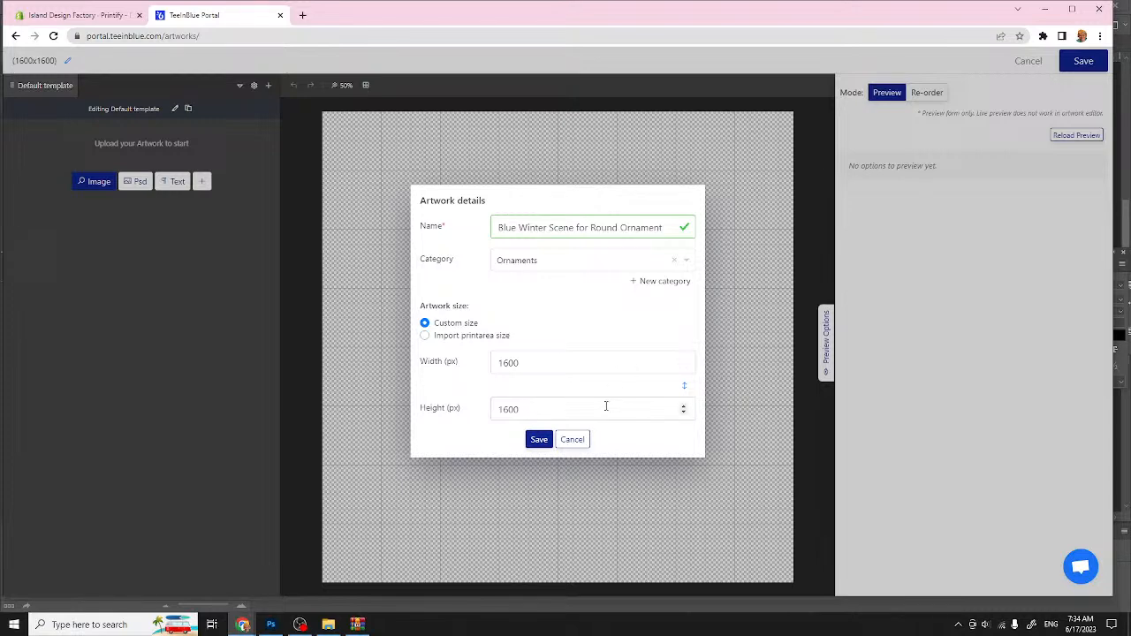
Step: Import the 960x960 front printarea size from the first-listed Round Ceramic Ornament product base and save the artwork details
click(425, 342)
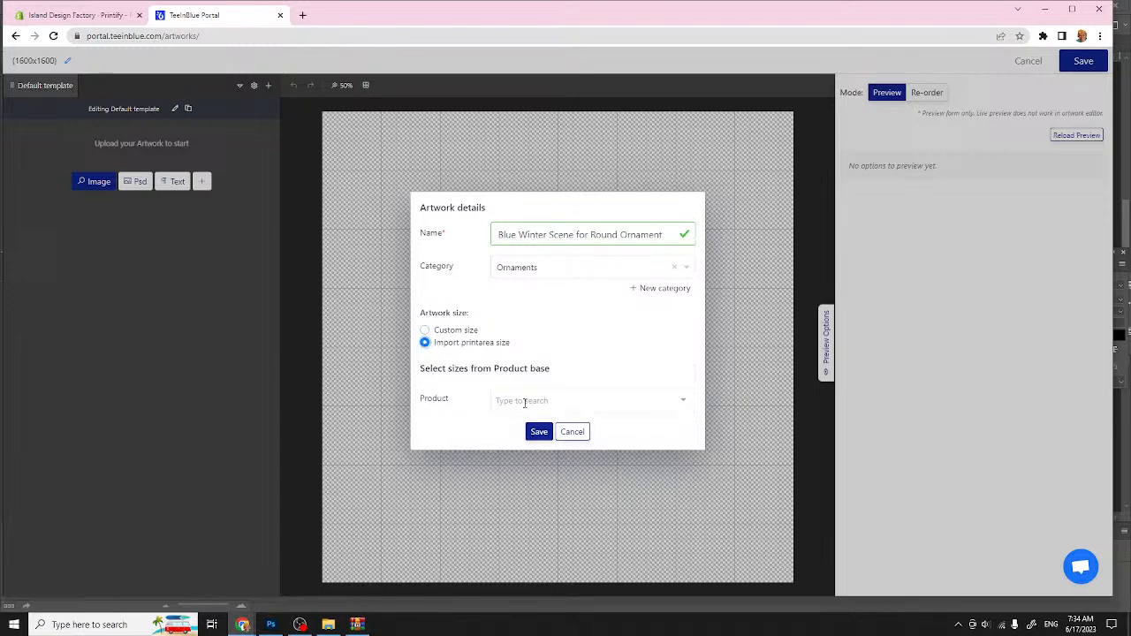
click(524, 402)
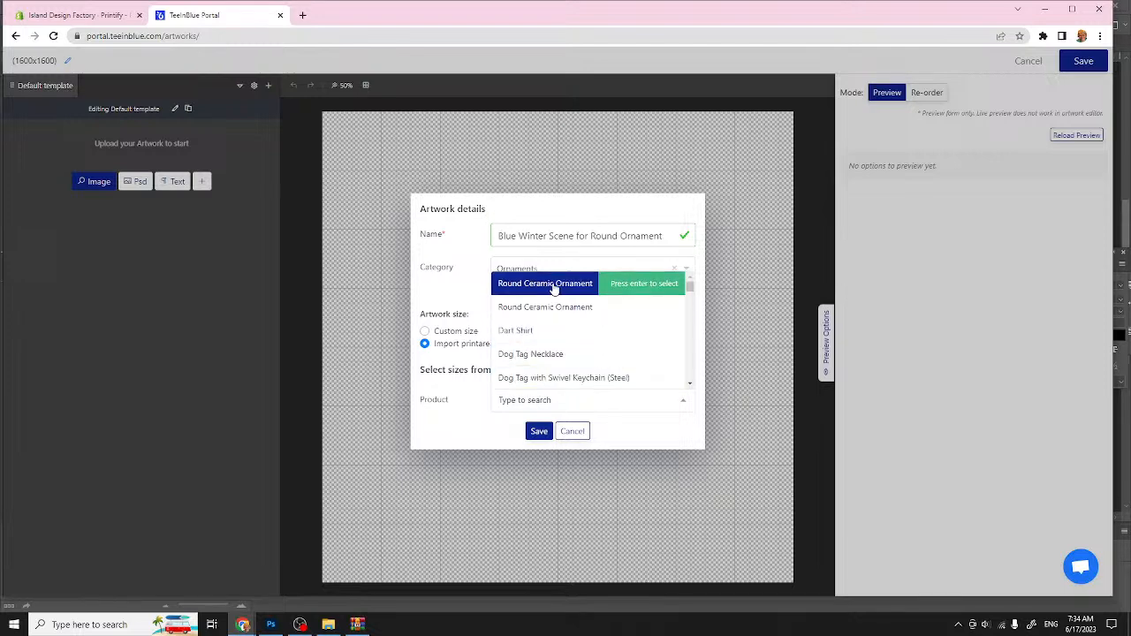
scroll(565, 303, down, 10)
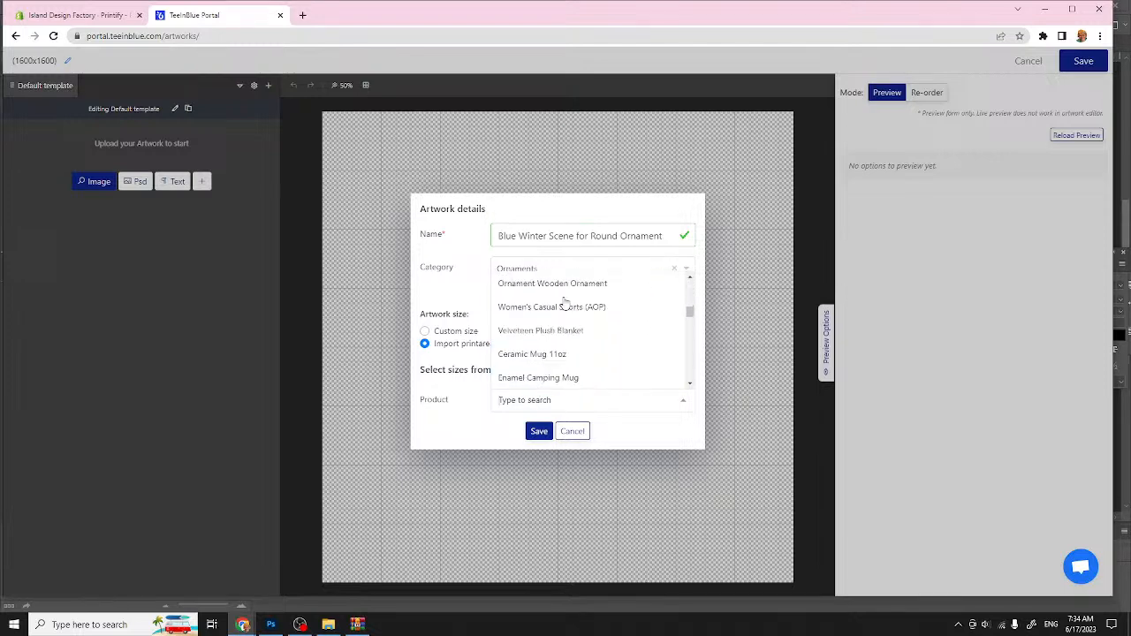
scroll(565, 303, up, 10)
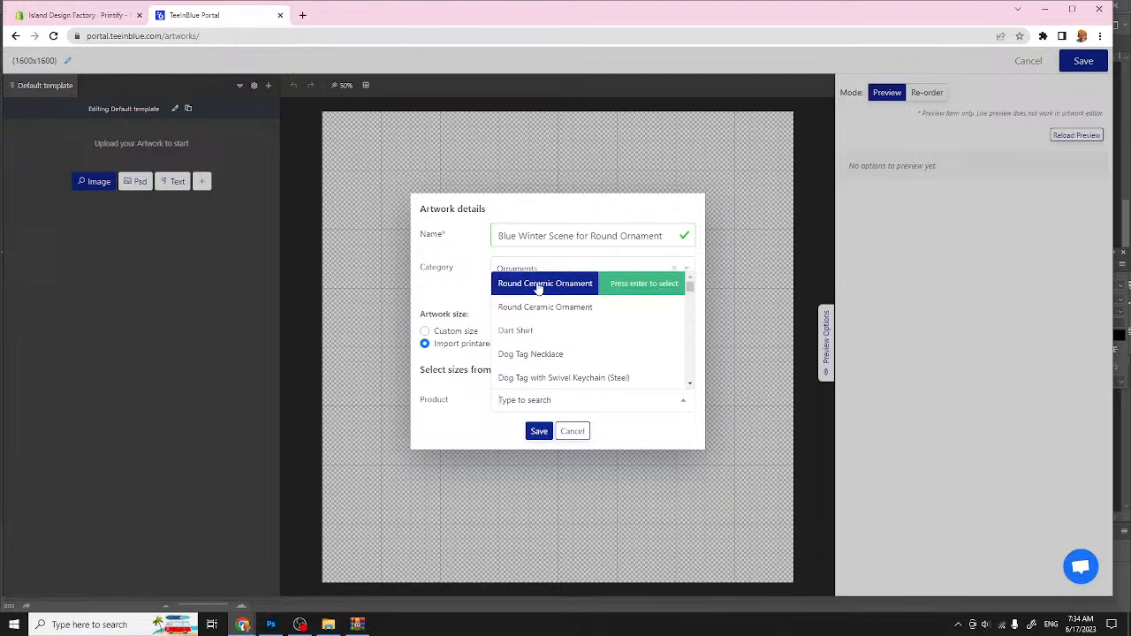
click(538, 285)
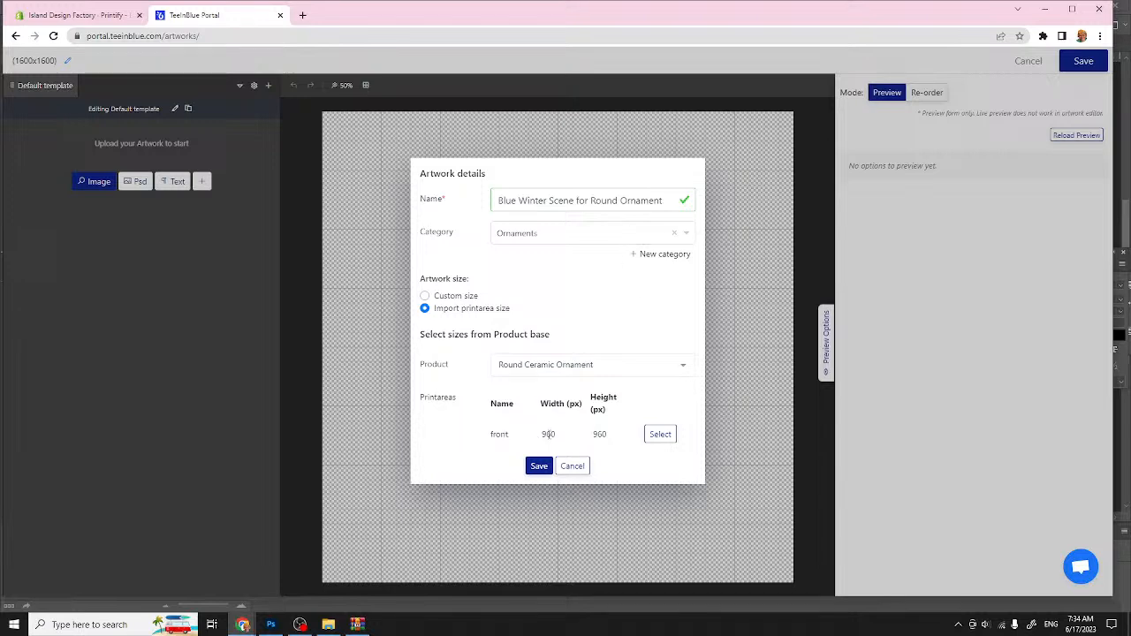
click(660, 434)
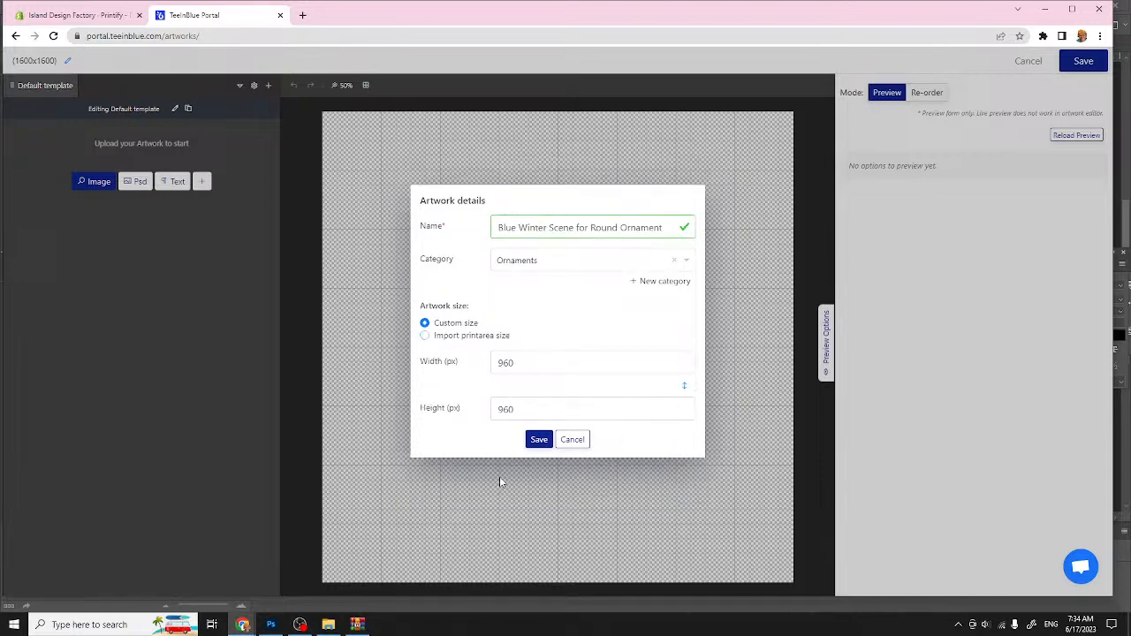
click(539, 439)
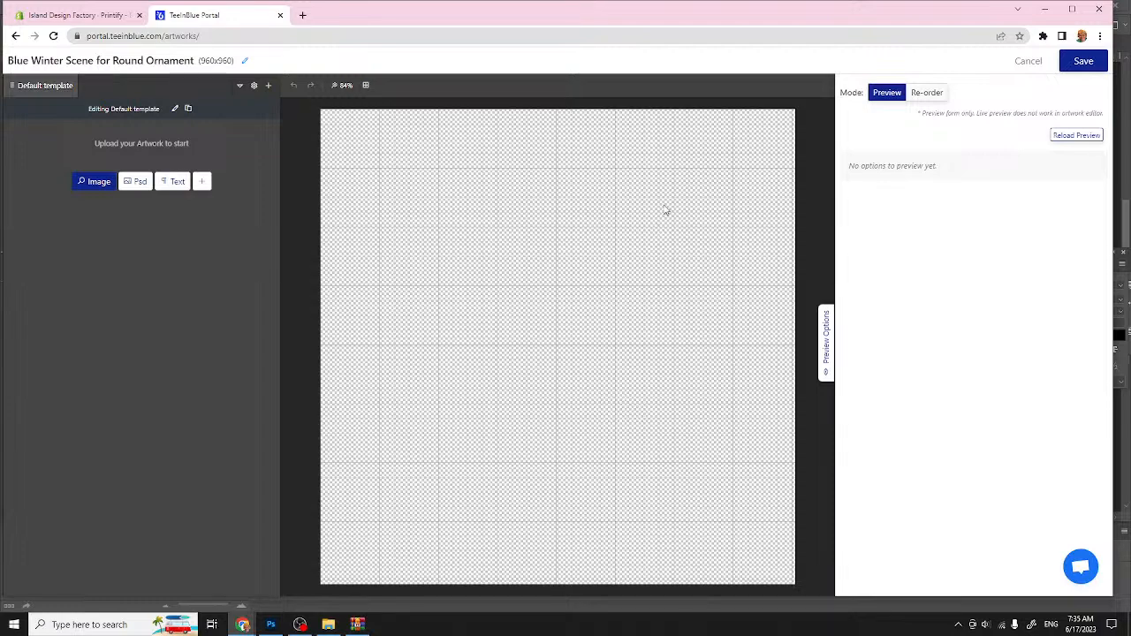
Step: Add the already uploaded bg3 winter scene image to the artwork
click(96, 183)
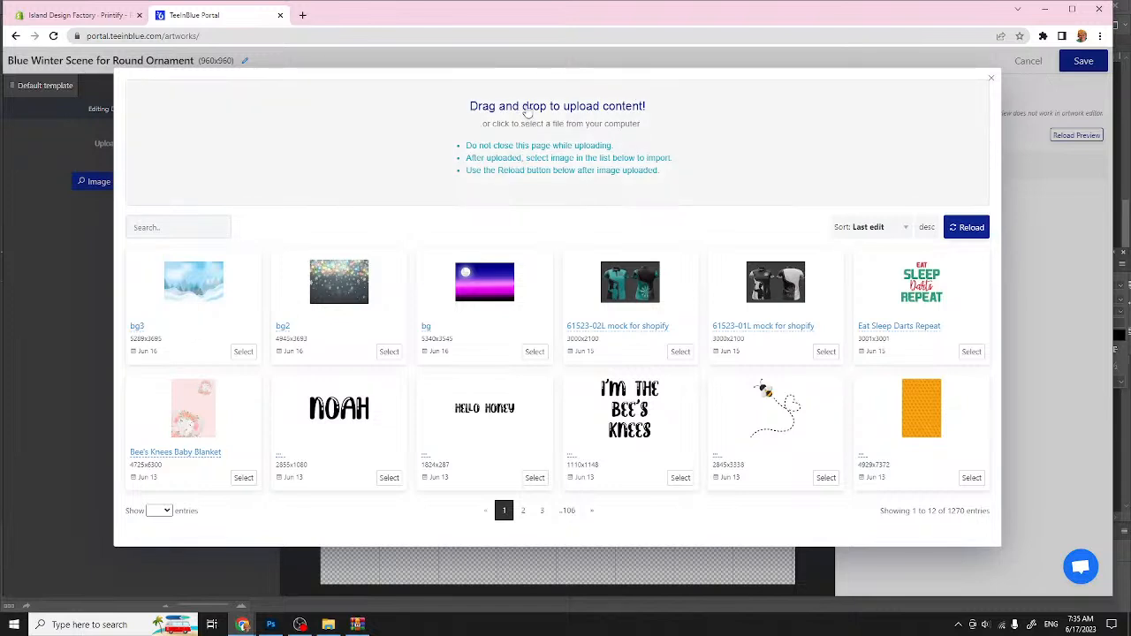
click(529, 147)
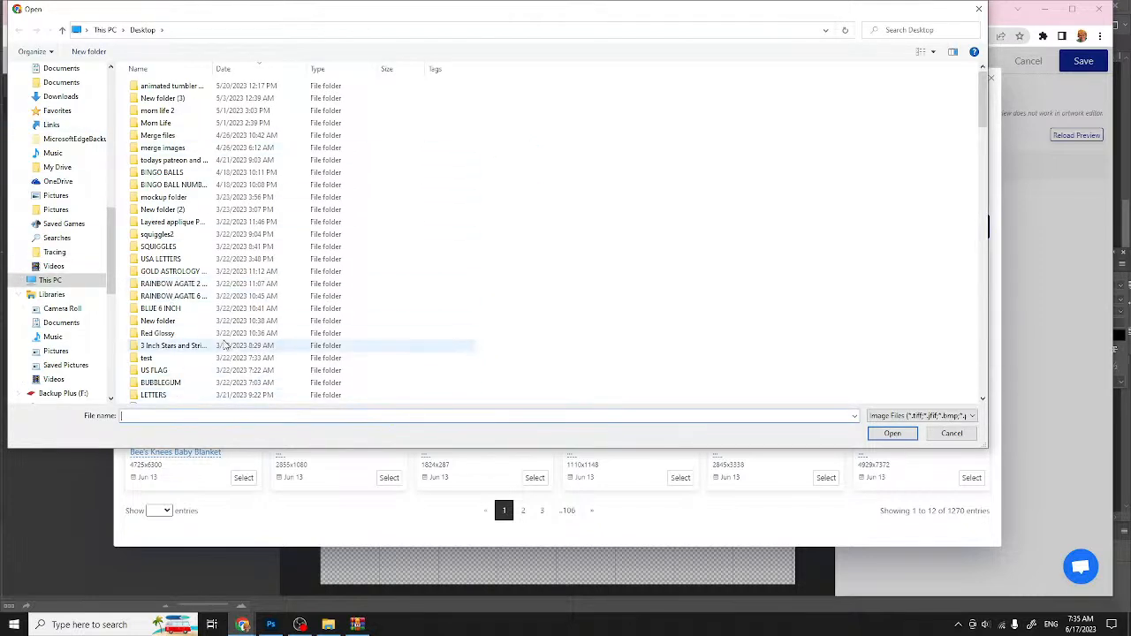
click(952, 434)
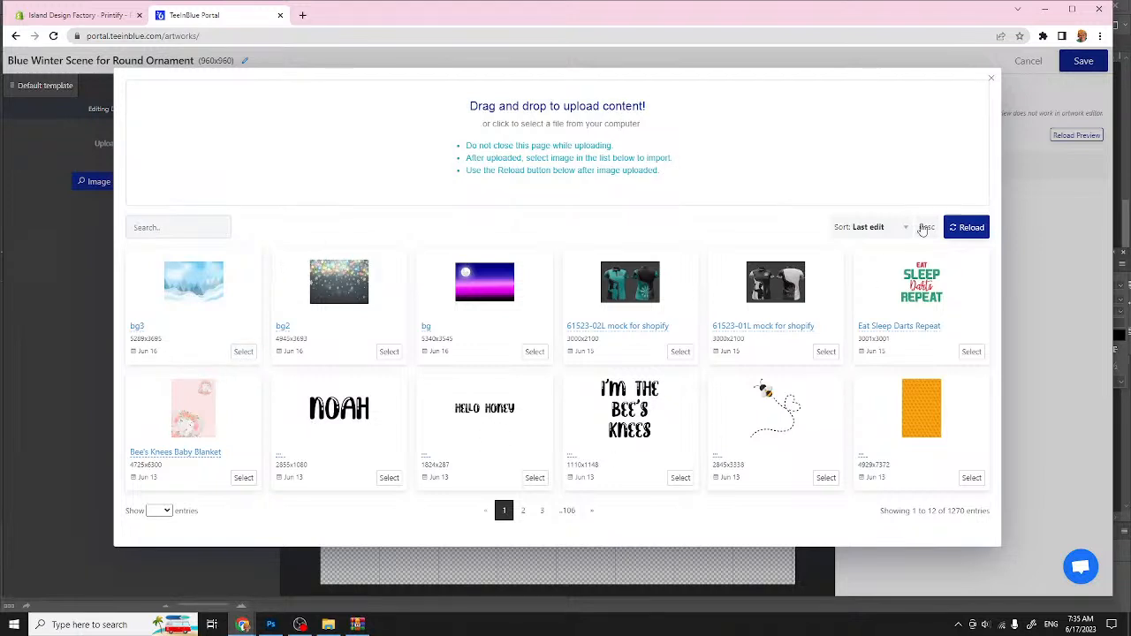
click(244, 353)
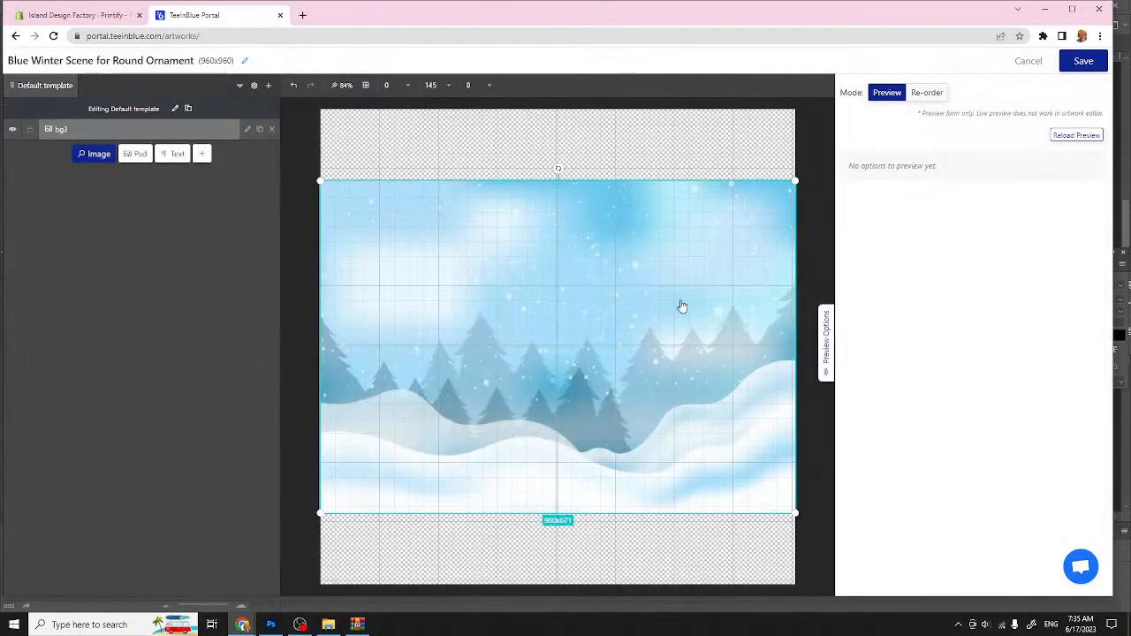
Step: Align bg3 with the canvas's upper edge, enlarge it to fill the whole canvas, and shift it horizontally to about -382
drag(631, 292, 632, 222)
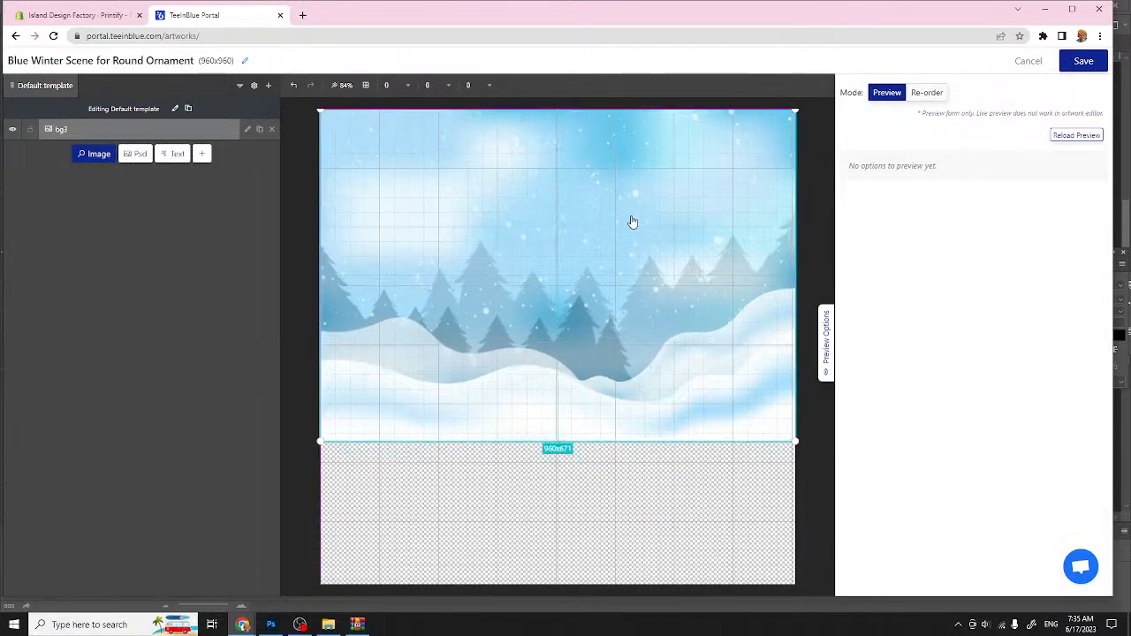
drag(320, 441, 117, 608)
mouse_move(423, 455)
mouse_down()
mouse_move(455, 455)
mouse_move(442, 456)
mouse_up()
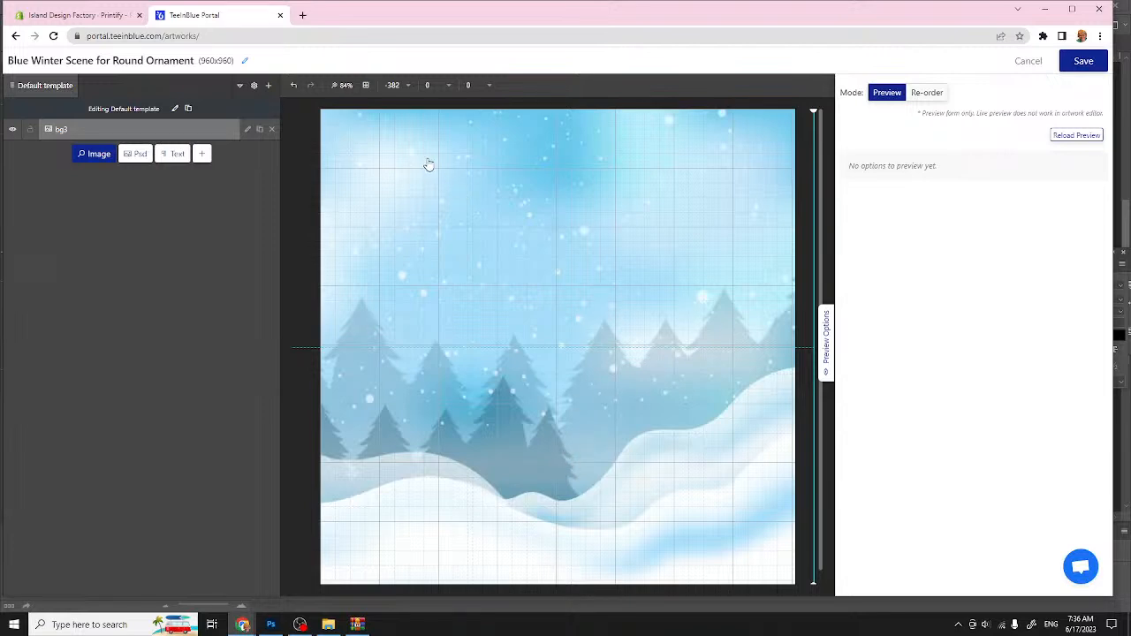
Step: Lock the bg3 layer and rename it "Blue Background"
click(30, 130)
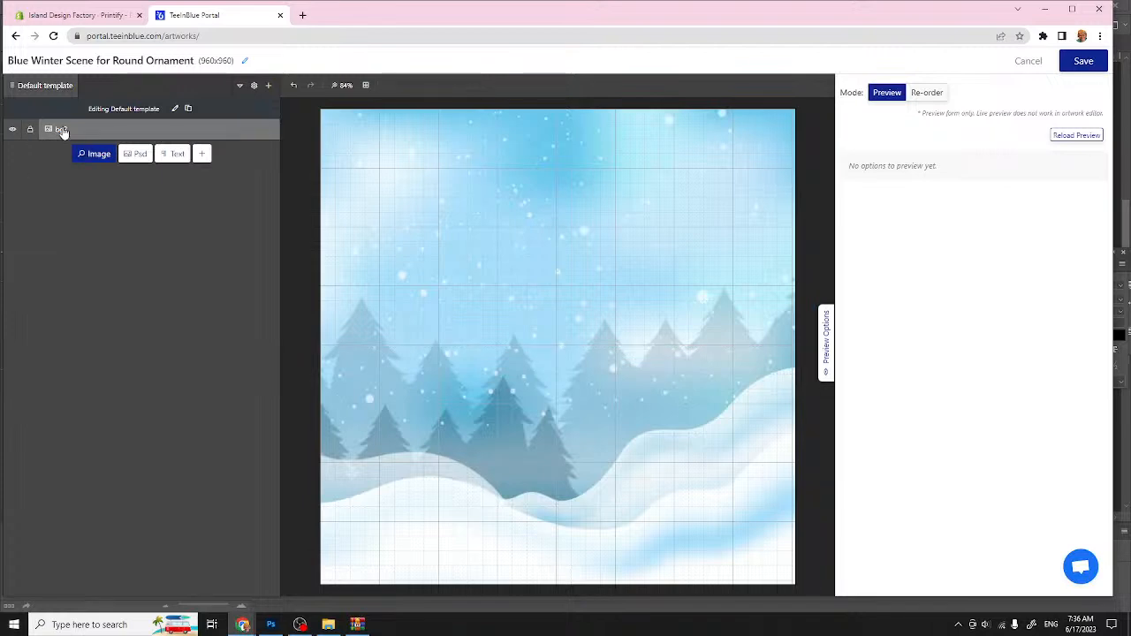
double_click(62, 131)
click(86, 130)
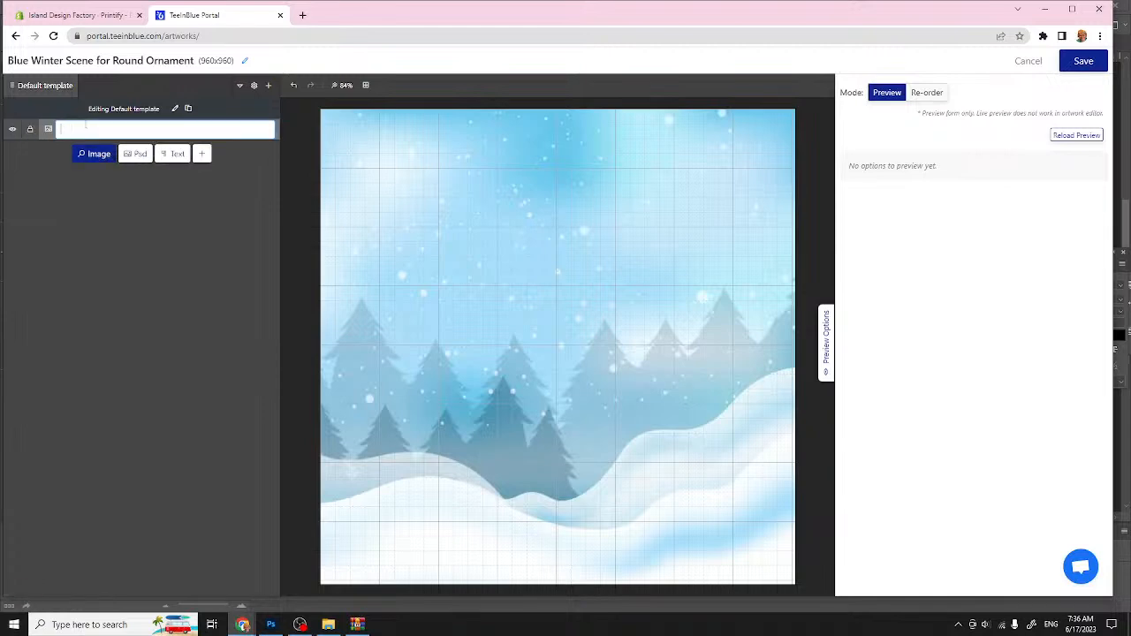
text(Blue Background)
key(Return)
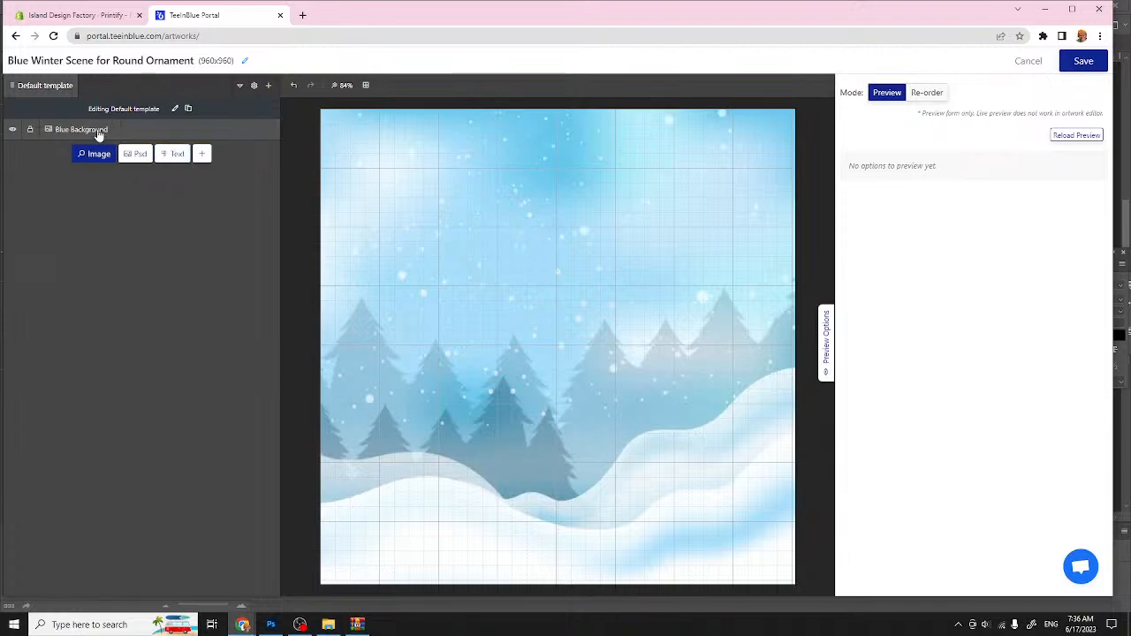
Step: Add a text layer above the Blue Background layer and rename it "Name"
click(177, 156)
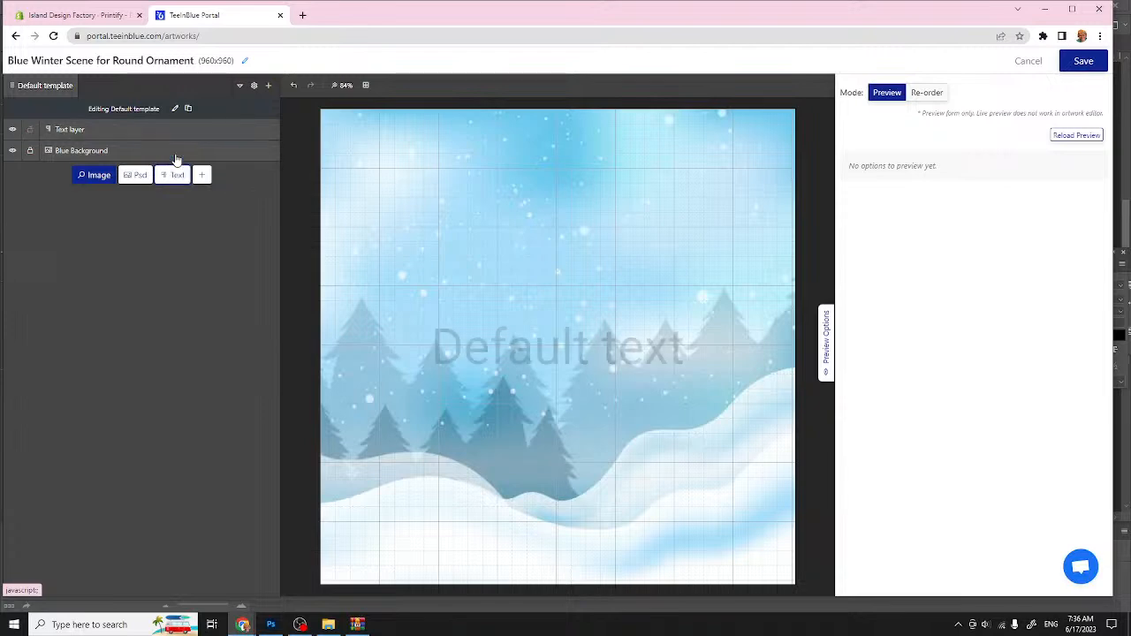
double_click(81, 132)
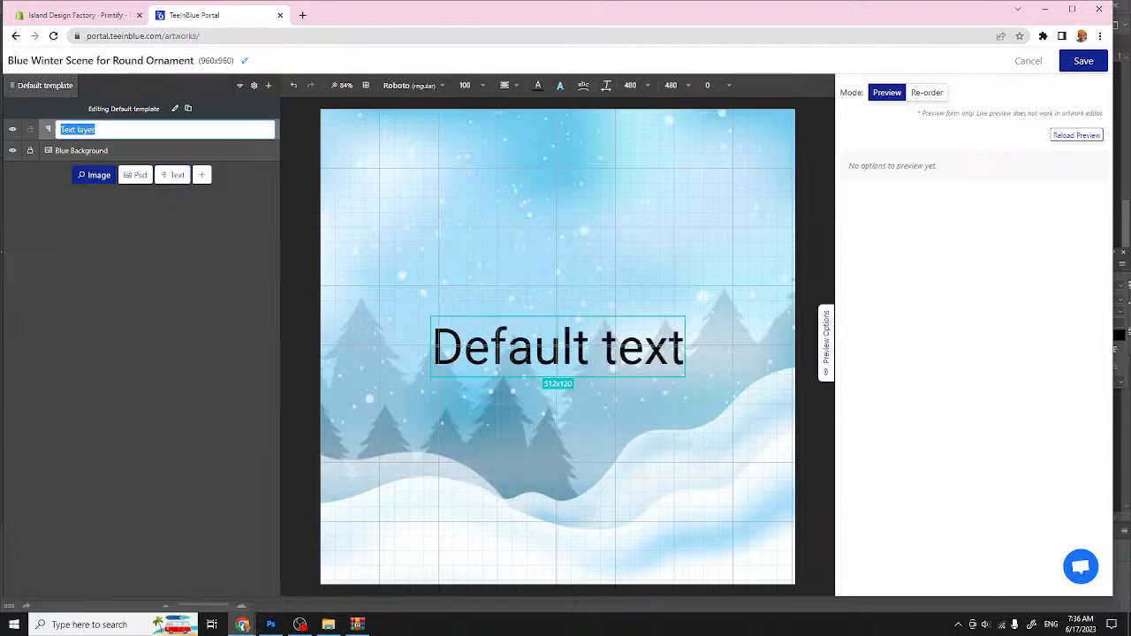
text(Name)
click(179, 258)
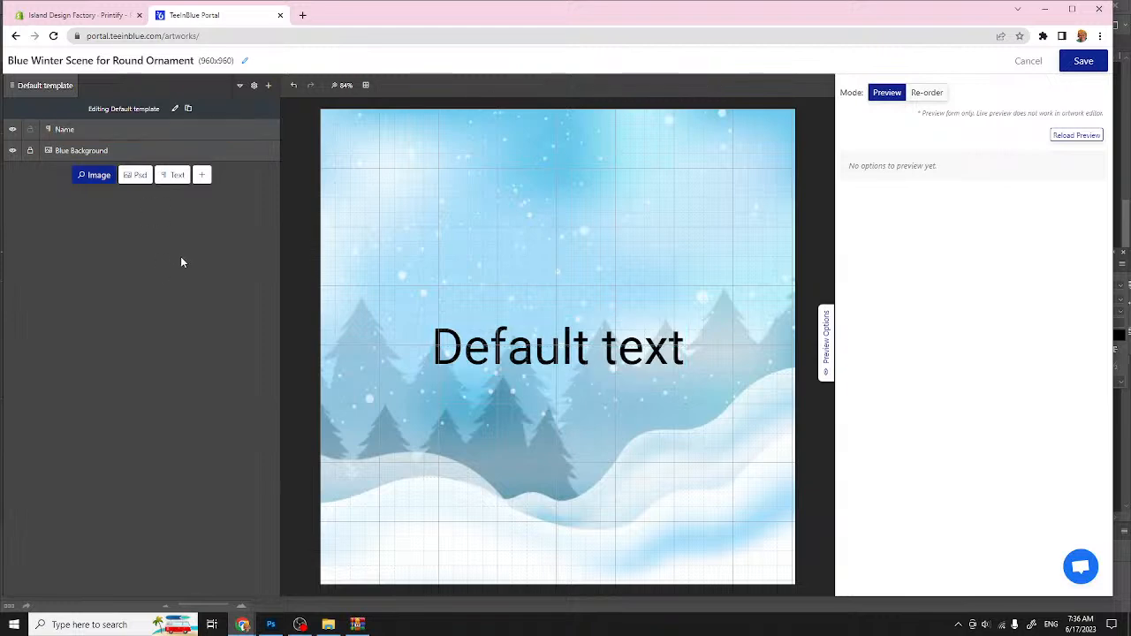
Step: Duplicate the Name text layer and rename the copy "Year"
click(169, 134)
click(259, 129)
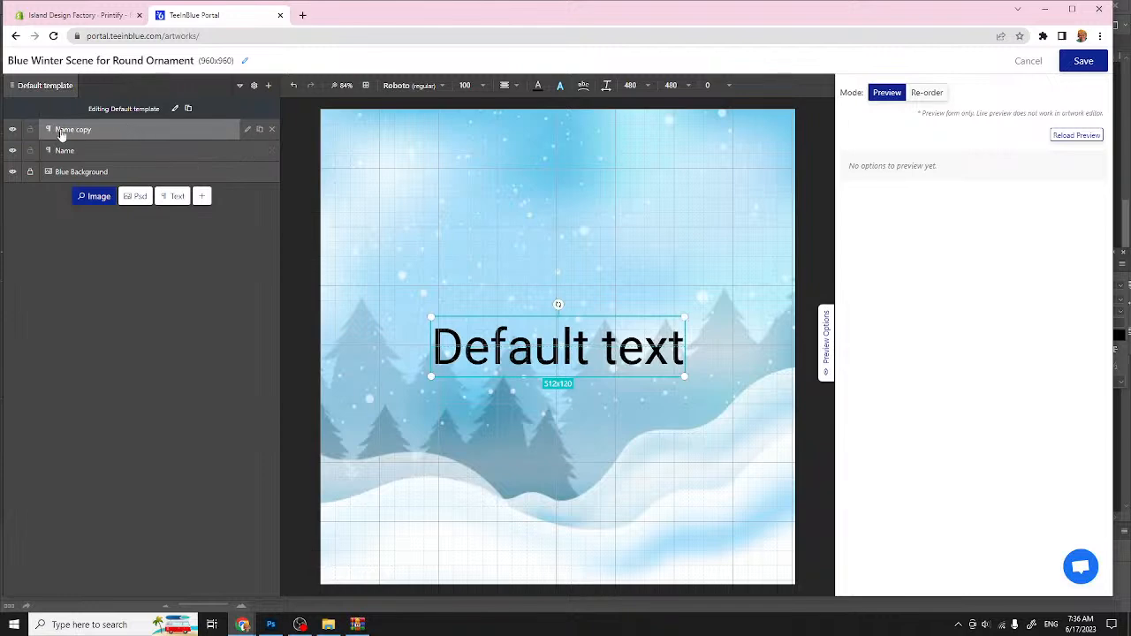
double_click(104, 129)
text(y)
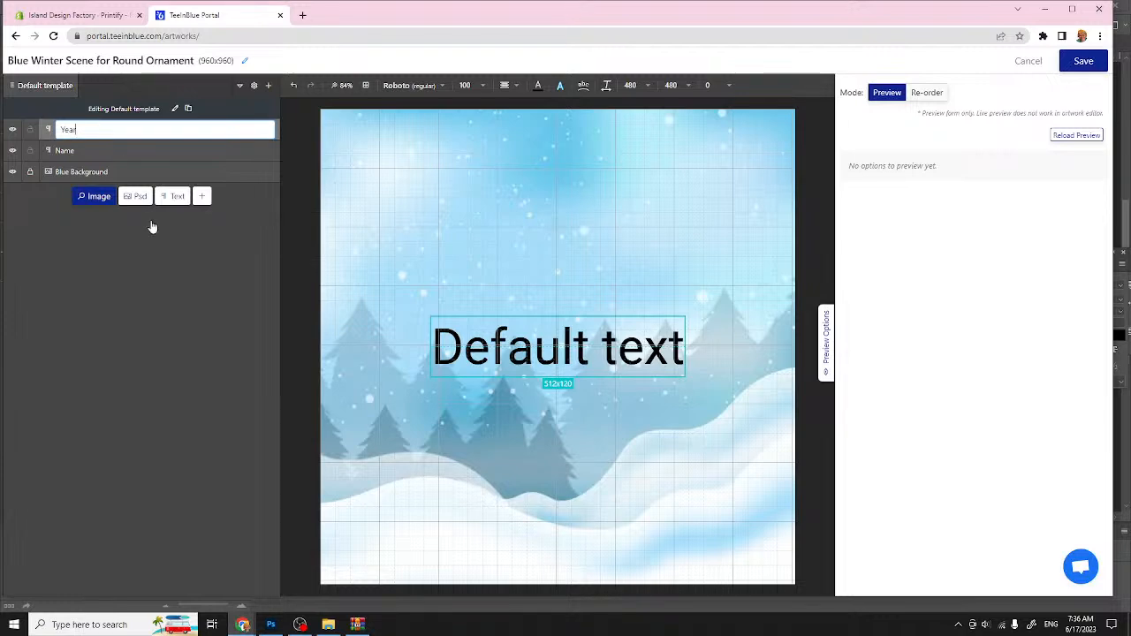
text(ear)
click(150, 281)
Step: Separate the overlapping text layers, placing Name at about 471, 480 and Year below it at about 480, 661
click(167, 152)
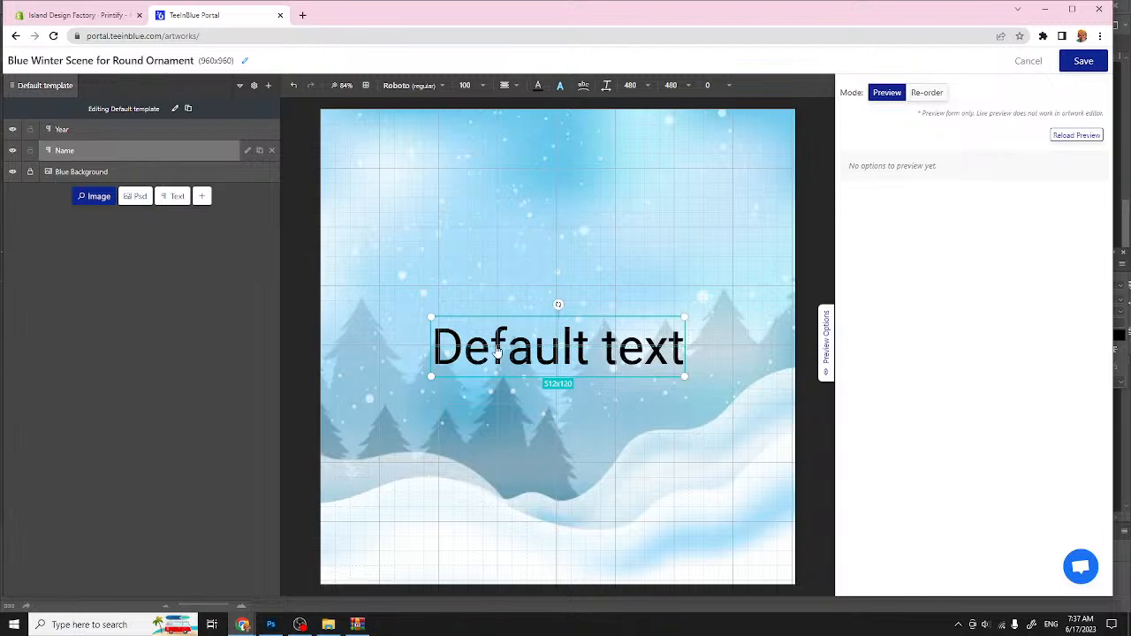
drag(498, 350, 505, 301)
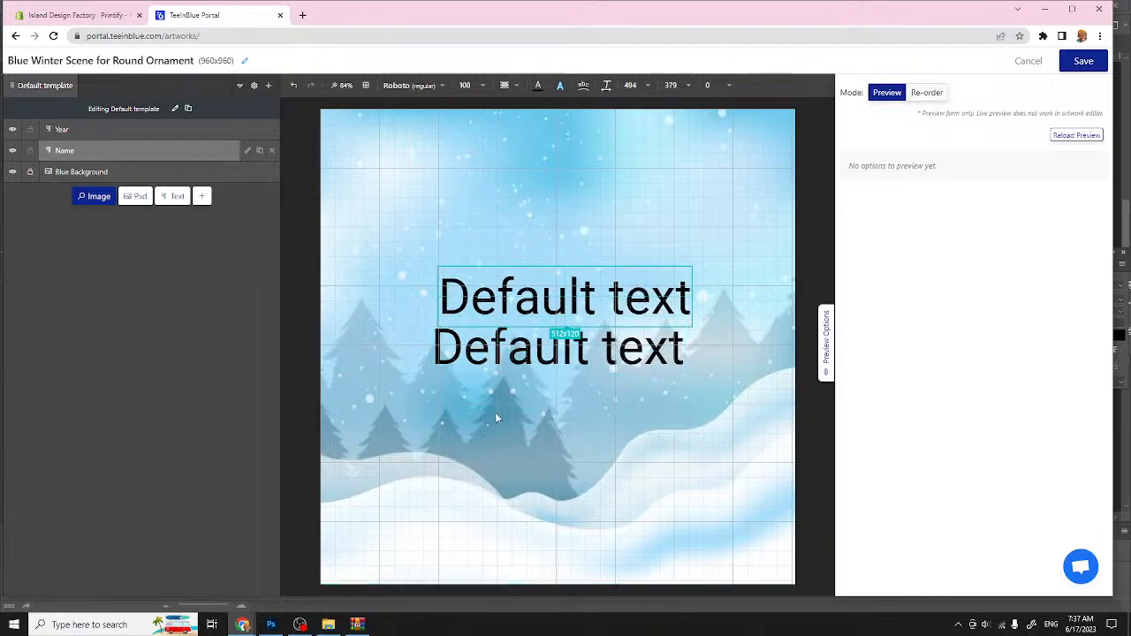
click(497, 350)
drag(498, 354, 497, 455)
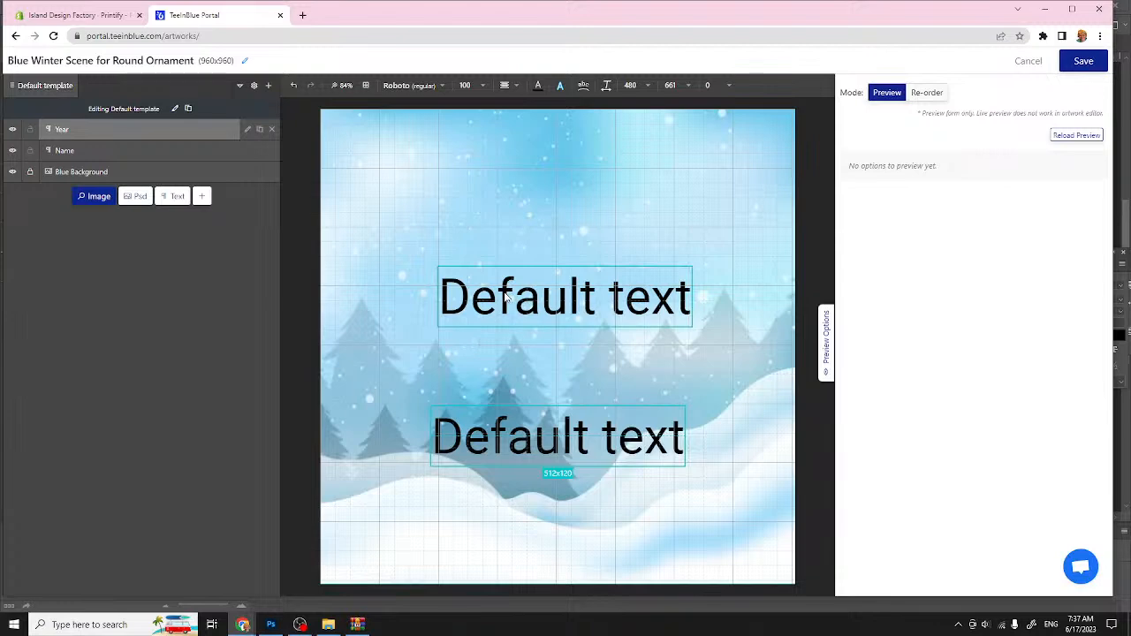
click(506, 298)
drag(506, 299, 499, 337)
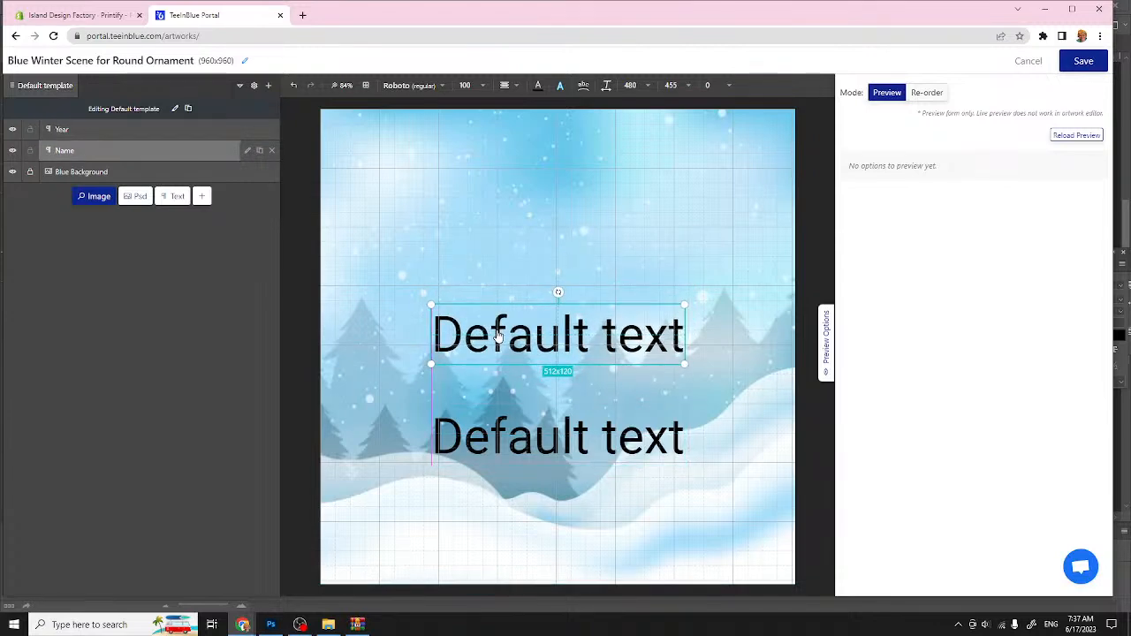
click(364, 87)
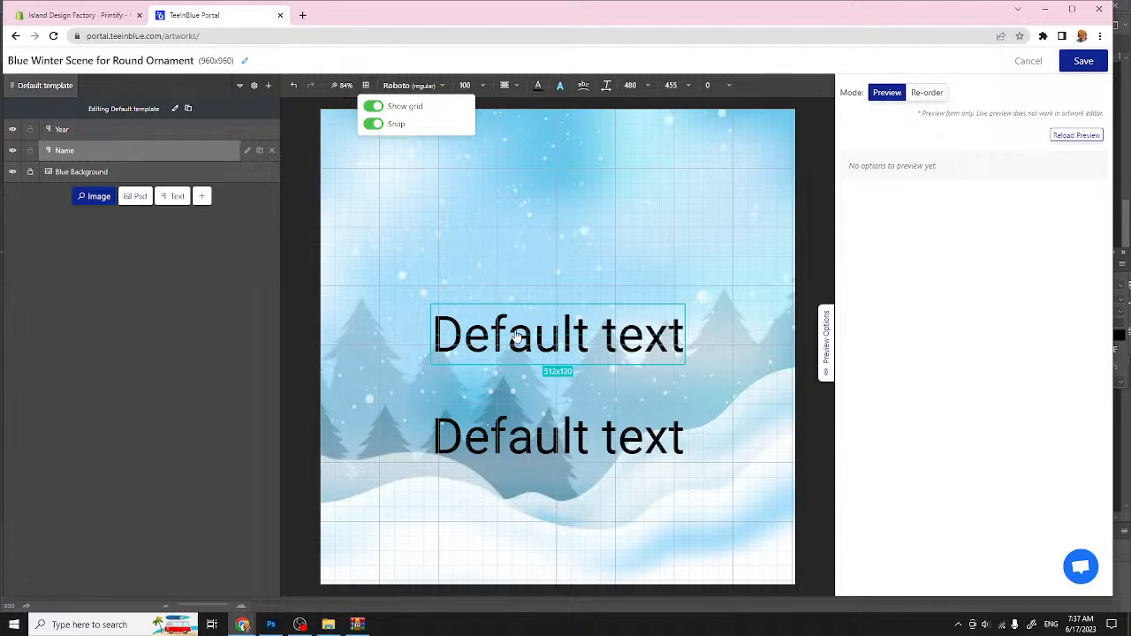
drag(517, 337, 494, 351)
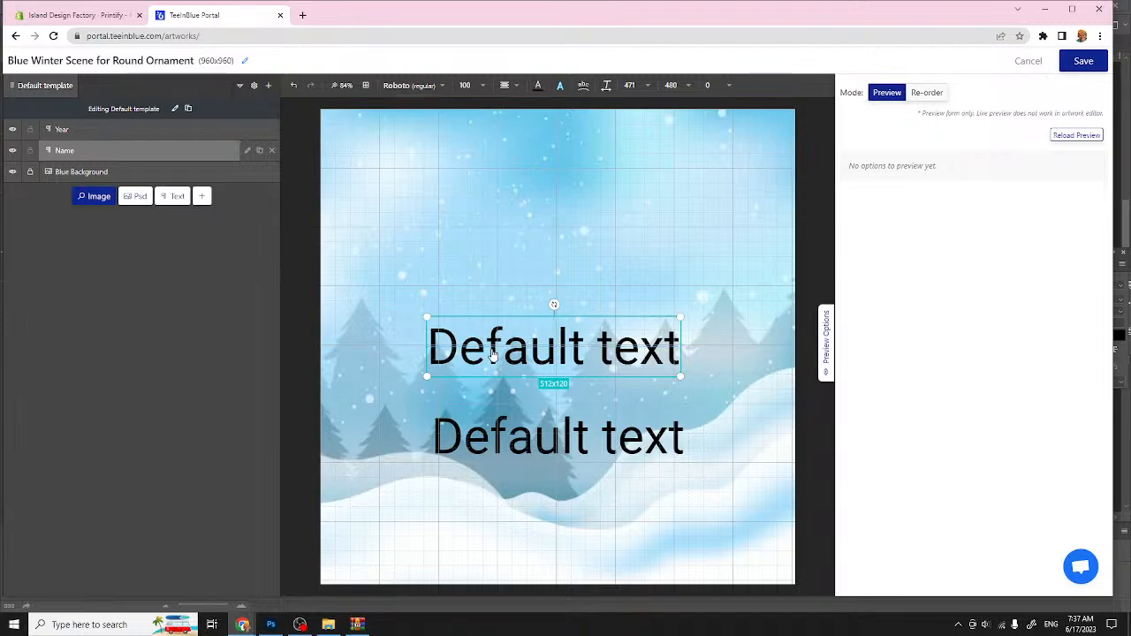
Step: Try the custom font Auckland Hills on the Name text, and finally apply the custom font DK Lemon Yellow Sun
click(442, 87)
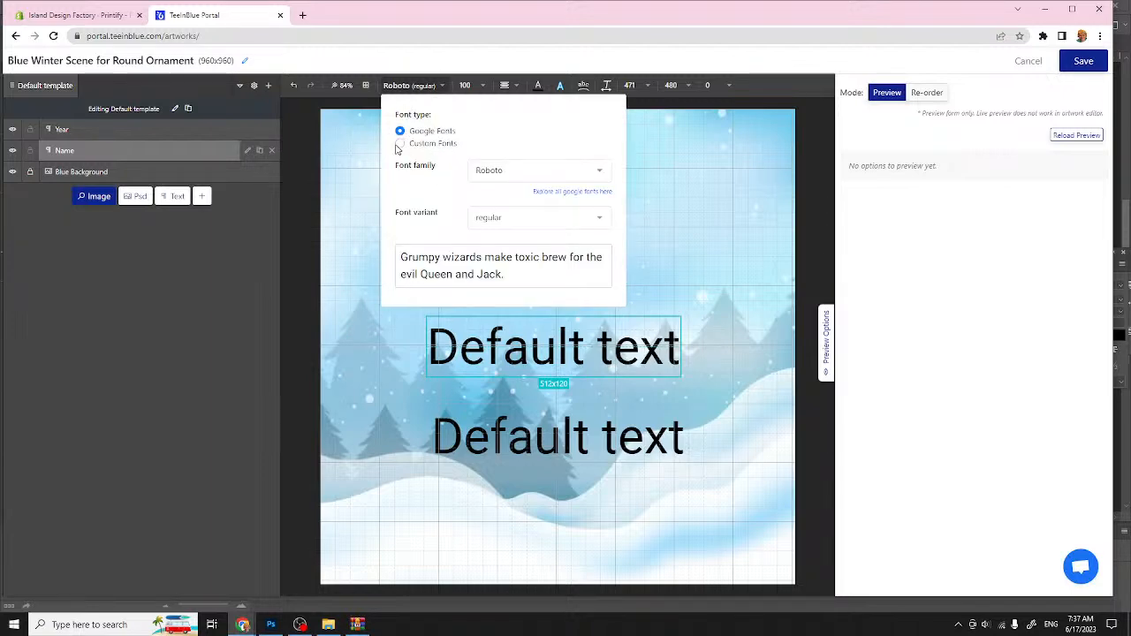
click(400, 144)
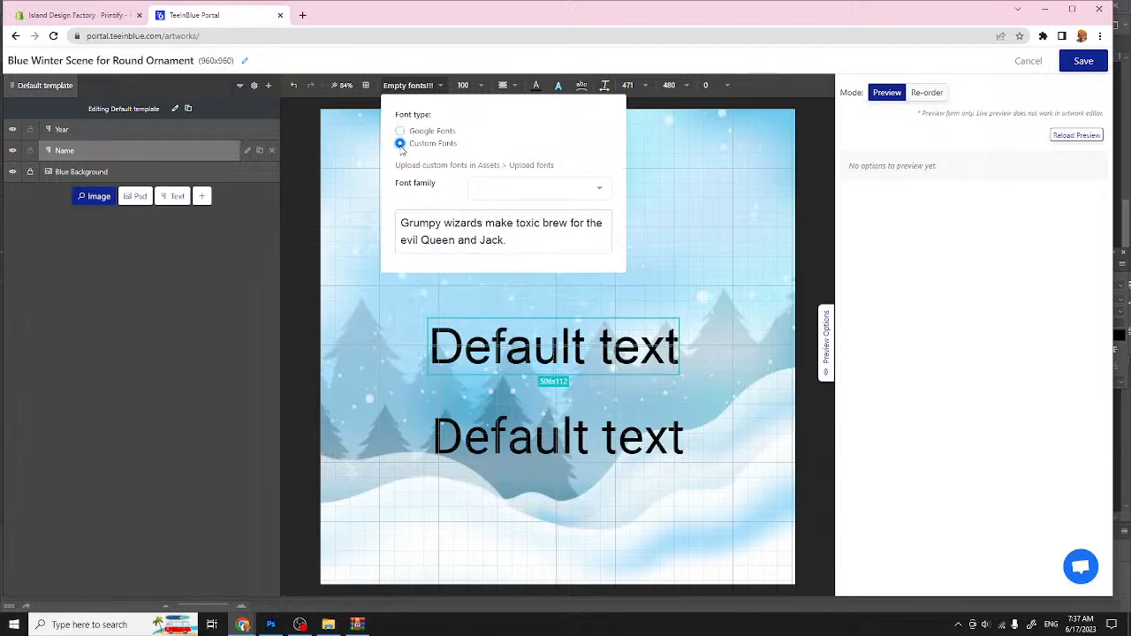
click(599, 193)
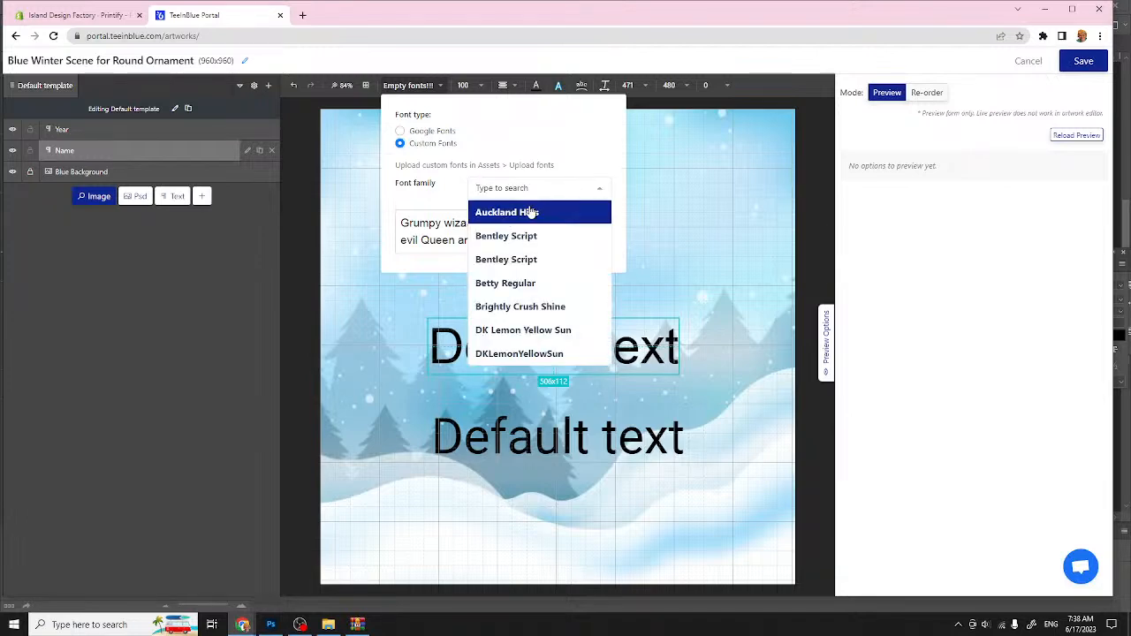
click(498, 214)
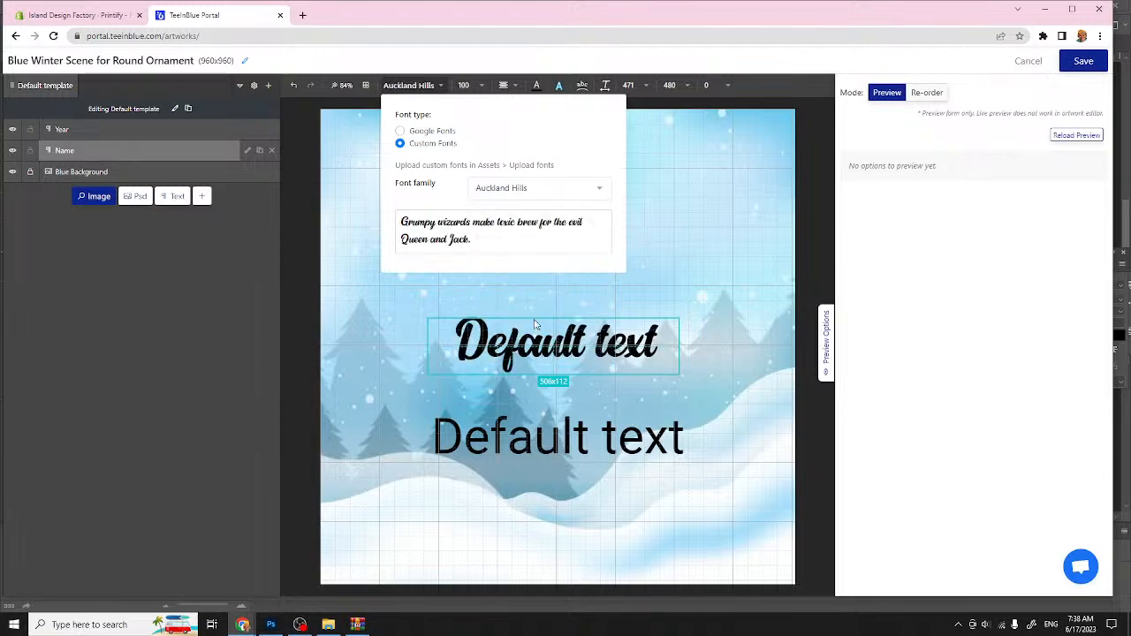
click(601, 192)
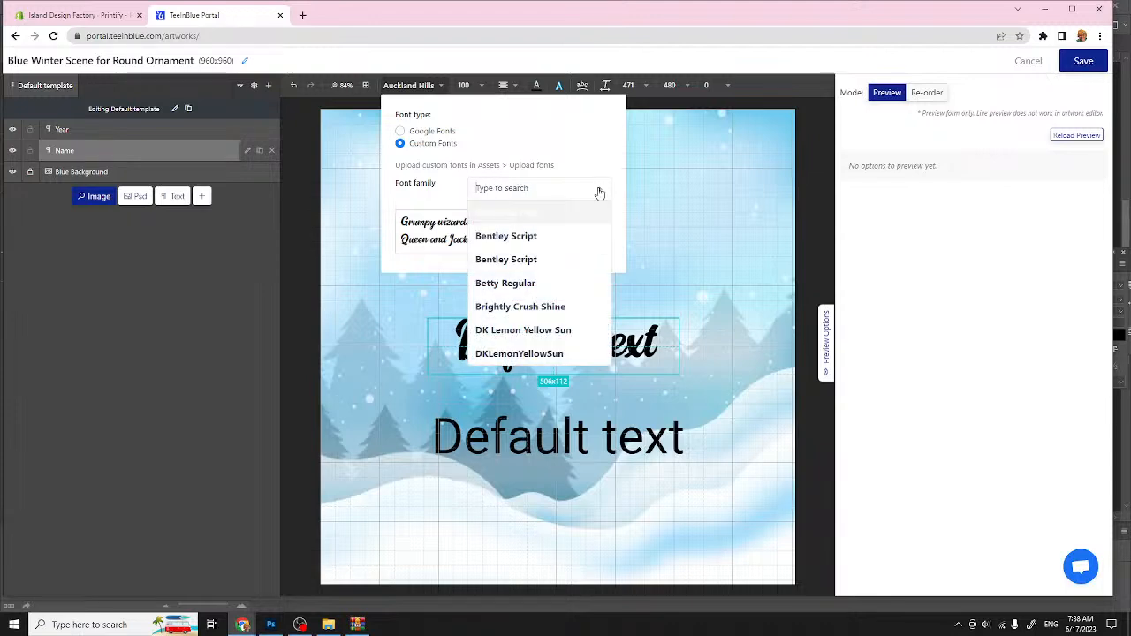
click(506, 331)
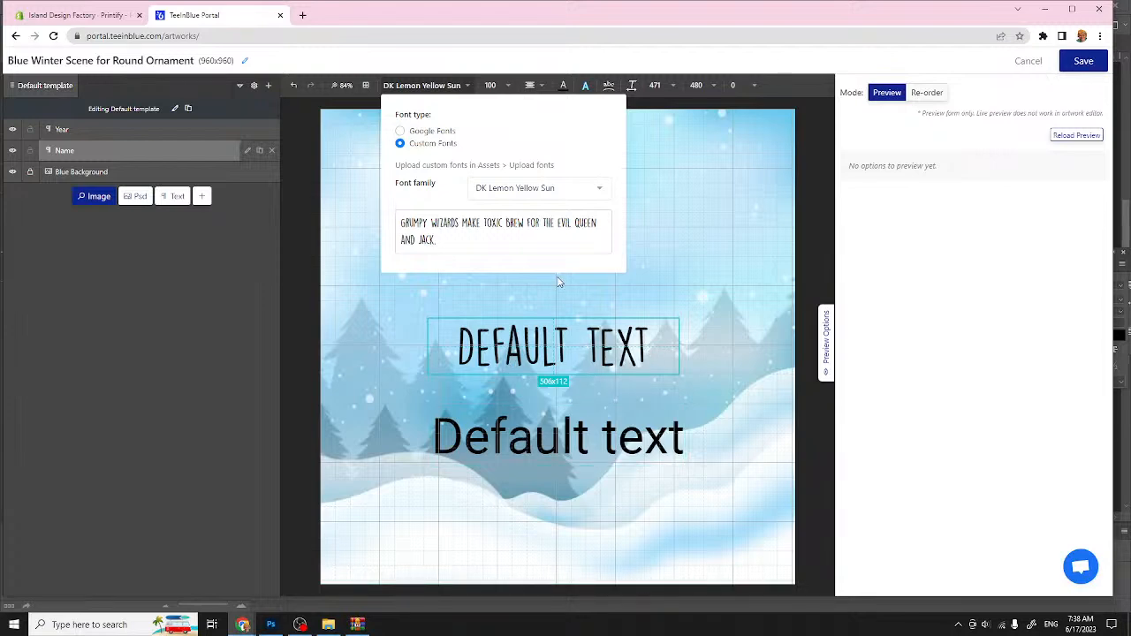
click(820, 159)
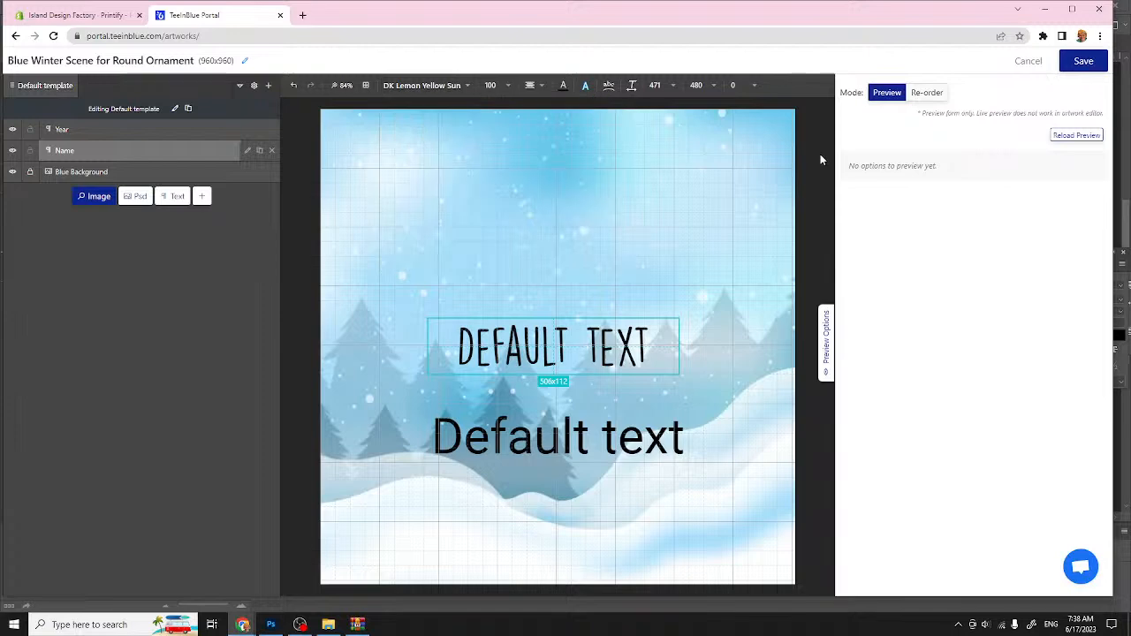
Step: Open the Name layer's settings and set its default text to "Persons Name"
click(506, 348)
click(248, 152)
drag(68, 160, 3, 156)
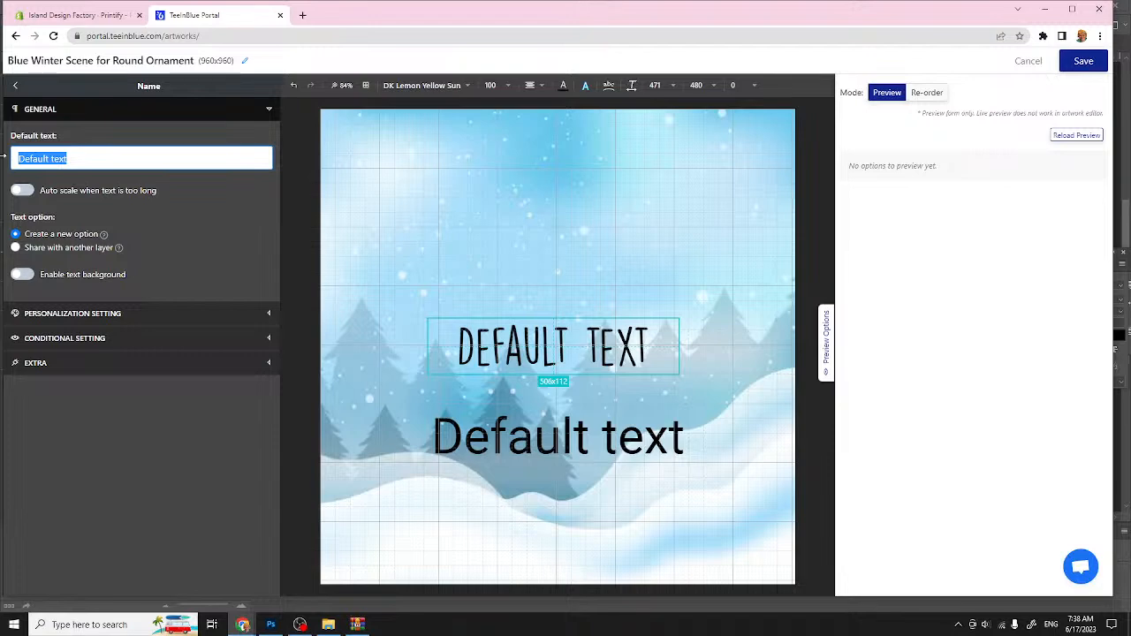
text(Per)
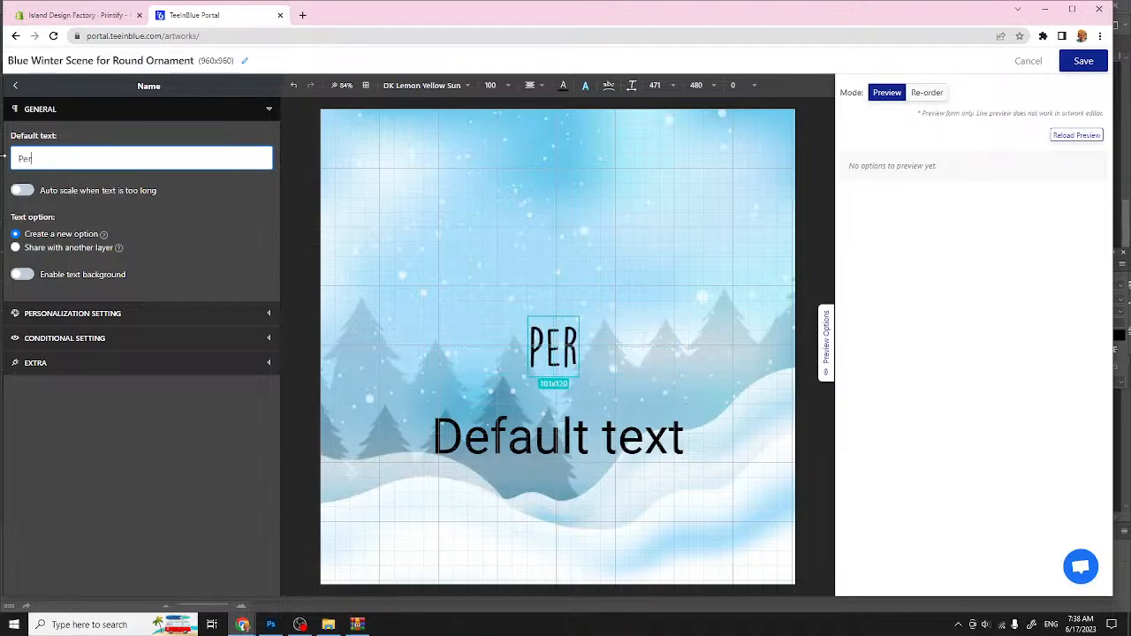
text(son)
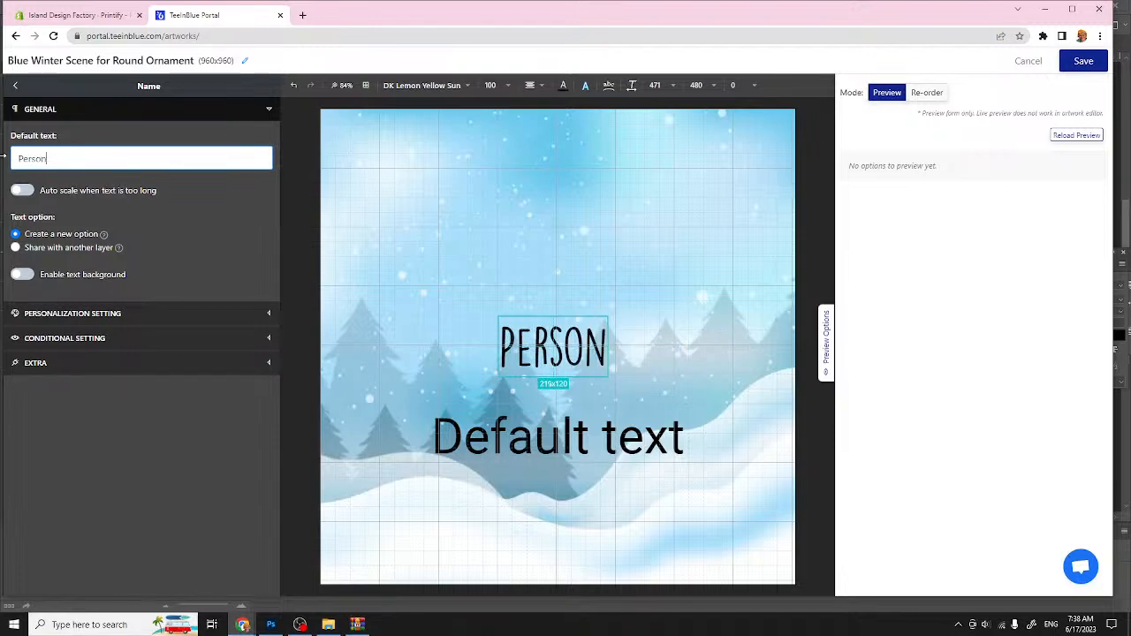
text(s Name)
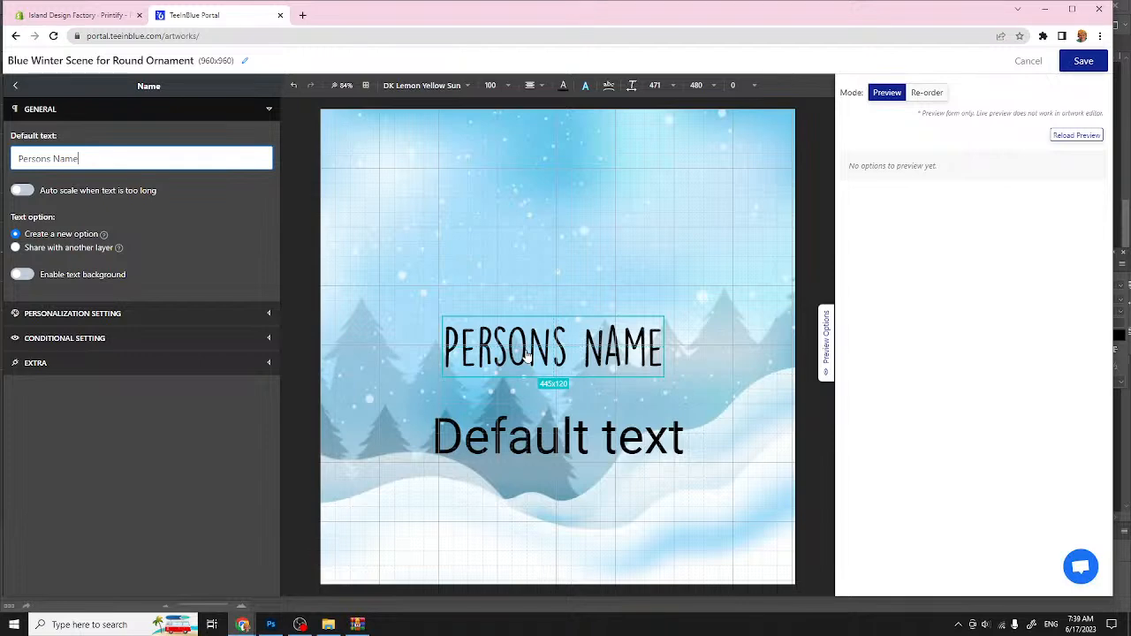
Step: Enable automatic scaling of overly long text on the Name layer, with a container max width of 800 px
click(25, 191)
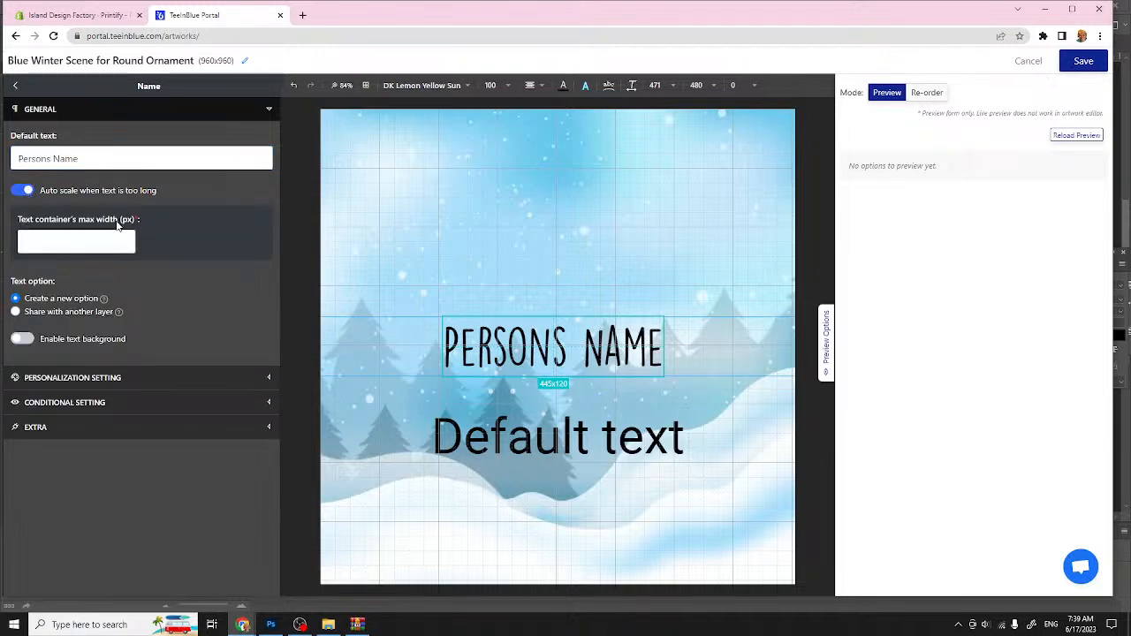
click(67, 243)
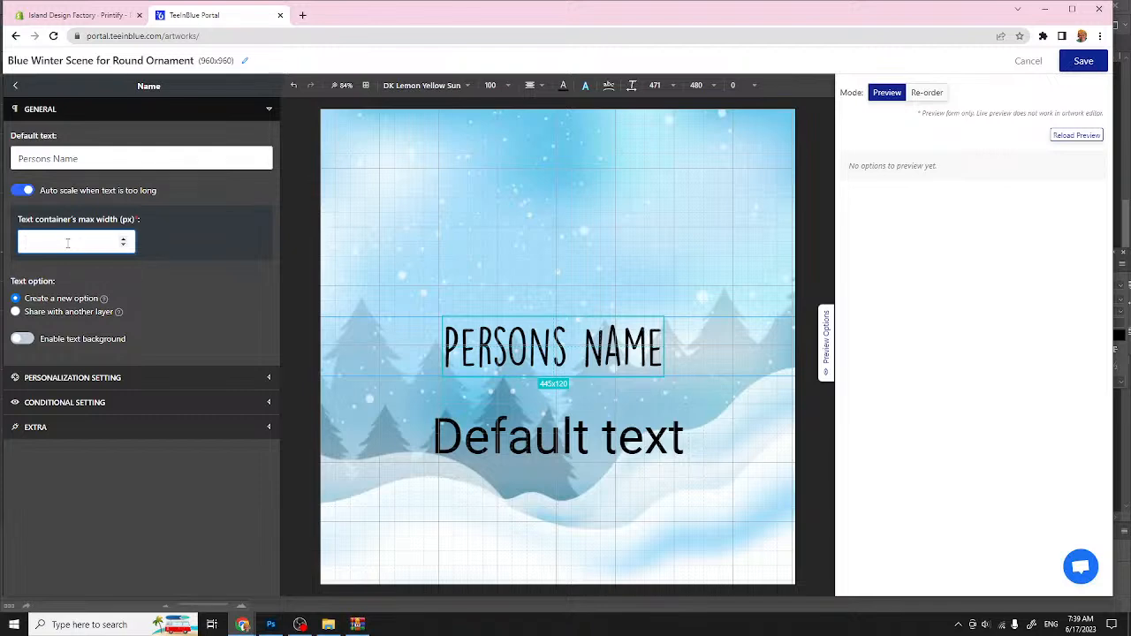
text(800)
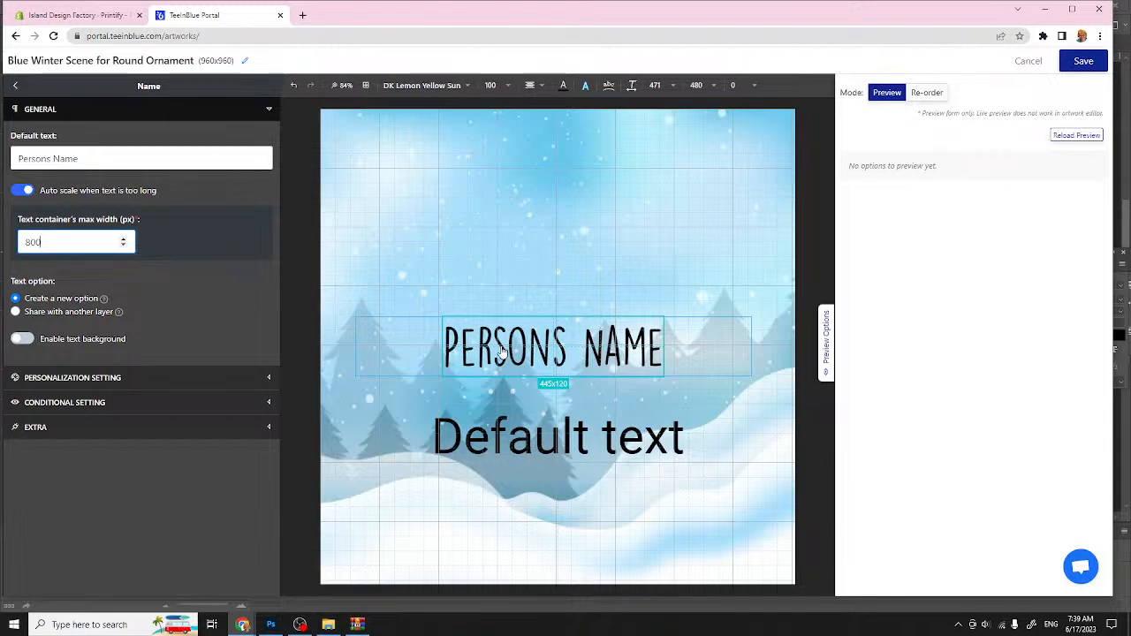
Step: Try the Name text at font size 200 with container max widths of 700, 800 and 900 px
double_click(492, 84)
text(200)
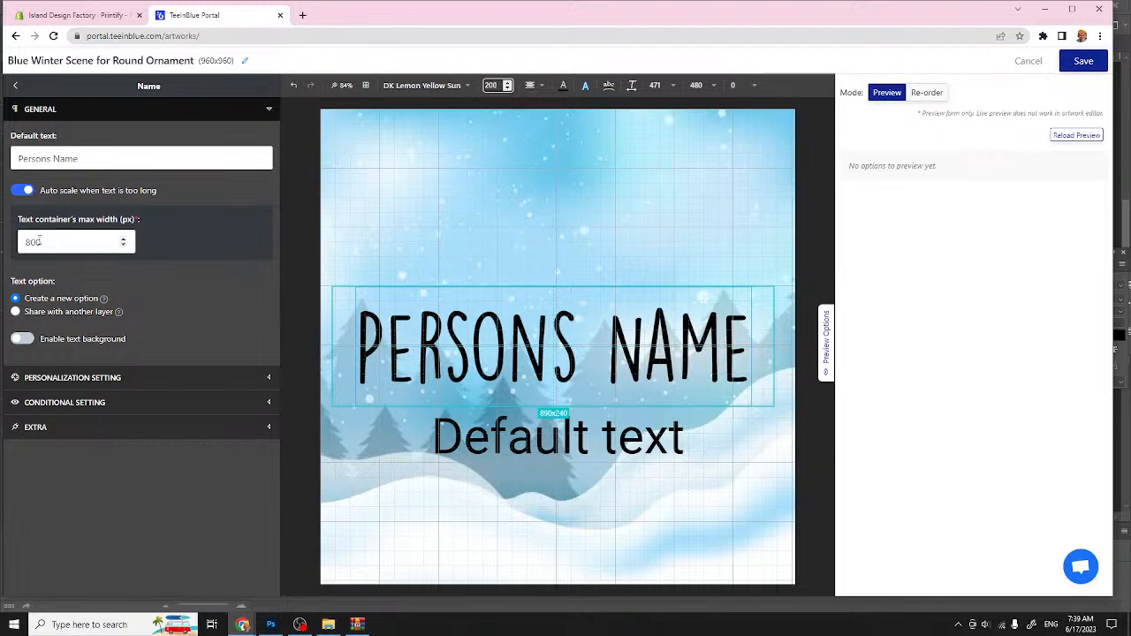
drag(41, 241, 6, 246)
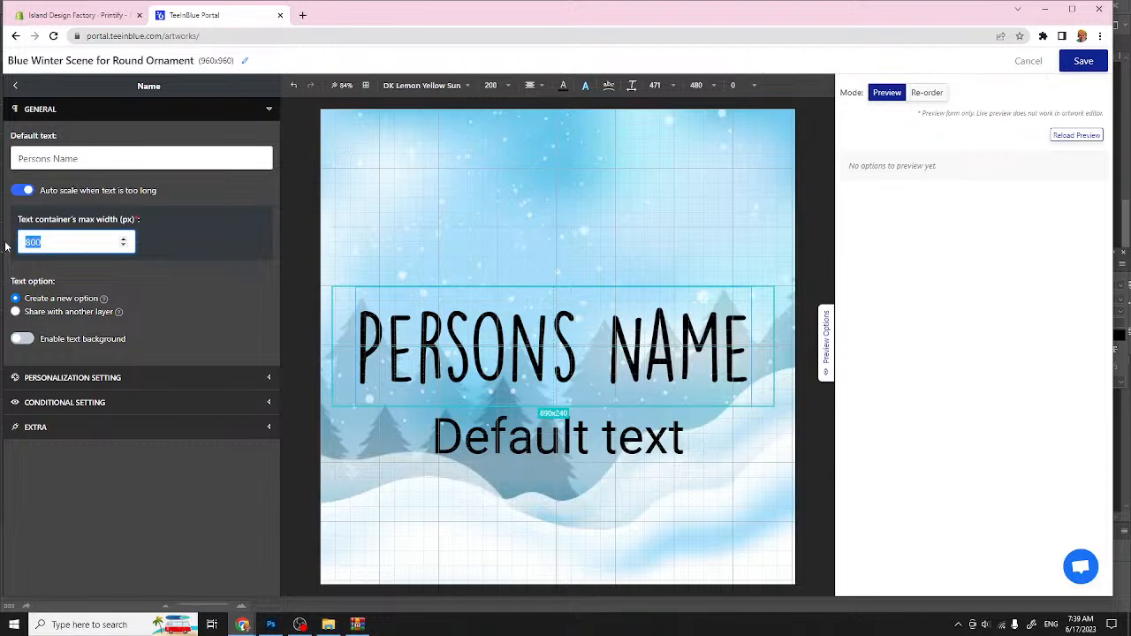
text(700)
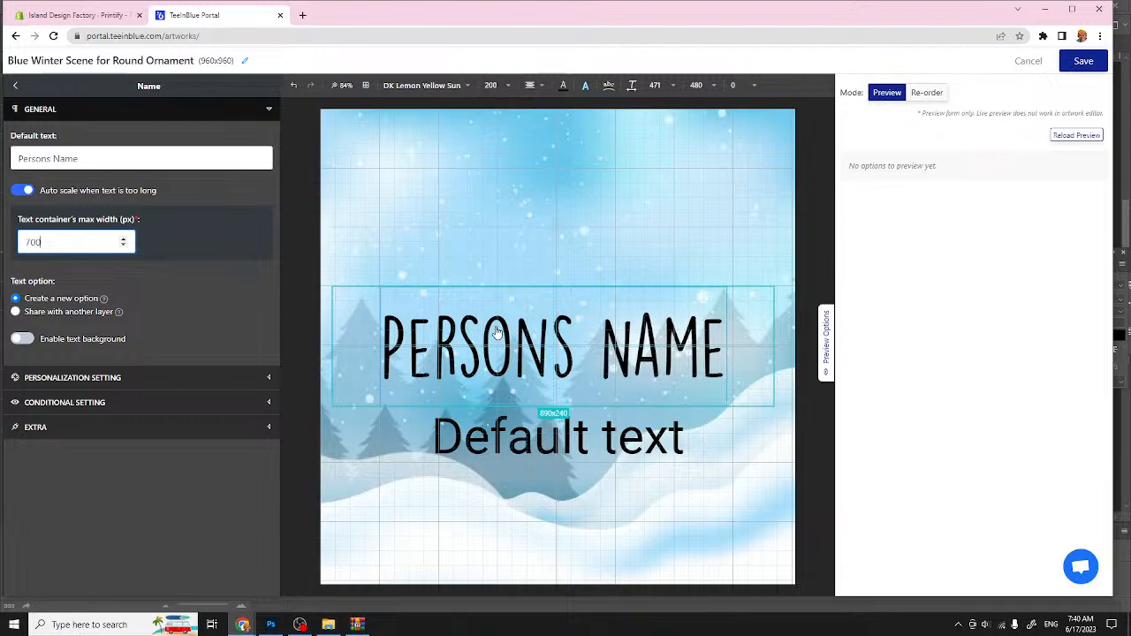
drag(50, 241, 19, 247)
text(800)
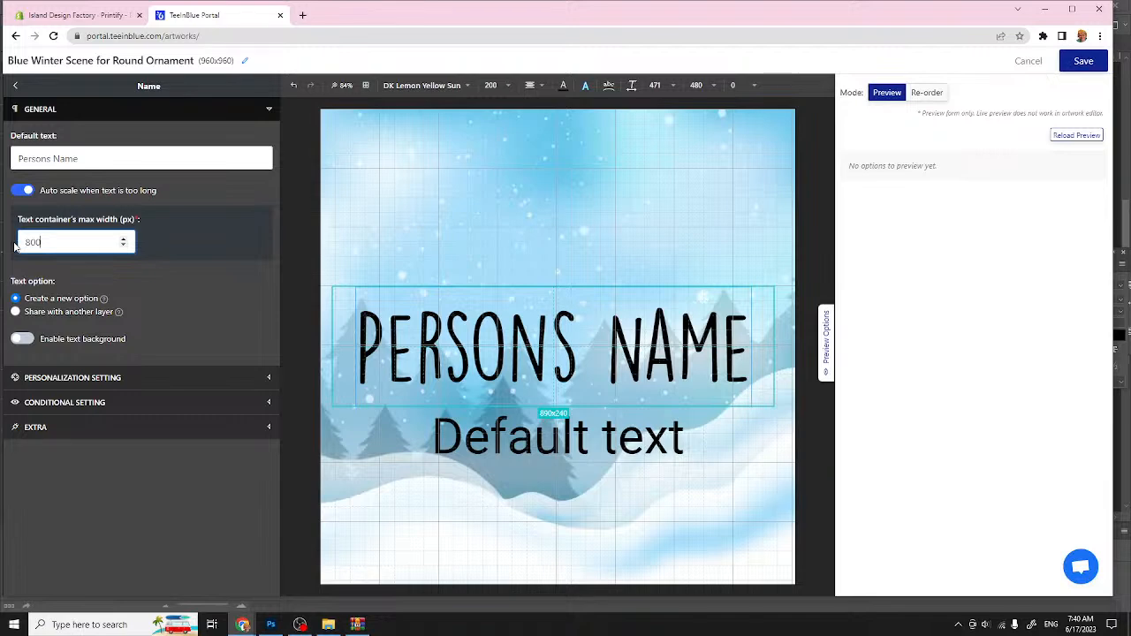
key(BackSpace)
key(BackSpace)
key(BackSpace)
text(900)
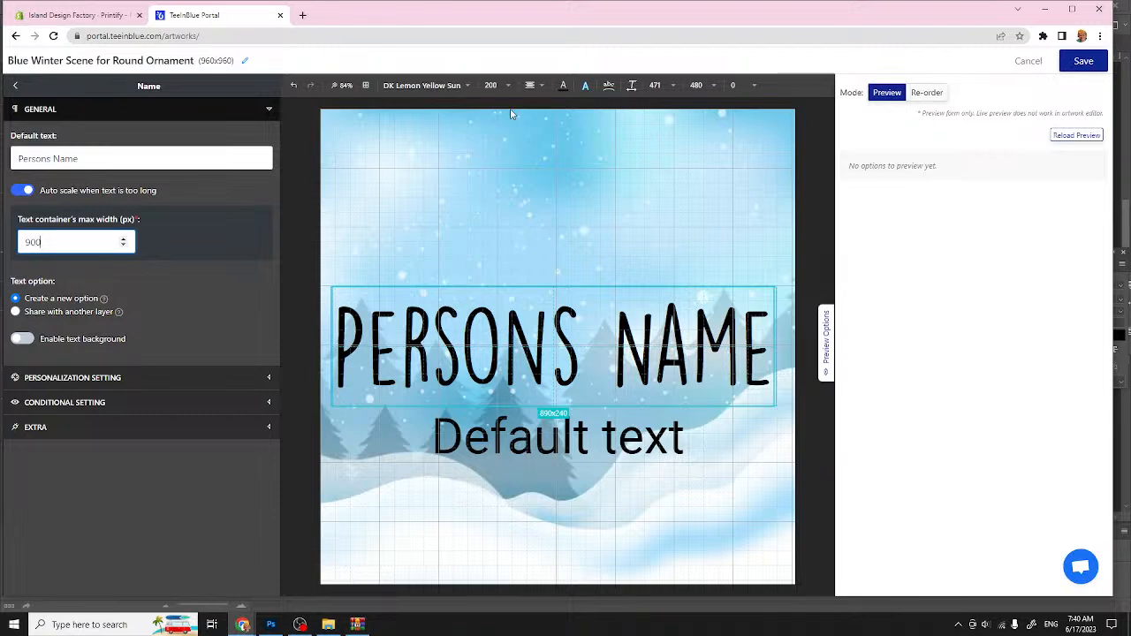
Step: Set the Name text's font size to 175 and its container's max width to 800 px
double_click(492, 86)
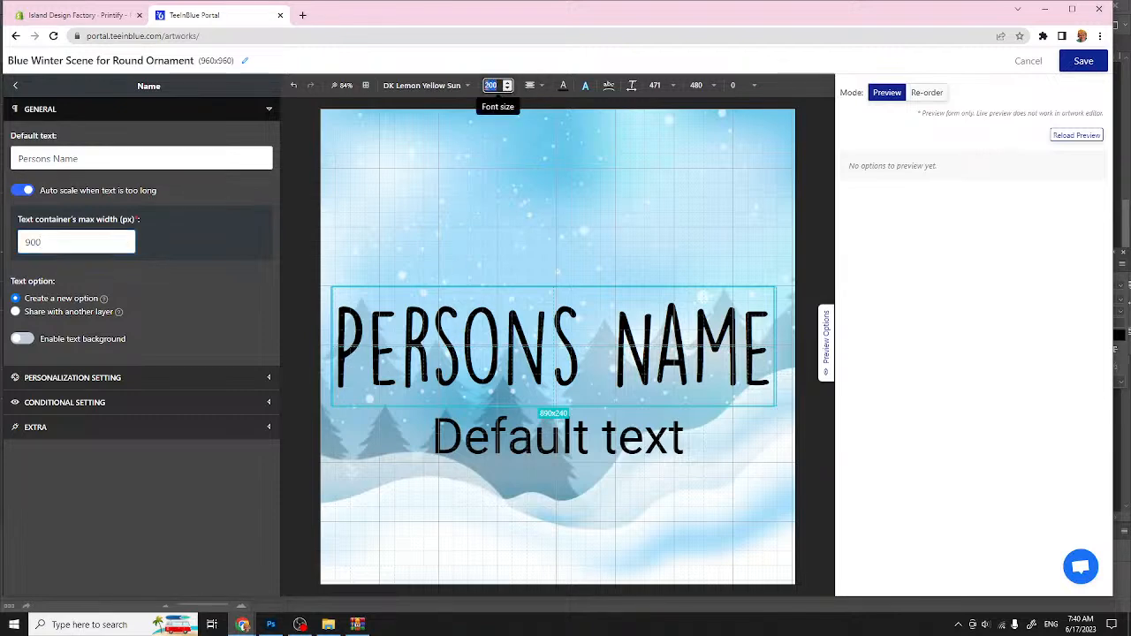
text(175)
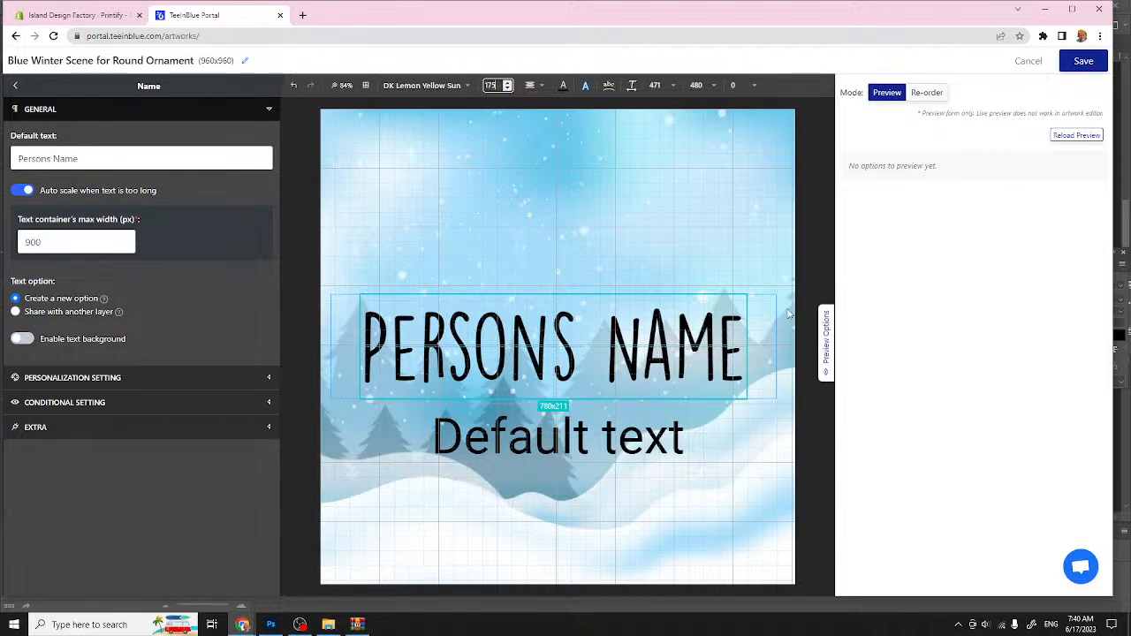
drag(53, 245, 15, 241)
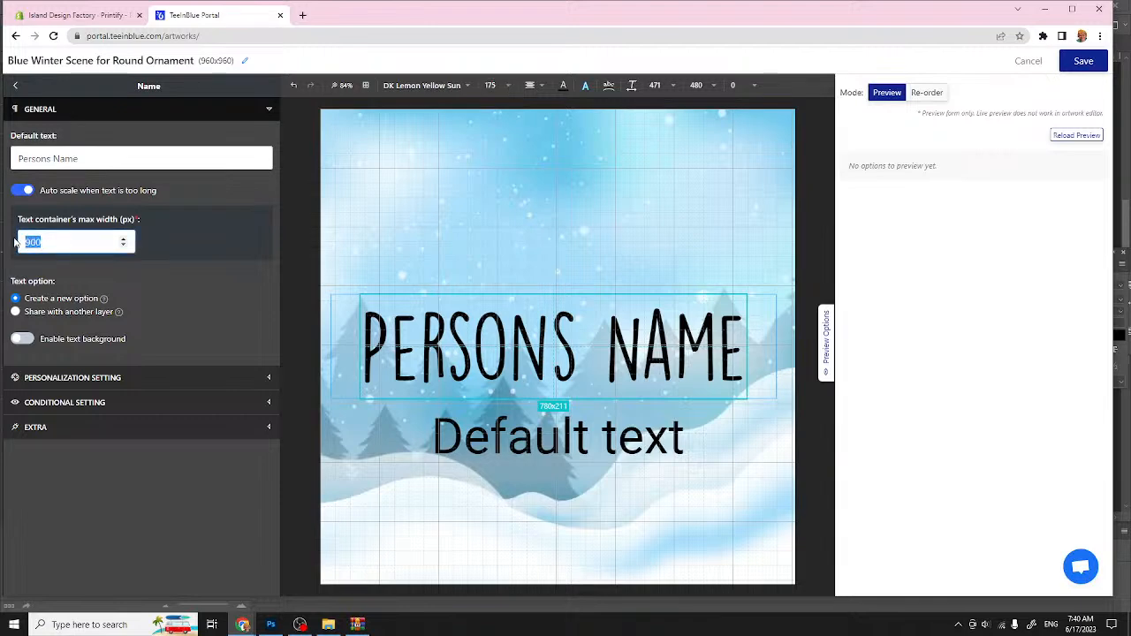
text(800)
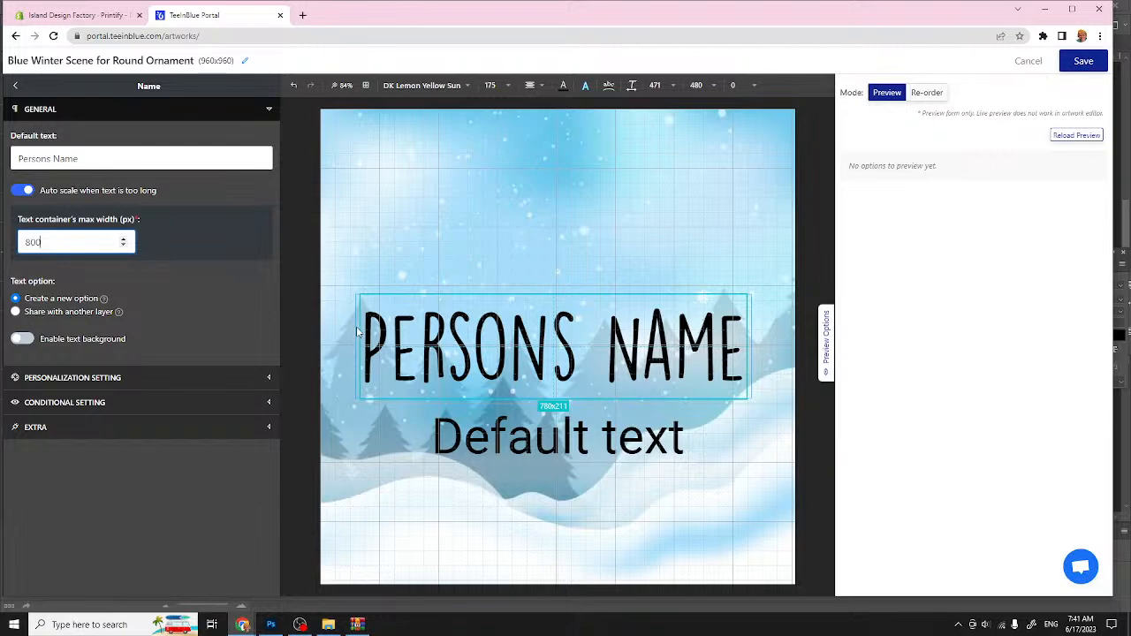
Step: Set the Name text container's max width to 850 px
drag(45, 242, 5, 245)
text(85)
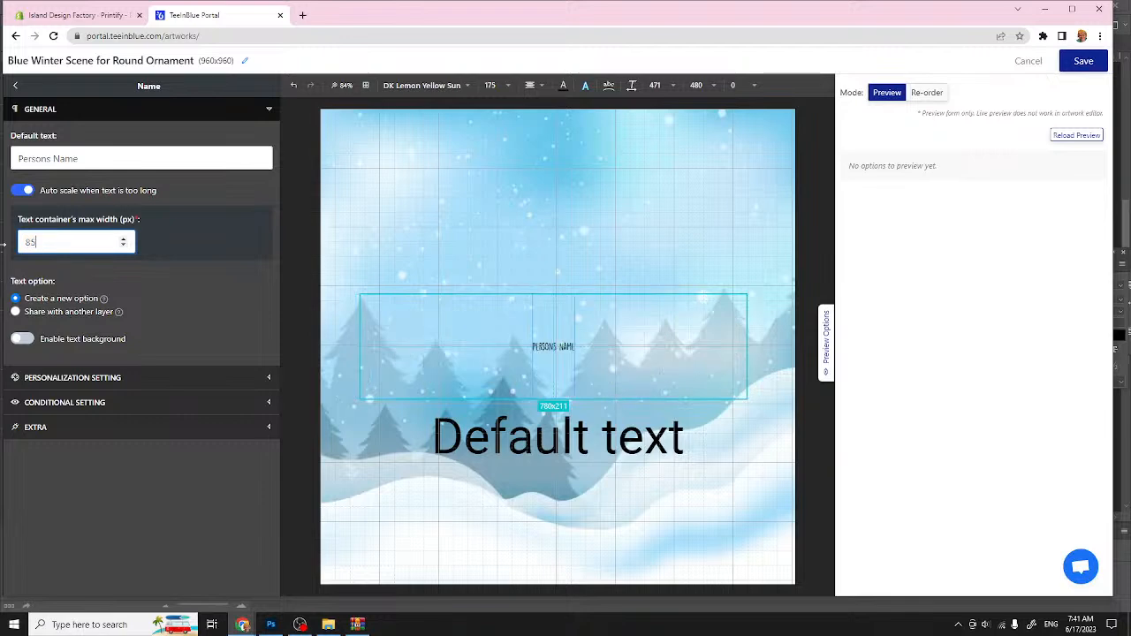
text(0)
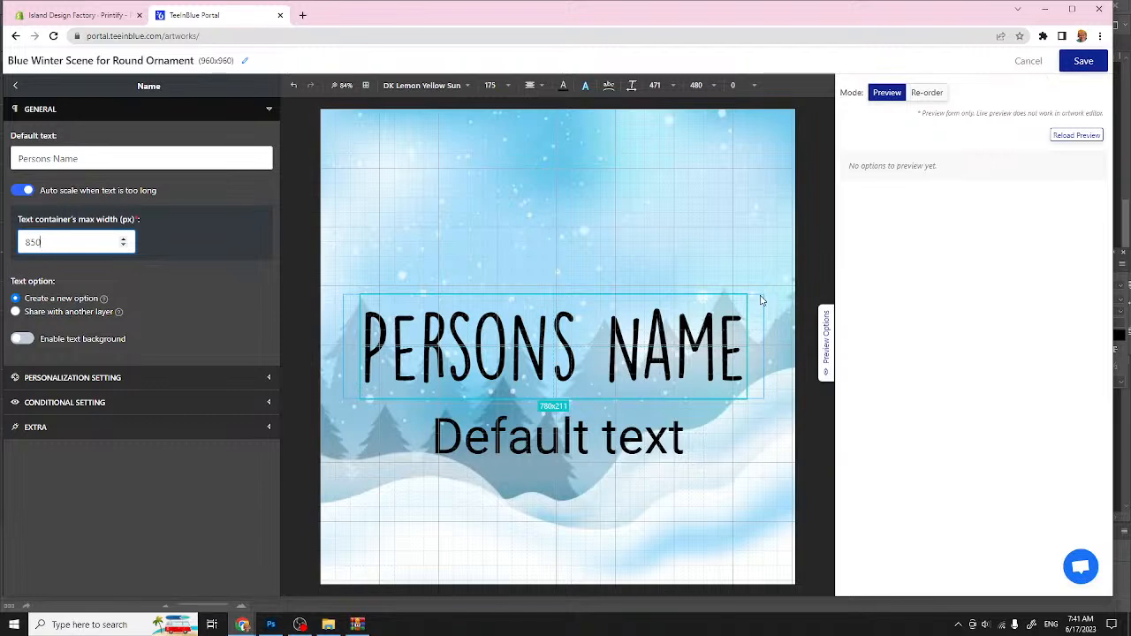
Step: Test the Name layer's auto scaling by adding extra letters to the default text and restoring it to "Persons Name"
click(82, 159)
text(sd)
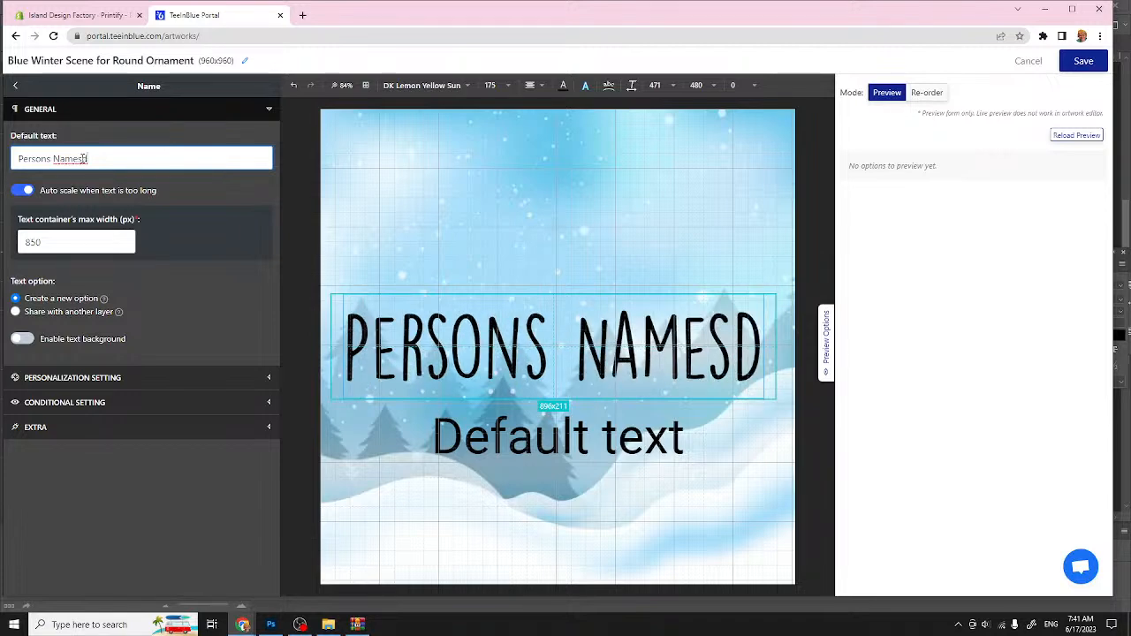
text(ssssss)
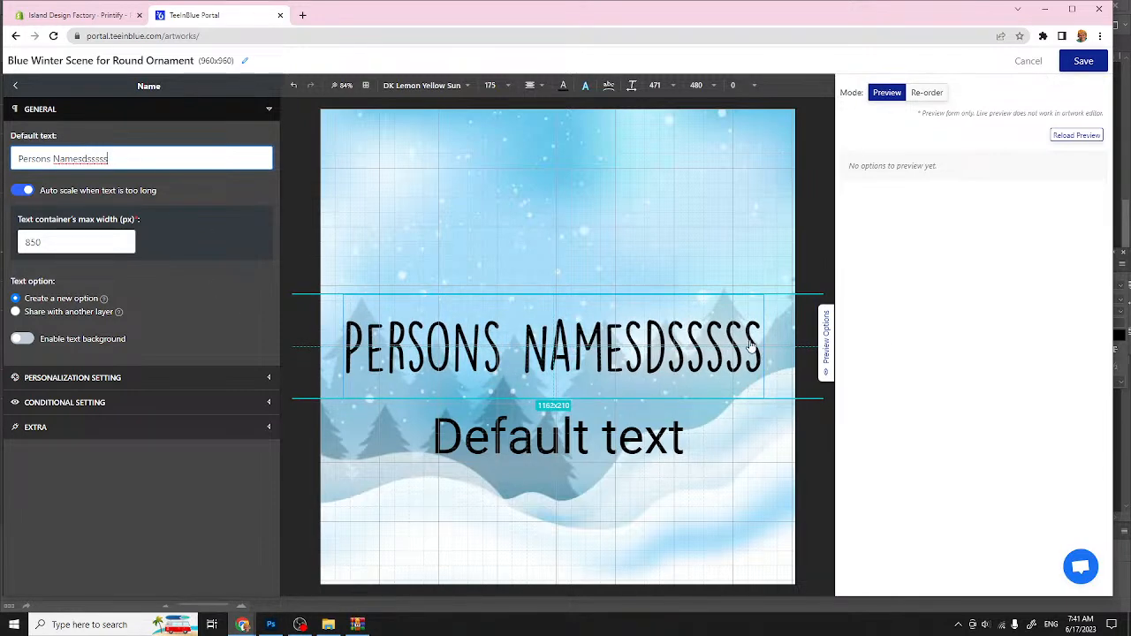
text(ssssss)
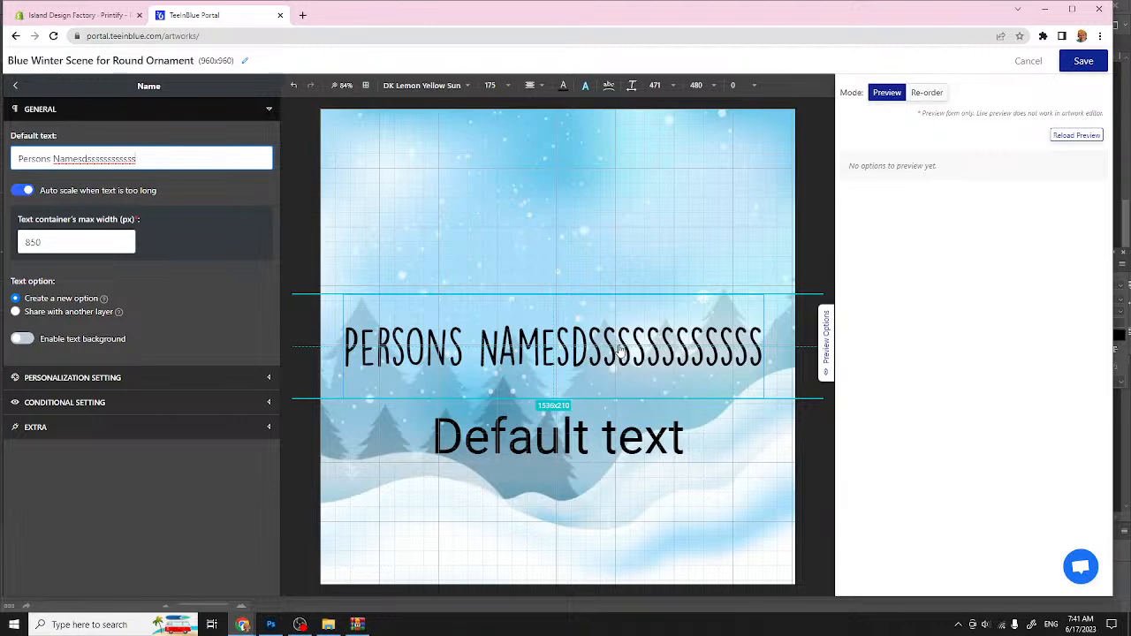
key(BackSpace)
key(BackSpace)
key(BackSpace)
key(BackSpace)
key(BackSpace)
key(BackSpace)
key(BackSpace)
key(BackSpace)
key(BackSpace)
key(BackSpace)
key(BackSpace)
key(BackSpace)
key(BackSpace)
key(BackSpace)
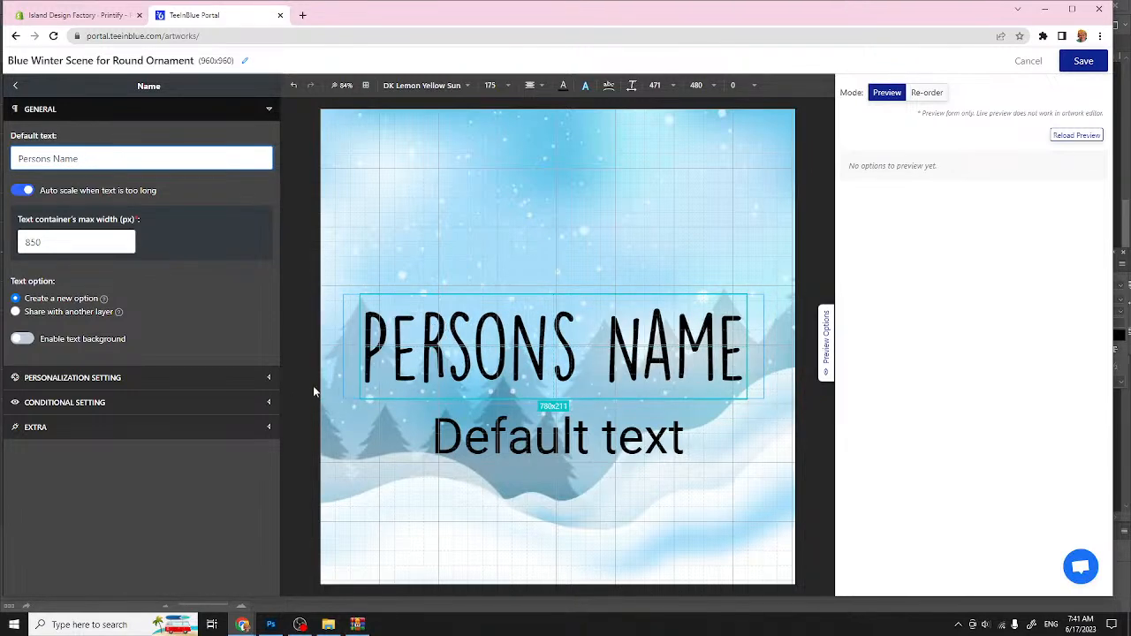
Step: Enable personalization for the Name layer
click(45, 379)
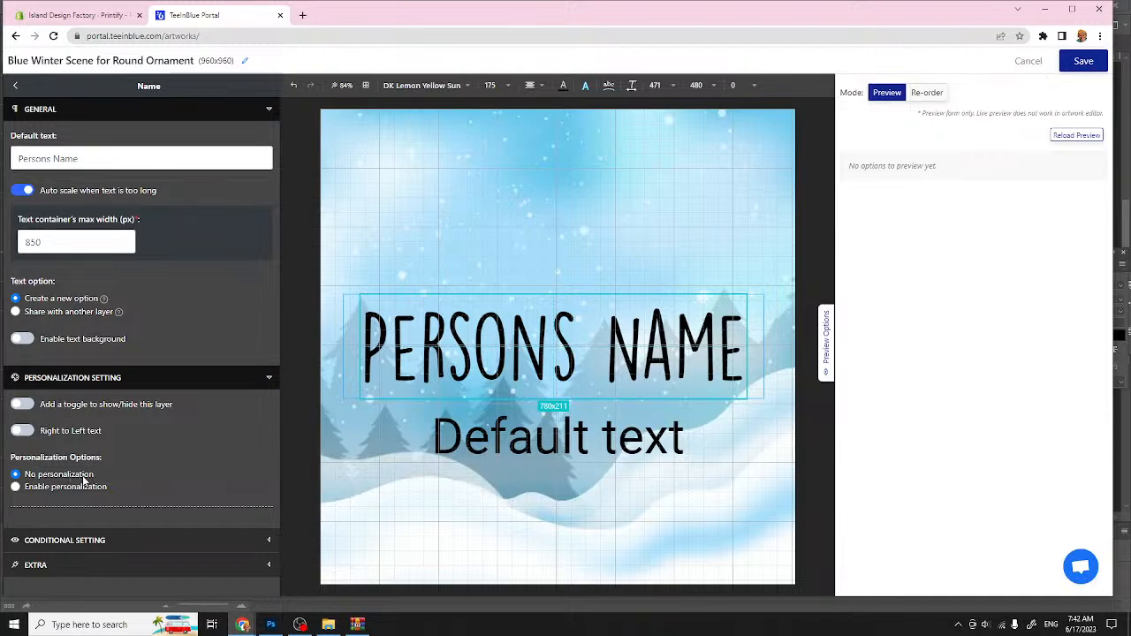
click(16, 487)
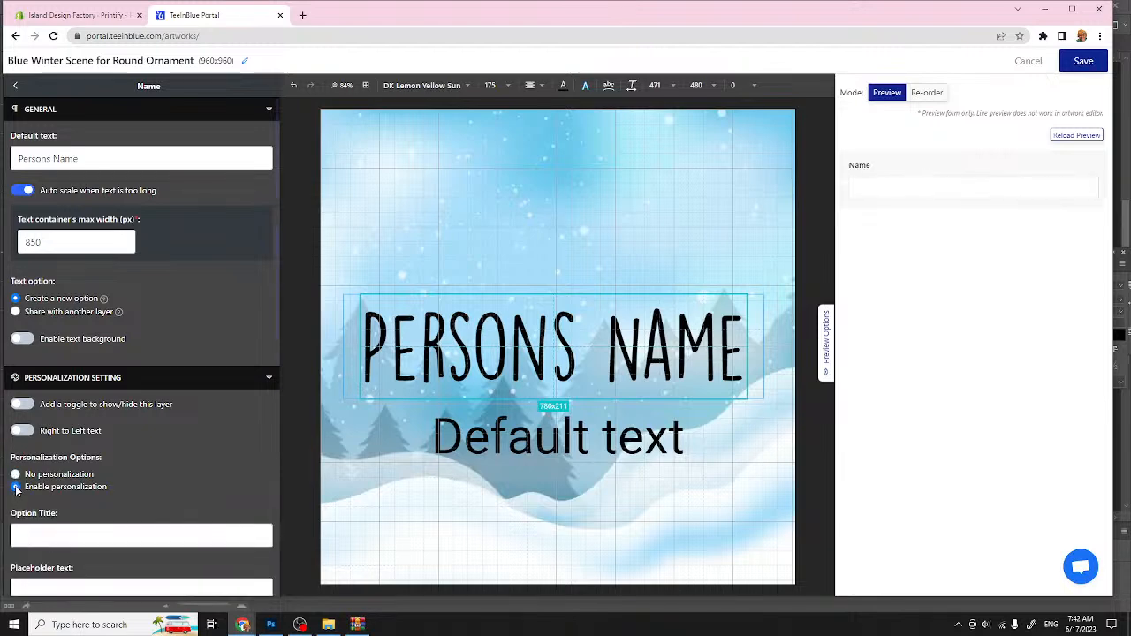
scroll(88, 468, down, 2)
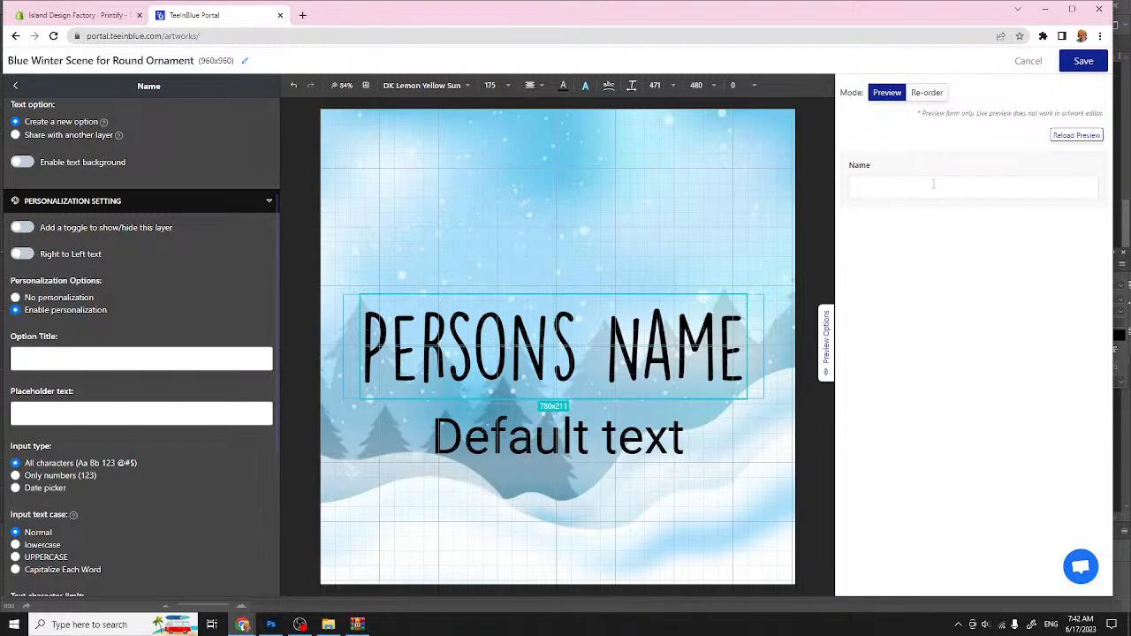
Step: Set both the option title and the placeholder text of the Name layer to "Person's Name"
click(56, 358)
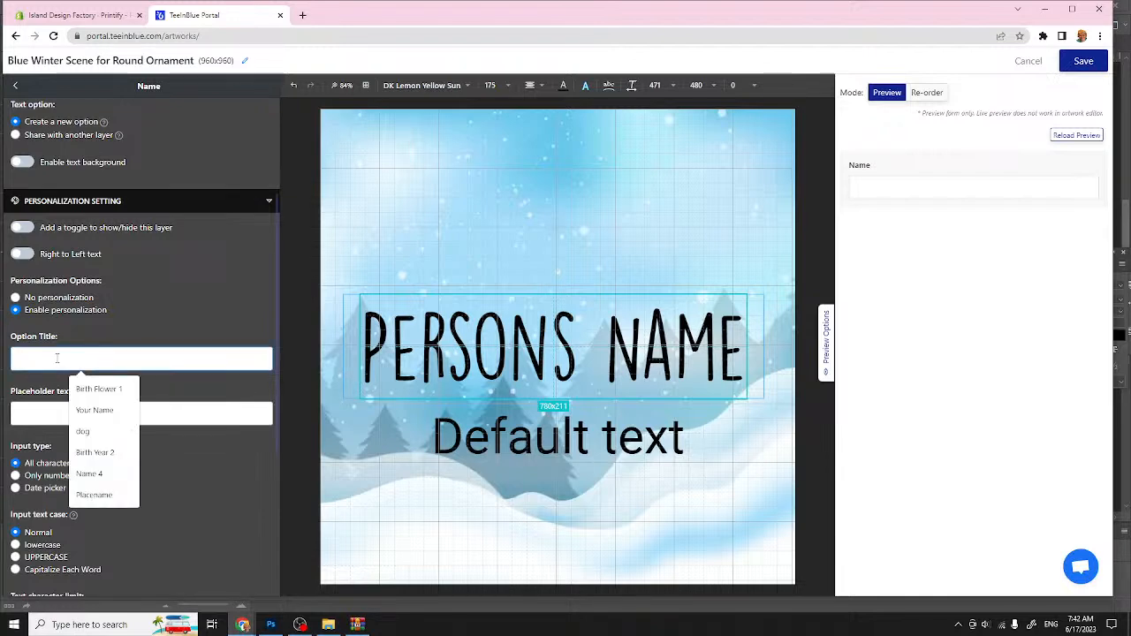
text(p)
key(BackSpace)
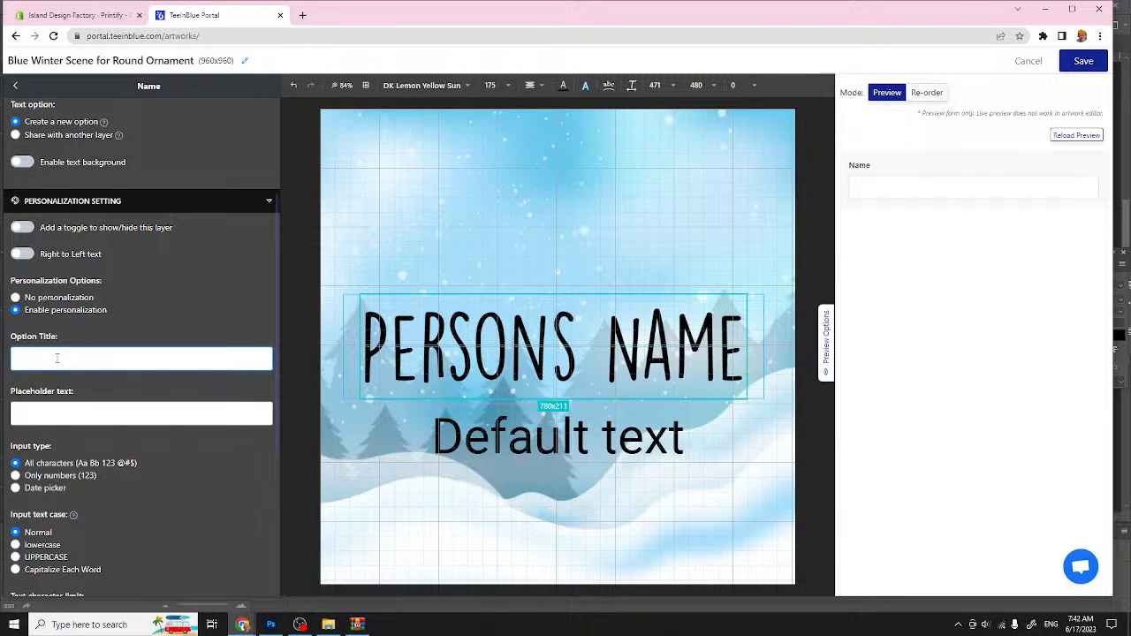
text(p)
key(BackSpace)
text(P)
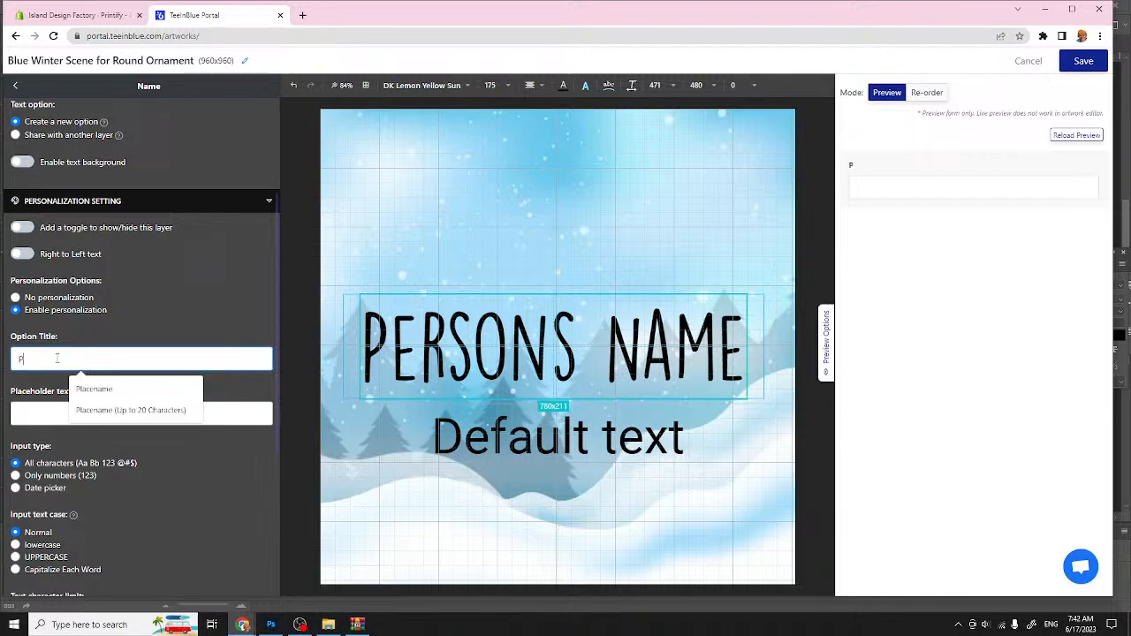
text(erson's Name)
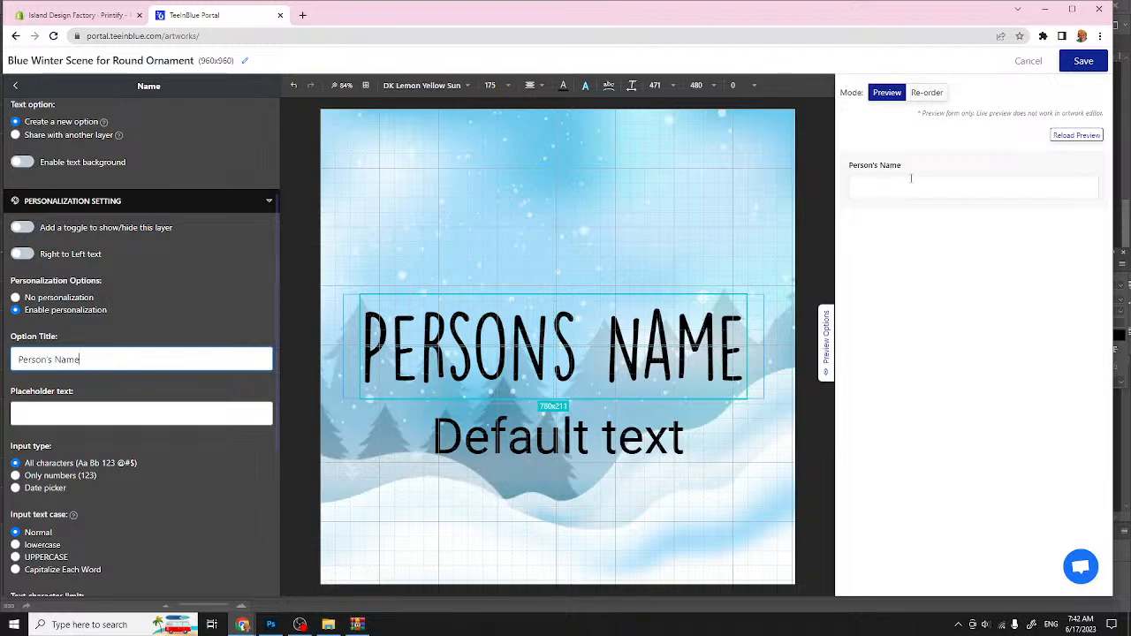
click(73, 416)
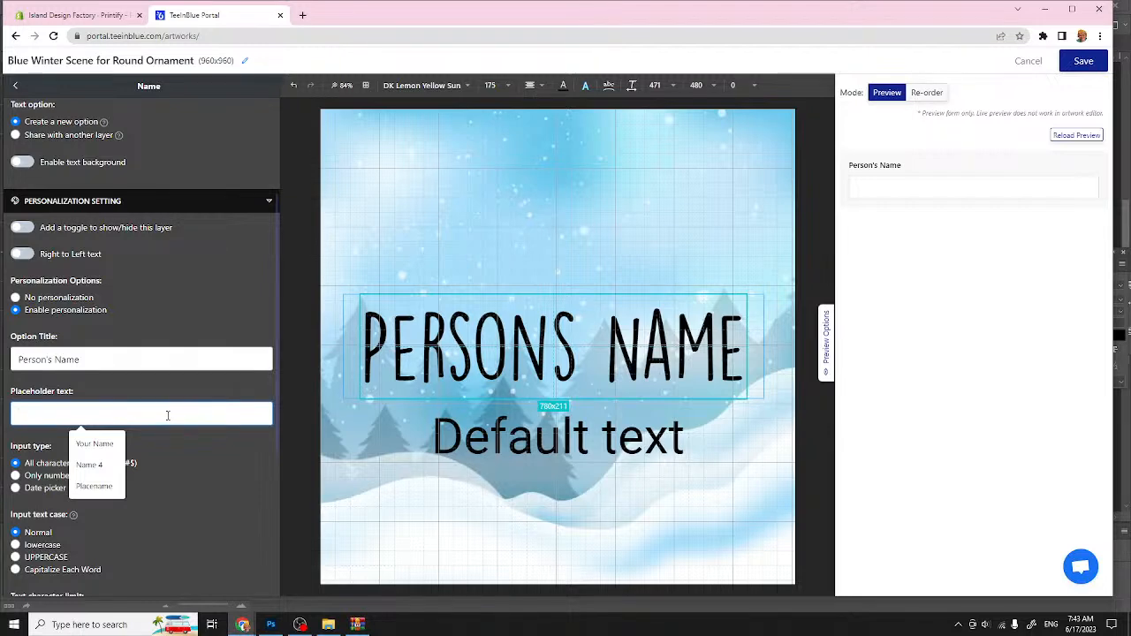
text(Person's Name)
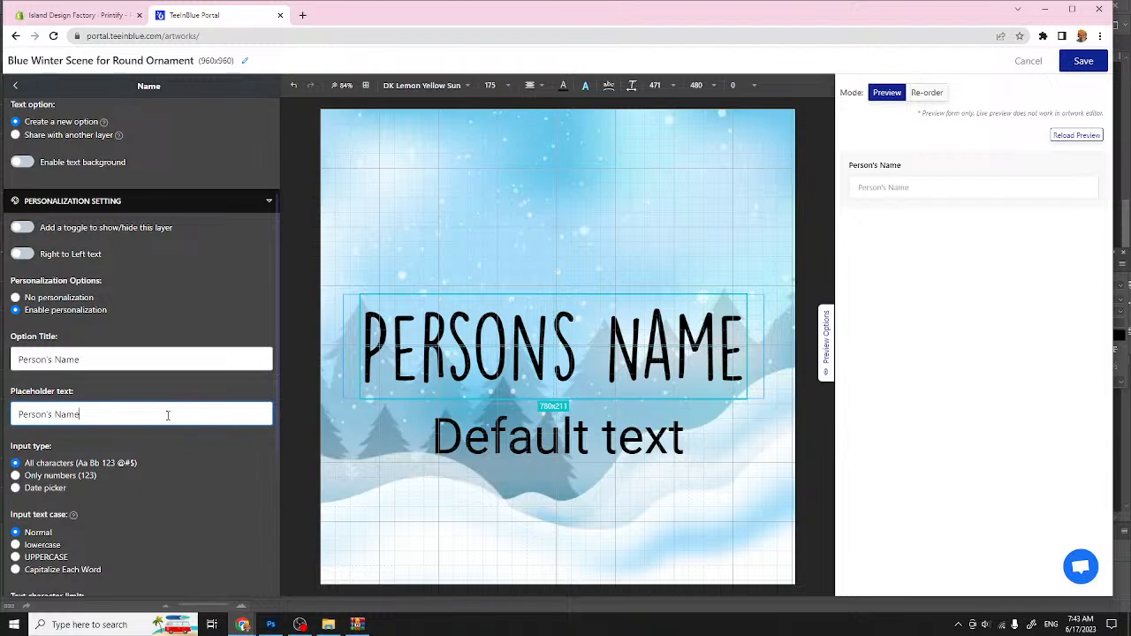
Step: Limit the Name input to 20 characters and set its text case to UPPERCASE
click(96, 360)
scroll(105, 392, down, 1)
scroll(105, 391, down, 2)
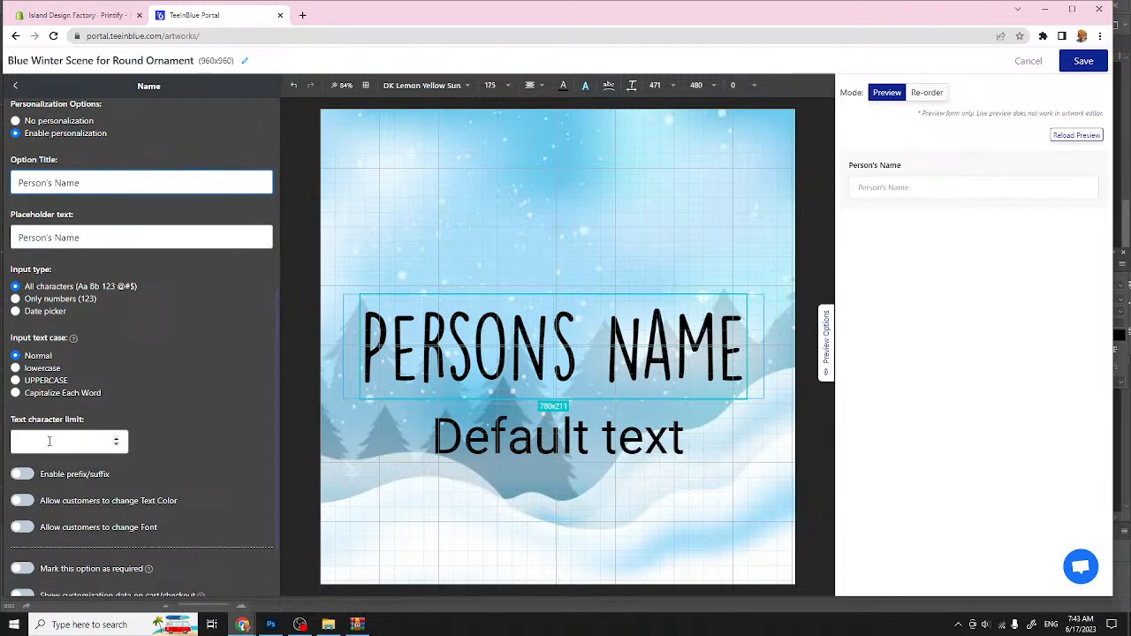
click(50, 439)
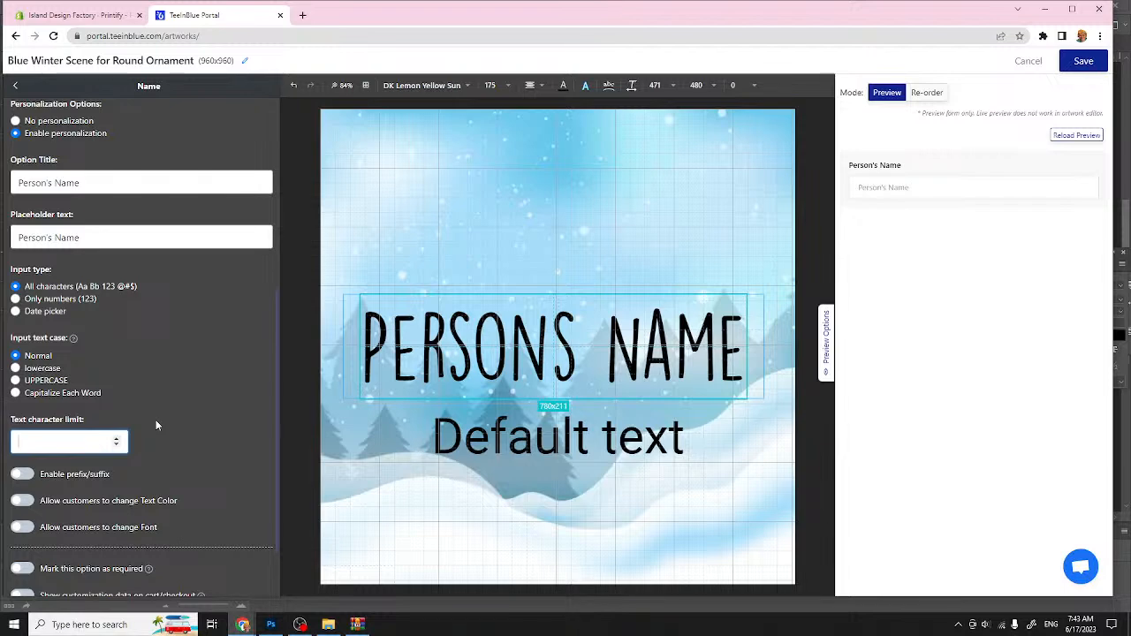
text(20)
click(15, 381)
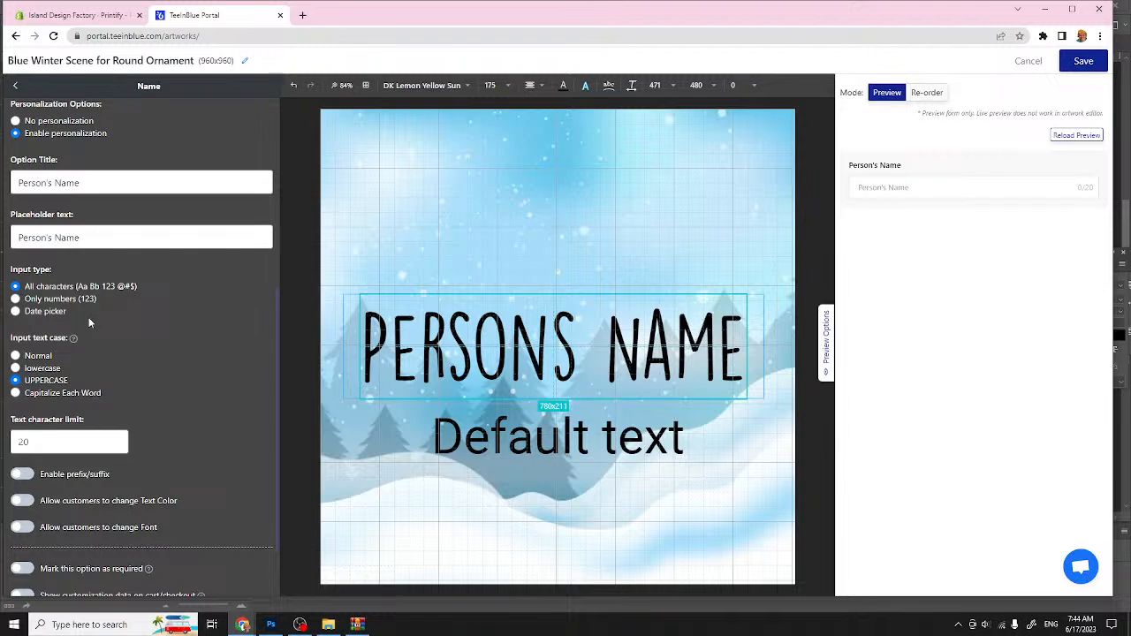
Step: Extend the Name layer's option title to "Person's Name (Max 20 Characters)" and return to the layer list
scroll(156, 321, up, 2)
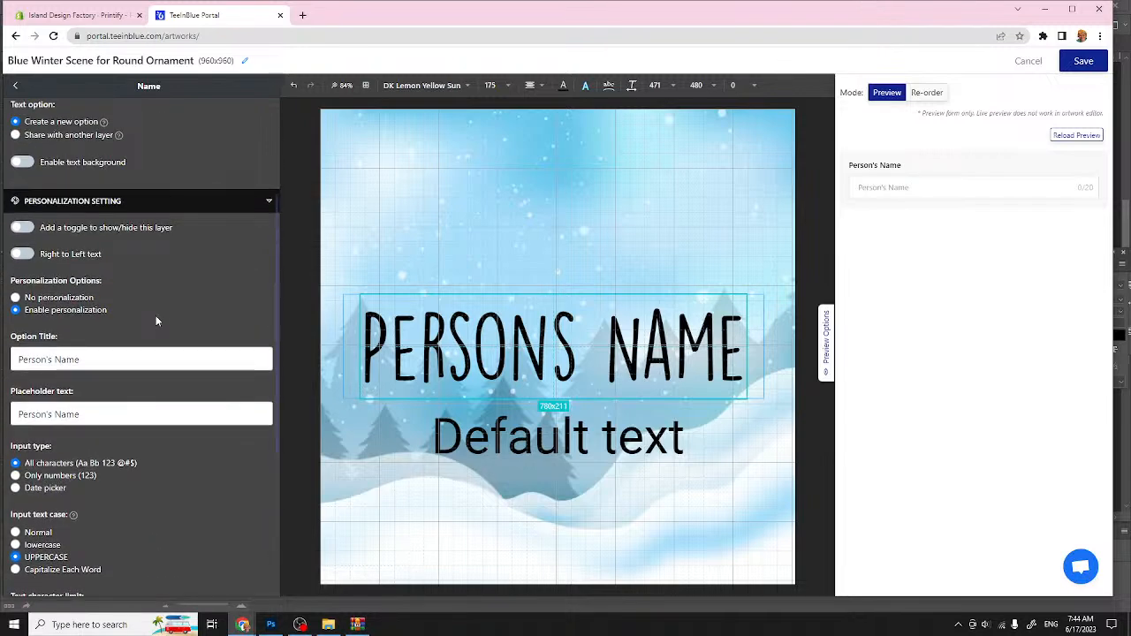
scroll(156, 321, up, 2)
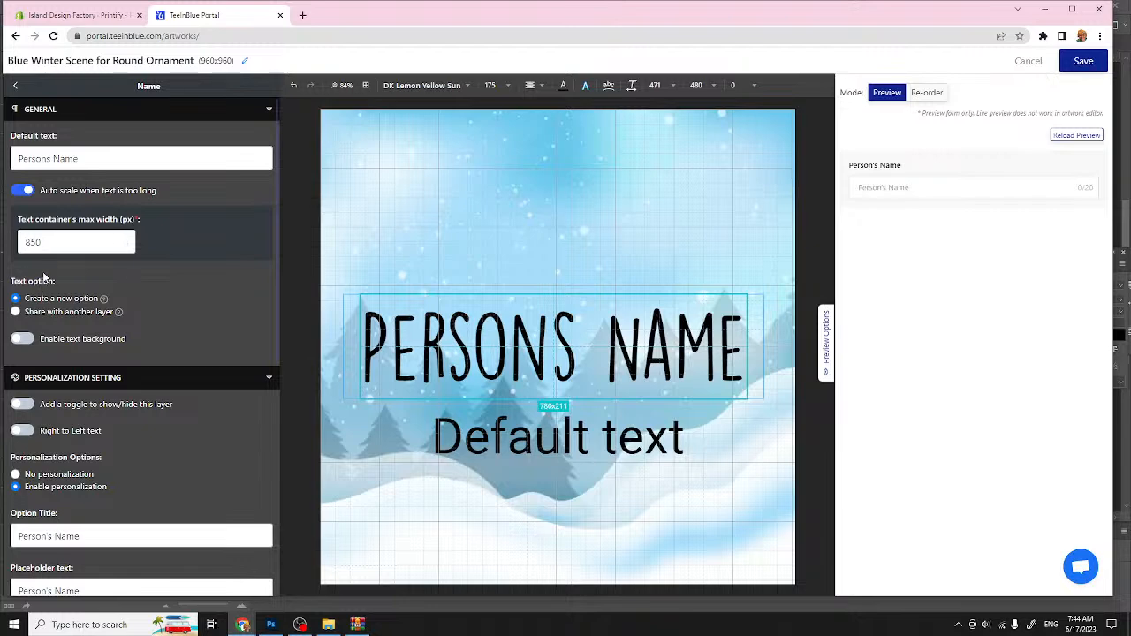
scroll(44, 279, down, 1)
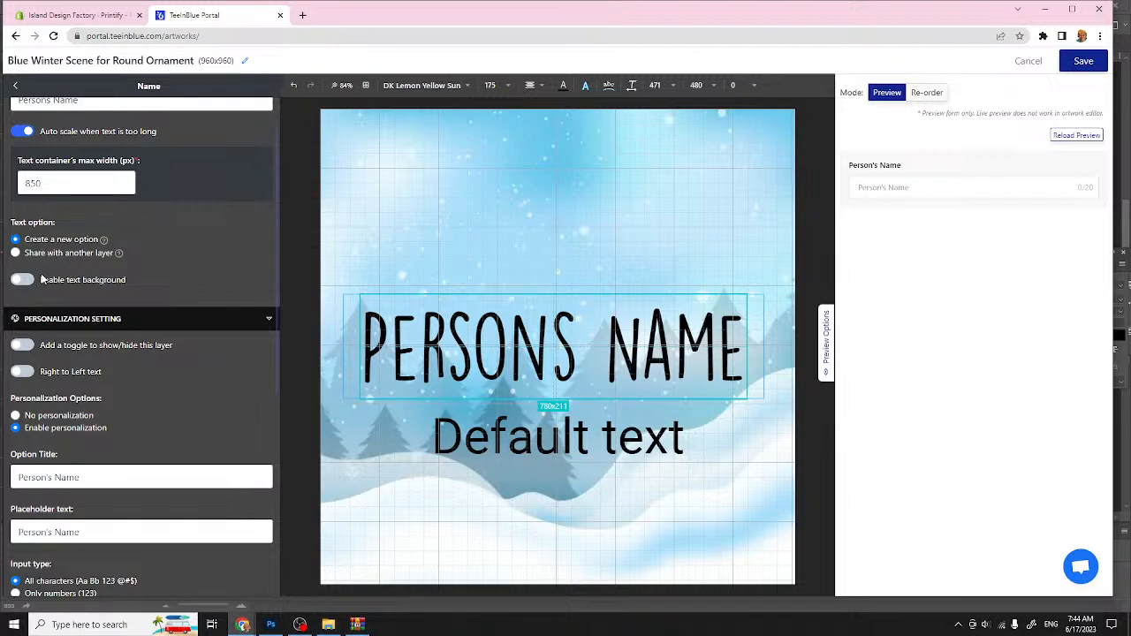
scroll(71, 288, down, 2)
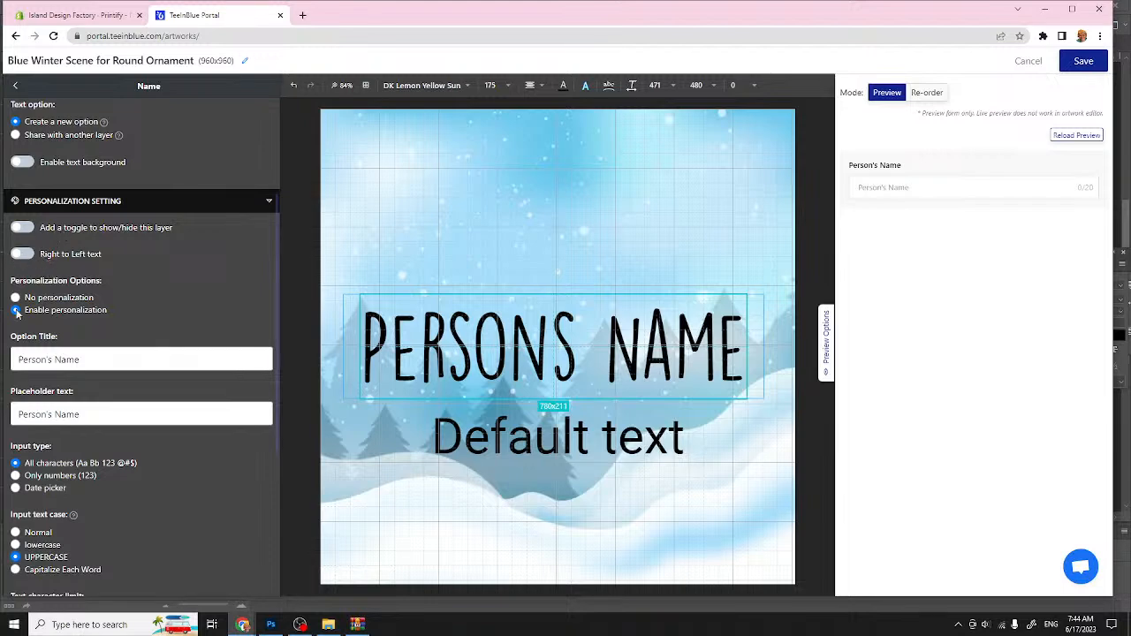
scroll(111, 324, down, 2)
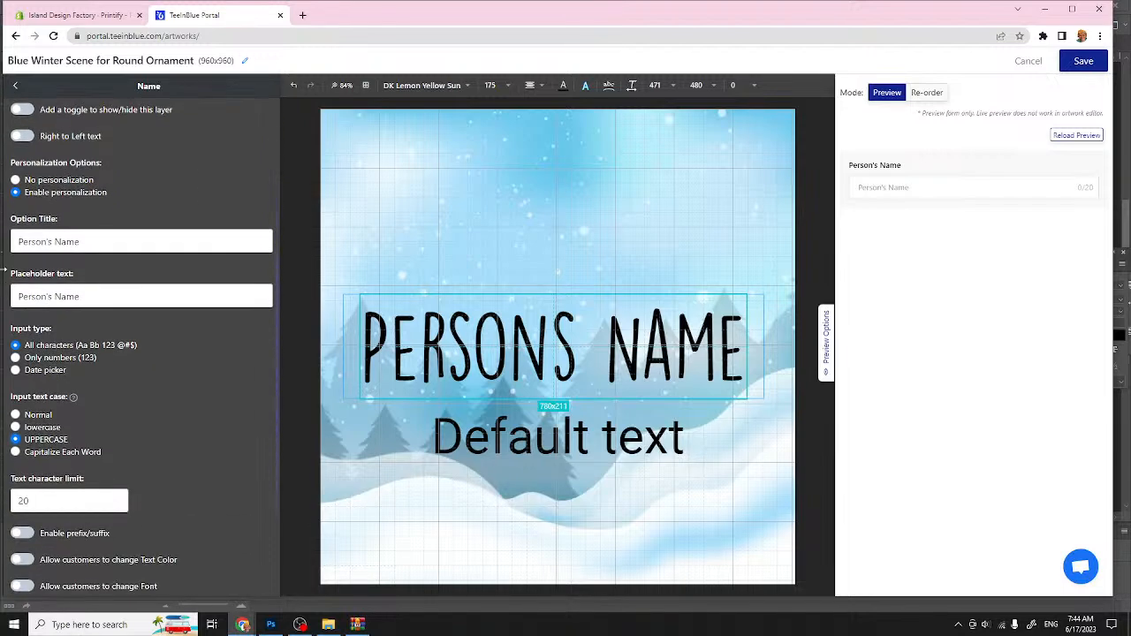
click(82, 241)
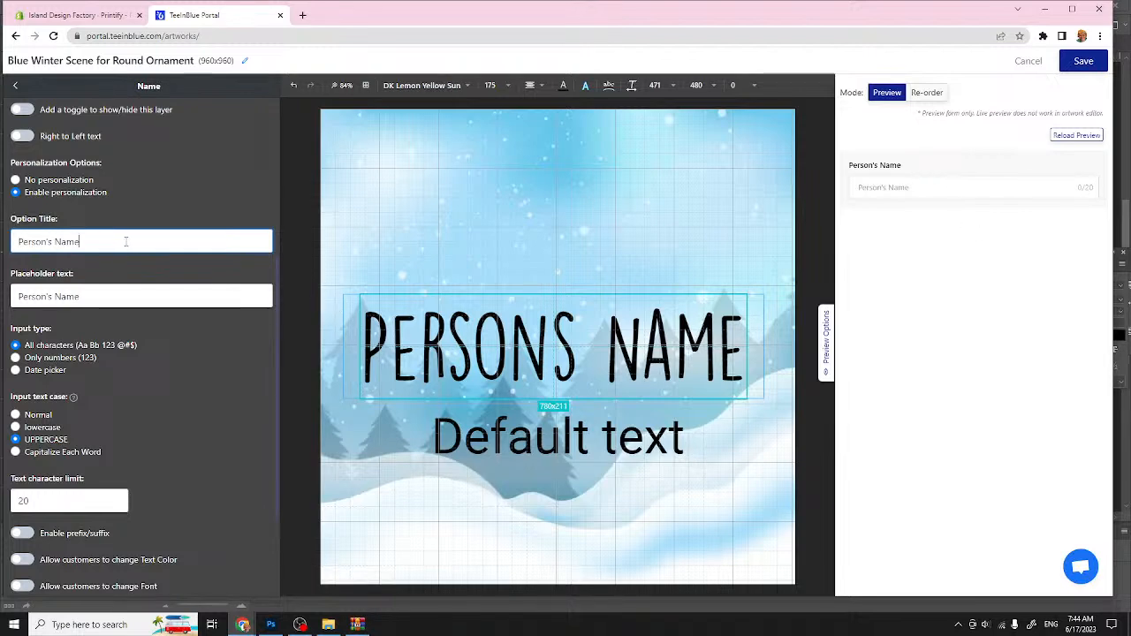
text(Max)
text(20)
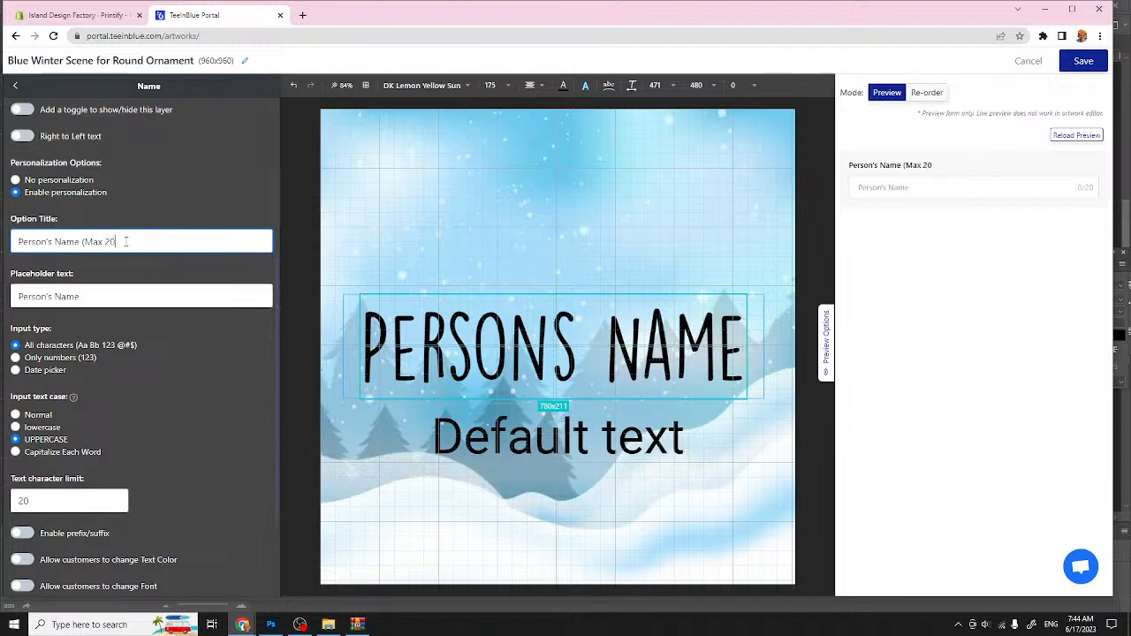
text( Characters)
scroll(195, 265, down, 1)
scroll(193, 261, down, 1)
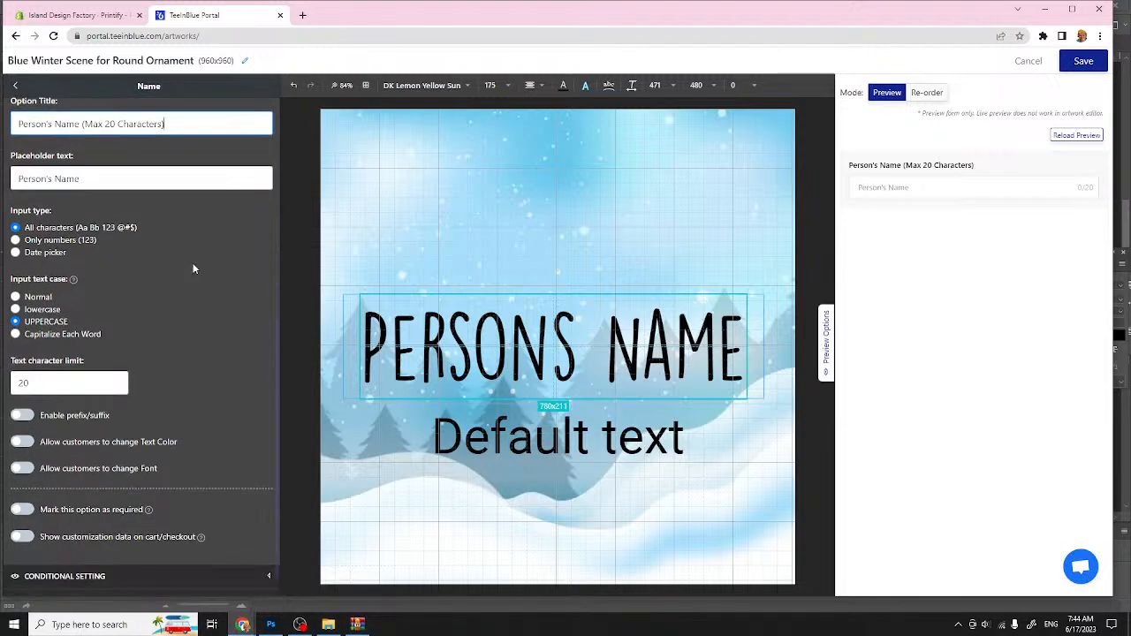
scroll(165, 304, down, 1)
scroll(167, 306, up, 5)
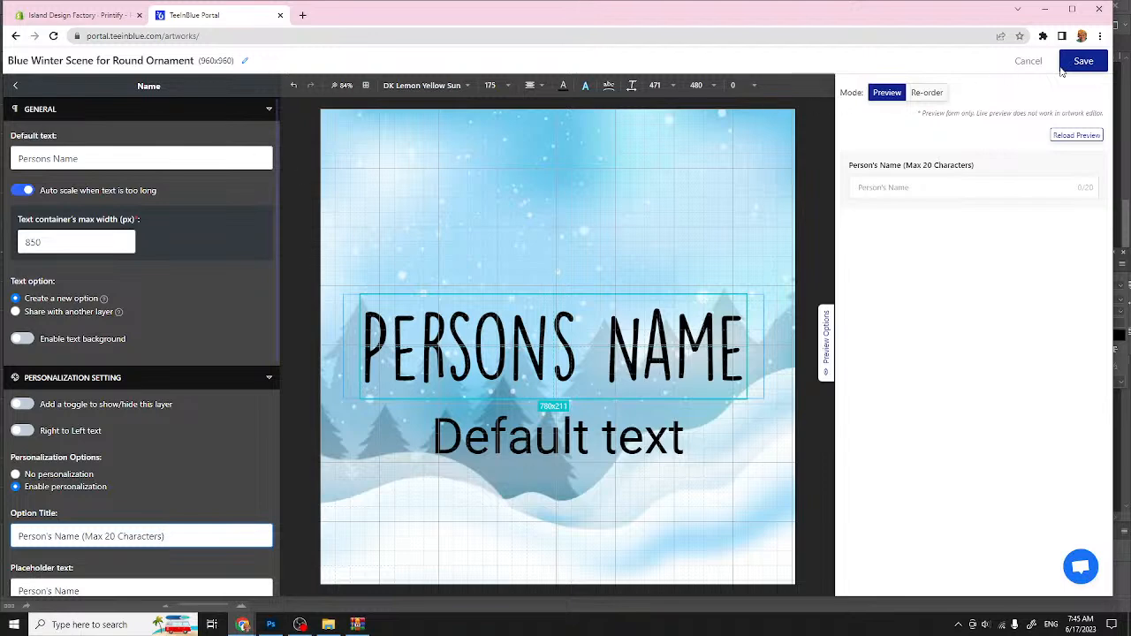
click(16, 87)
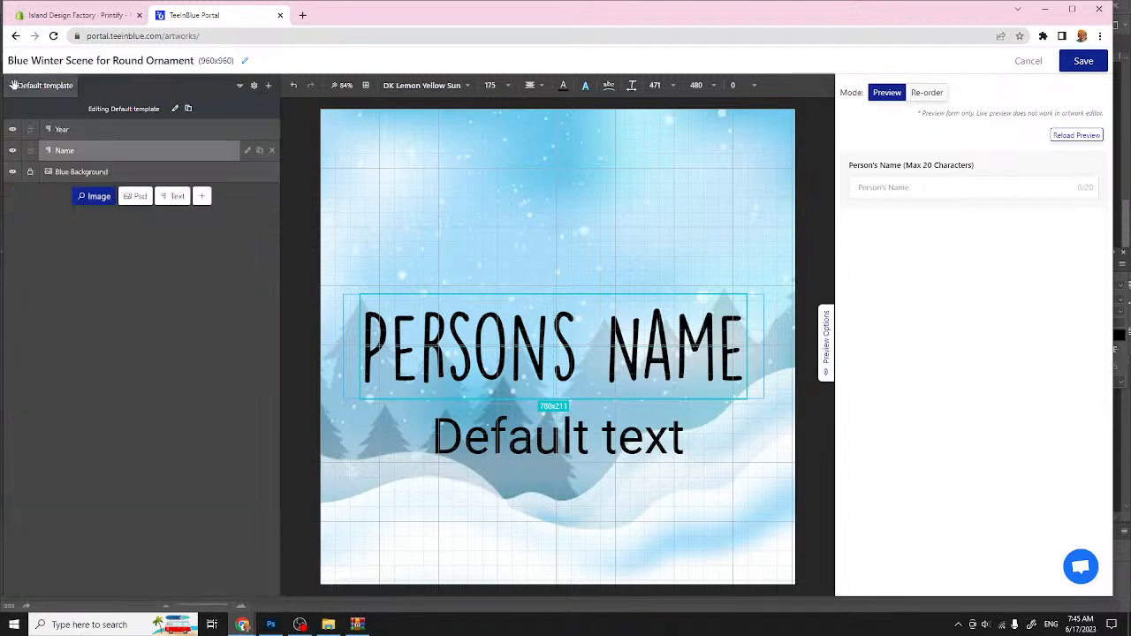
Step: Change the Year layer's font to the custom font DK Lemon Yellow Sun
click(81, 130)
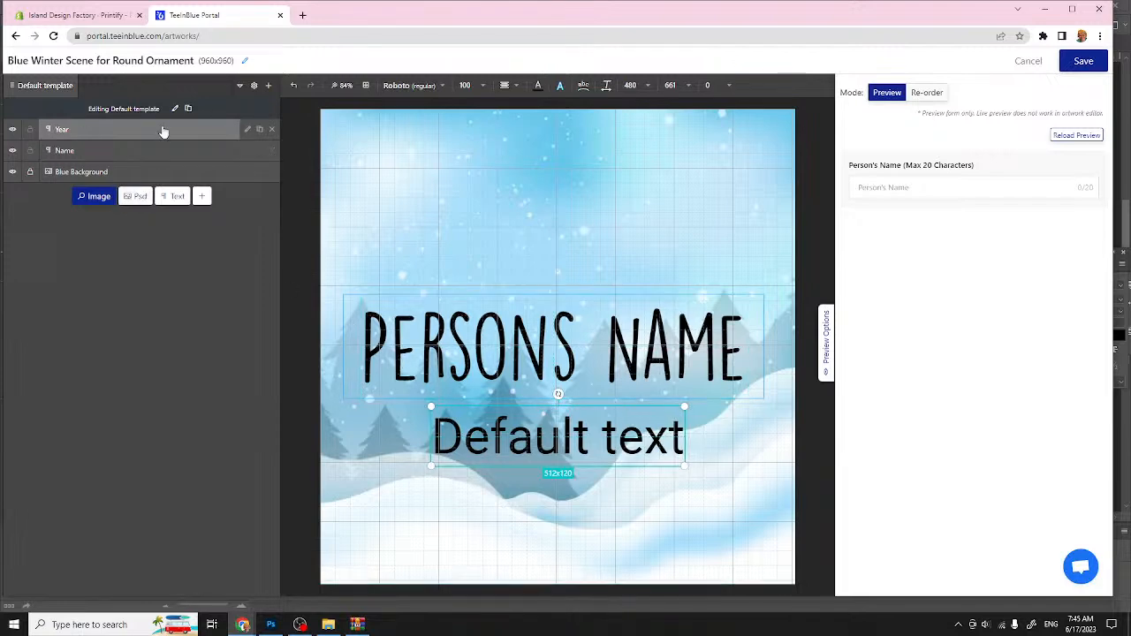
click(445, 85)
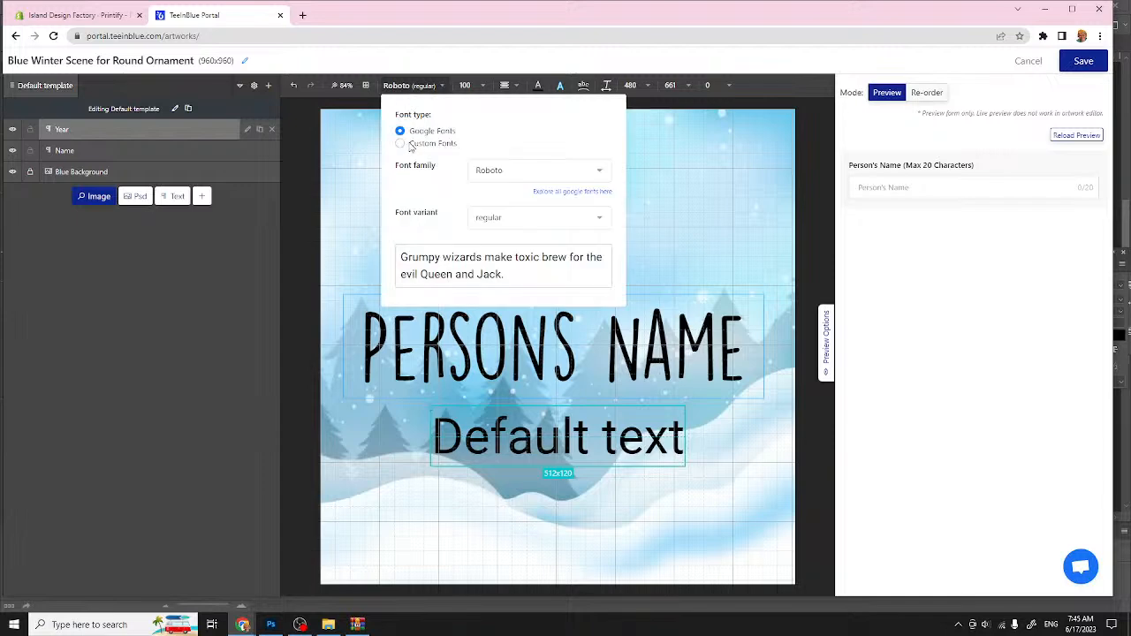
click(399, 144)
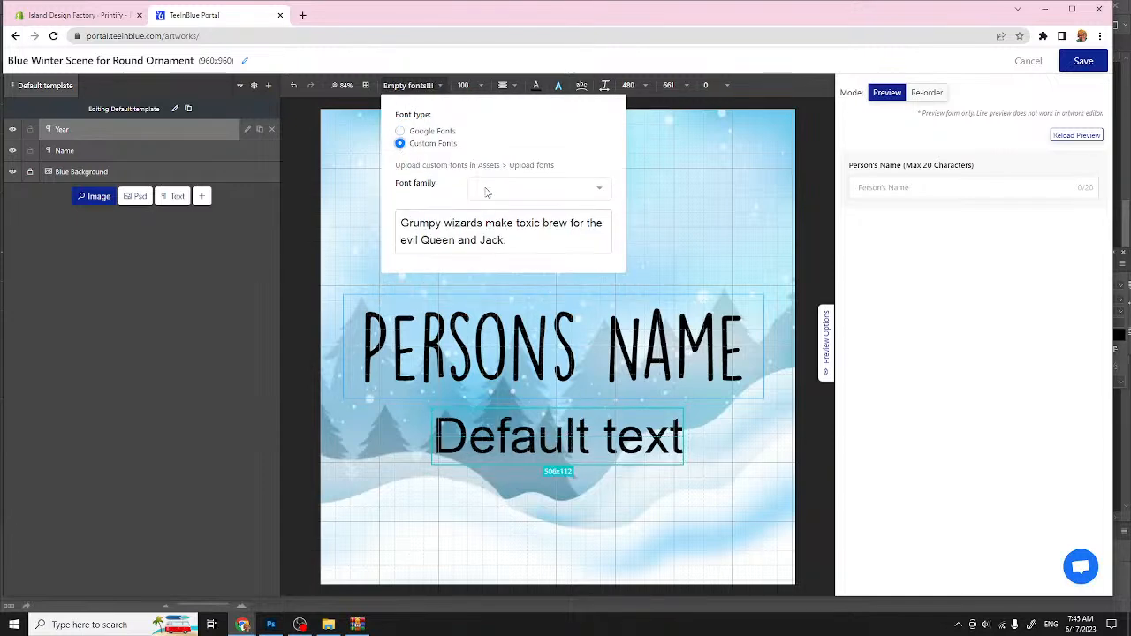
click(488, 189)
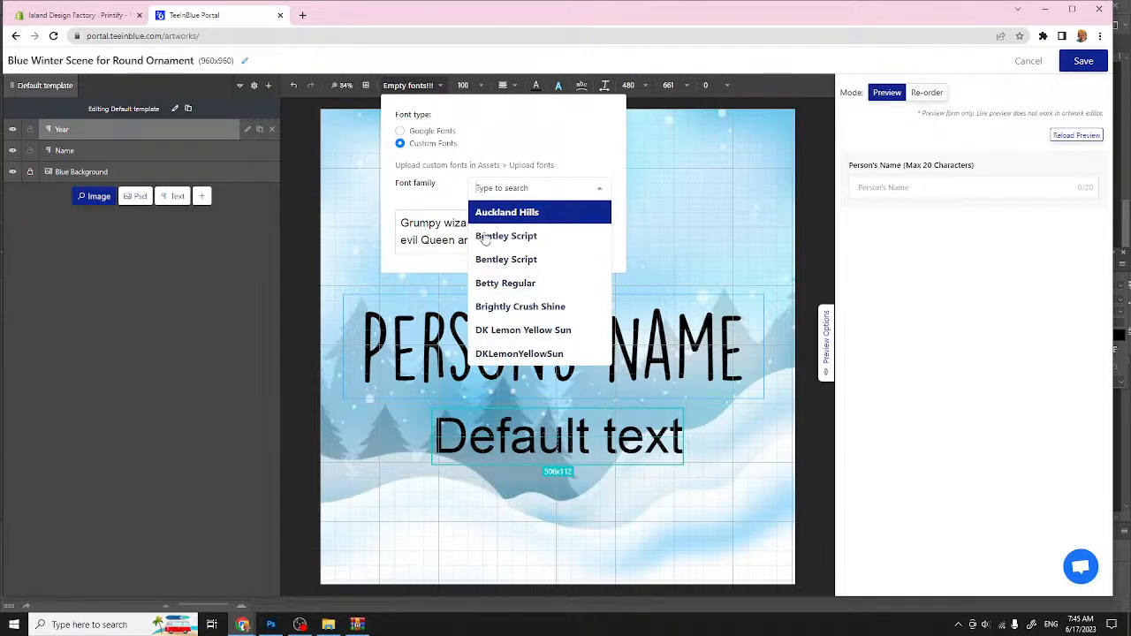
click(482, 331)
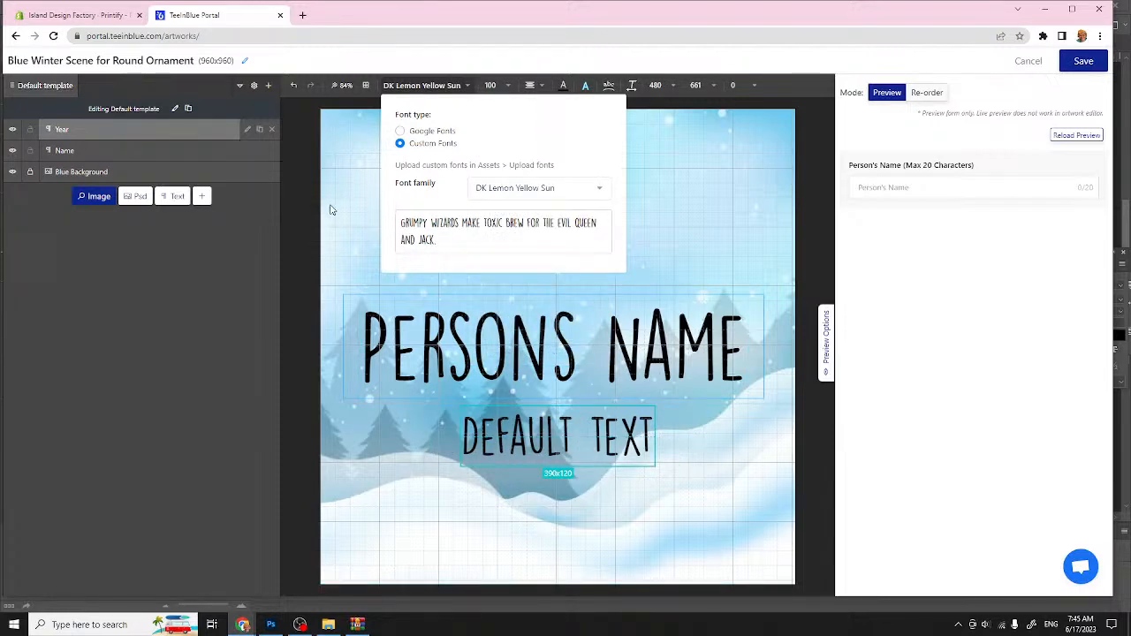
click(295, 213)
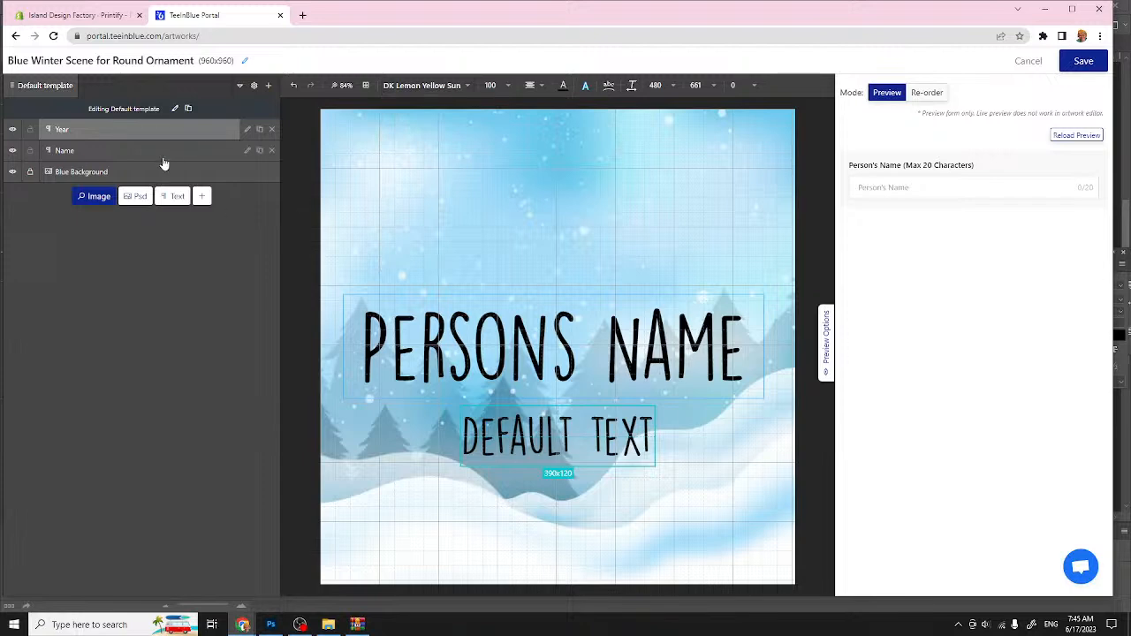
Step: Set the Year layer's default text to 2023 and move it centred below the name, at position 471, 646
click(247, 131)
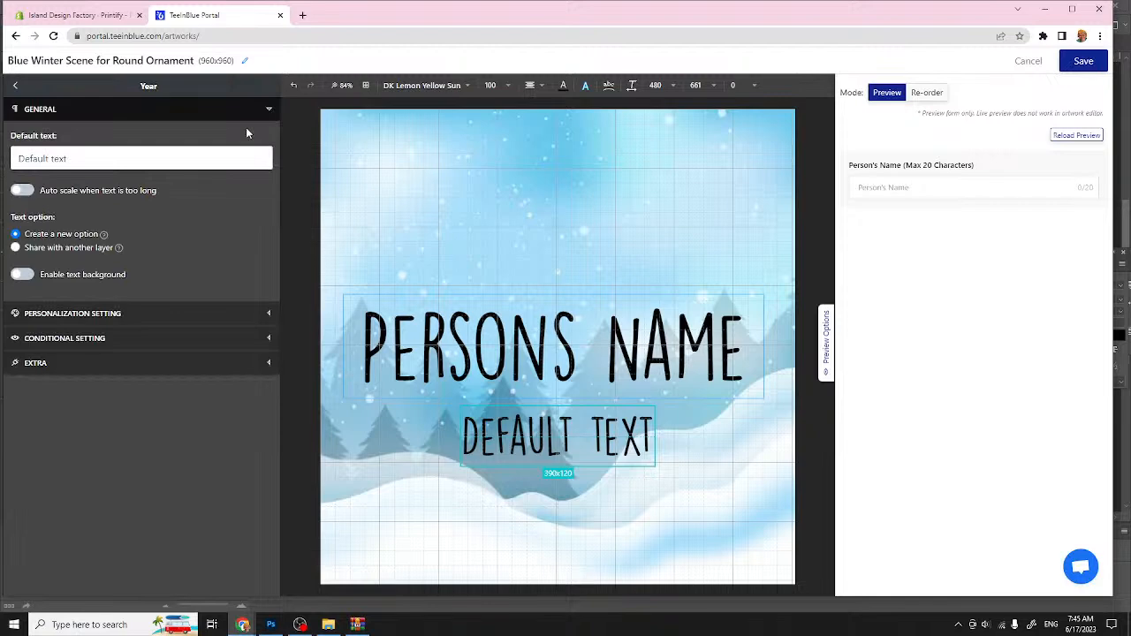
triple_click(106, 158)
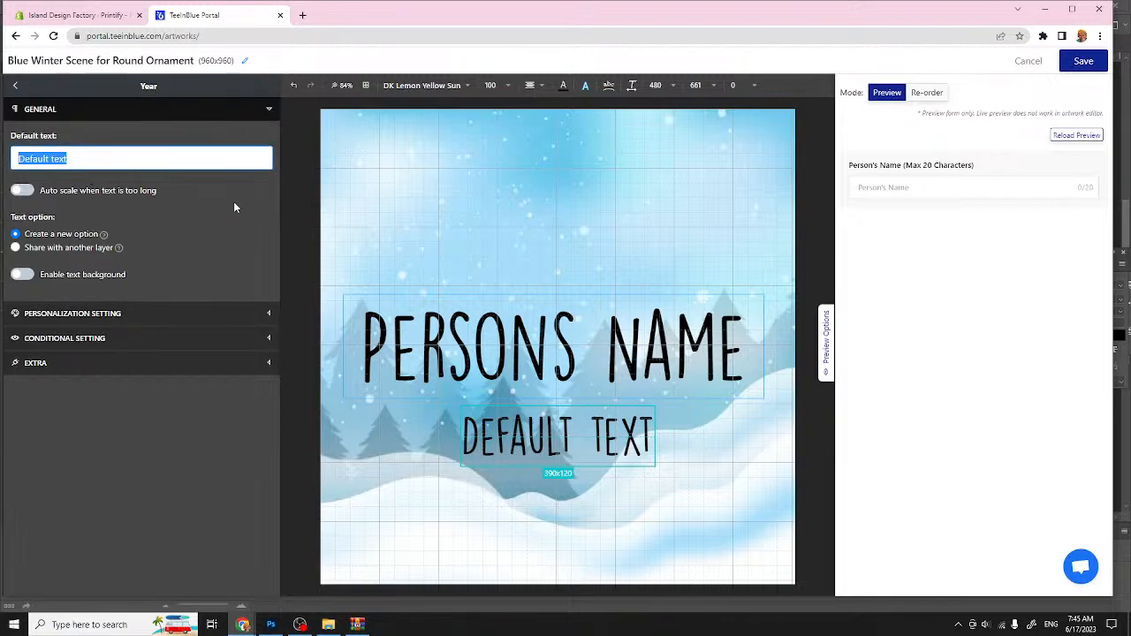
text(2023)
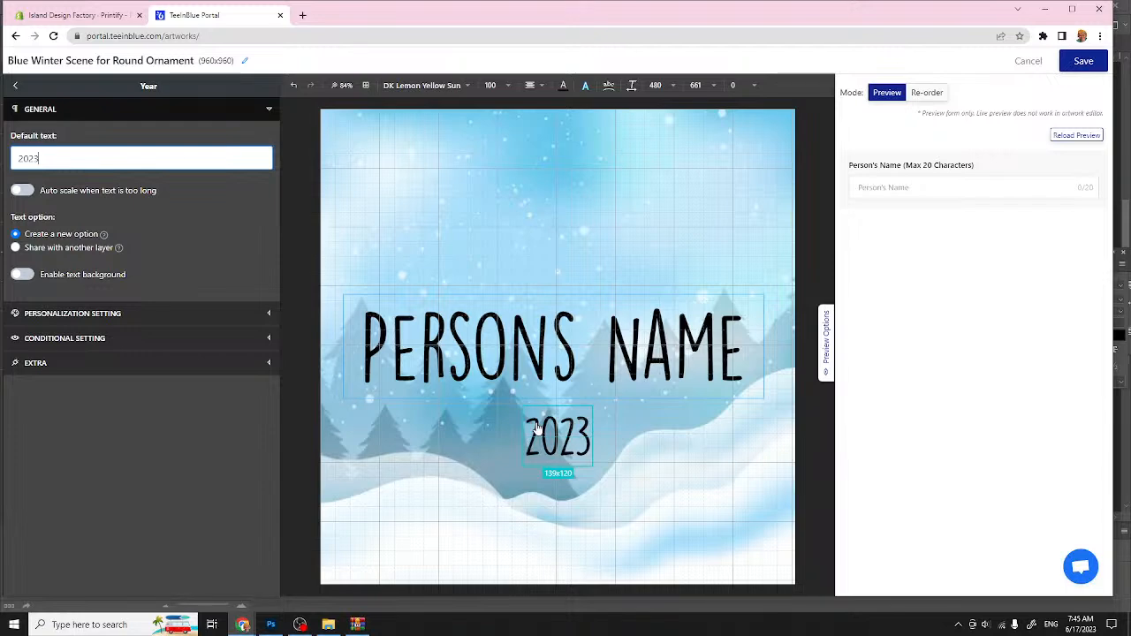
drag(537, 429, 533, 423)
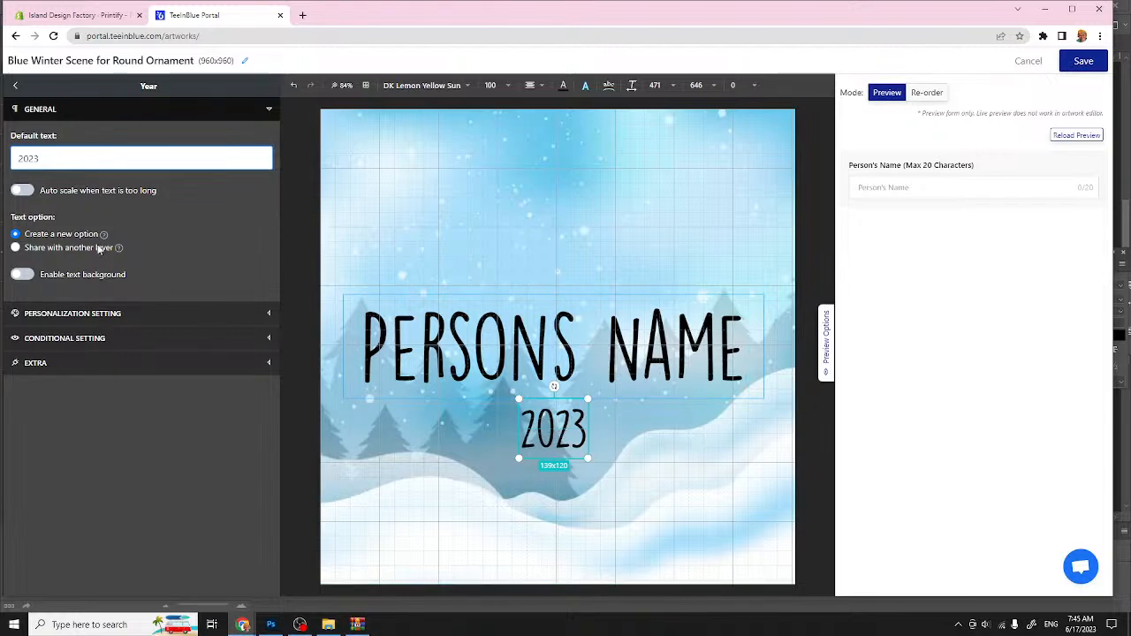
Step: Enable personalization for the Year layer and set its option title to "Year"
click(63, 315)
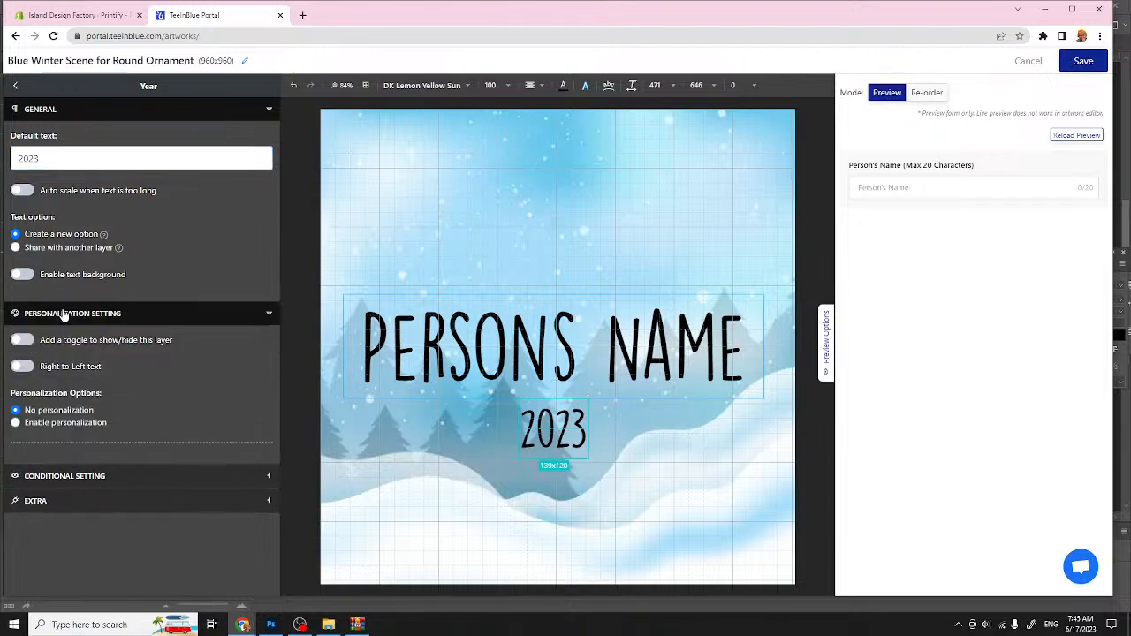
click(40, 423)
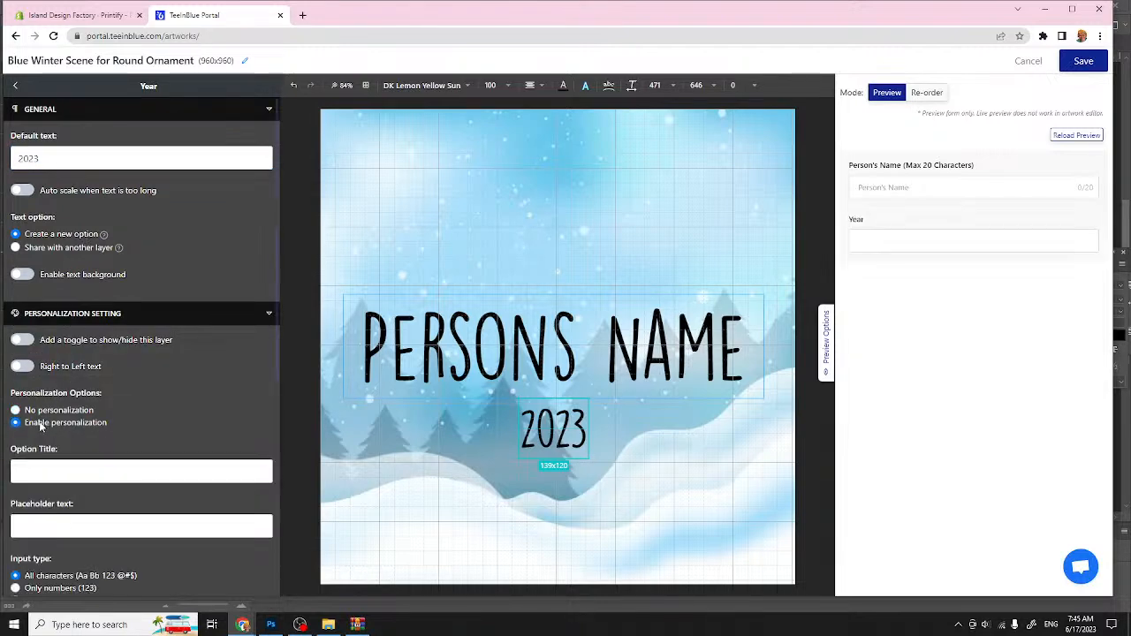
click(51, 470)
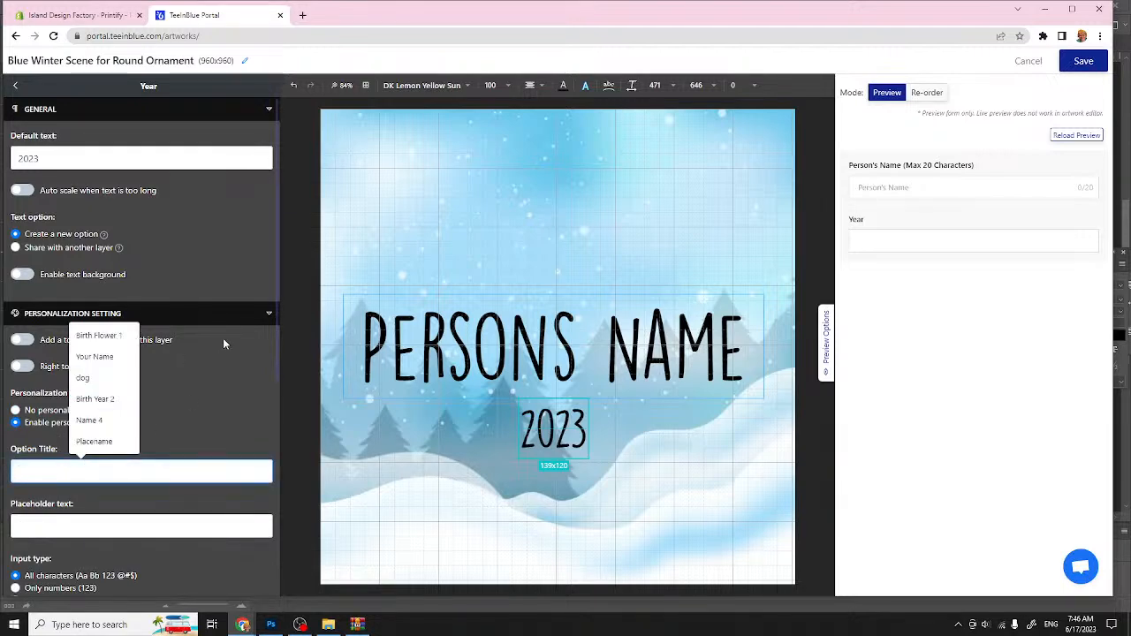
text(Year)
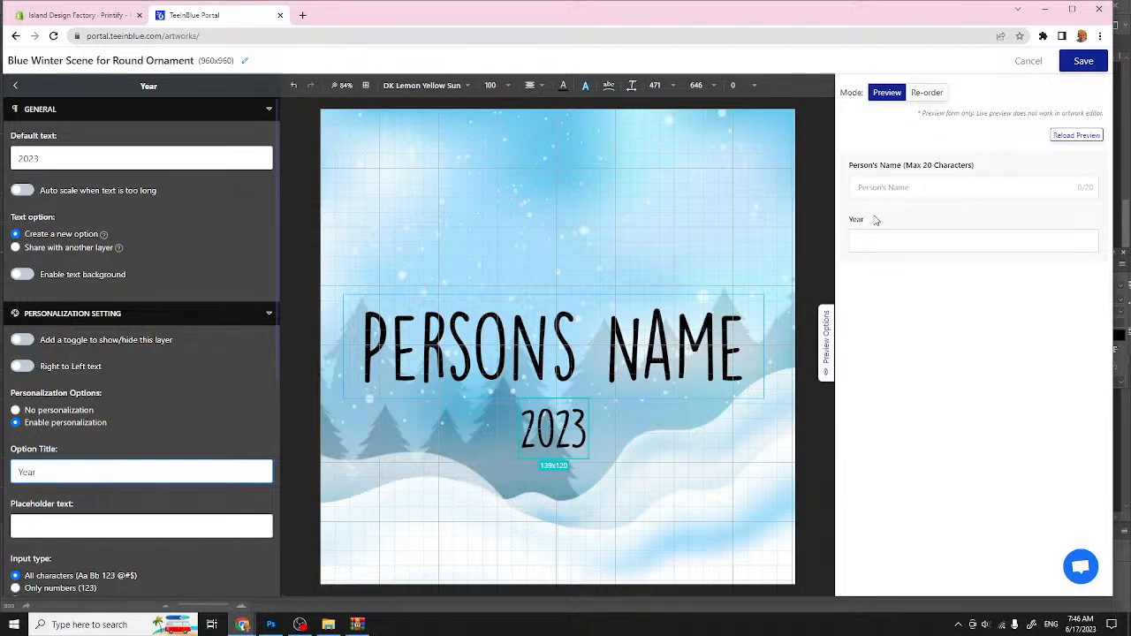
Step: Set the Year layer's placeholder text to "e.g. 2023" and restrict its input type to only numbers
click(138, 527)
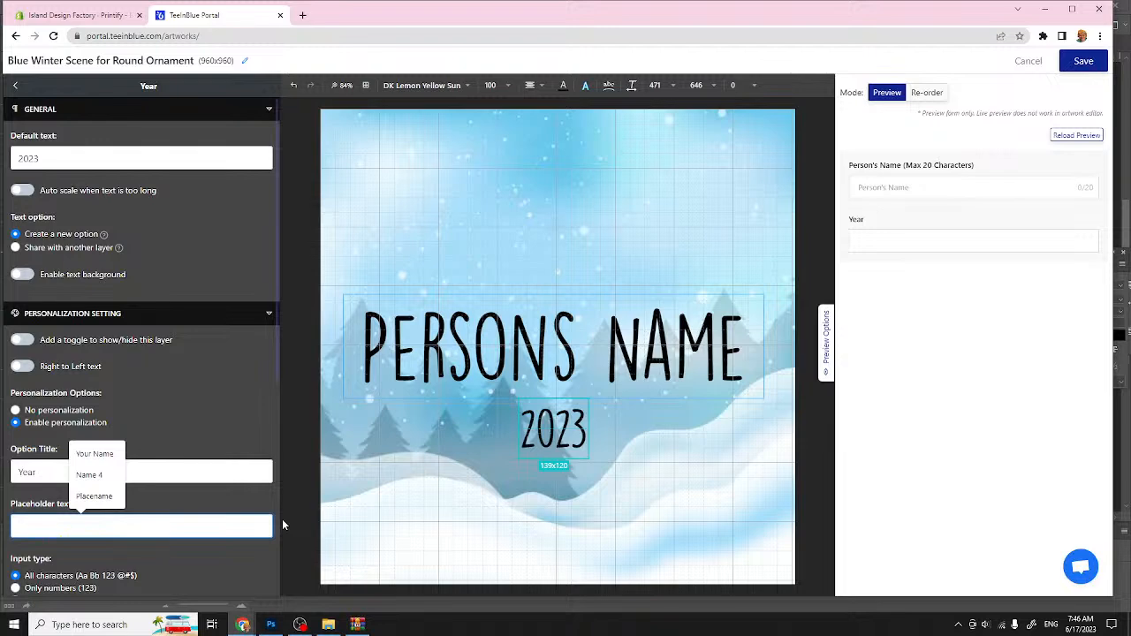
text(current)
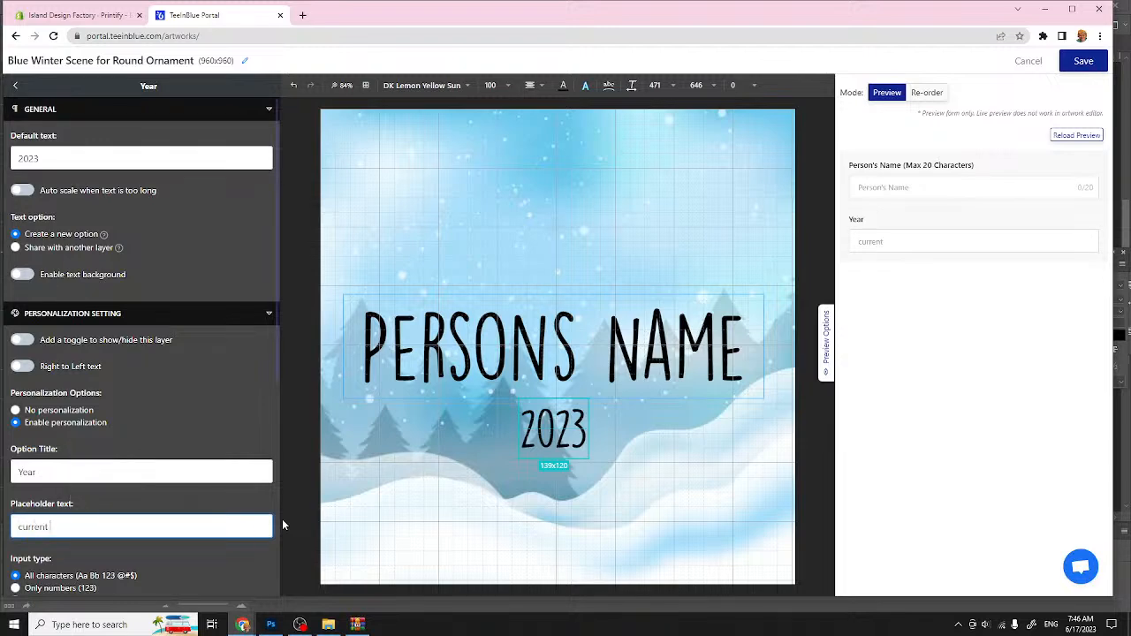
text( year)
key(BackSpace)
key(BackSpace)
key(BackSpace)
key(BackSpace)
key(BackSpace)
key(BackSpace)
key(BackSpace)
key(BackSpace)
key(BackSpace)
key(BackSpace)
key(BackSpace)
text(202)
key(BackSpace)
key(BackSpace)
text(eg)
key(BackSpace)
text(.g. 2023)
scroll(192, 407, down, 2)
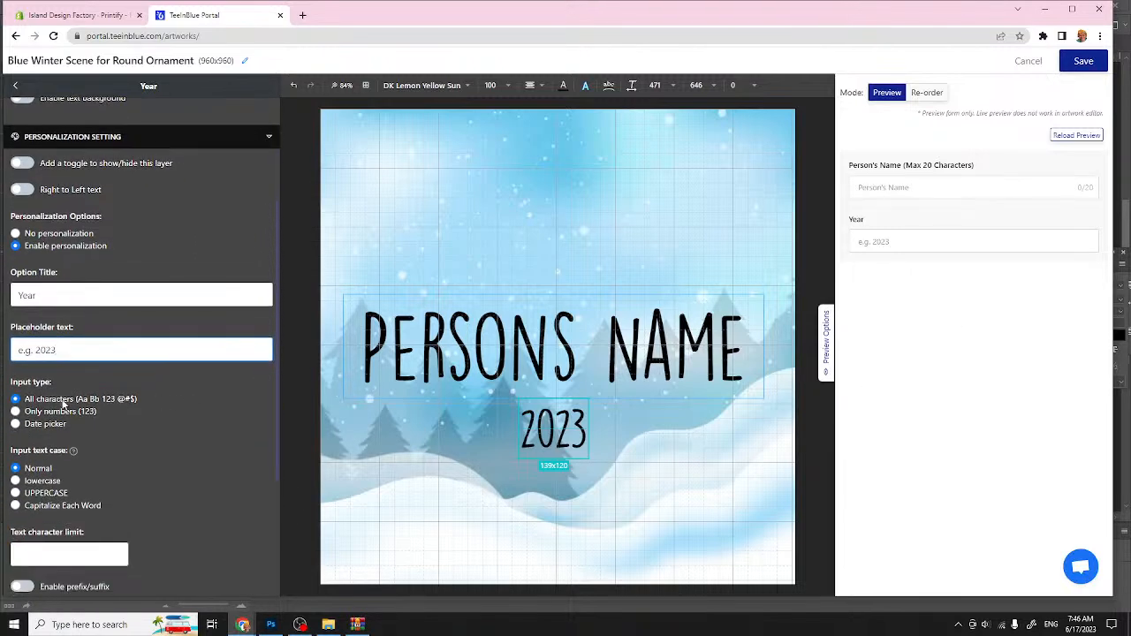
click(16, 412)
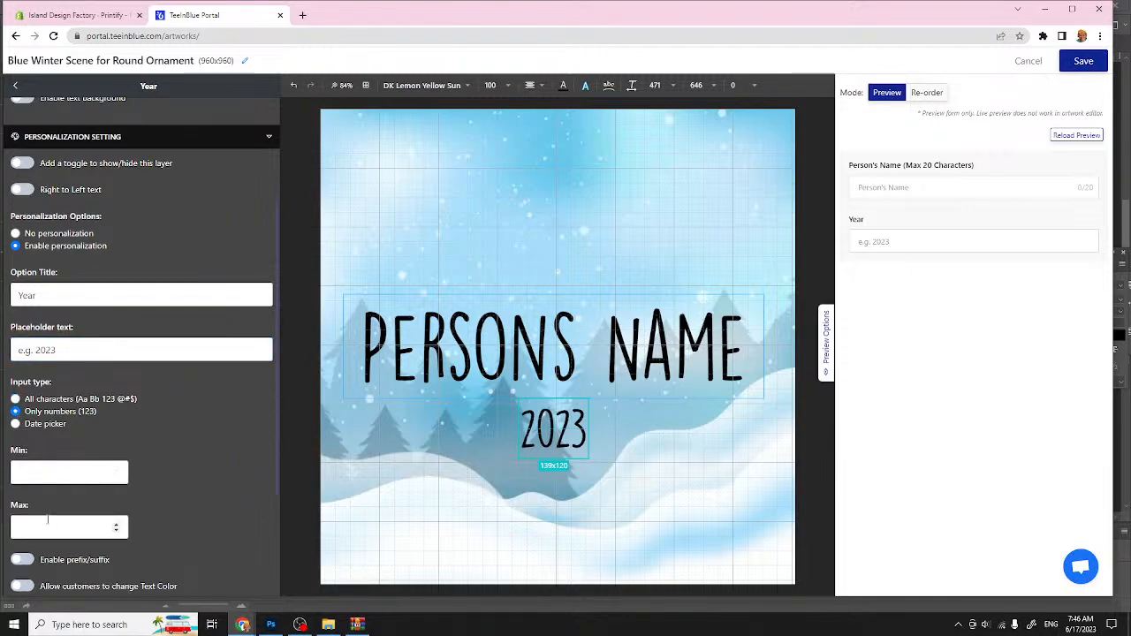
Step: Try limiting the Year input to a minimum of 1925 and a maximum of 2030
click(60, 475)
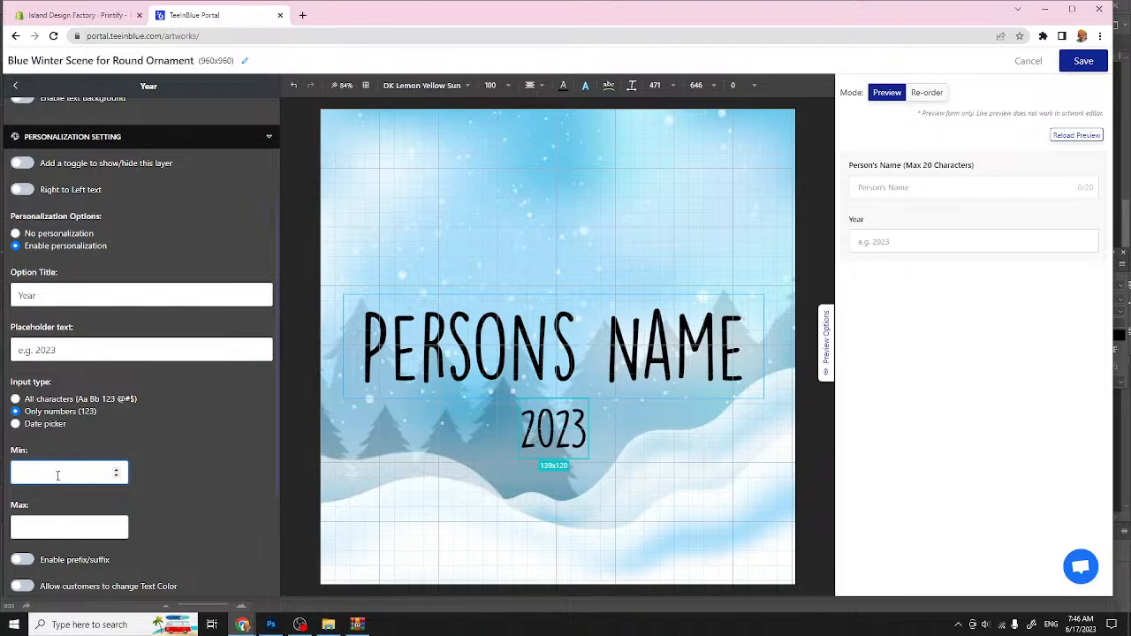
text(2020)
key(Tab)
text(20)
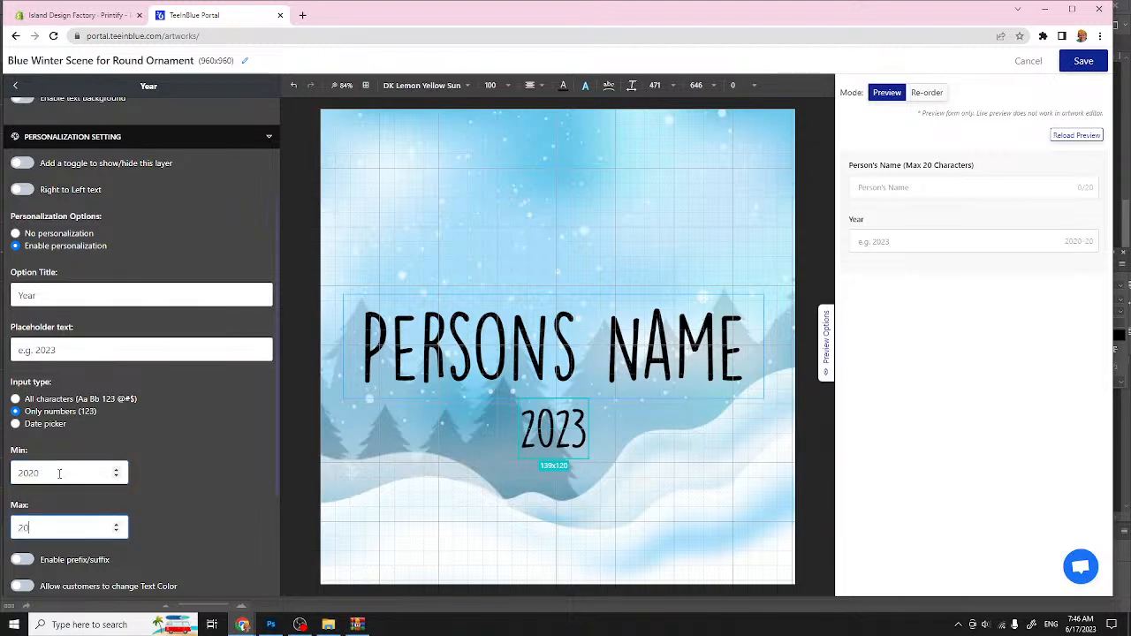
text(30)
drag(59, 474, 4, 483)
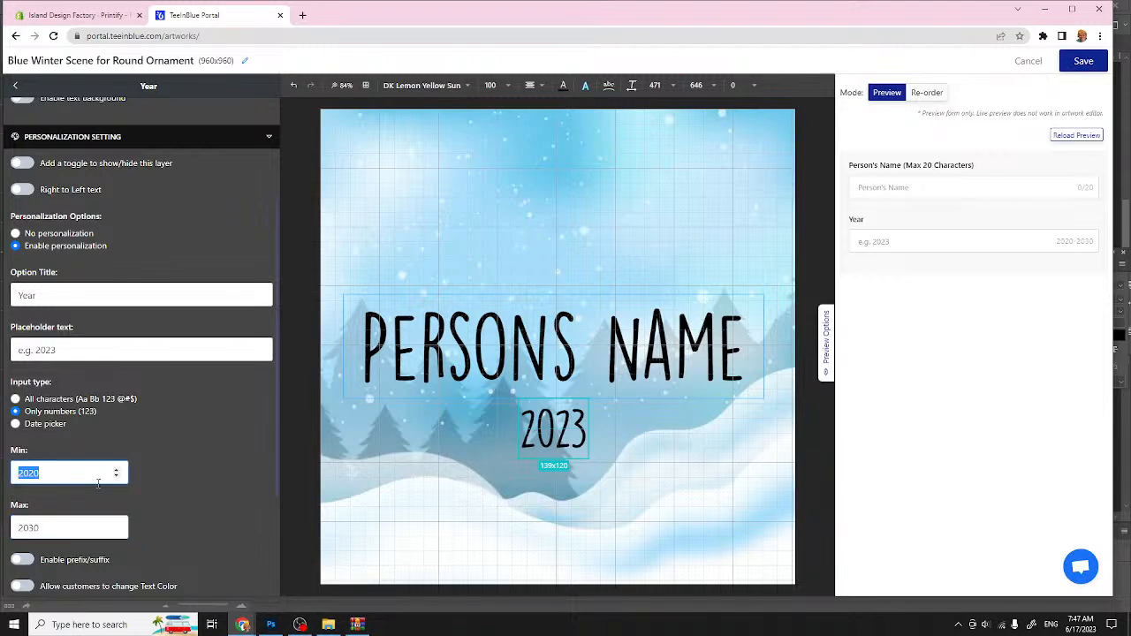
text(1925)
click(177, 496)
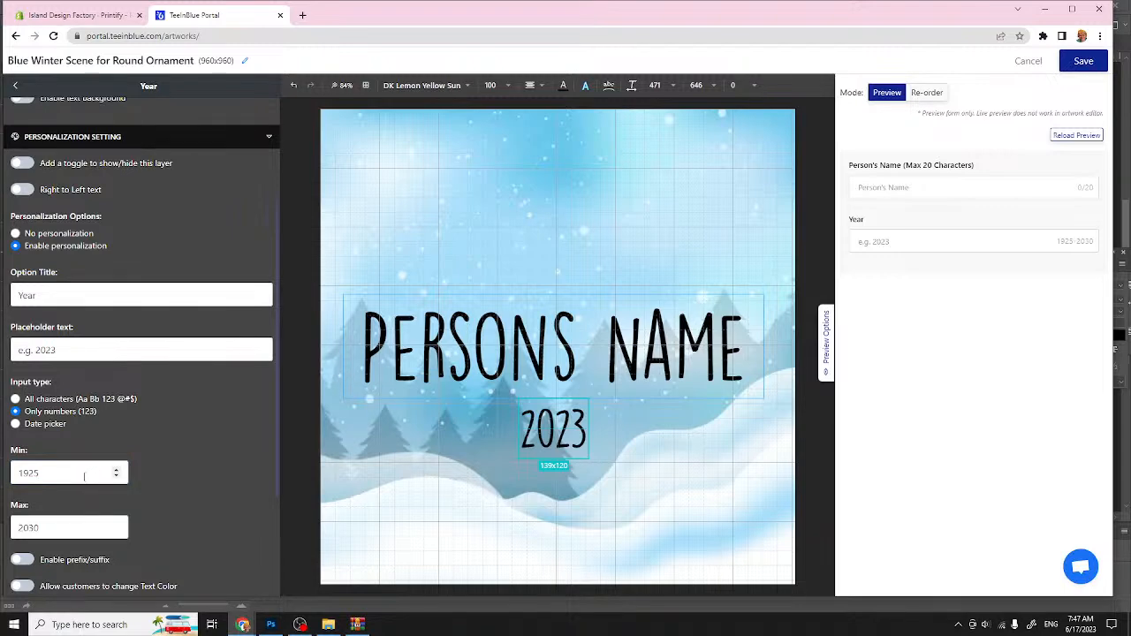
Step: Clear both the minimum and the maximum limit of the Year input
drag(74, 473, 4, 473)
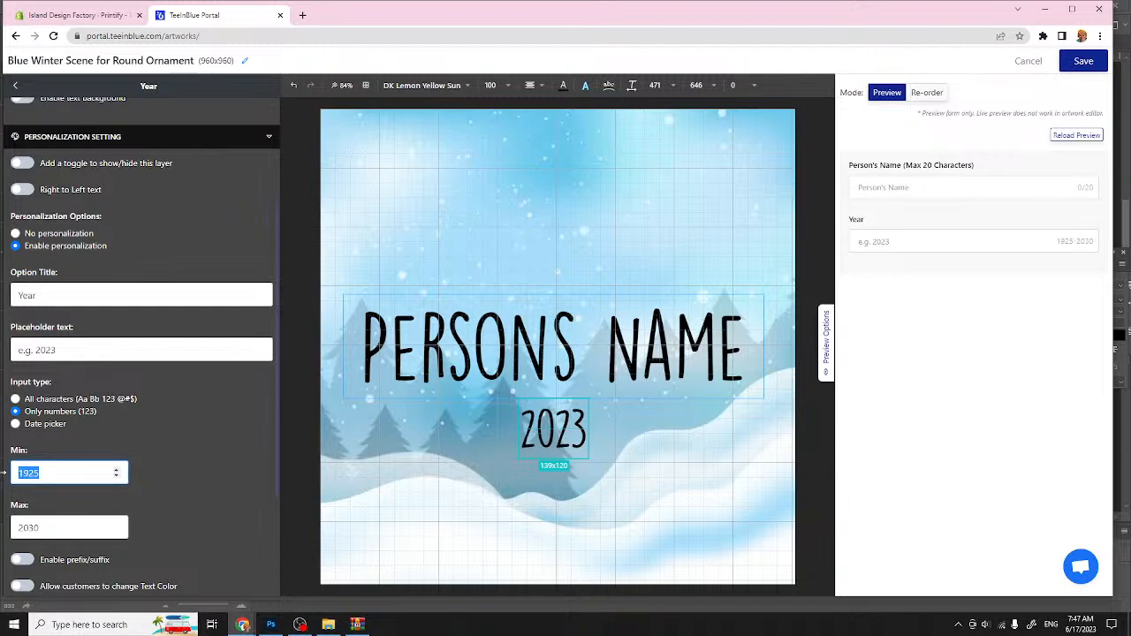
key(BackSpace)
double_click(80, 523)
key(BackSpace)
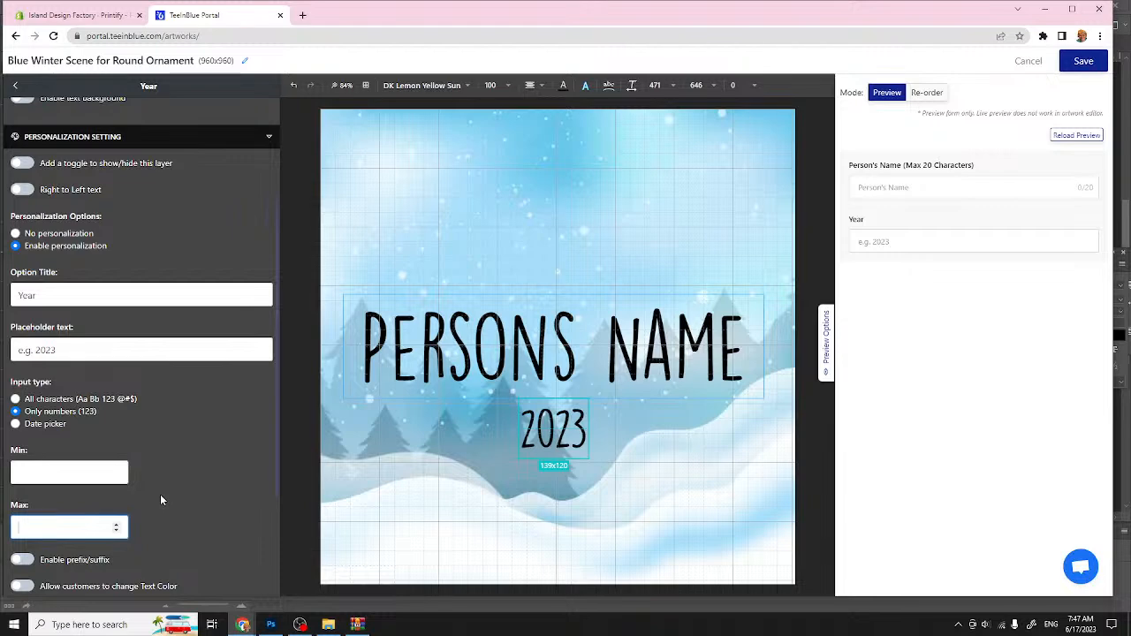
Step: Turn on showing the Year layer's customization data on cart/checkout
scroll(158, 491, down, 2)
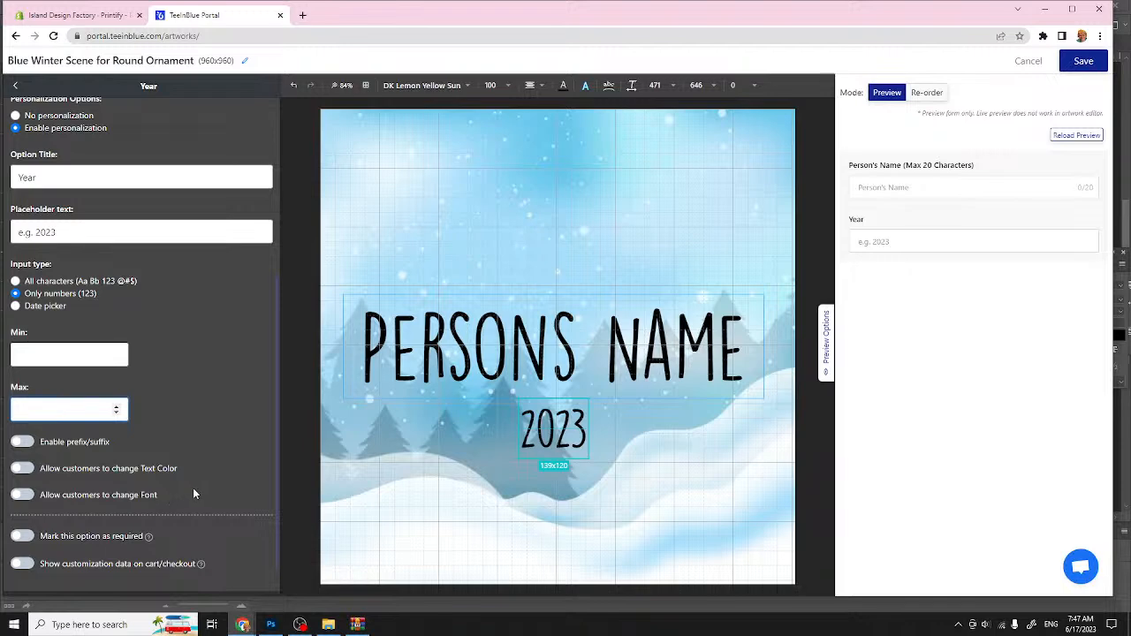
scroll(194, 495, down, 1)
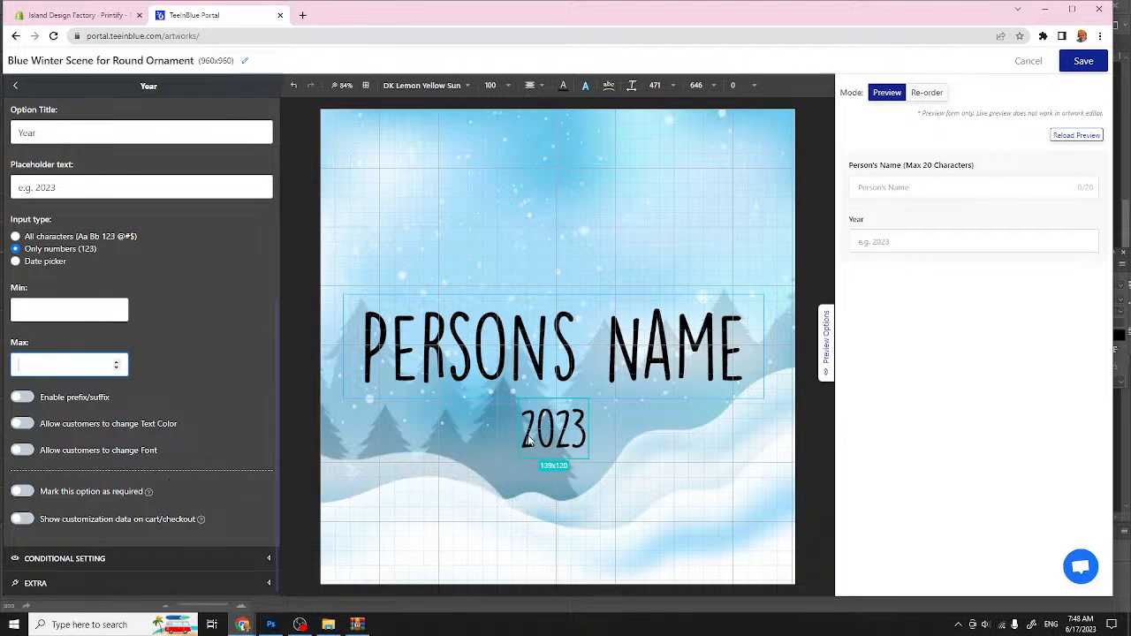
click(29, 520)
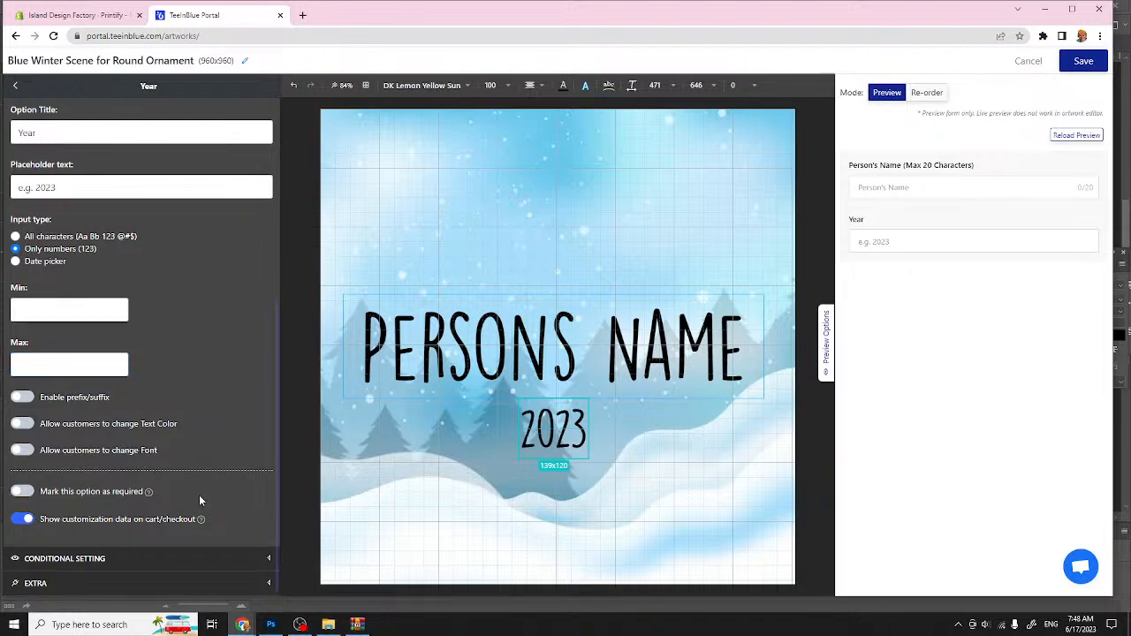
Step: Add a toggle to show or hide the Year layer and test it in the preview form, leaving it on
scroll(200, 500, up, 3)
click(19, 237)
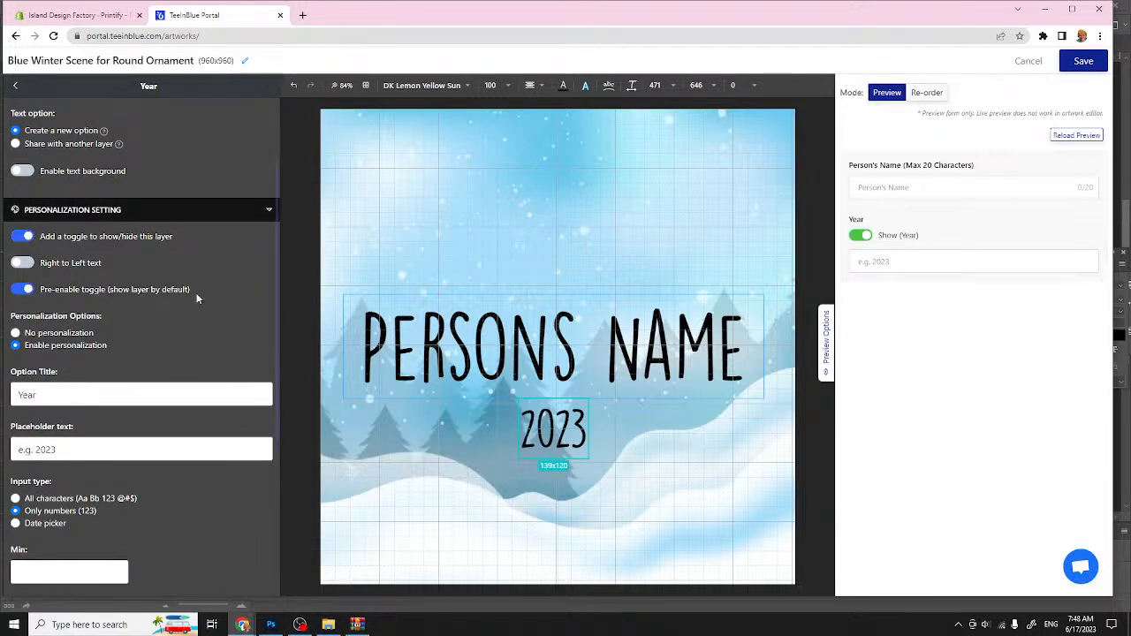
click(856, 239)
click(862, 238)
click(862, 237)
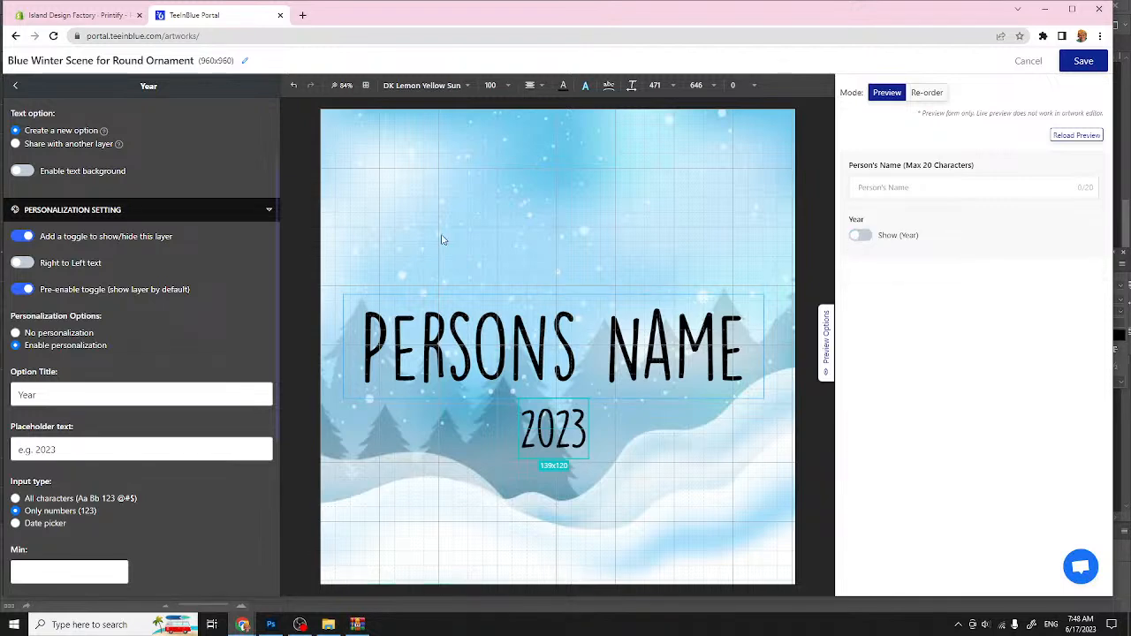
click(869, 237)
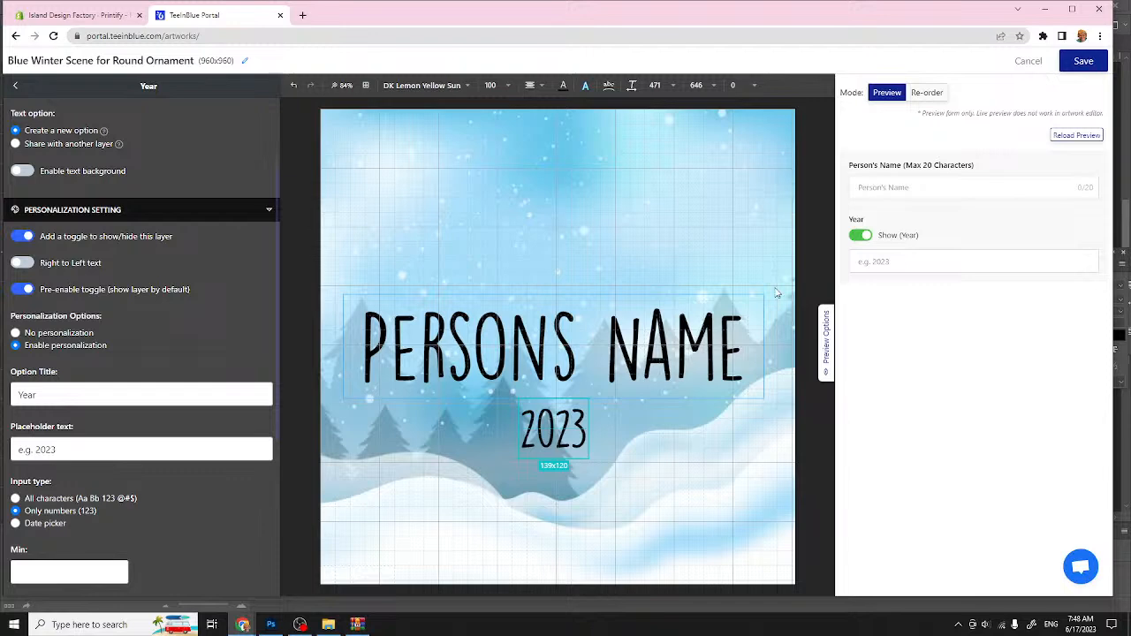
Step: Nudge the 2023 text up to position 471, 632 and return to the layer list
drag(554, 431, 553, 423)
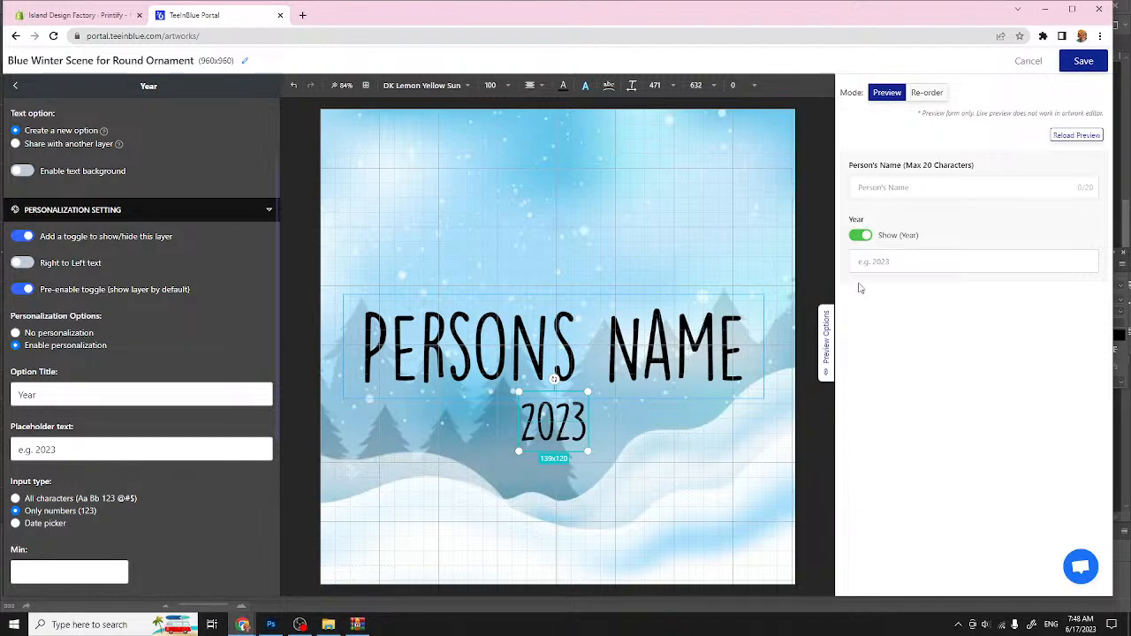
click(12, 84)
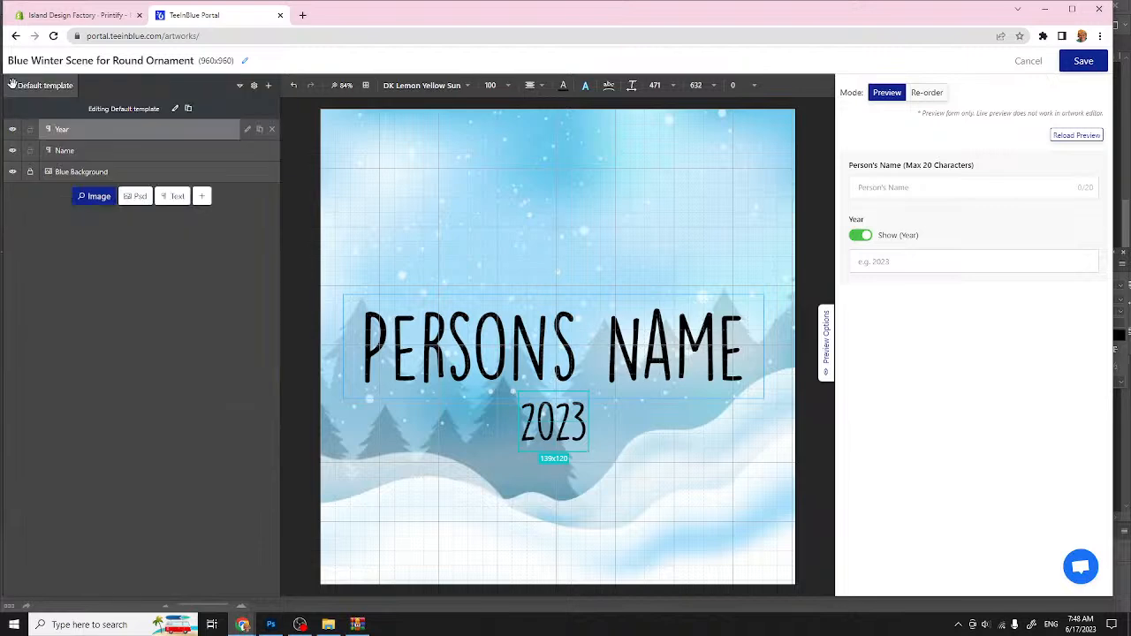
Step: Turn on showing customization data on cart/checkout in the Name layer's personalization settings
click(247, 151)
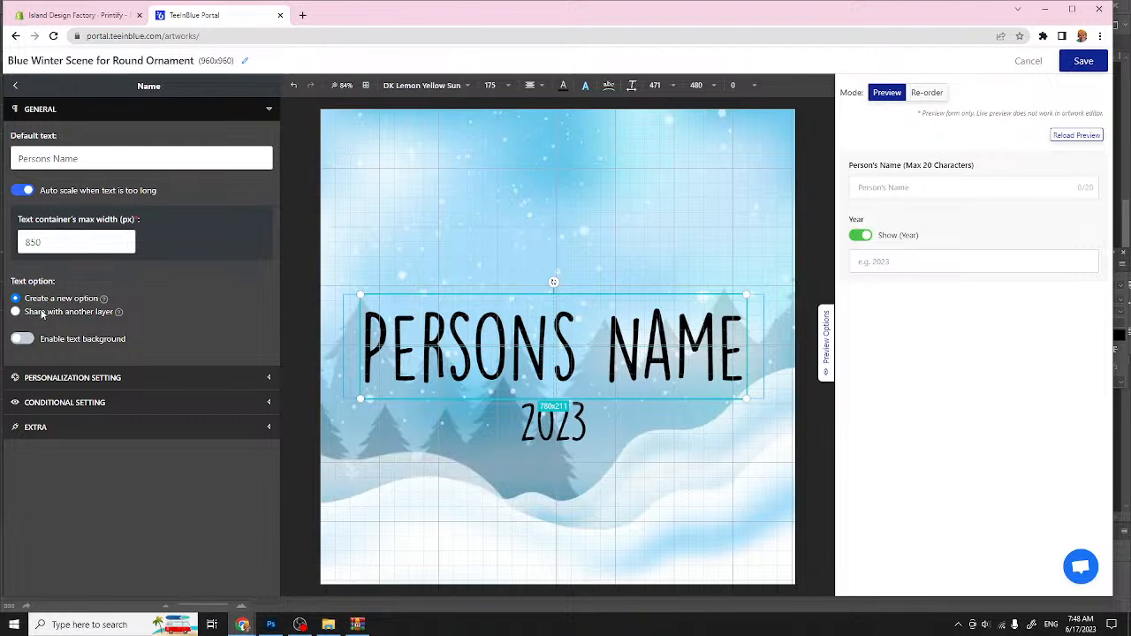
click(47, 380)
scroll(94, 376, down, 2)
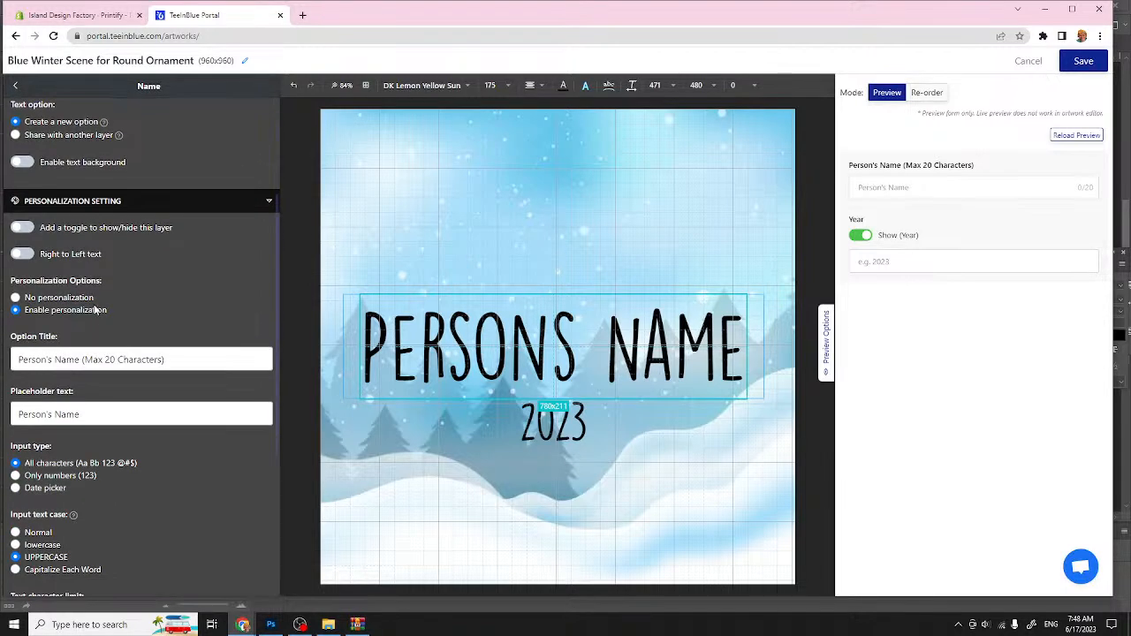
scroll(81, 377, down, 3)
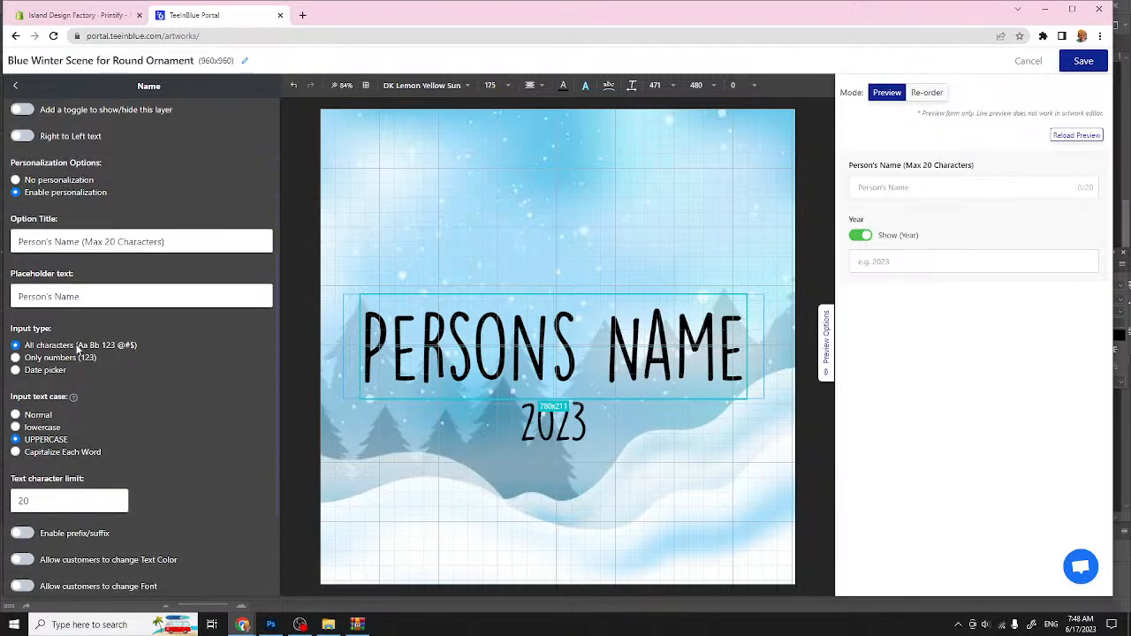
scroll(77, 347, down, 1)
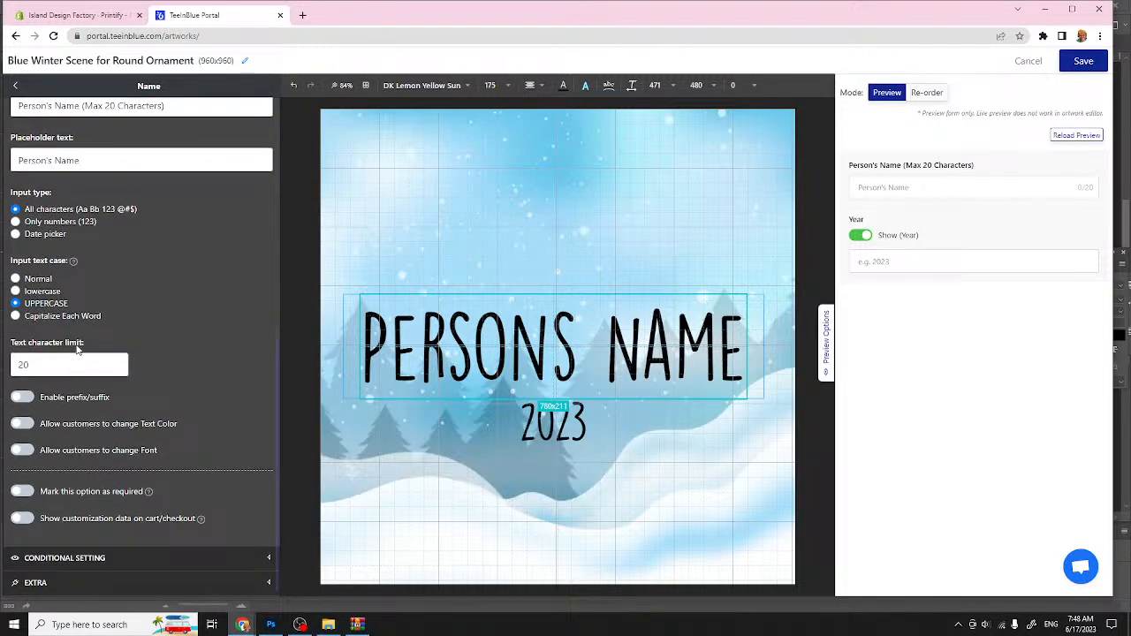
click(24, 518)
Step: Save the artwork, staying in the editor, and reload the preview form
click(1079, 65)
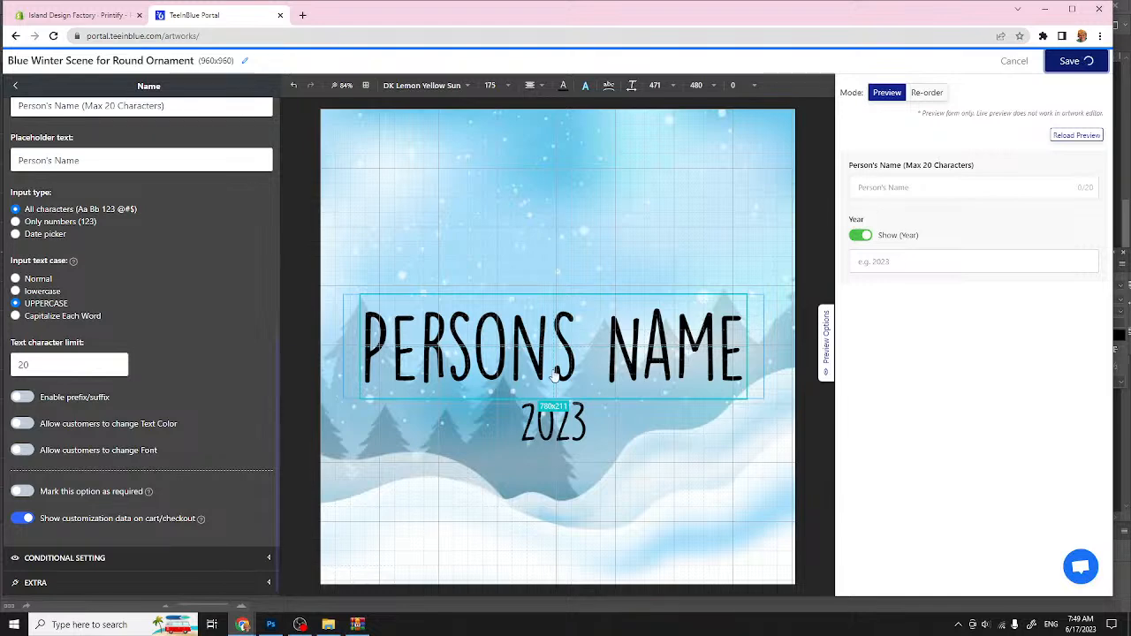
click(1016, 61)
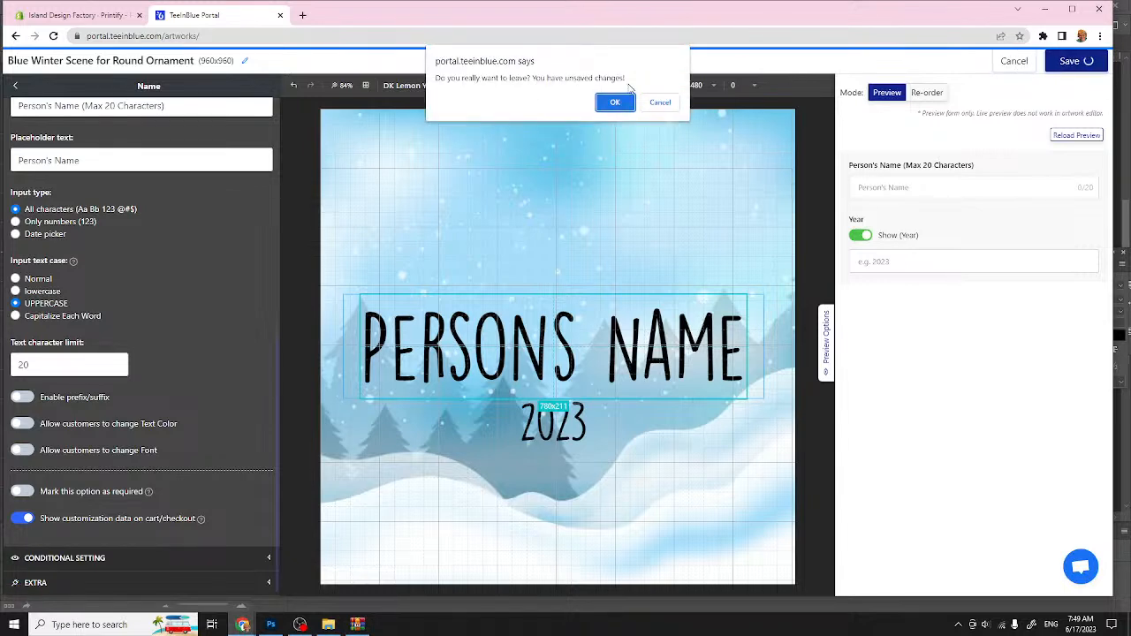
click(660, 103)
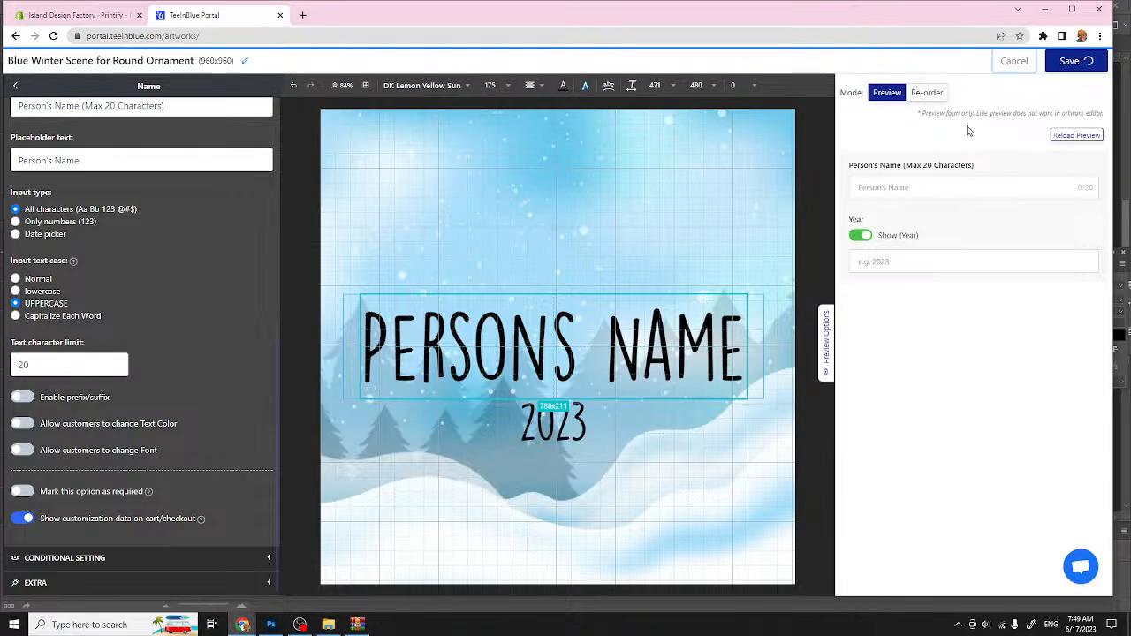
click(1069, 137)
click(1069, 137)
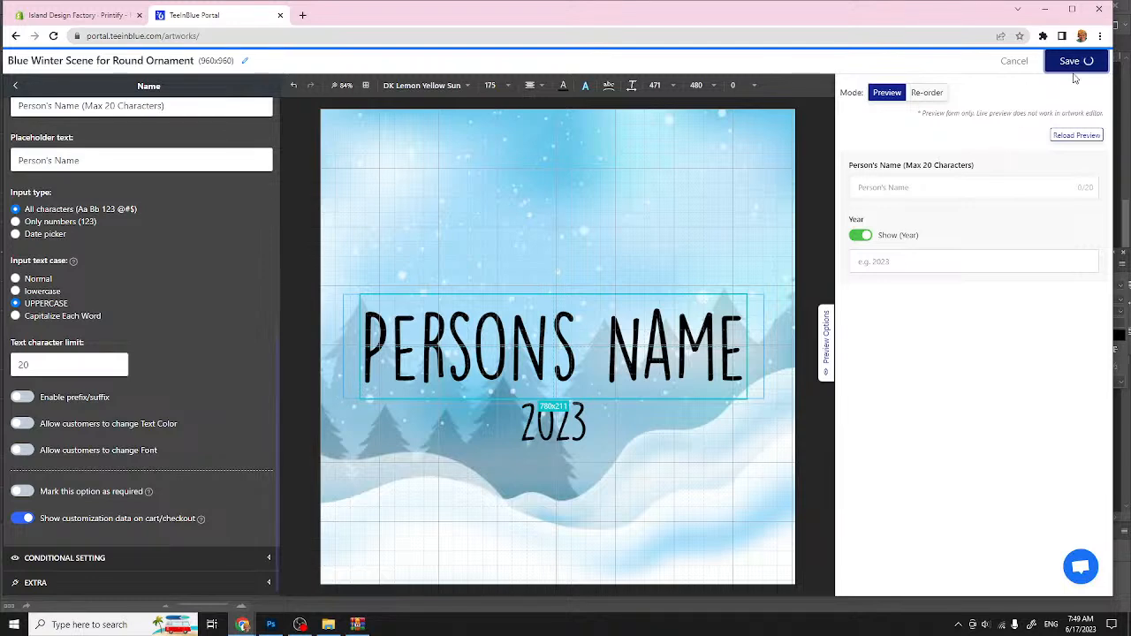
Step: Leave the artwork editor without waiting for the save, accepting the loss of unsaved changes, and open the campaigns list
click(1014, 64)
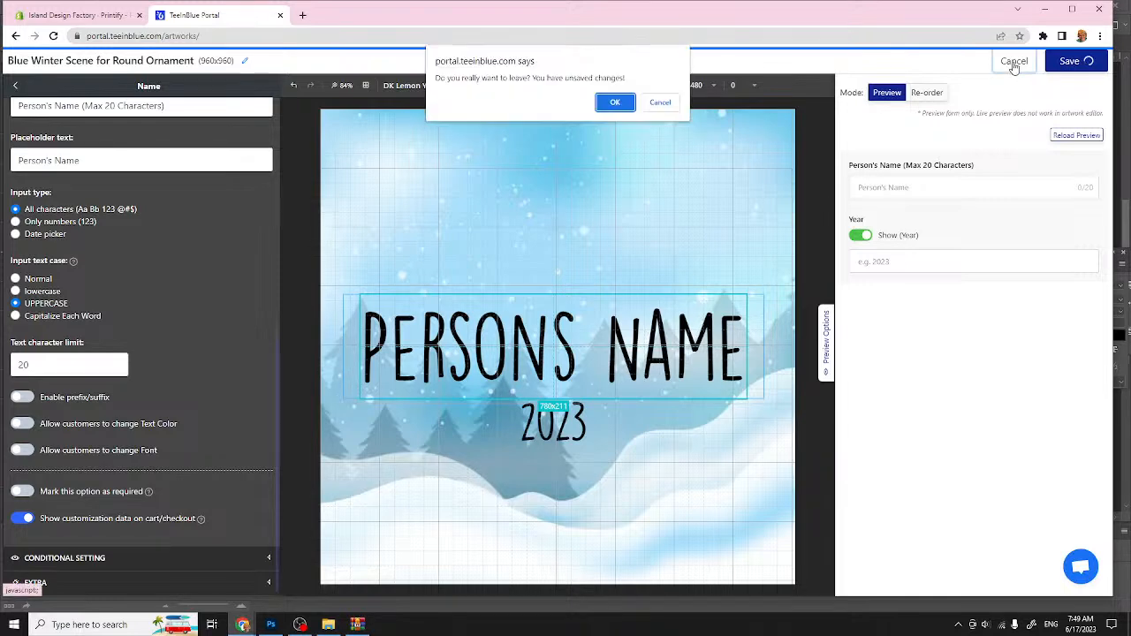
click(613, 105)
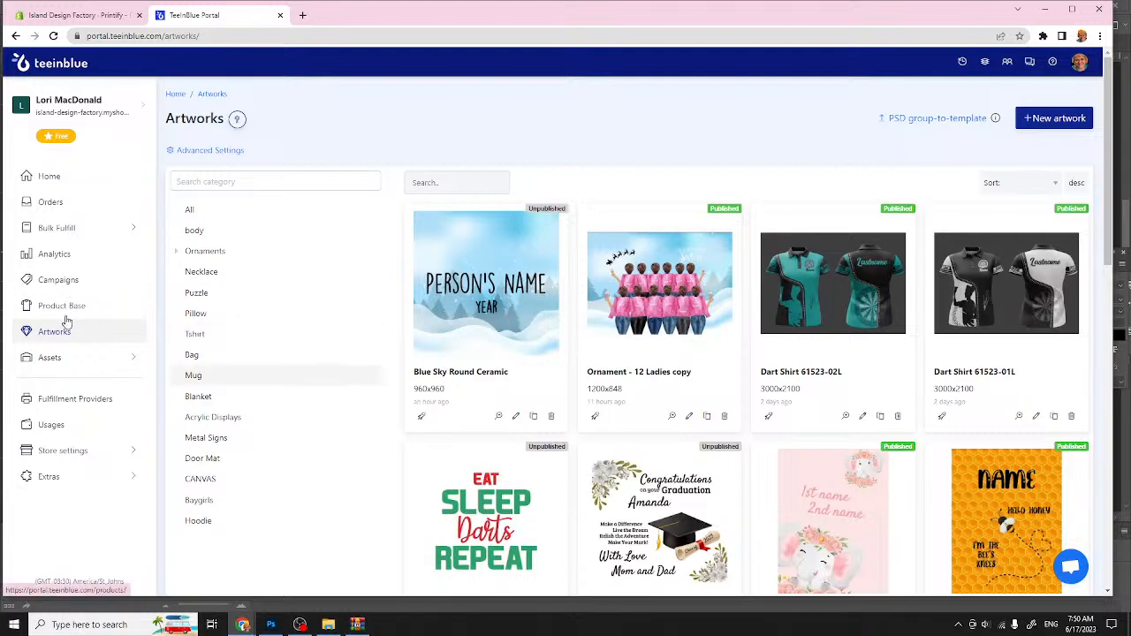
click(63, 282)
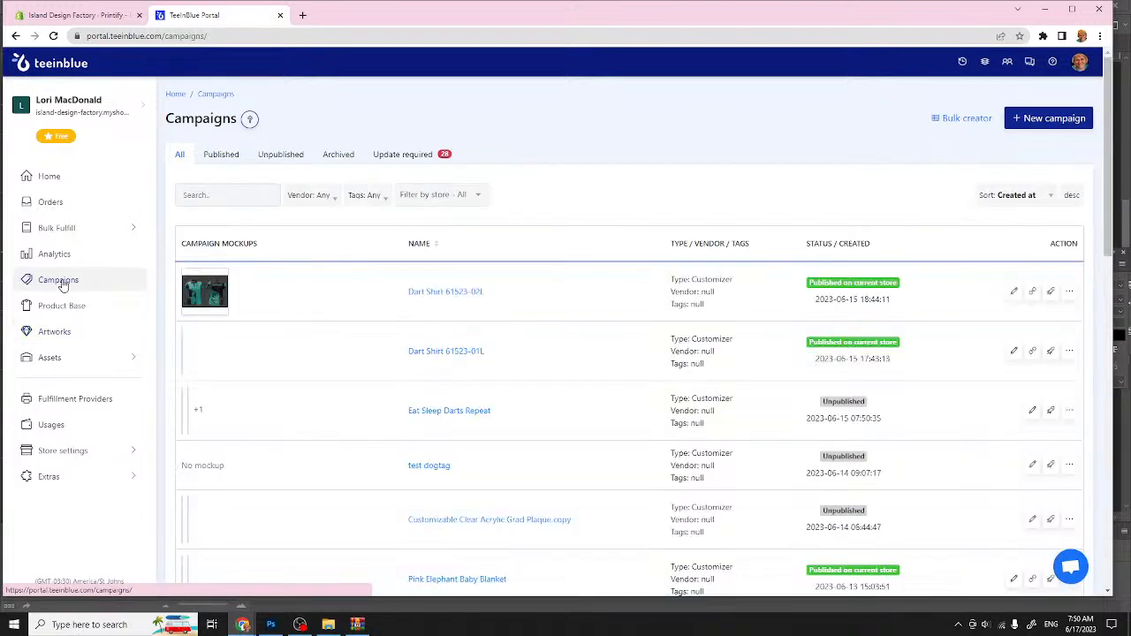
Step: Create and save a new campaign titled "Blue Round Personalized Ceramic Christmas Ornament"
click(1047, 118)
click(264, 201)
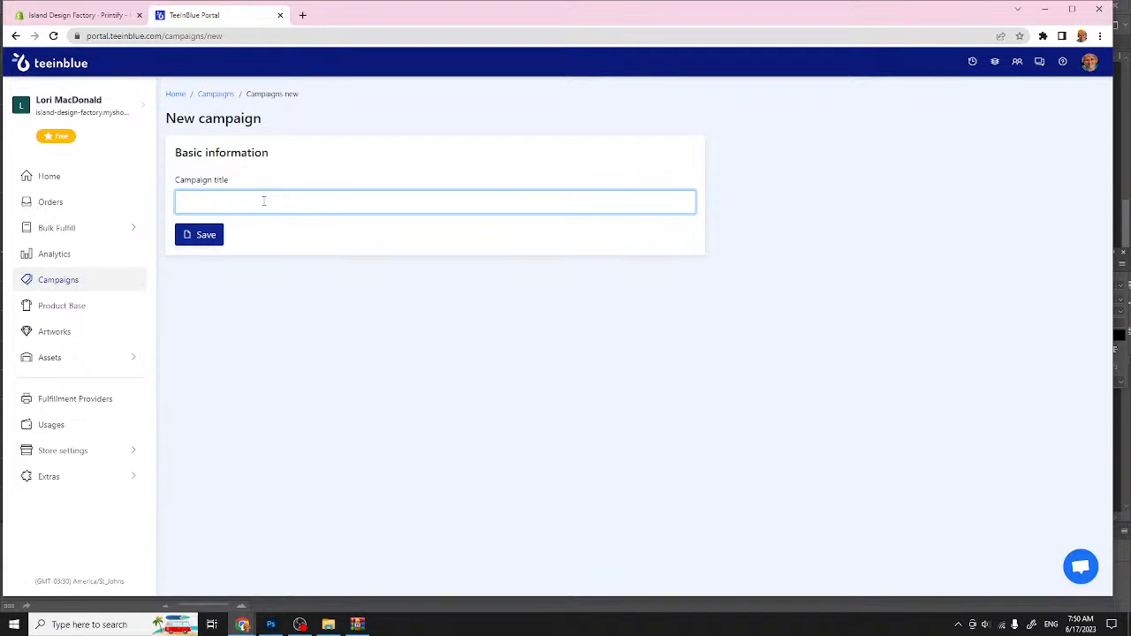
text(lue Round Personalized C)
text(hrist)
key(BackSpace)
key(BackSpace)
key(BackSpace)
key(BackSpace)
key(BackSpace)
text(Ceramic Christm)
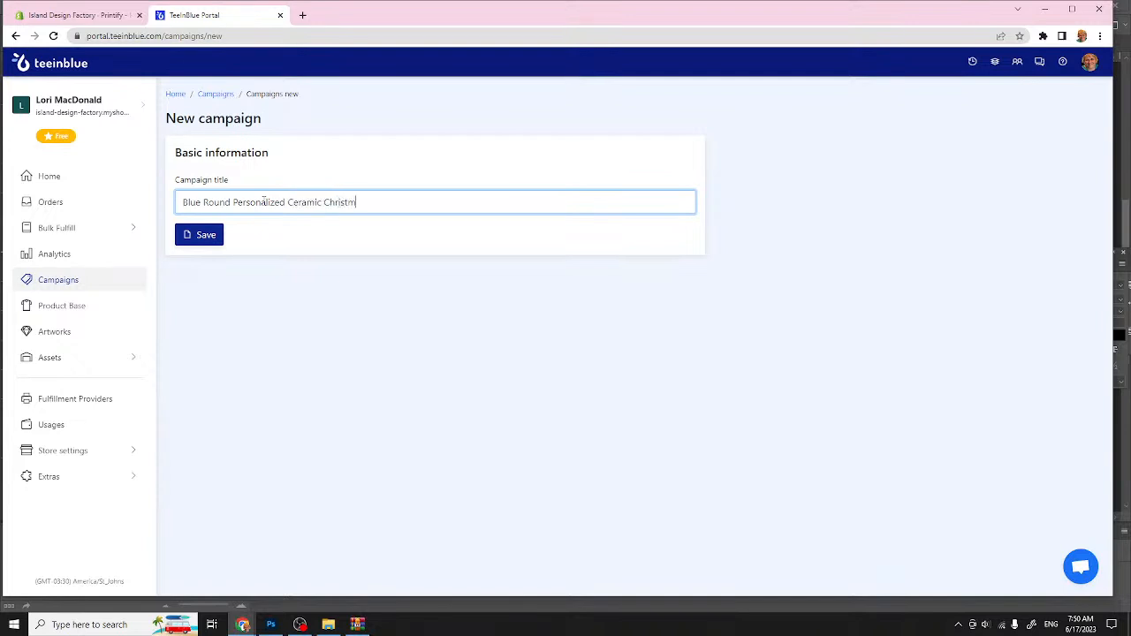
text(as Ornament)
click(211, 236)
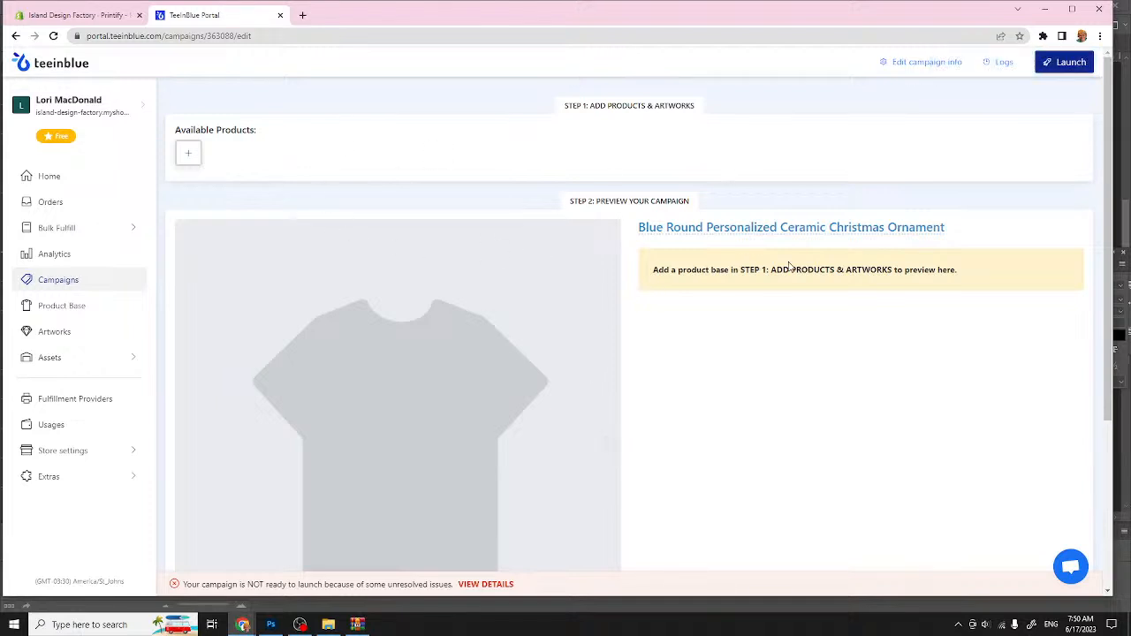
Step: View the details of the issues keeping the campaign from launching, then dismiss them and return to the product section
scroll(600, 306, down, 3)
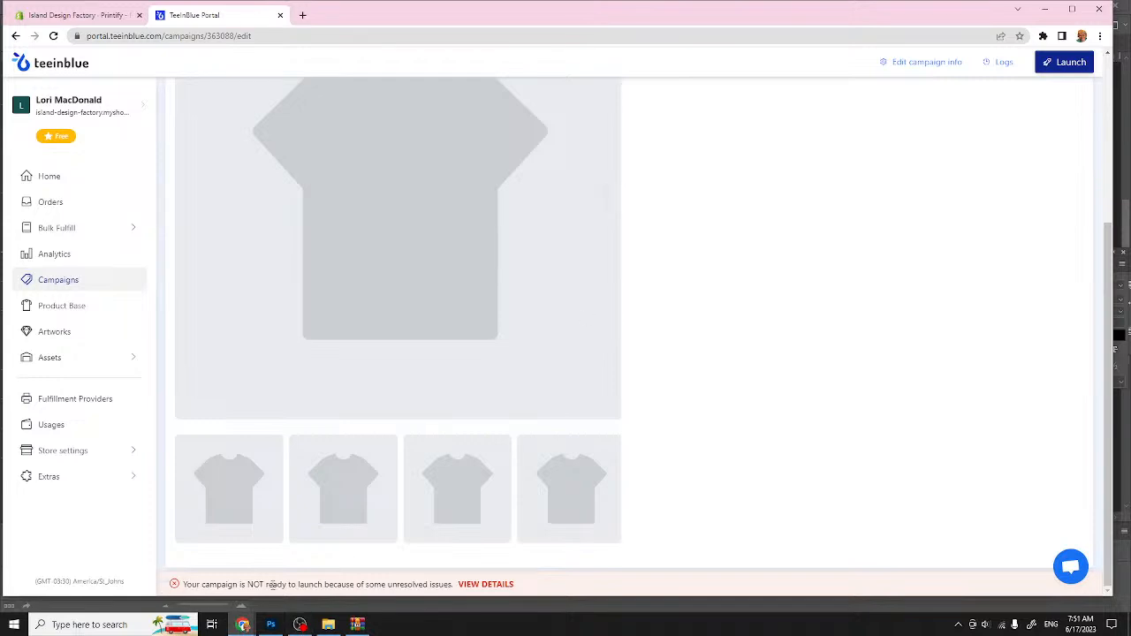
click(481, 585)
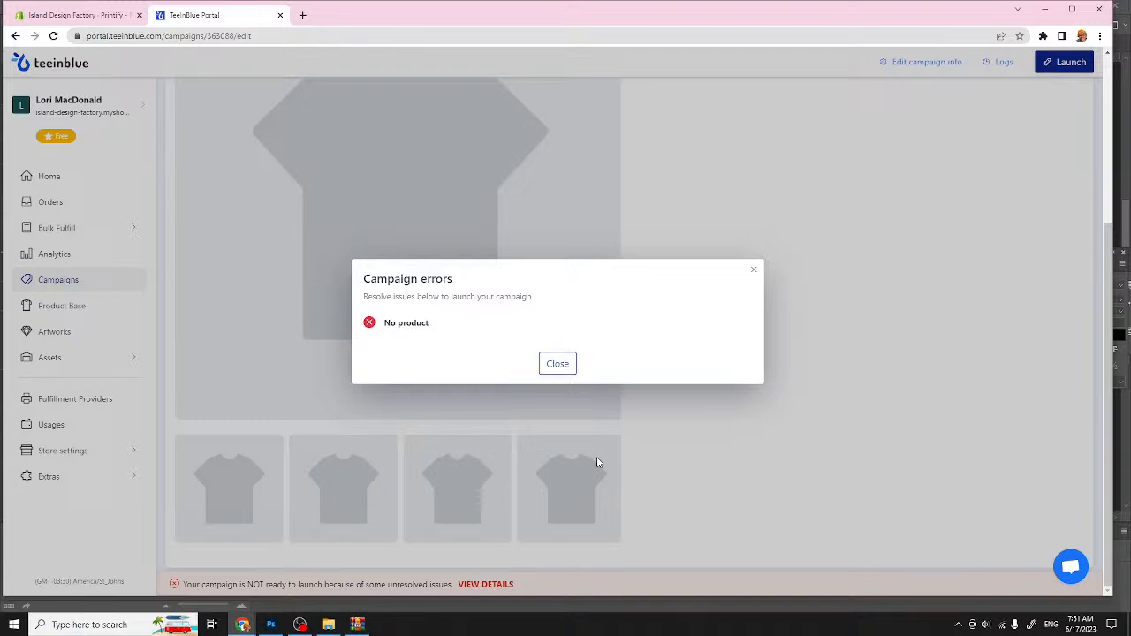
click(558, 365)
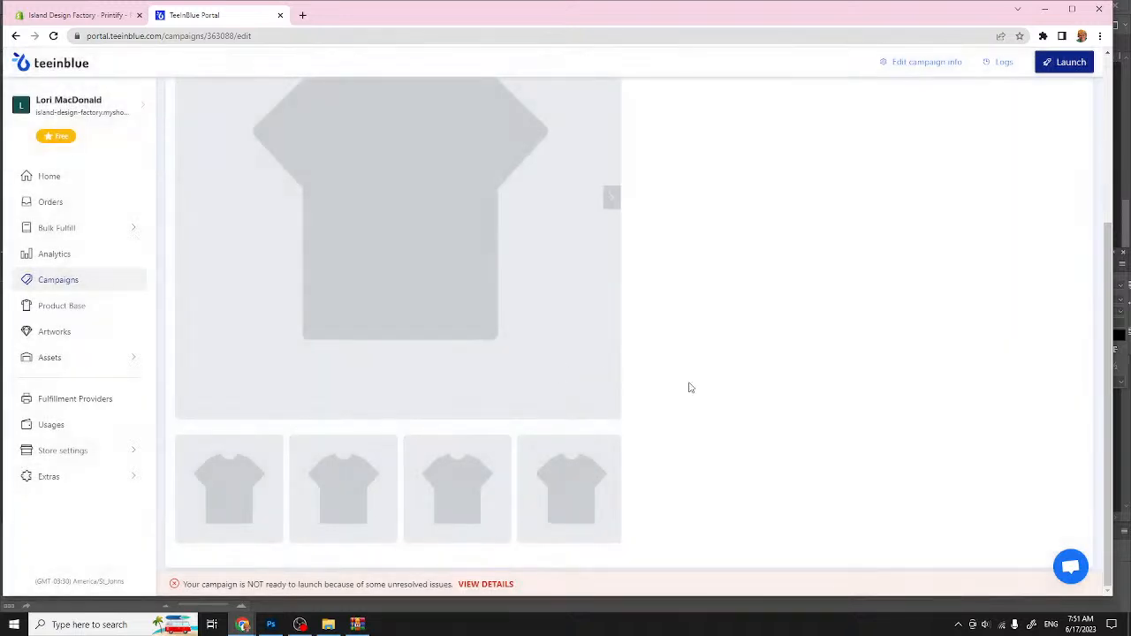
scroll(434, 323, up, 3)
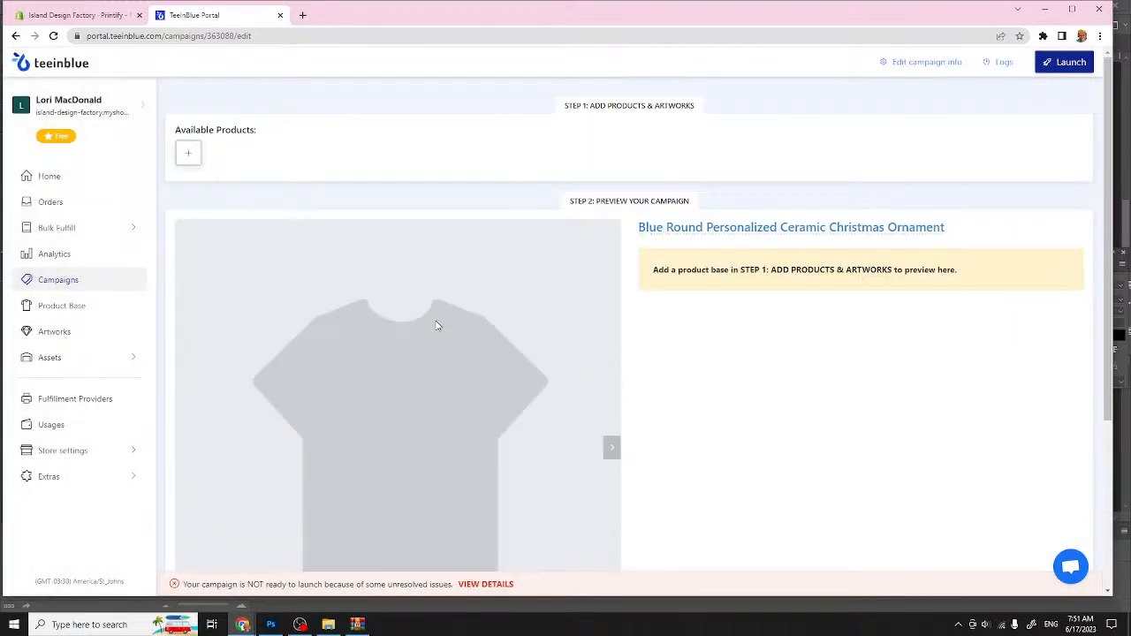
Step: Add the Printify Round Ceramic Ornament with the plain blank mockup to the campaign and save its Circle / 2.76 Inches variant as available
click(182, 152)
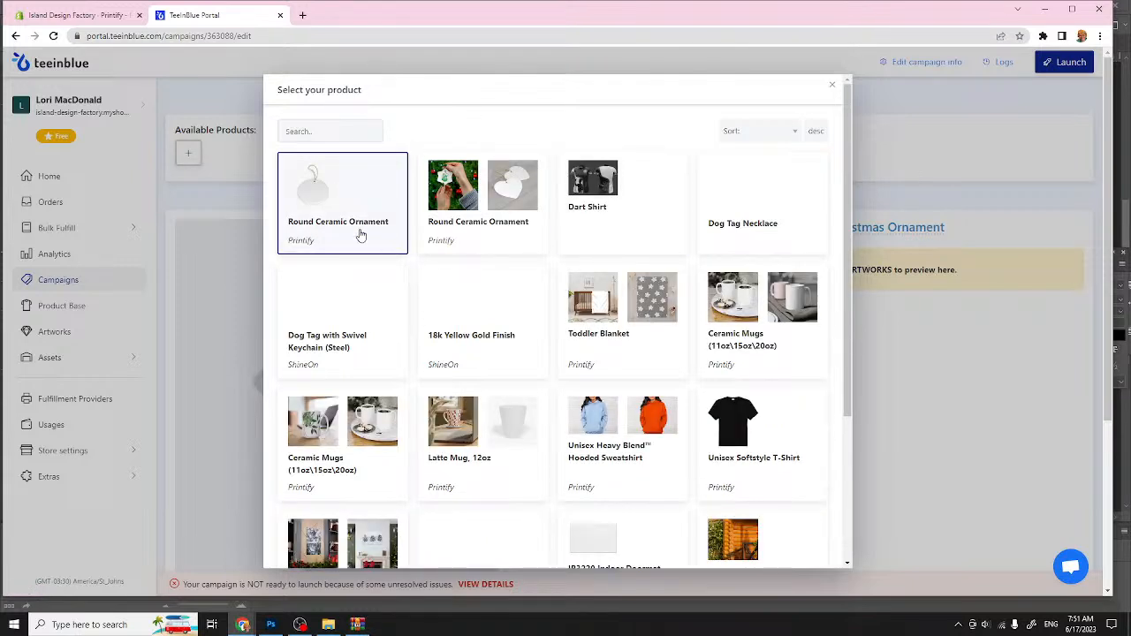
click(311, 199)
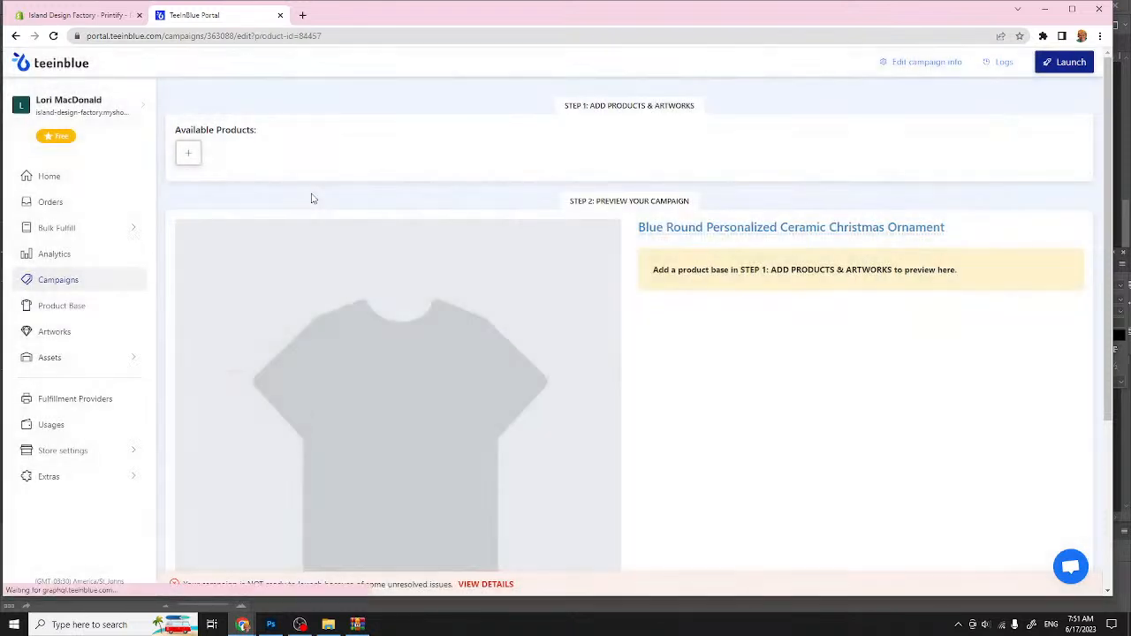
scroll(351, 227, down, 2)
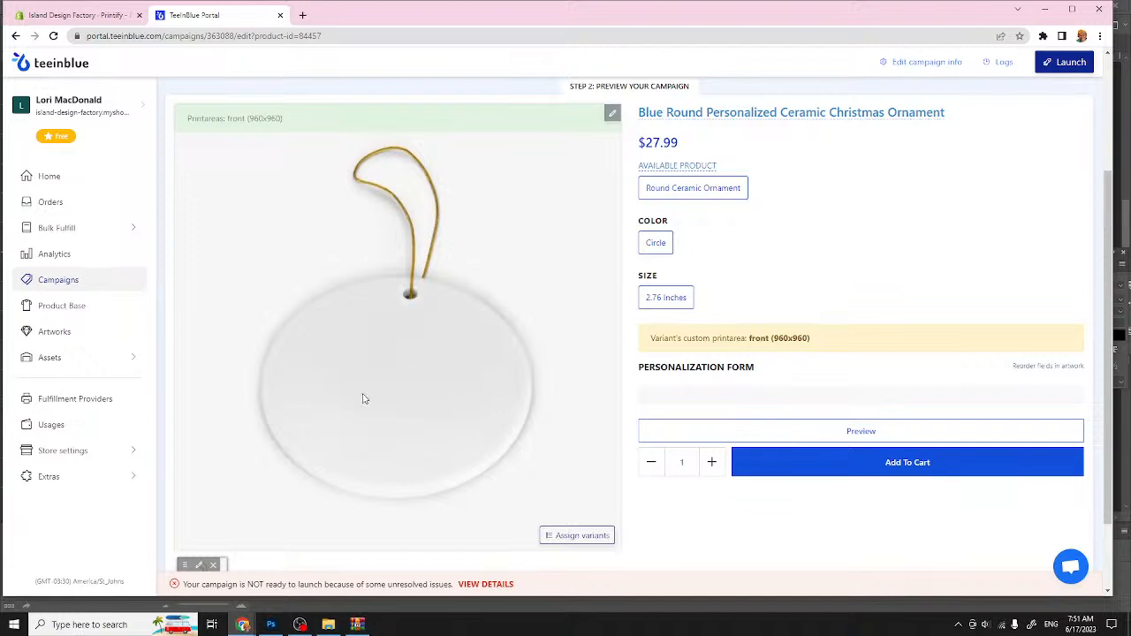
scroll(418, 376, up, 2)
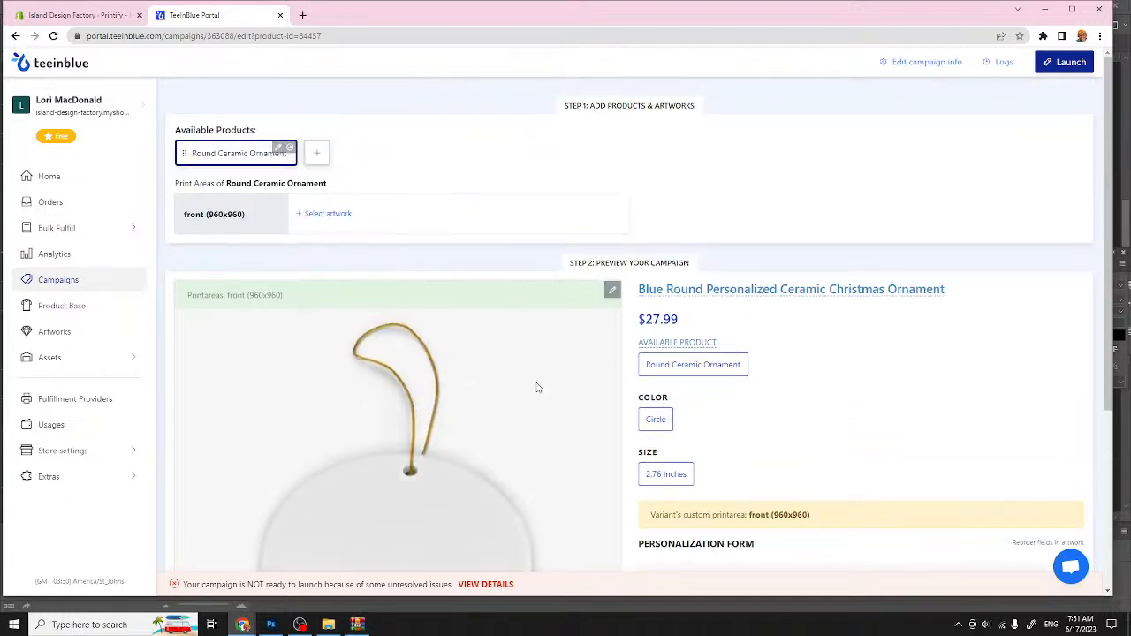
scroll(442, 400, down, 2)
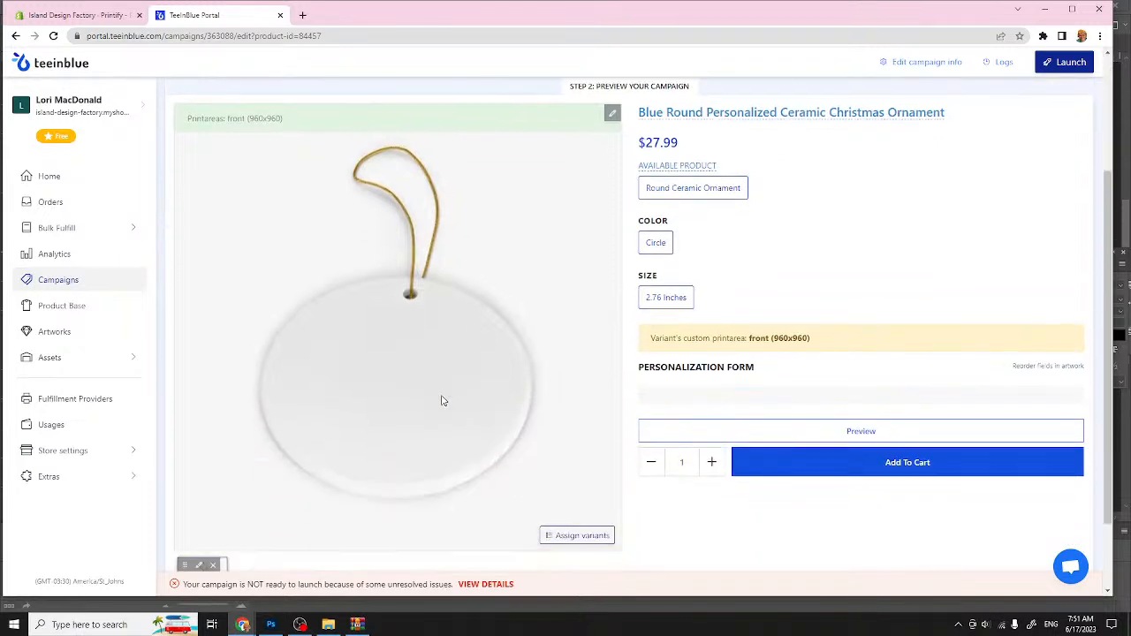
scroll(442, 400, up, 2)
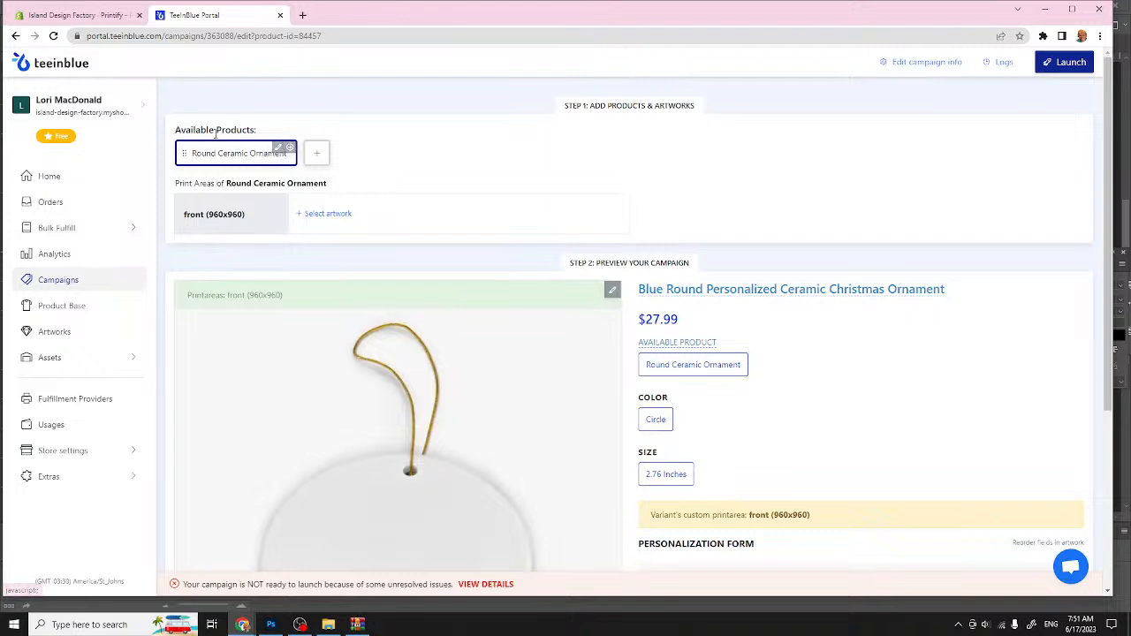
click(279, 150)
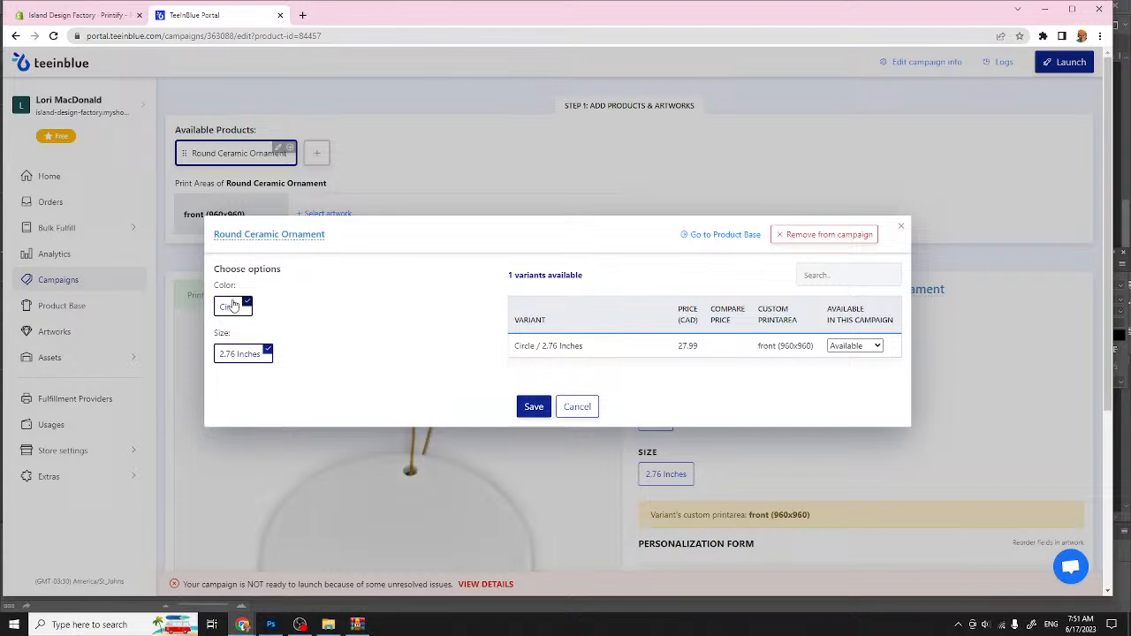
click(533, 407)
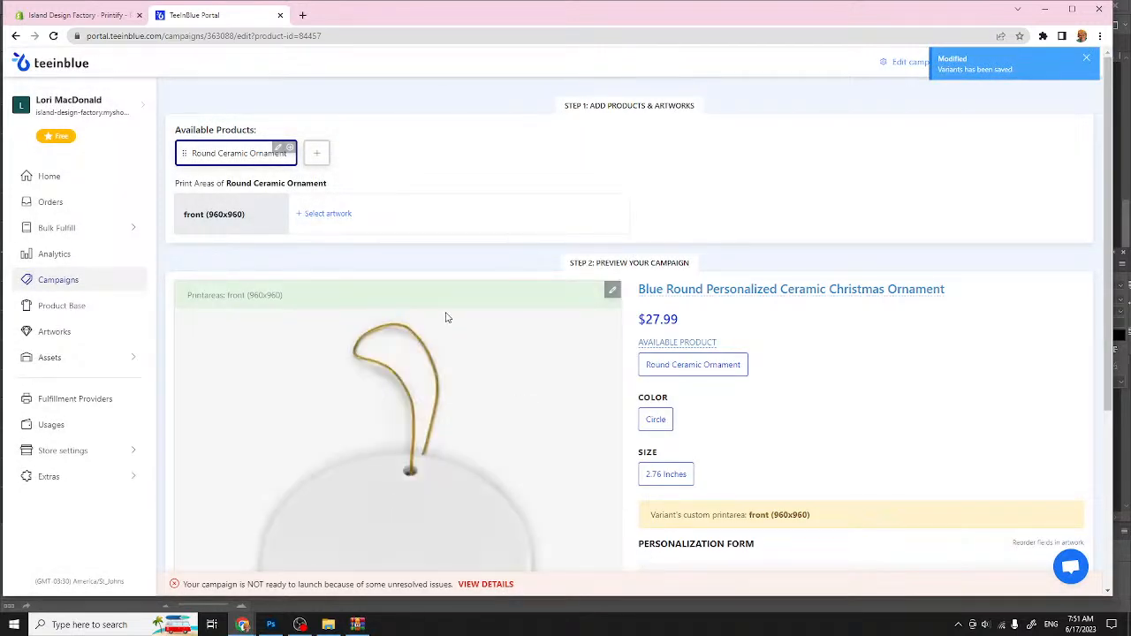
Step: Assign the Blue Sky Round Ceramic artwork to the ornament's front (960x960) print area
scroll(447, 316, down, 1)
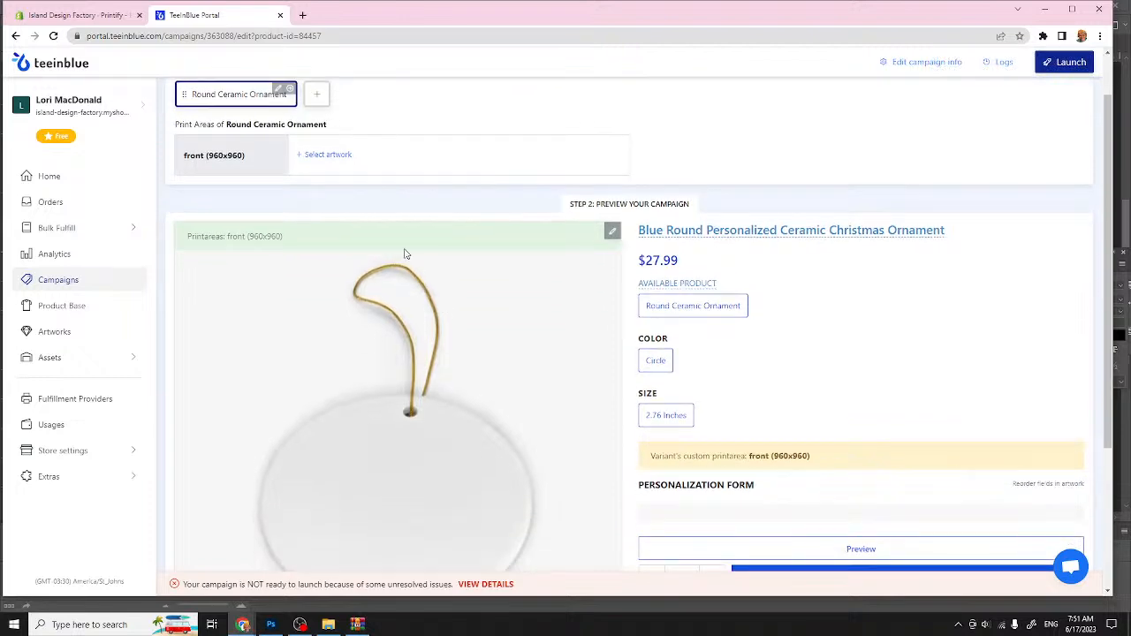
click(317, 157)
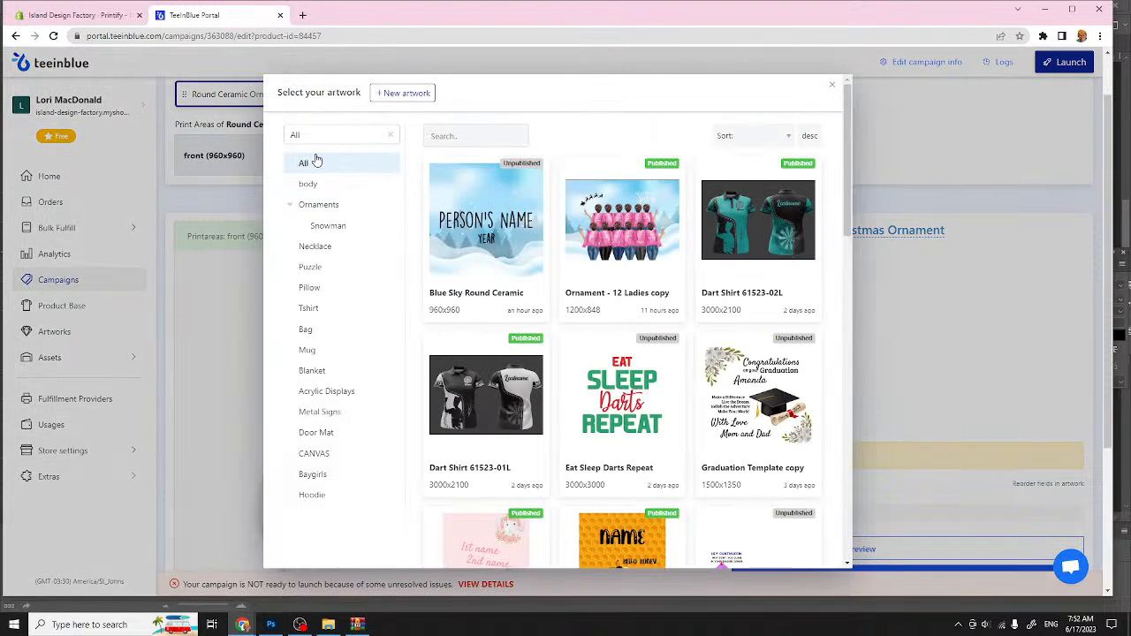
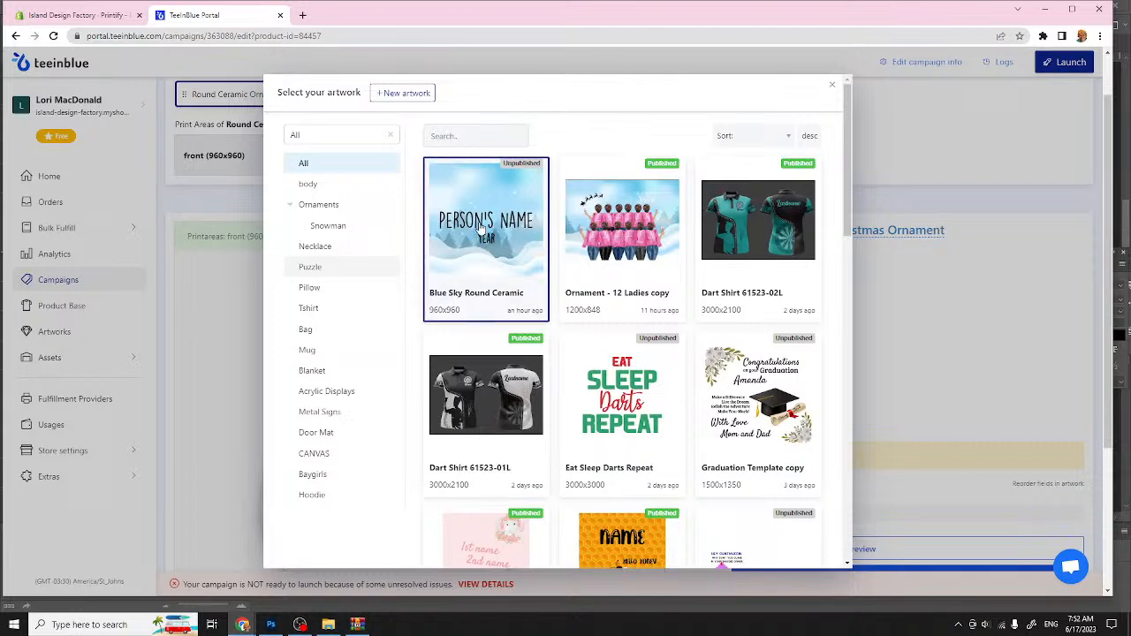
click(480, 229)
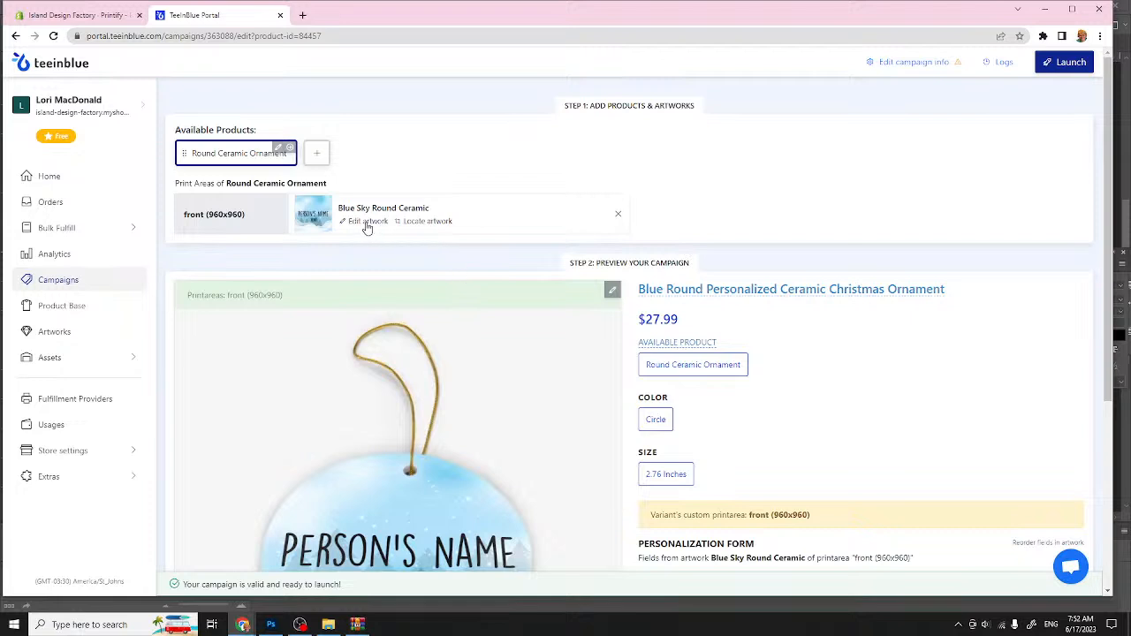
Step: Test the bg3 show/hide toggle in the campaign's personalization form, leaving it on
scroll(449, 253, down, 2)
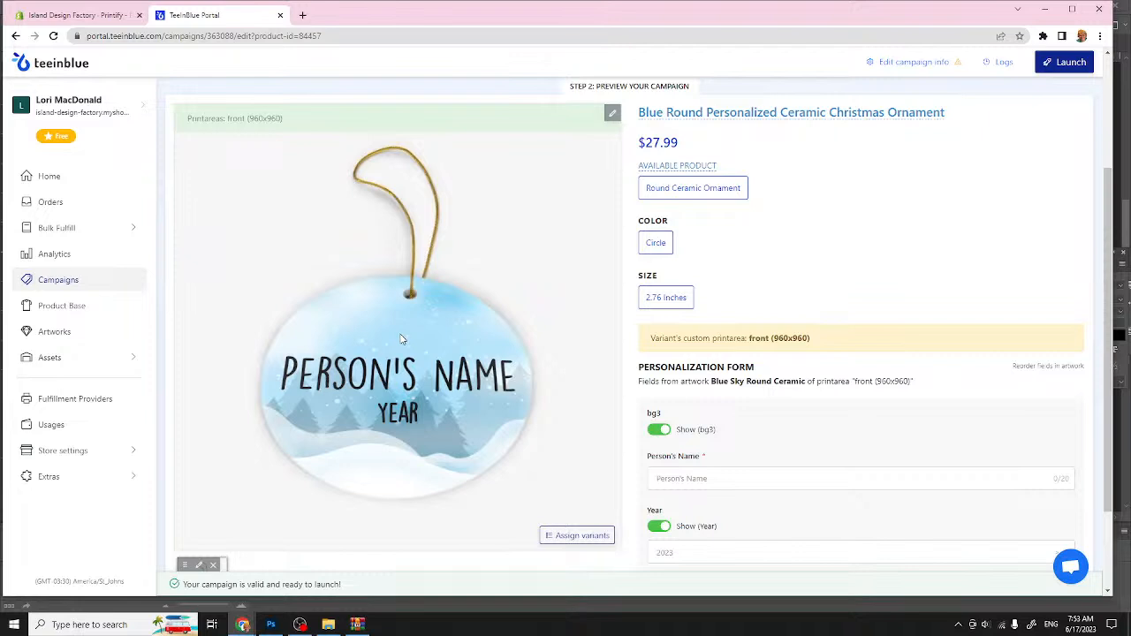
scroll(400, 339, down, 1)
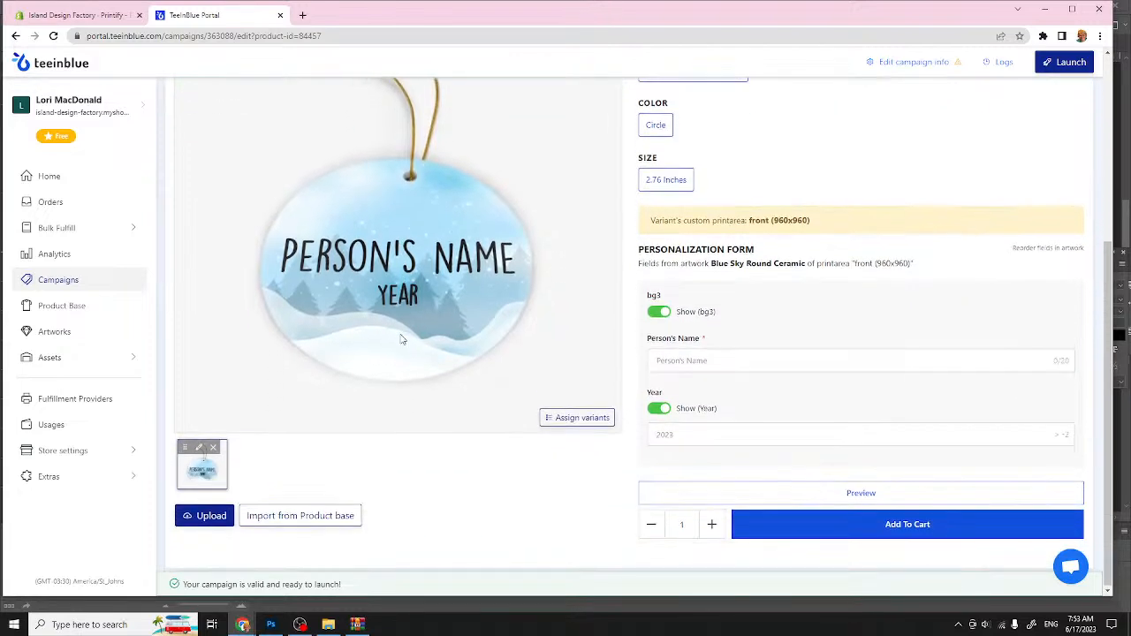
click(654, 315)
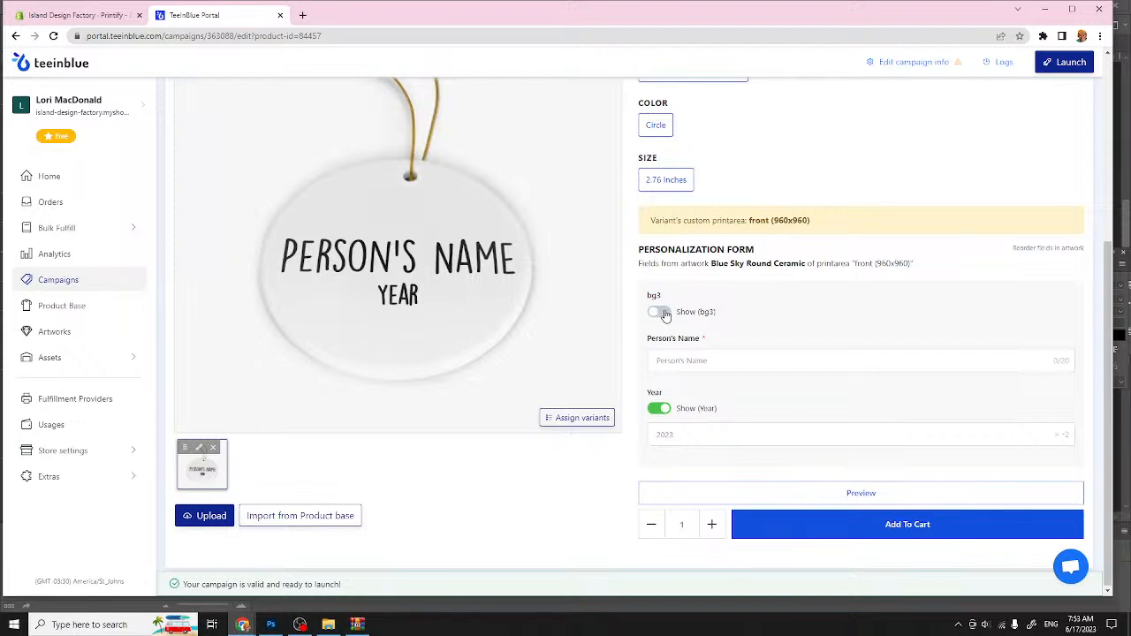
click(665, 315)
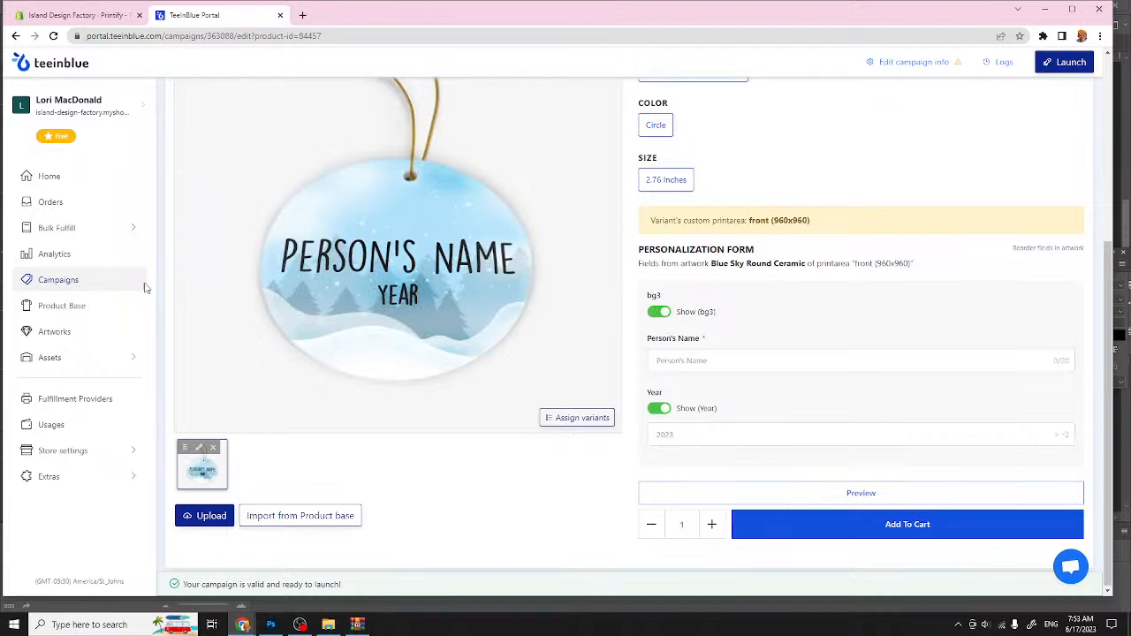
Step: Turn off the show/hide toggle option for the bg3 layer in the Blue Sky Round Ceramic artwork and save the artwork
click(50, 333)
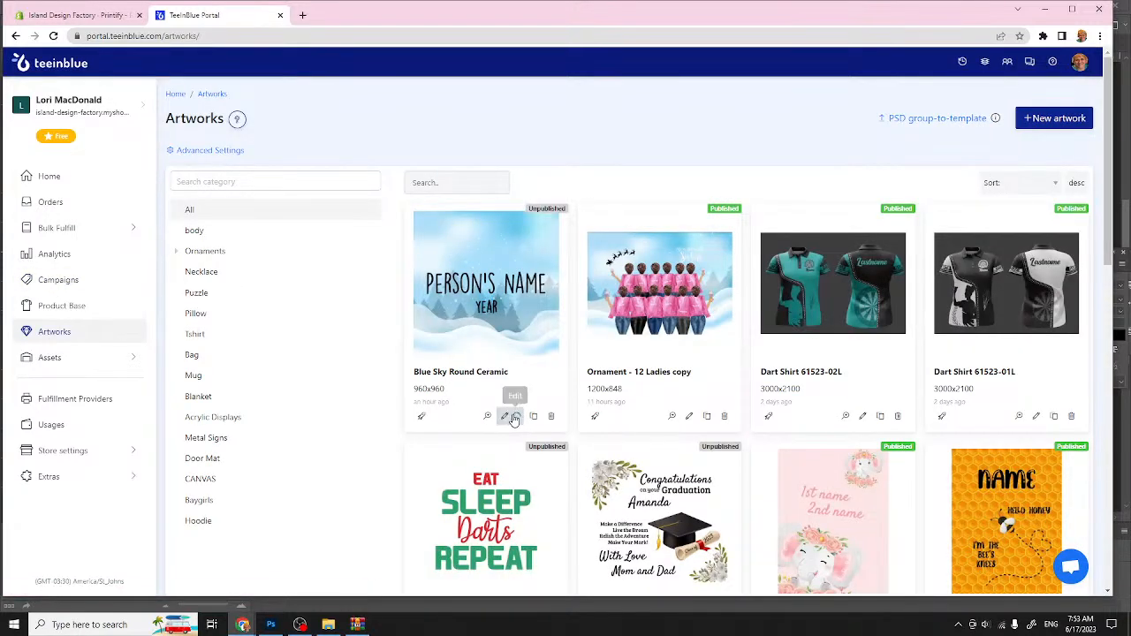
click(514, 419)
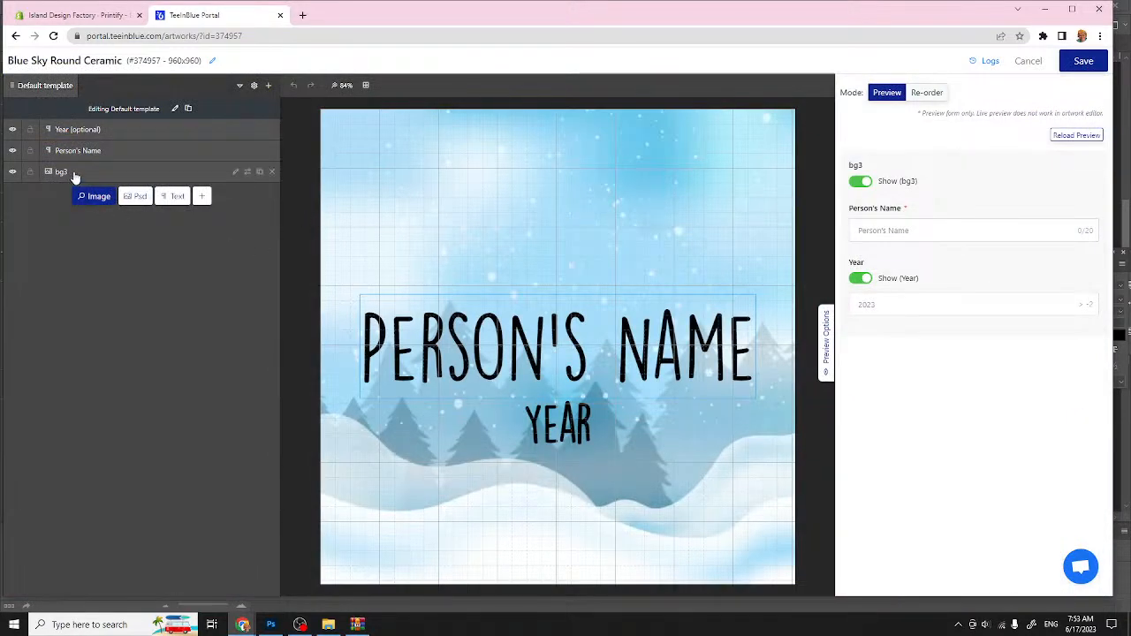
click(235, 171)
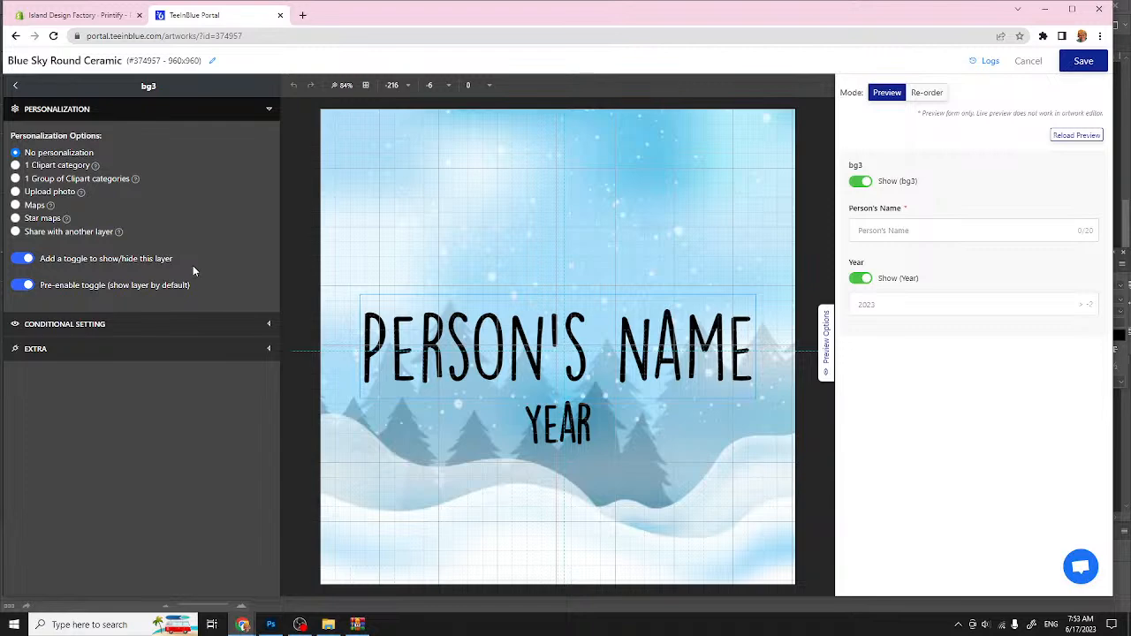
click(22, 259)
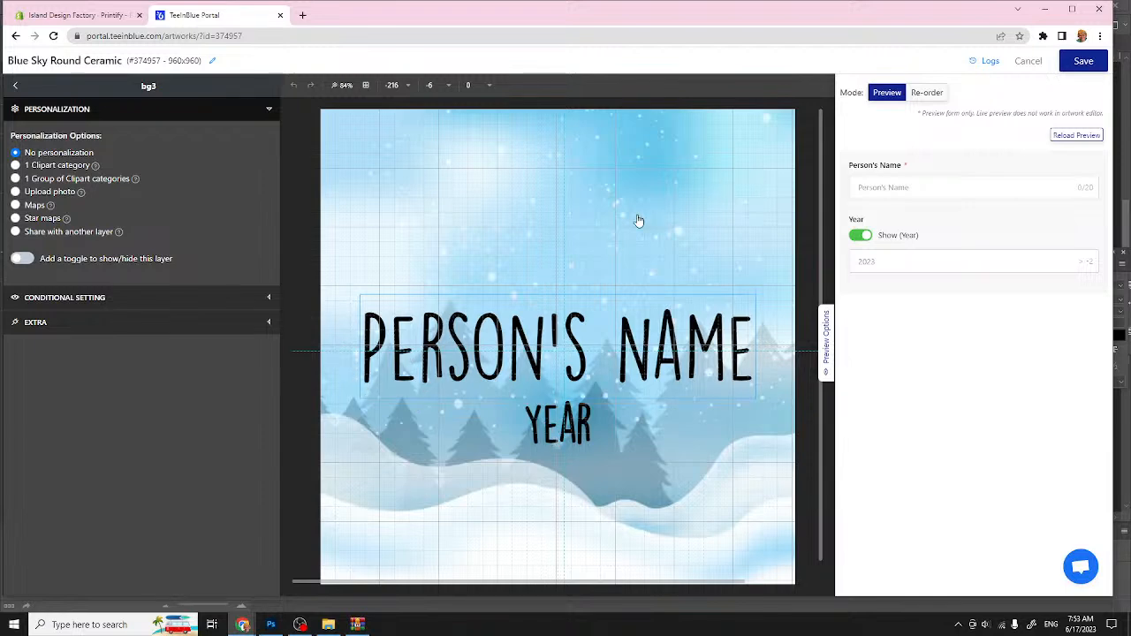
click(1083, 62)
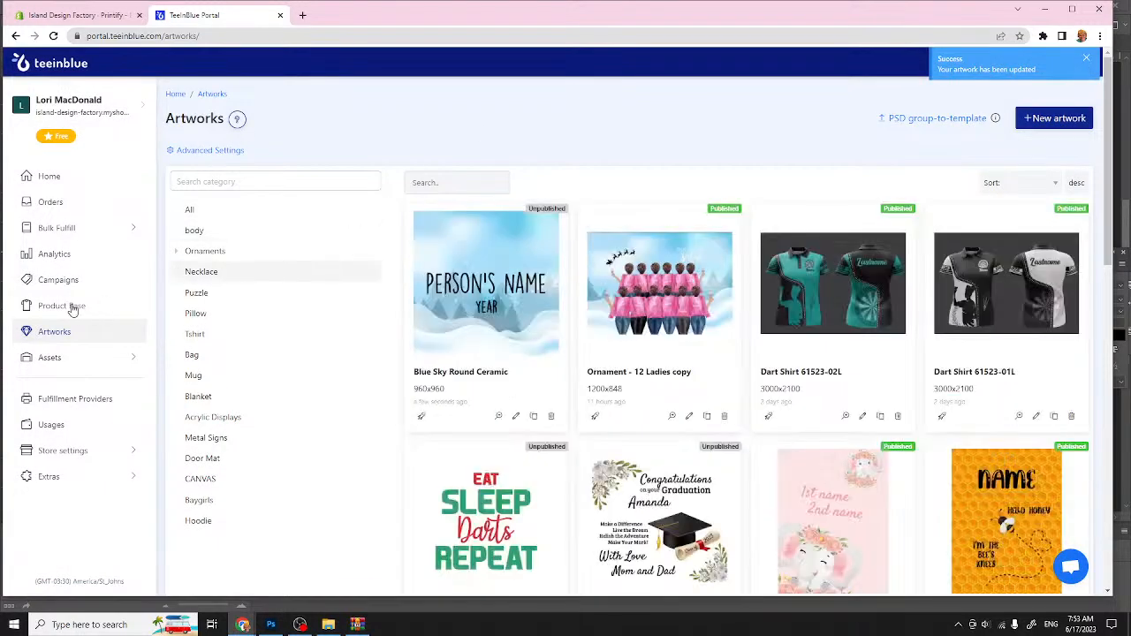
Step: Reopen the Blue Round Personalized Ceramic Christmas Ornament campaign and check its ornament preview and personalization form fields
click(71, 282)
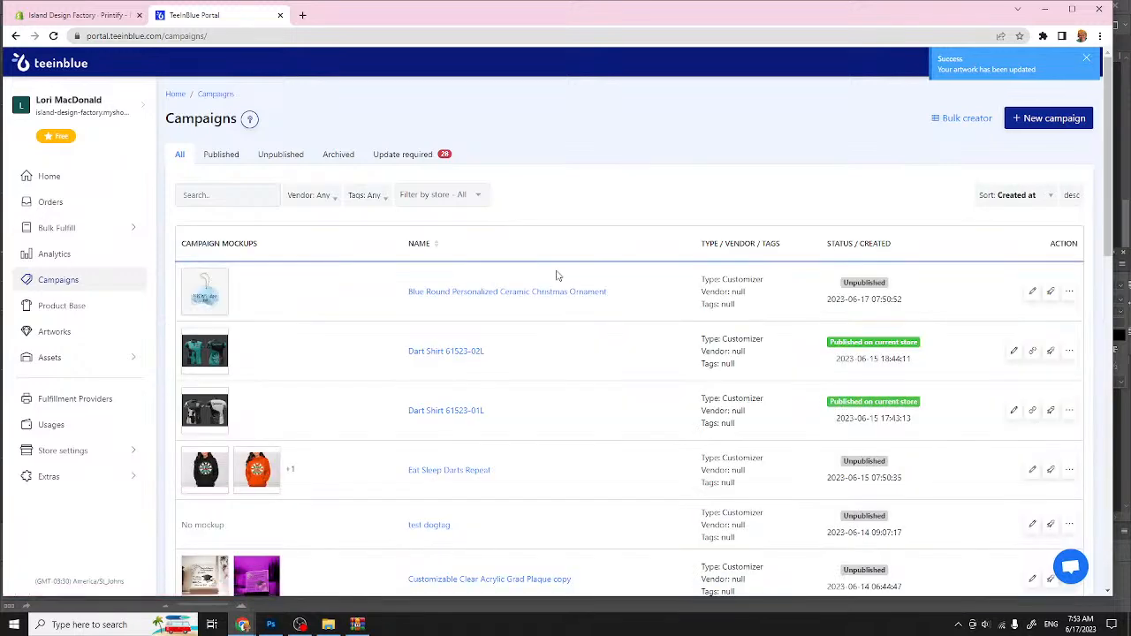
click(457, 292)
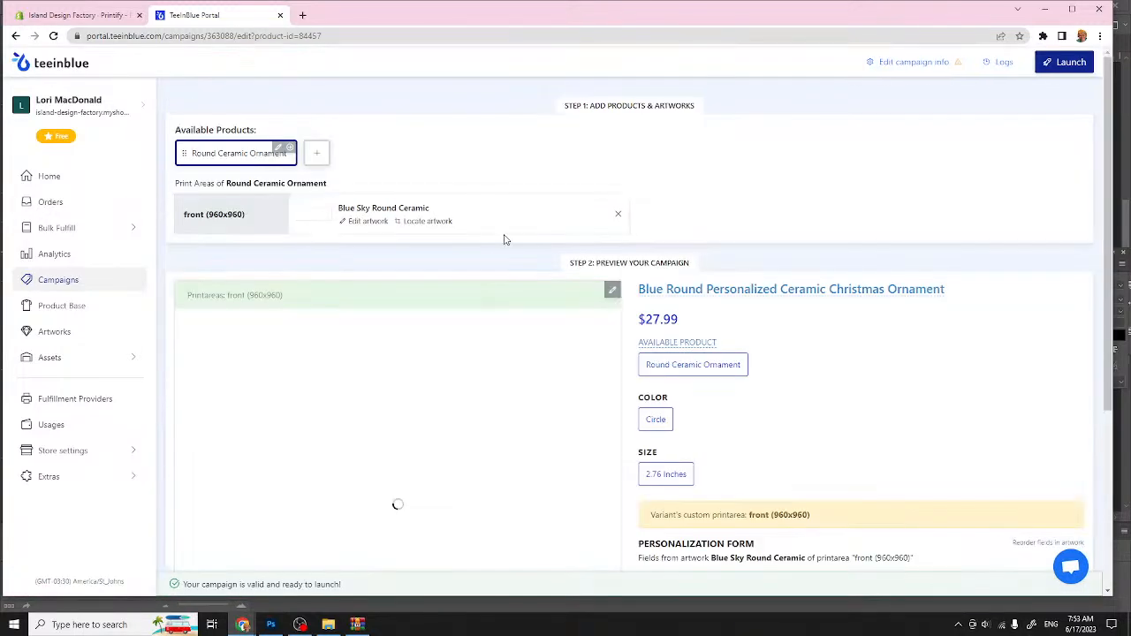
scroll(500, 258, down, 2)
scroll(504, 256, down, 1)
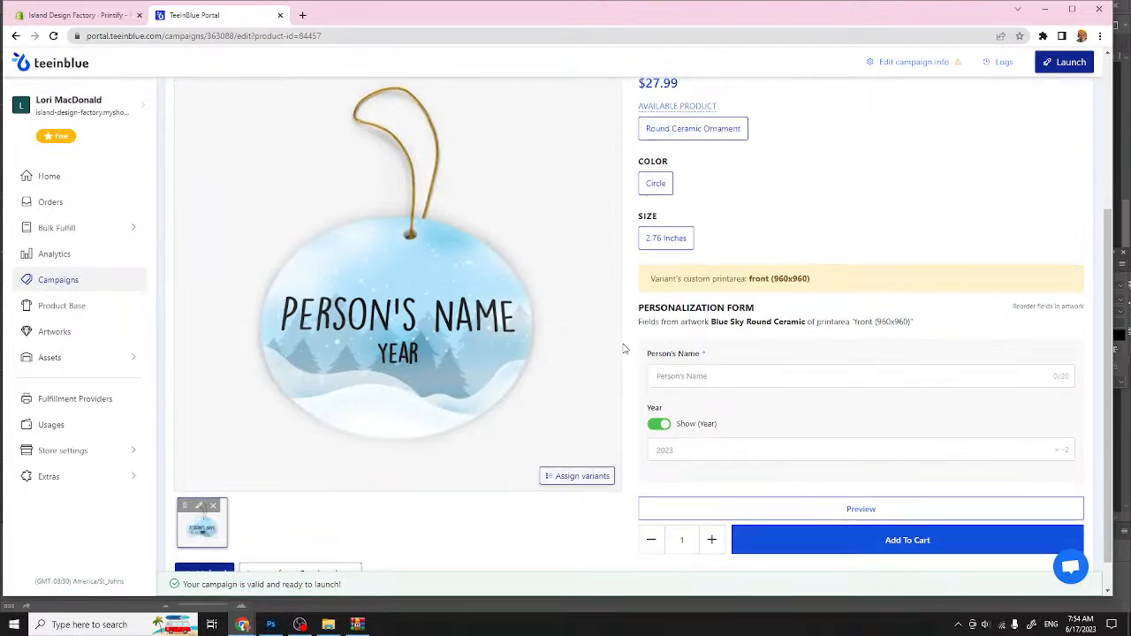
scroll(623, 349, down, 1)
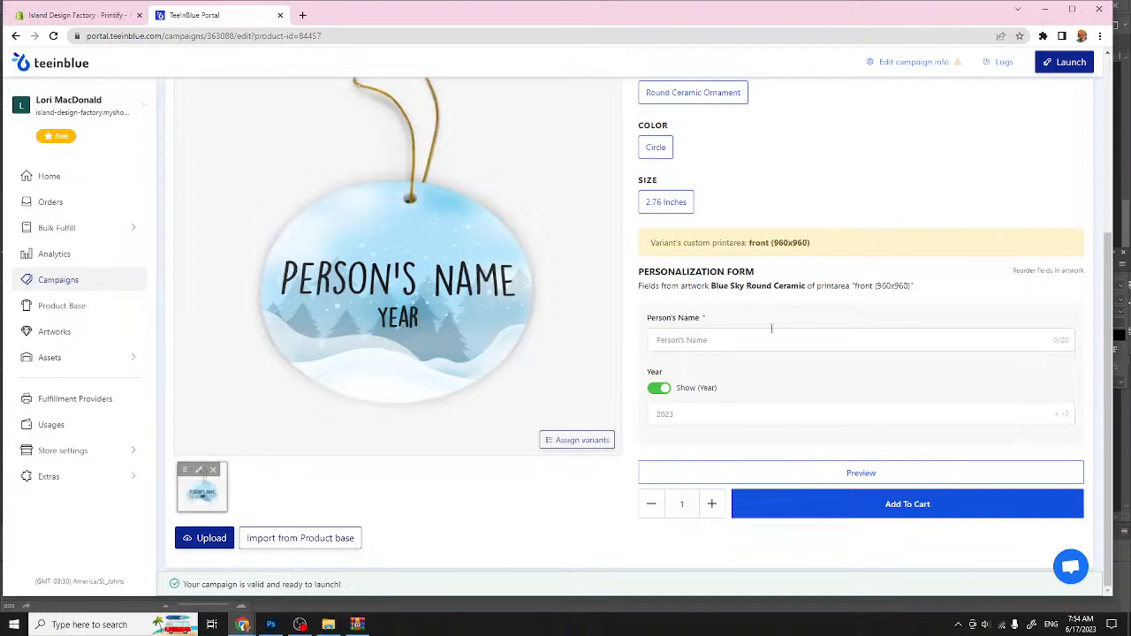
Step: Test the campaign's Person's Name field with a hyphenated first name plus surname that fills the 20-character limit
click(744, 341)
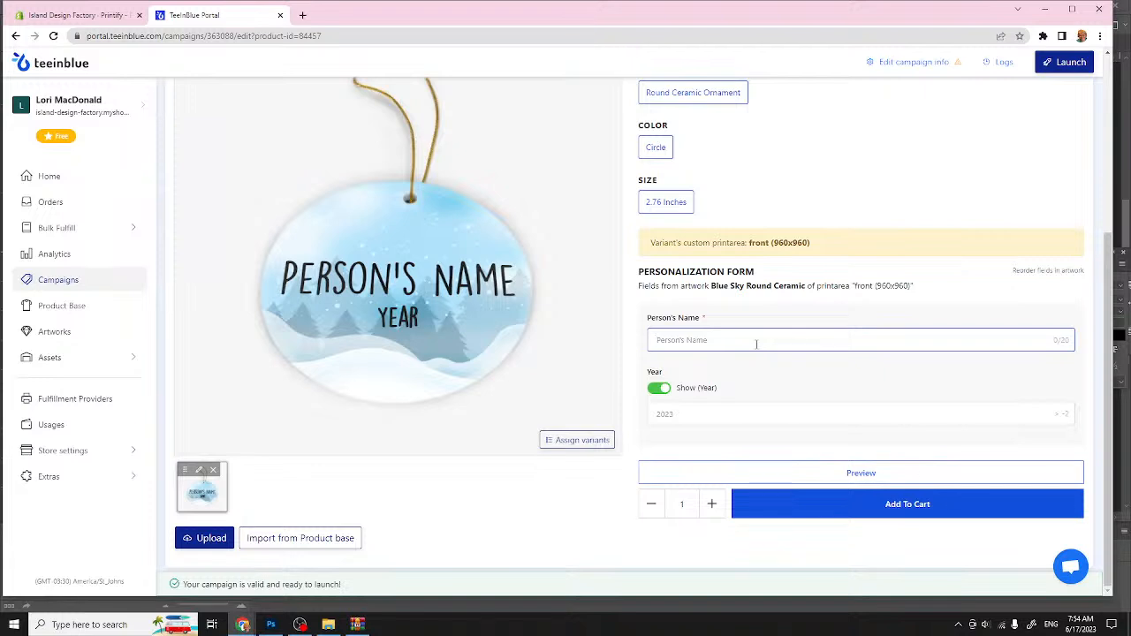
text(MARY)
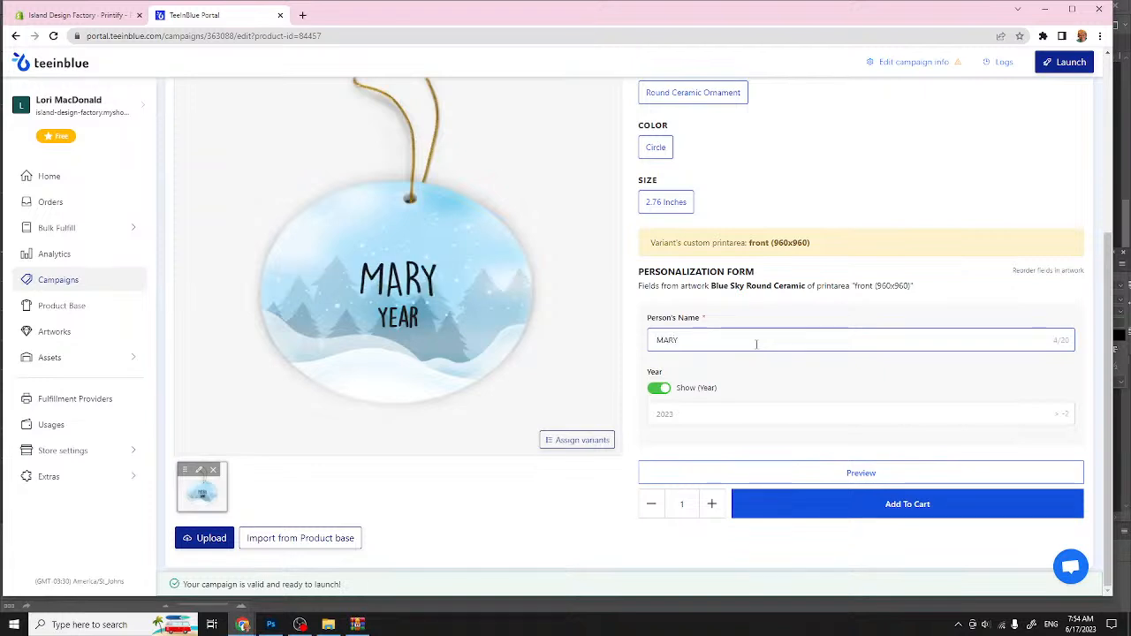
text(-ELIZ)
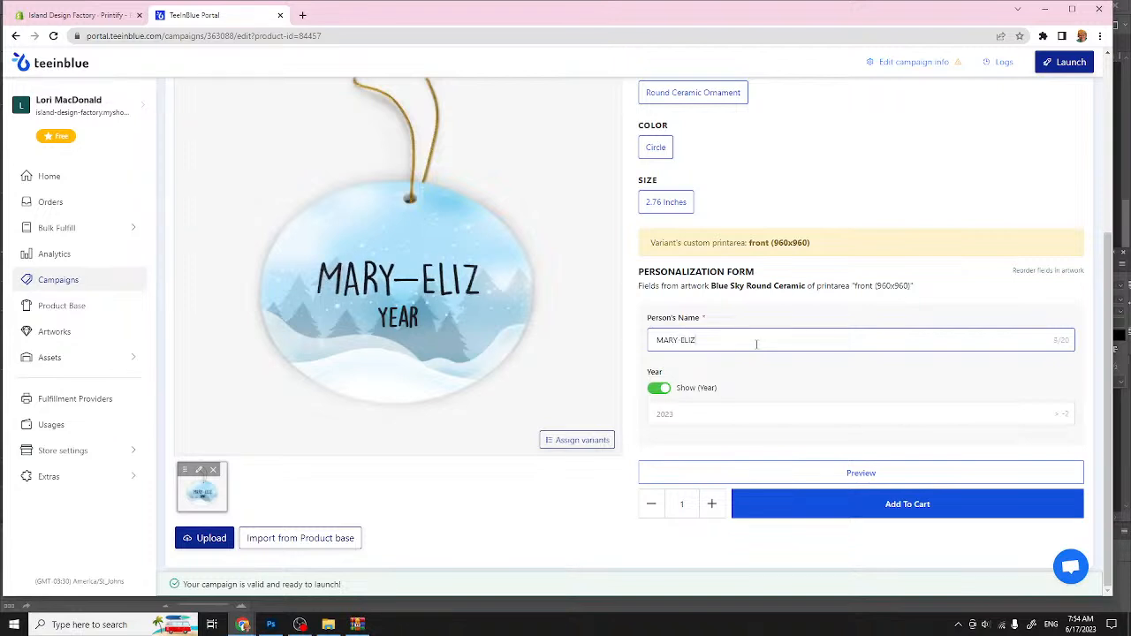
text(ABETH)
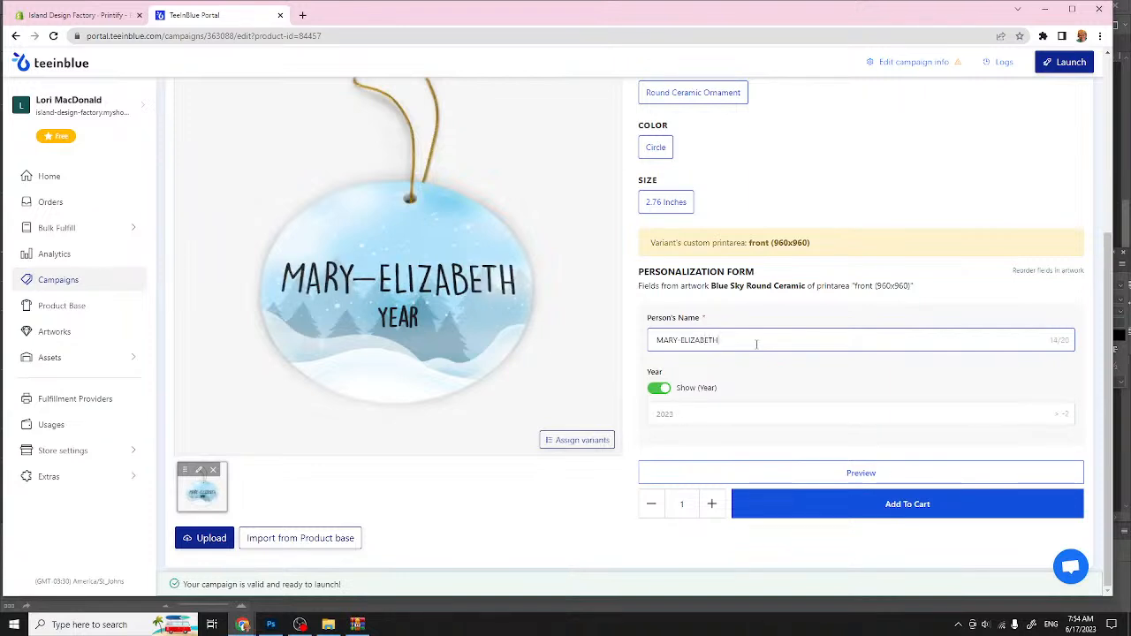
text(JONES)
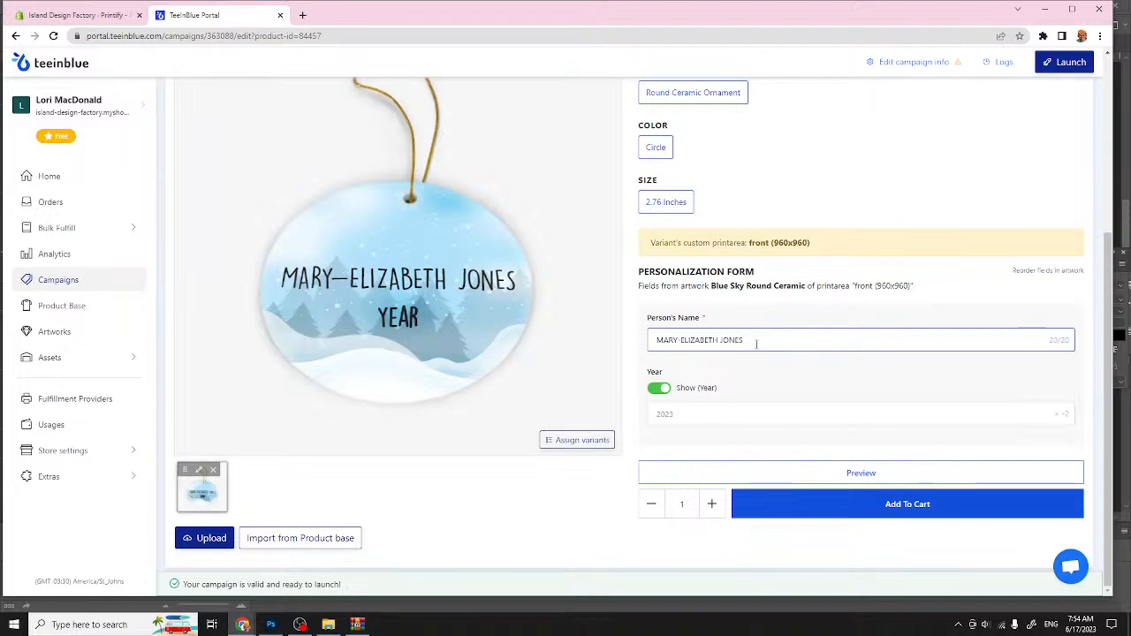
Step: Remove the surname from the Person's Name field, test the filler letters SDFDFD after the first name, and delete them again
key(BackSpace)
key(BackSpace)
key(BackSpace)
key(BackSpace)
key(BackSpace)
key(BackSpace)
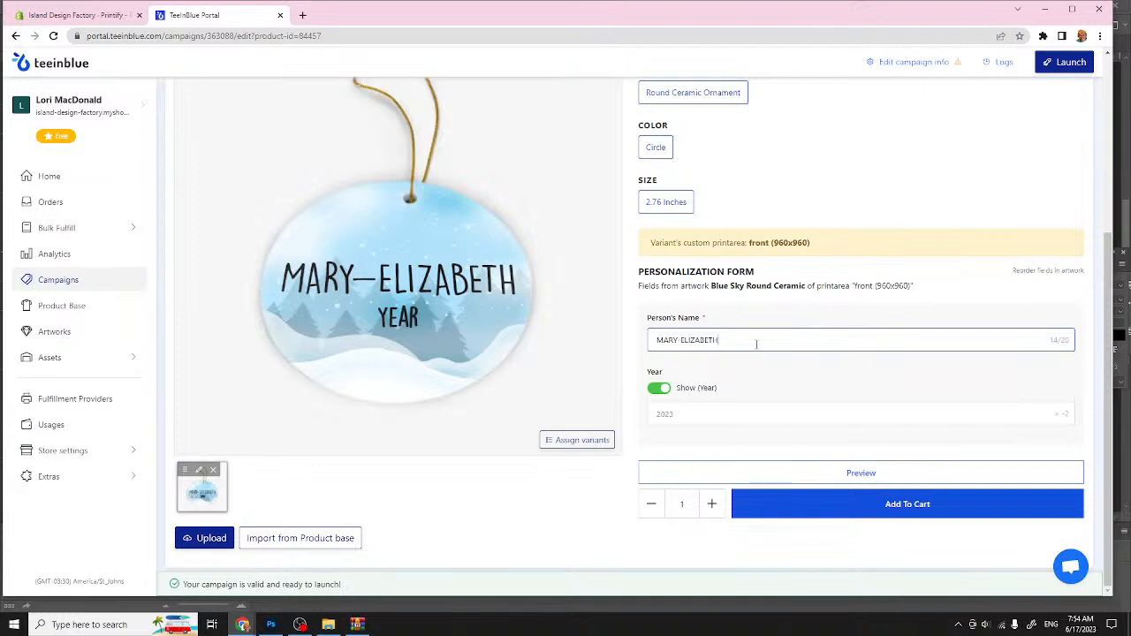
text(SDFDFD)
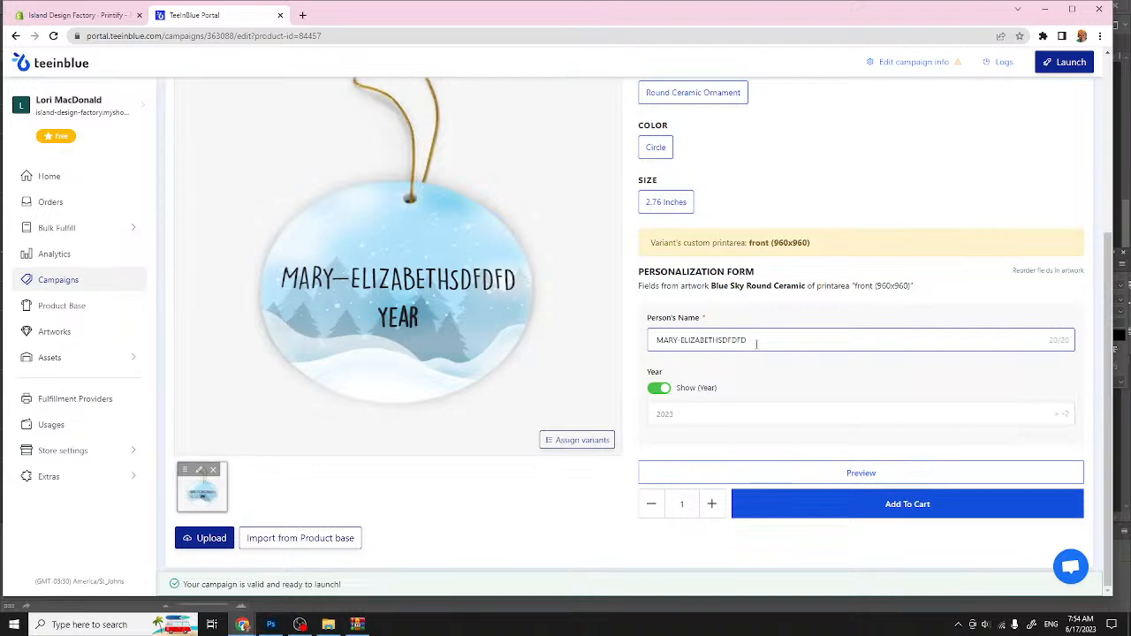
key(BackSpace)
key(BackSpace)
key(BackSpace)
key(BackSpace)
key(BackSpace)
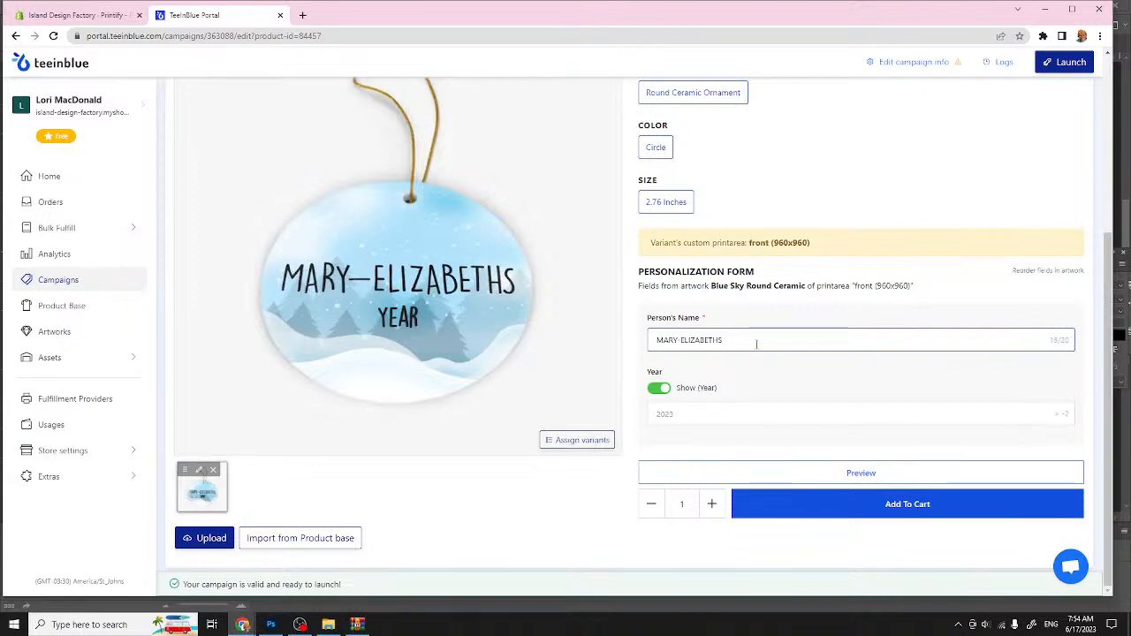
key(BackSpace)
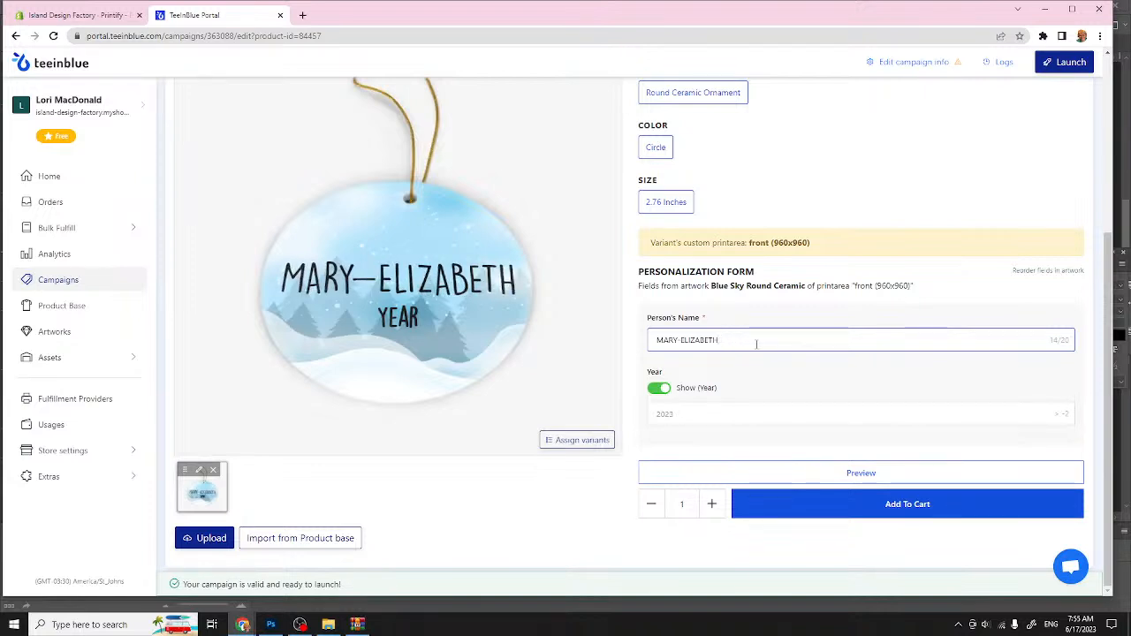
Step: Test the Year field with 2023, and turn off the Show (Year) toggle
click(679, 417)
text(2023)
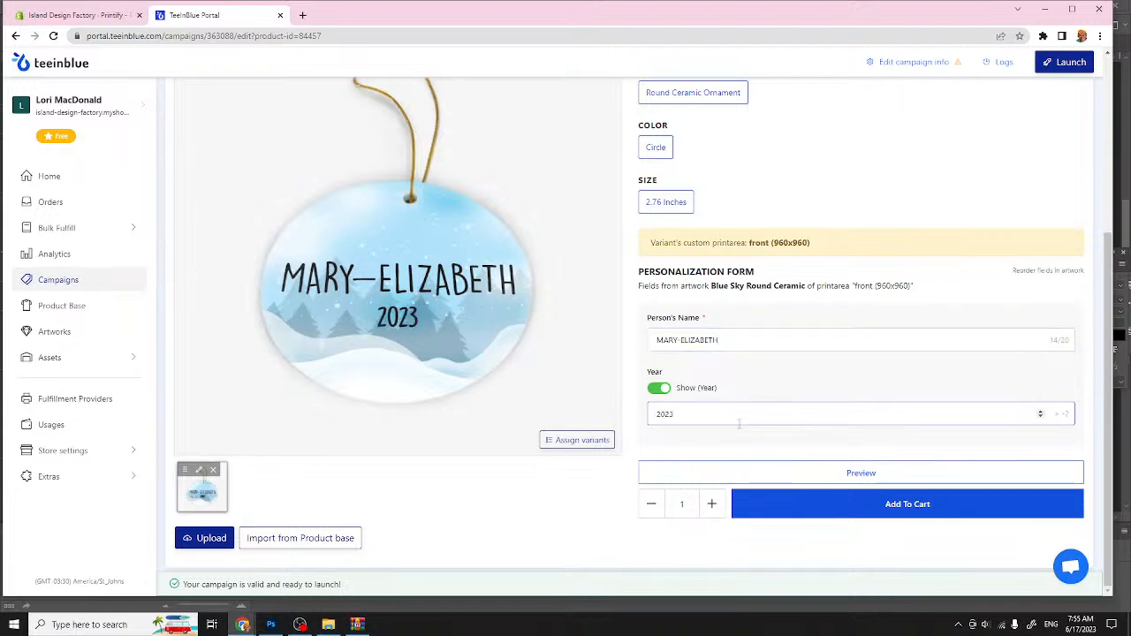
click(656, 390)
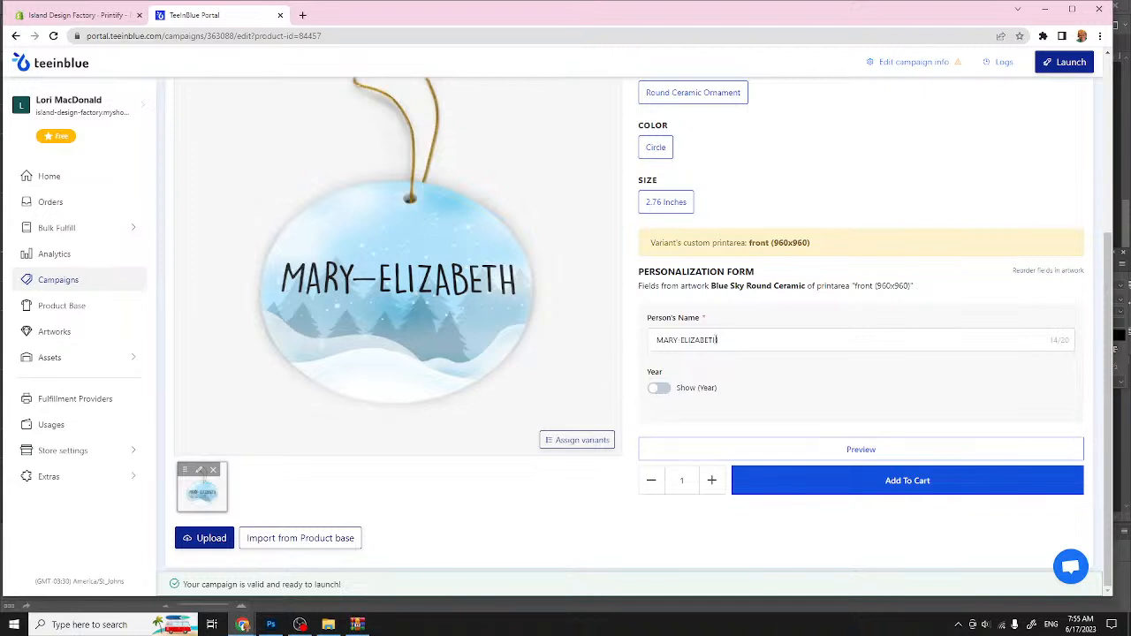
Step: Replace the long name in the Person's Name field with a four-letter first name to test the preview's text size
drag(718, 339, 620, 340)
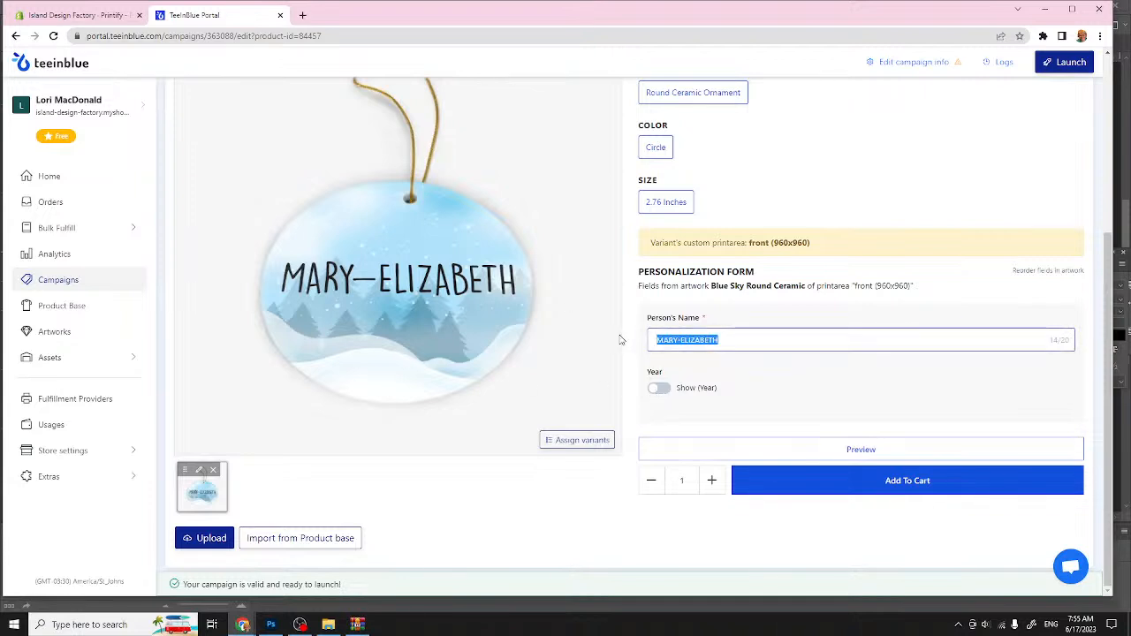
text(LISA)
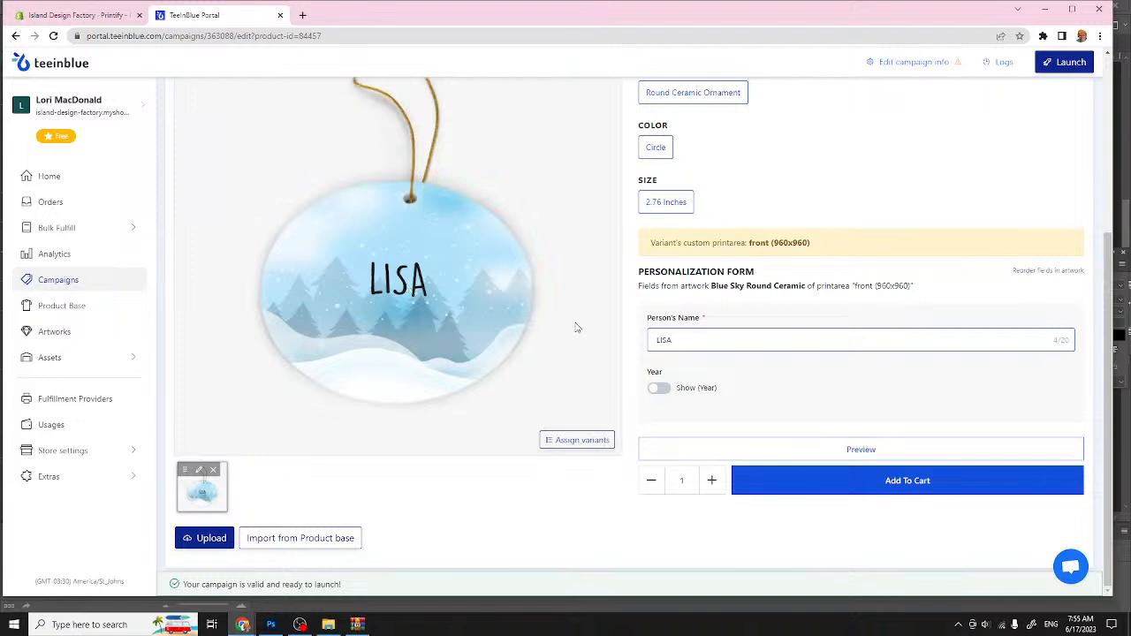
drag(680, 342, 643, 344)
Step: Open the Blue Winter Scene for Round Ornament artwork and correct the Name layer's default text to "Person's Name"
click(62, 332)
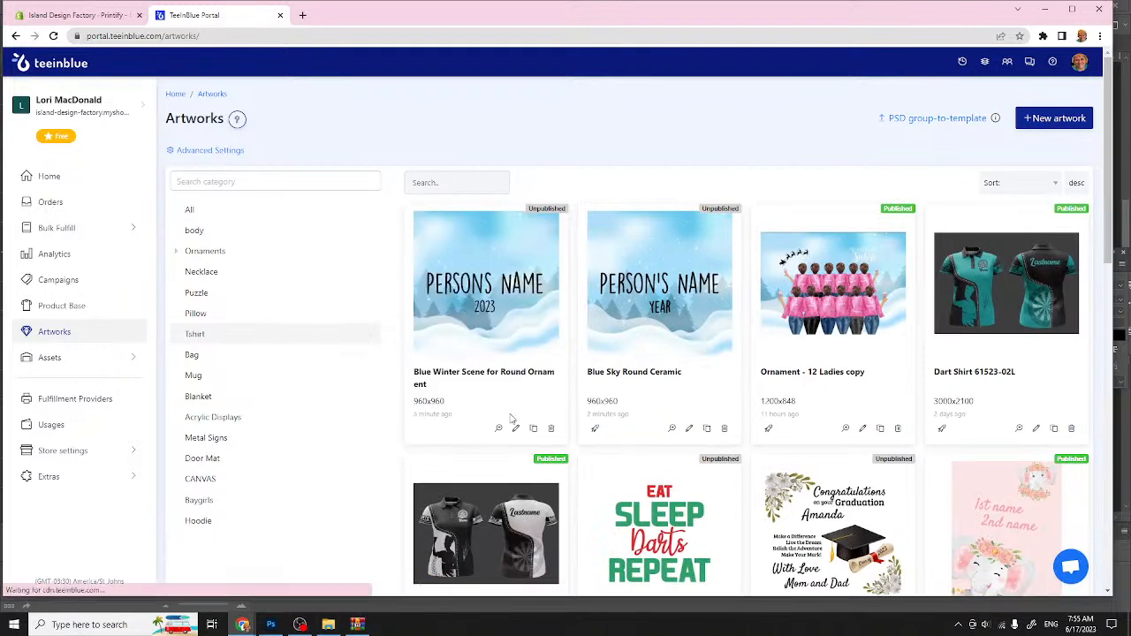
click(515, 429)
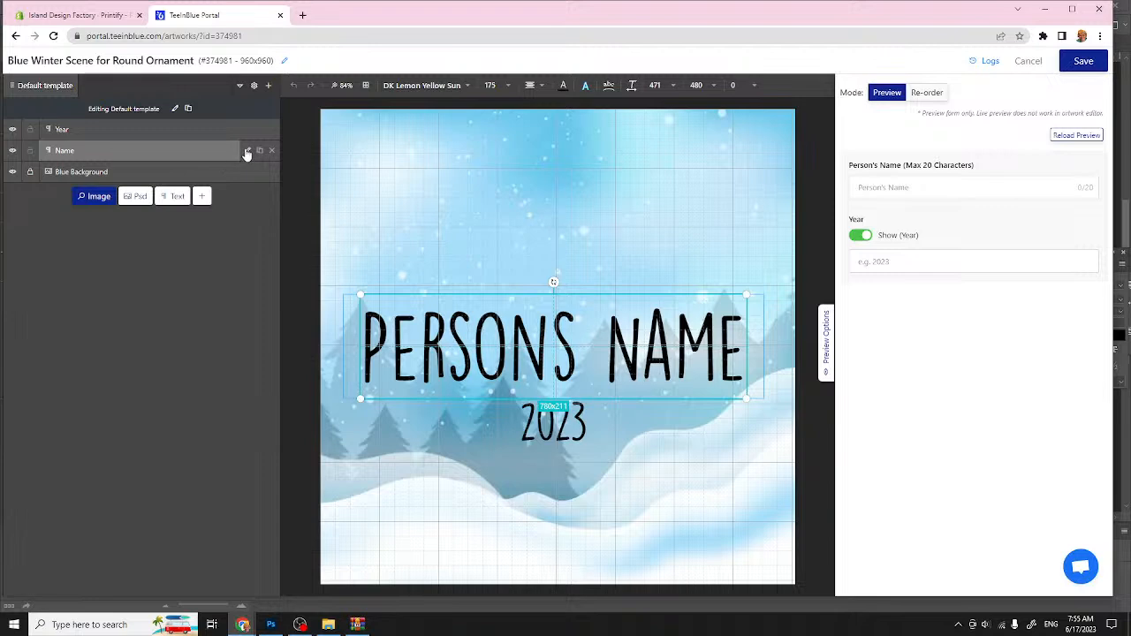
click(247, 150)
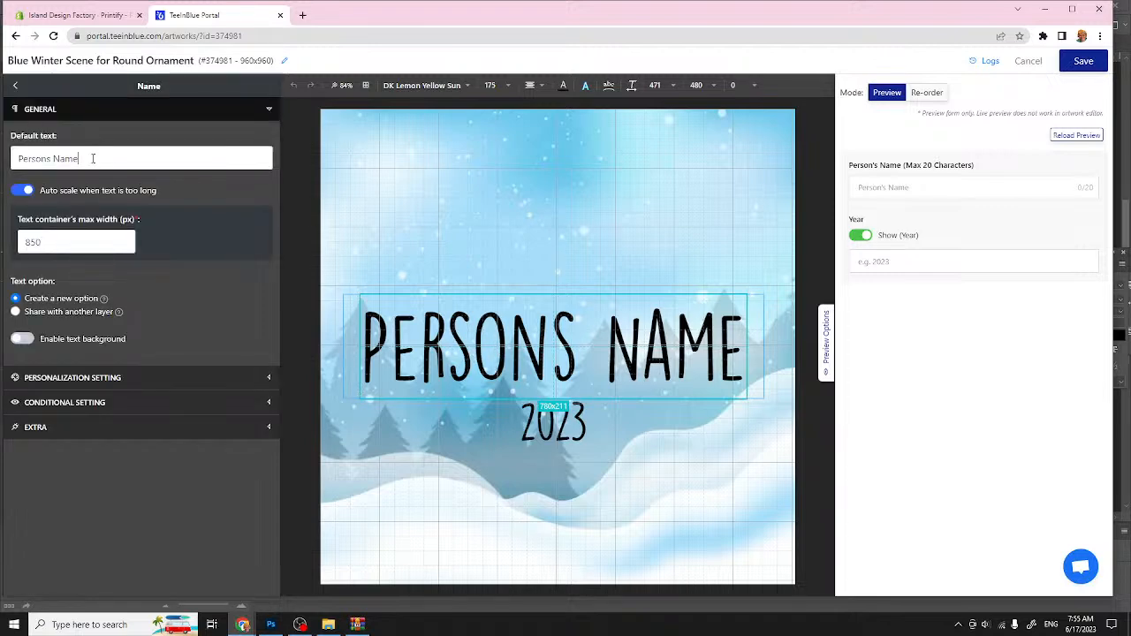
drag(95, 160, 2, 147)
text(Name)
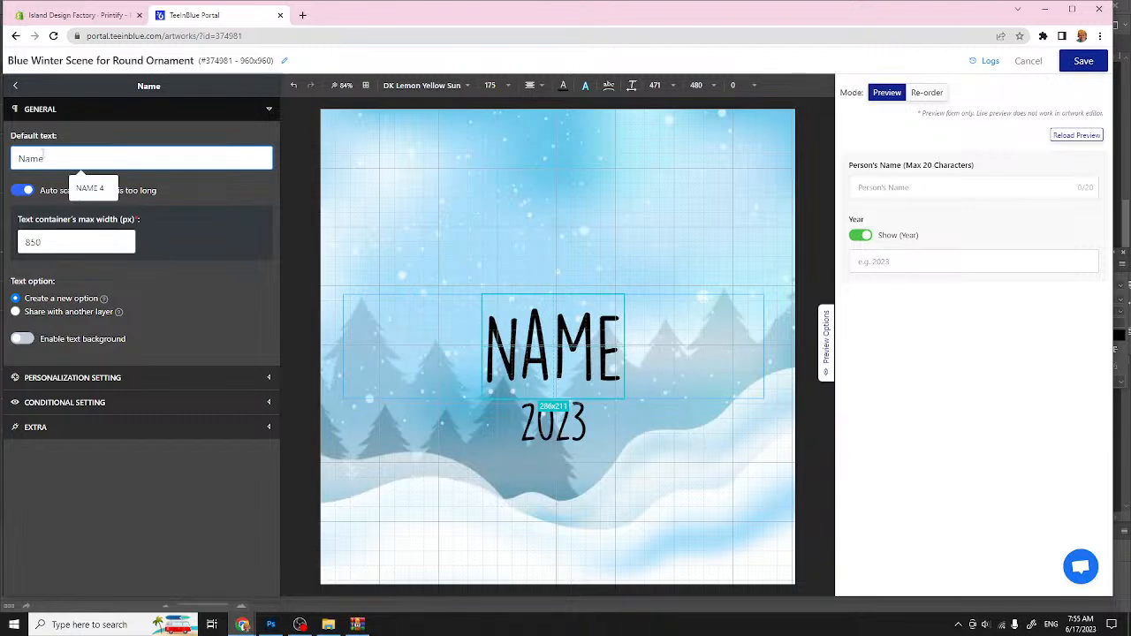
drag(43, 158, 3, 167)
text(Pe)
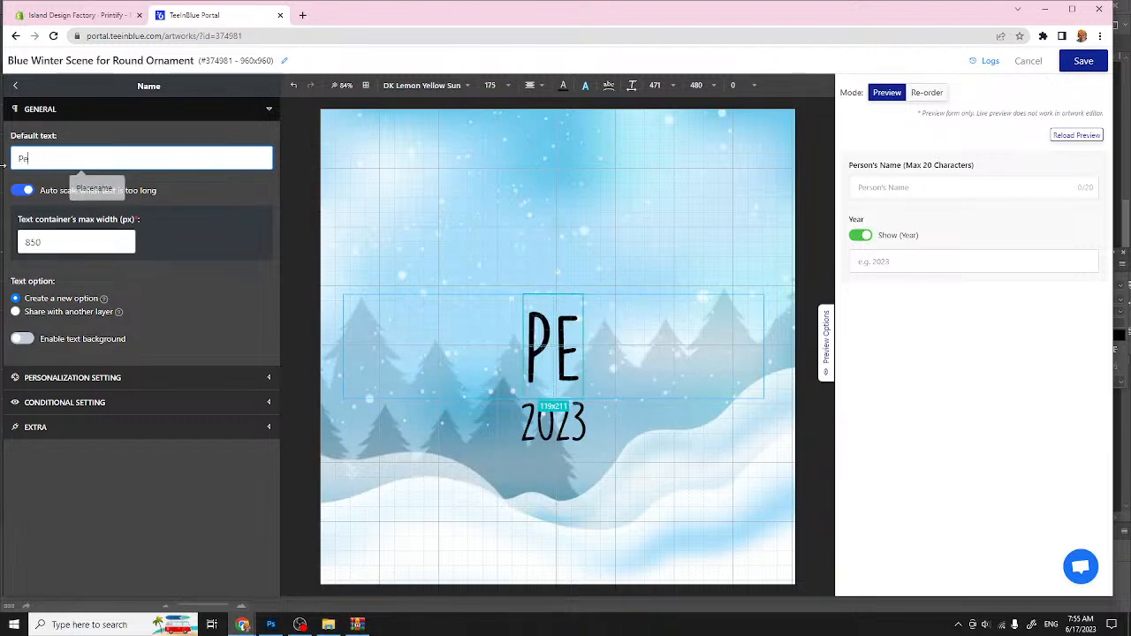
text(rson's Name)
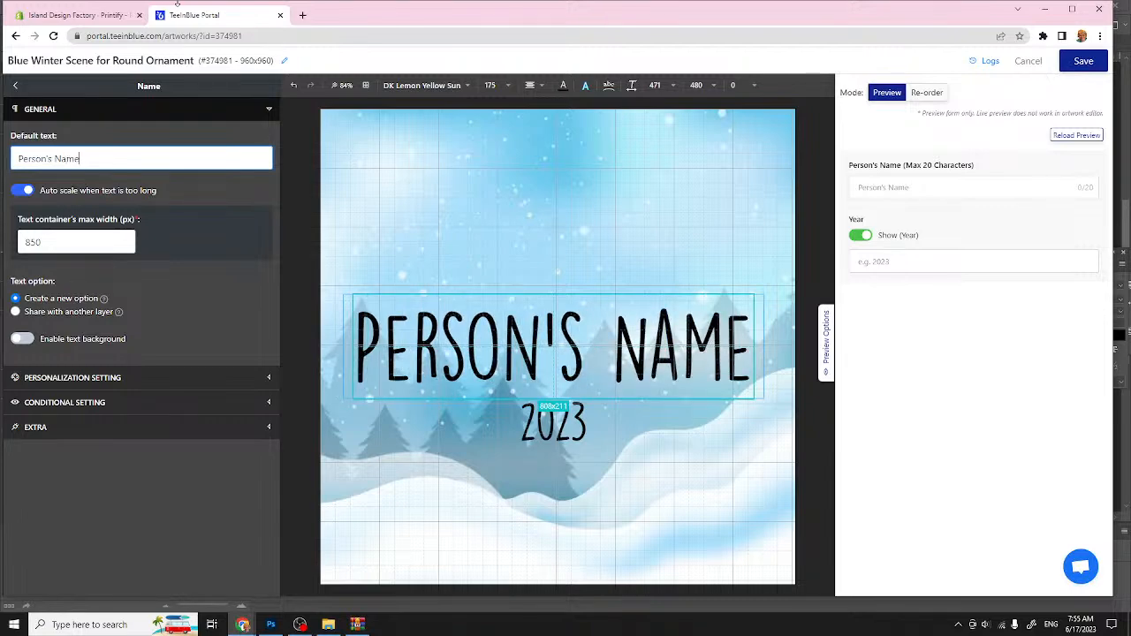
Step: Set the Name layer's font size to 300, check it with auto scale turned off and back on, and save the artwork
click(485, 86)
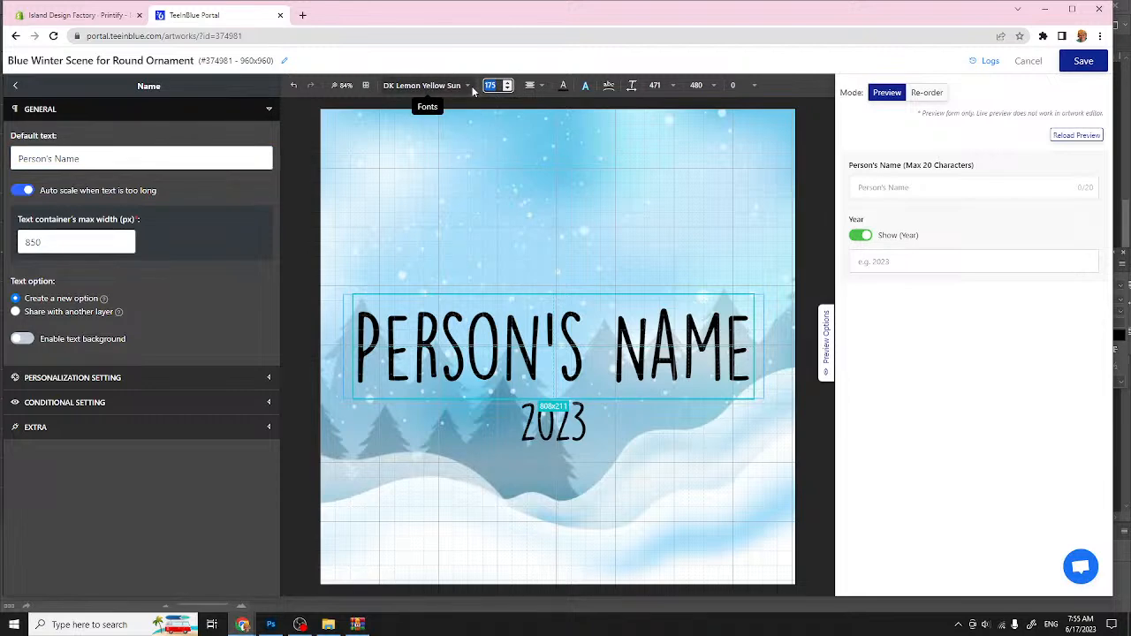
text(300)
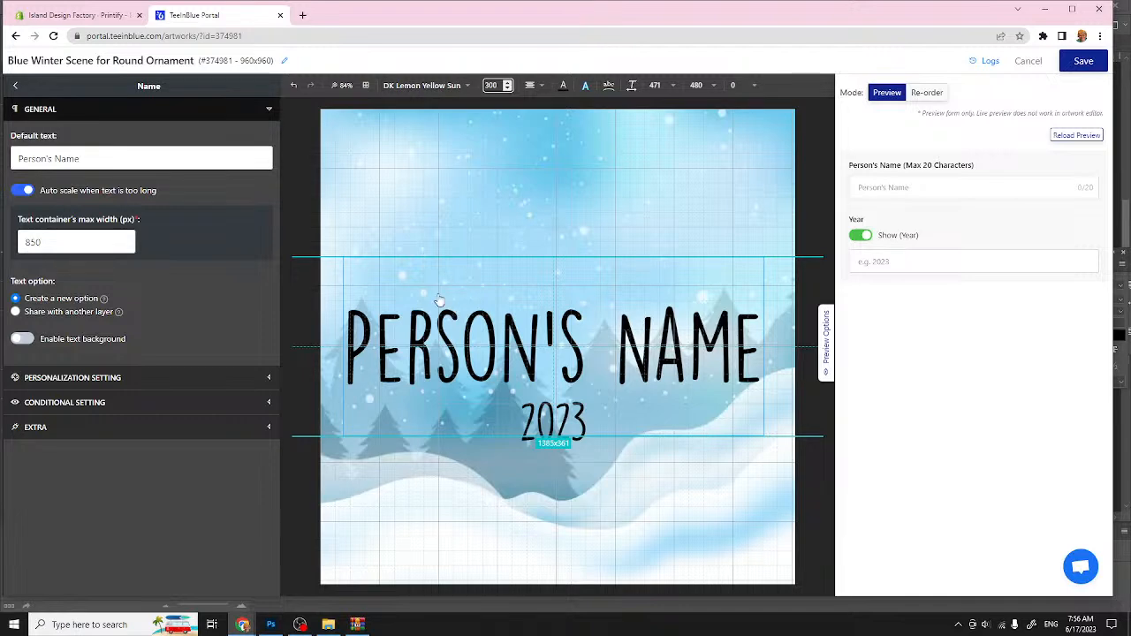
click(19, 191)
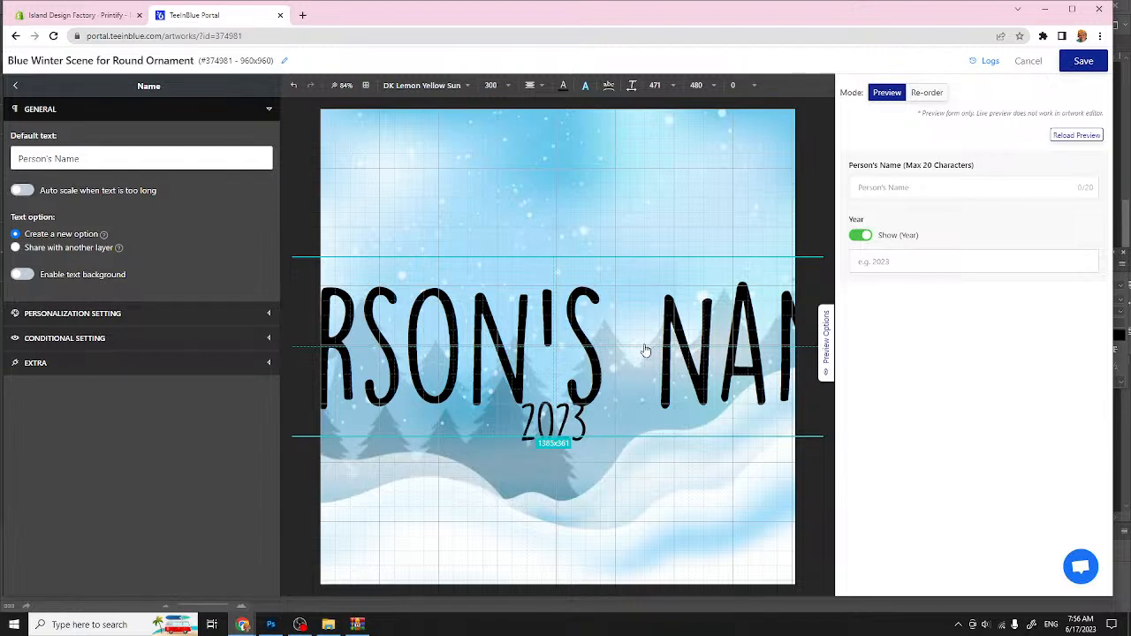
click(22, 191)
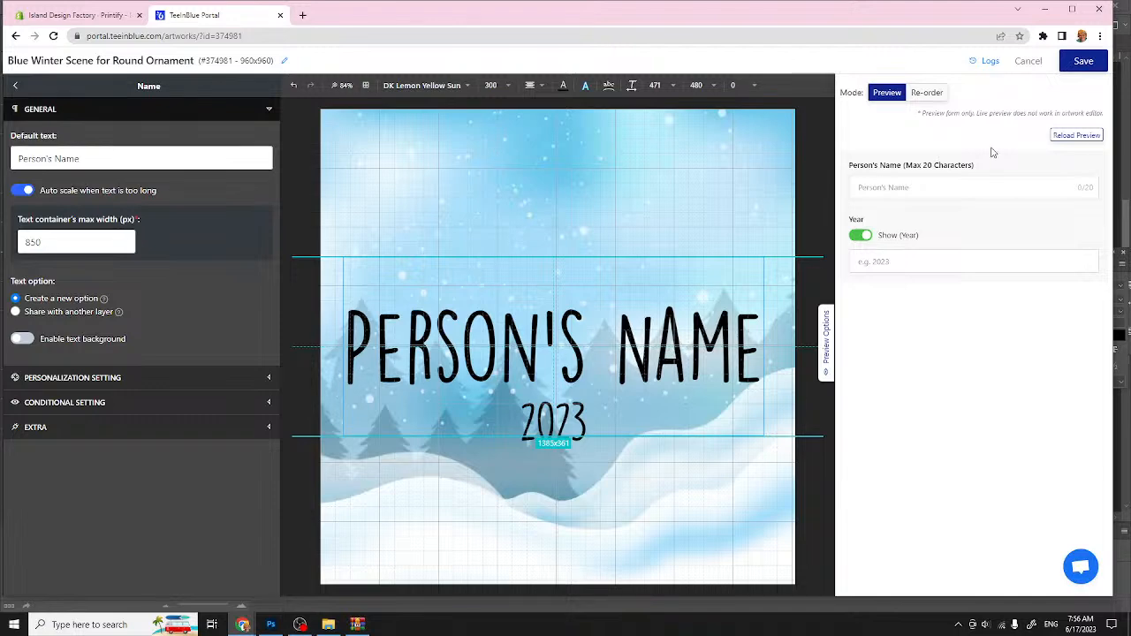
click(1083, 62)
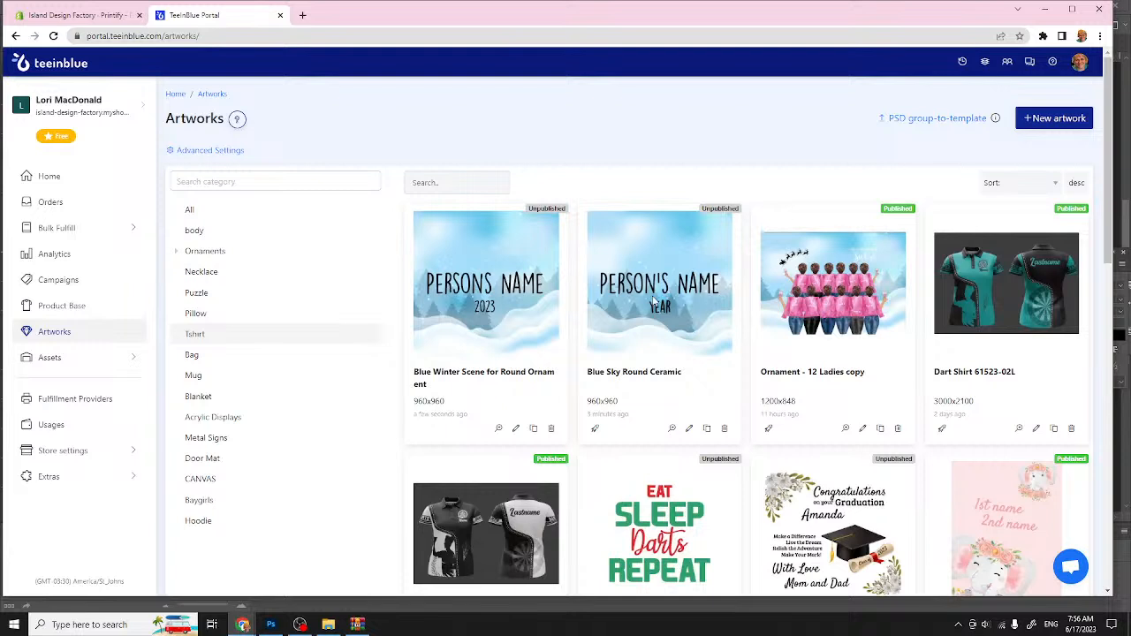
Step: Reopen the Blue Round Personalized Ceramic Christmas Ornament campaign and test its Person's Name field with a short first name
click(68, 284)
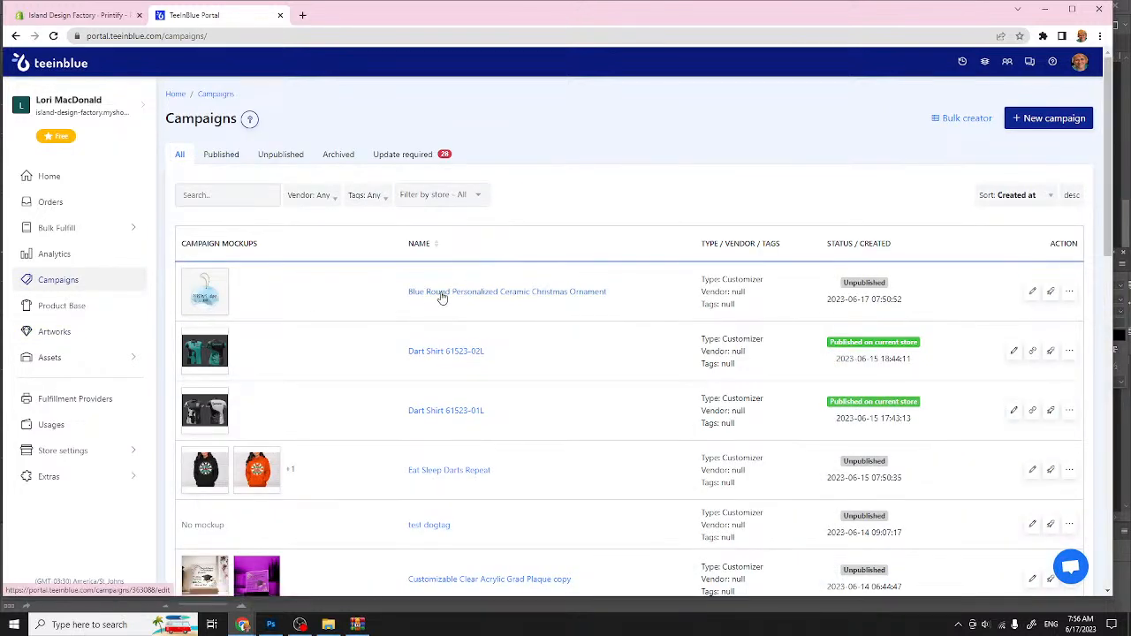
click(442, 294)
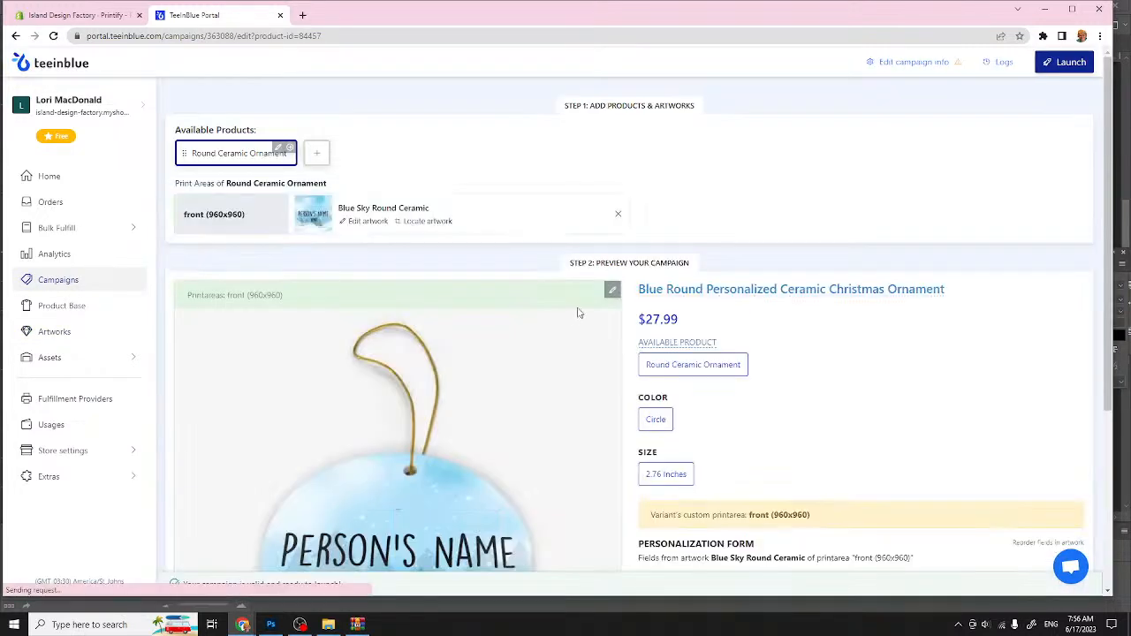
scroll(545, 328, down, 2)
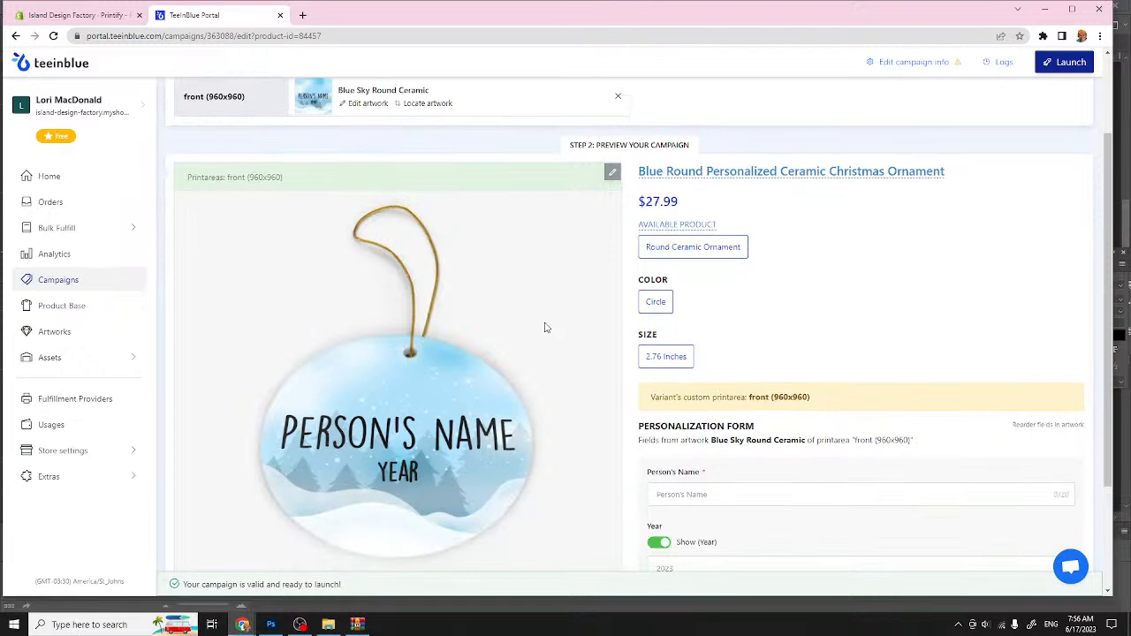
scroll(545, 328, down, 1)
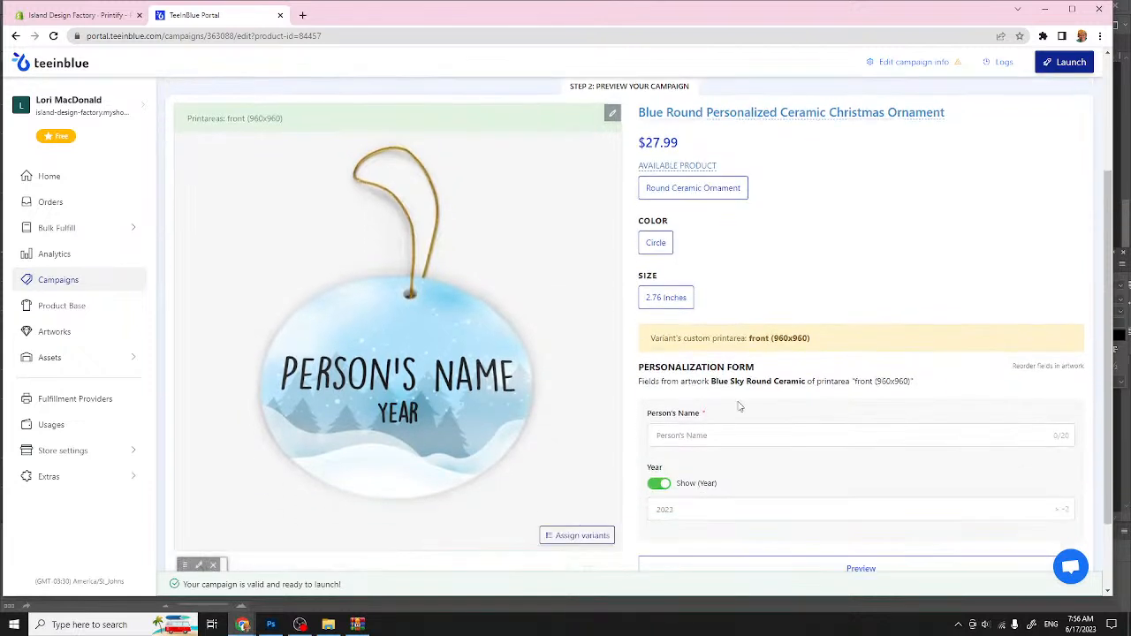
click(730, 435)
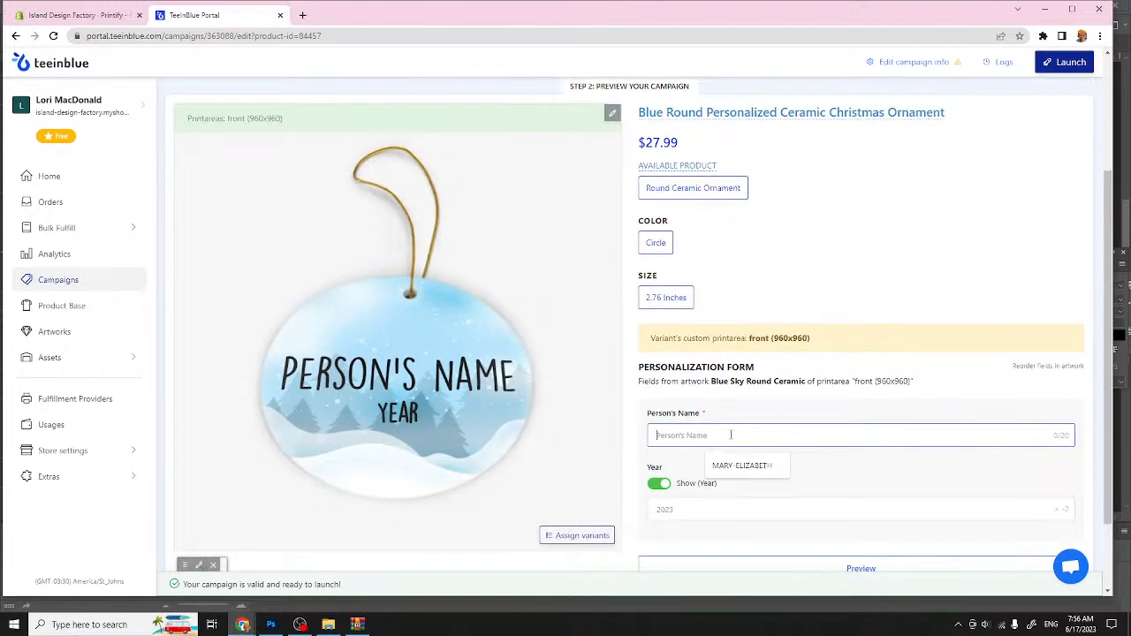
text(Lis)
key(BackSpace)
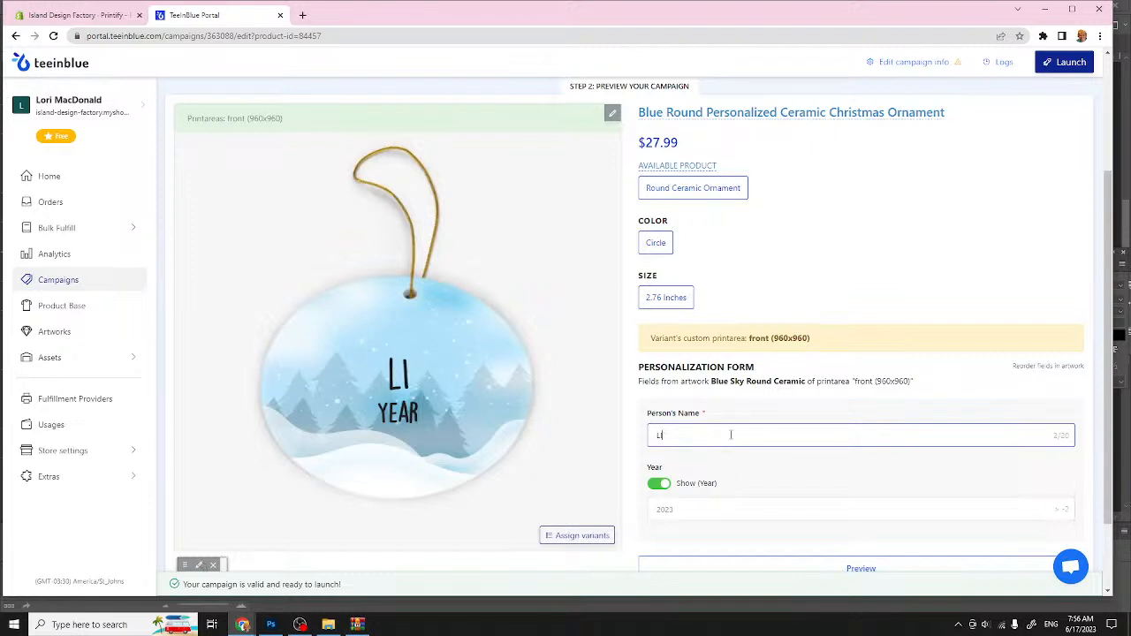
text(sa)
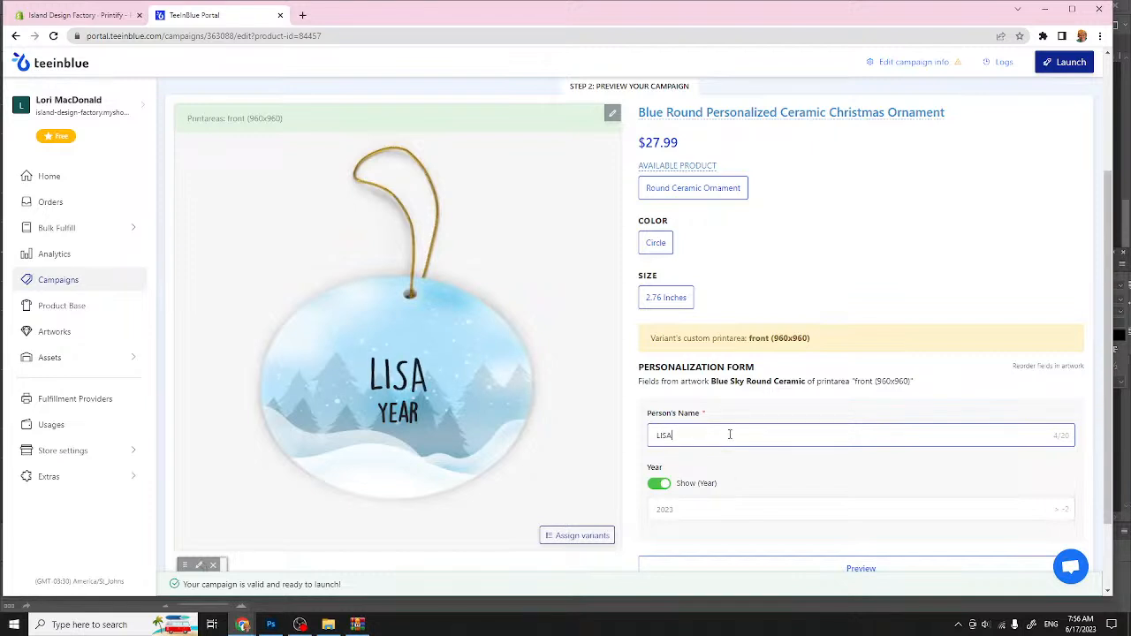
Step: Hide the year in the personalization form and test the name field by extending the short name with filler letters to 20 characters
click(659, 484)
click(676, 436)
text(dfsdfsdfsdfsdfsd)
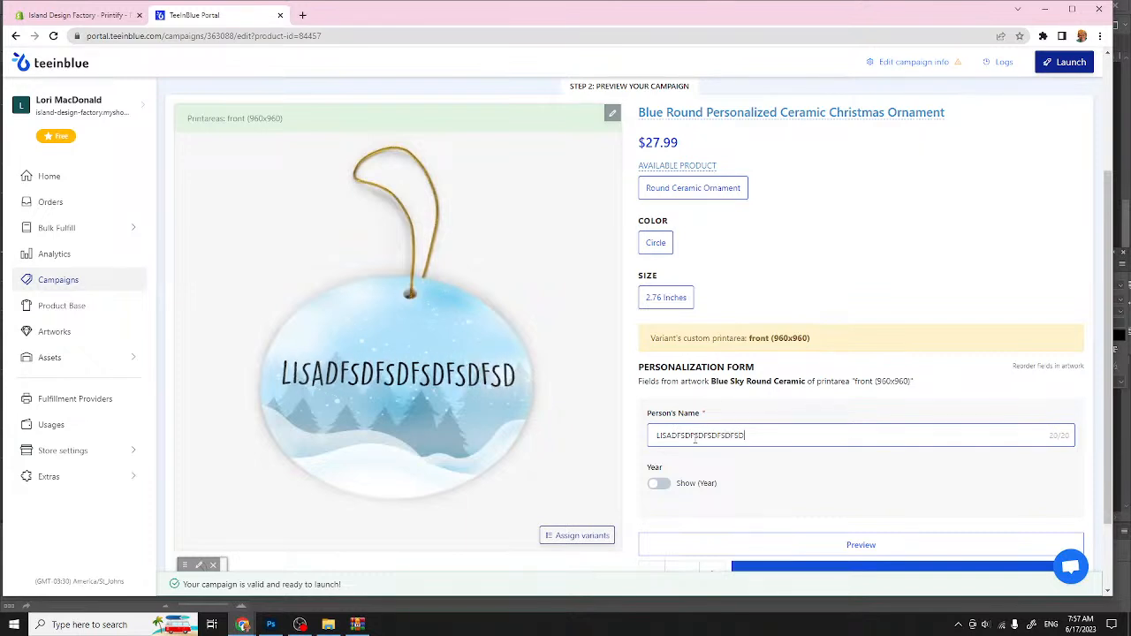
drag(757, 432, 633, 440)
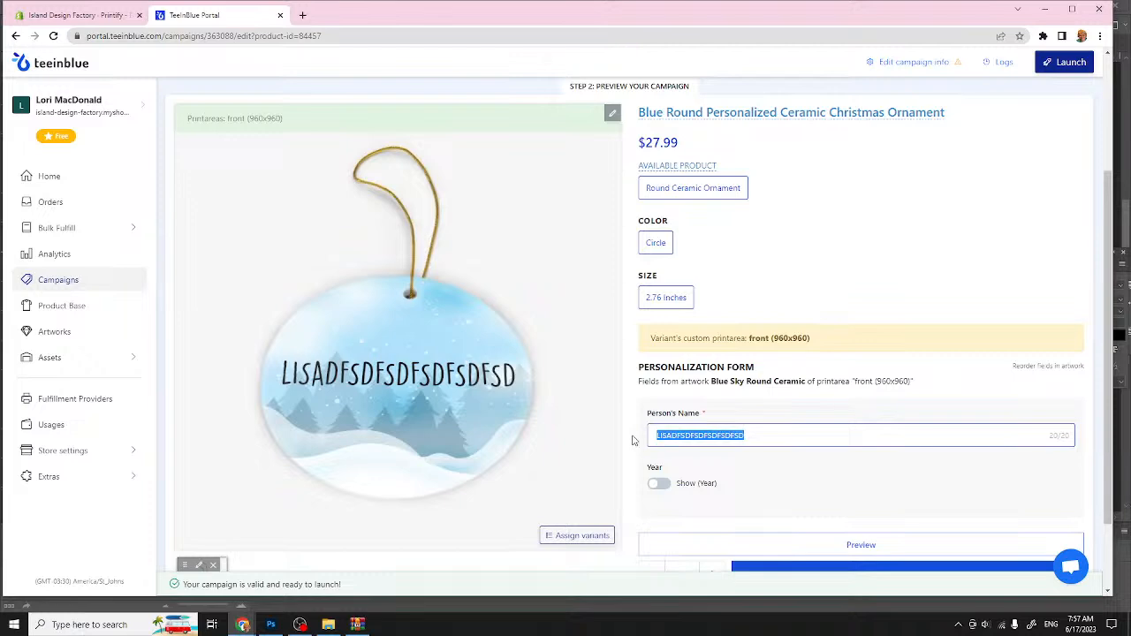
Step: Replace the front print area's Blue Sky Round Ceramic artwork with Blue Winter Scene for Round Ornament
scroll(632, 440, up, 2)
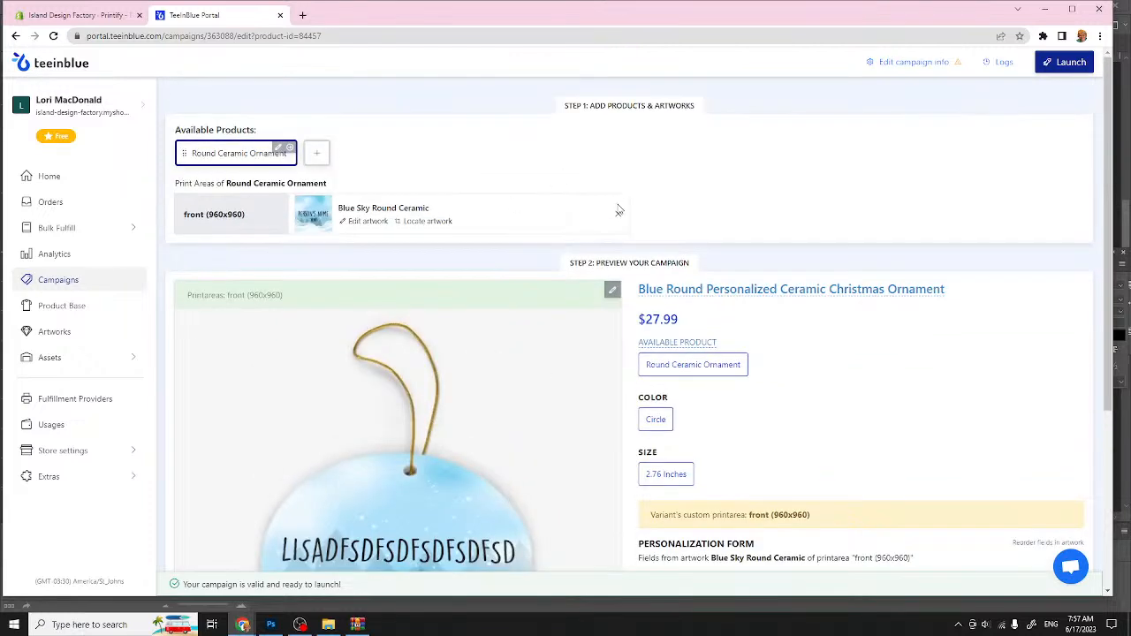
click(619, 219)
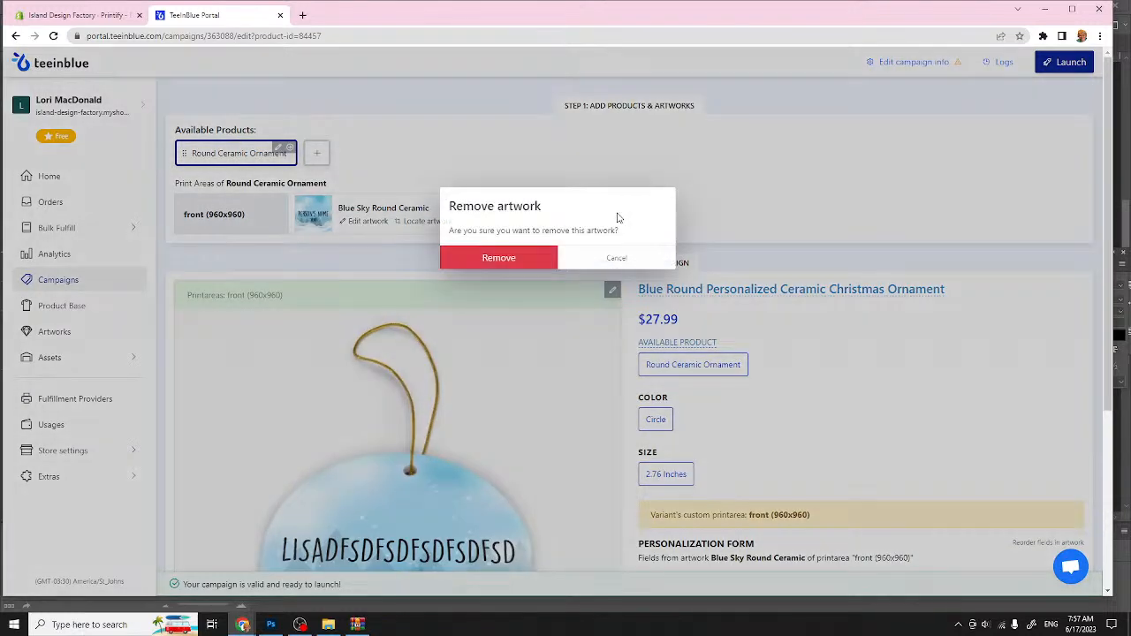
click(507, 256)
click(323, 215)
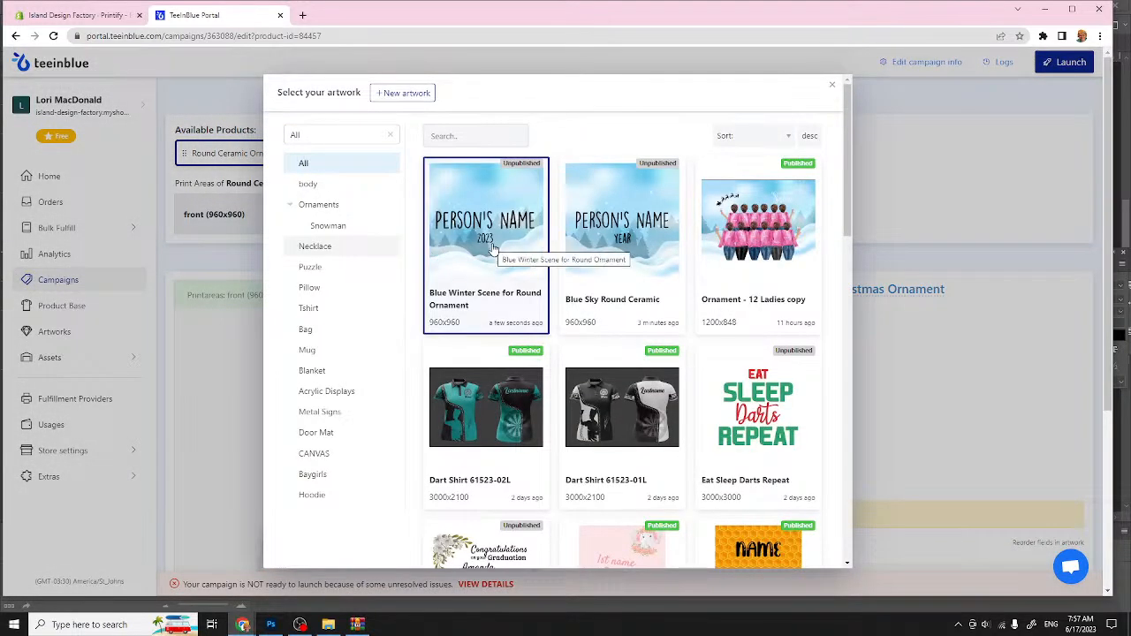
click(493, 249)
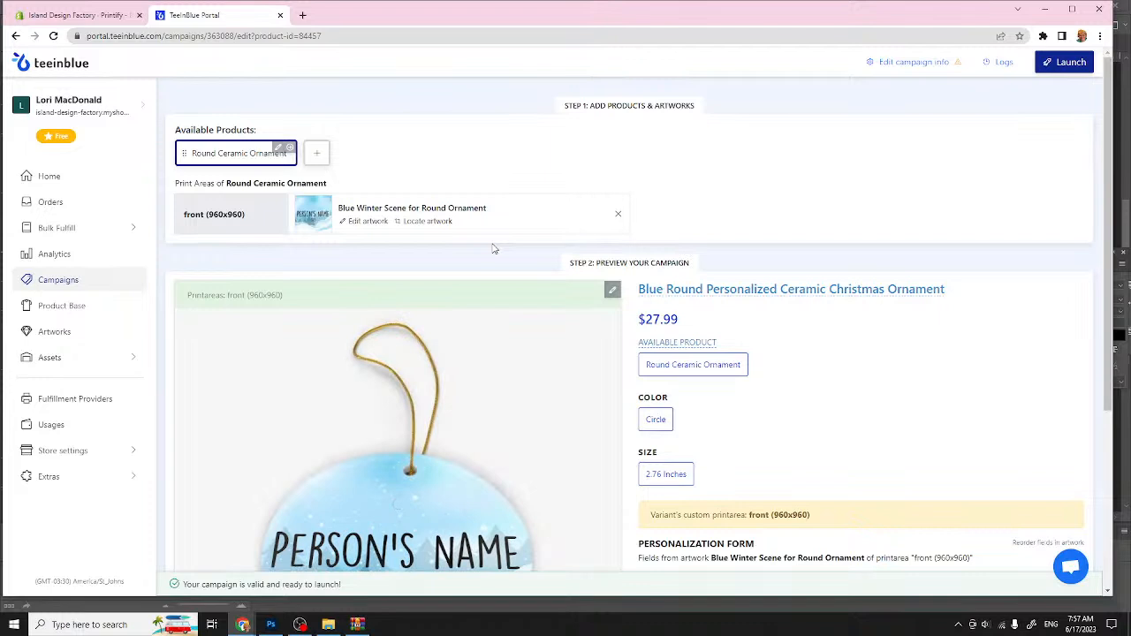
Step: Test the Person's Name field with a four-letter first name, and clear it
scroll(481, 293, down, 2)
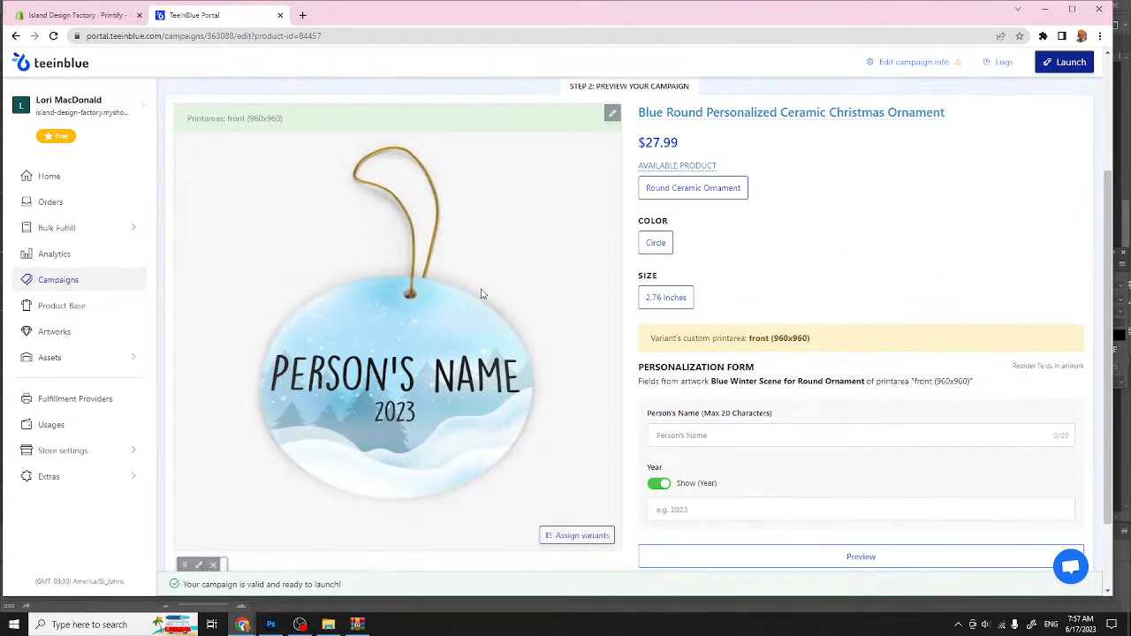
click(657, 435)
text(L)
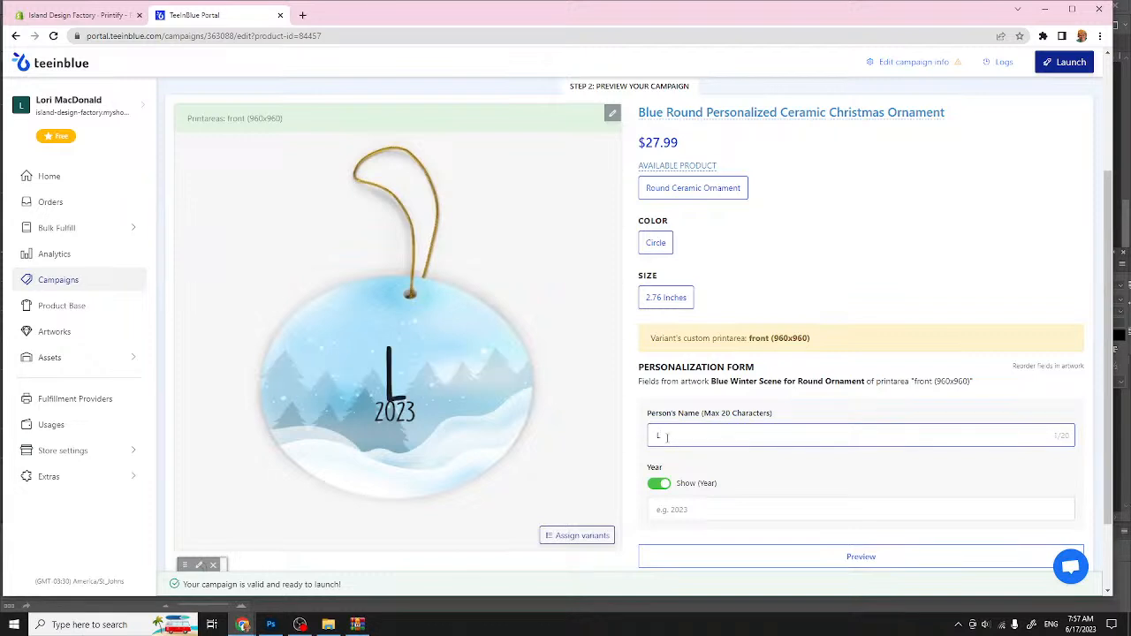
text(IS)
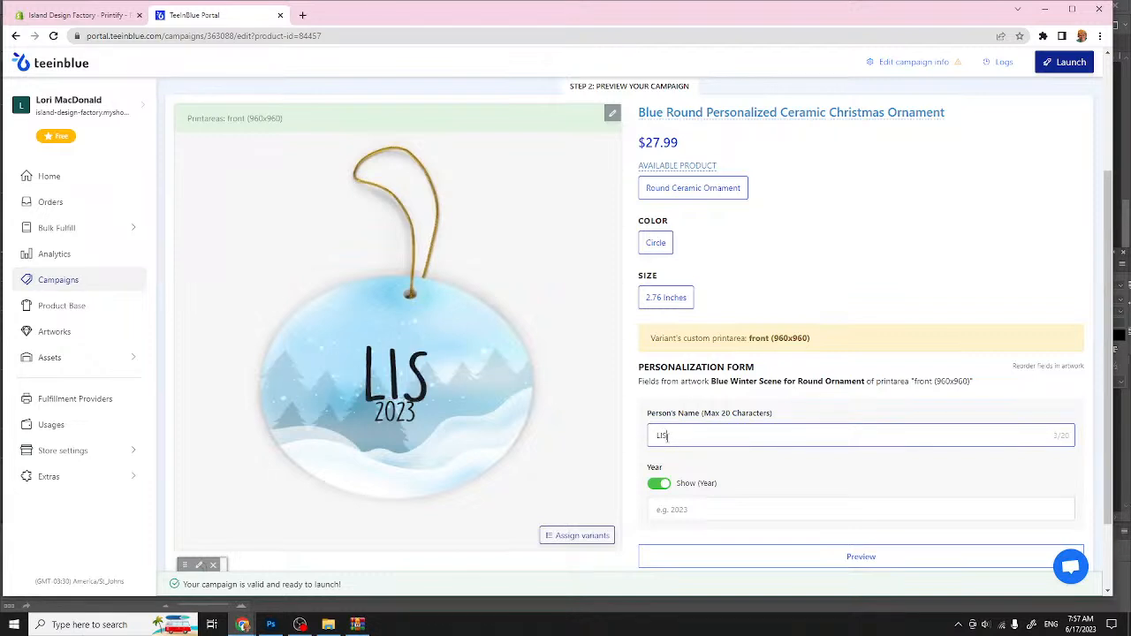
text(A)
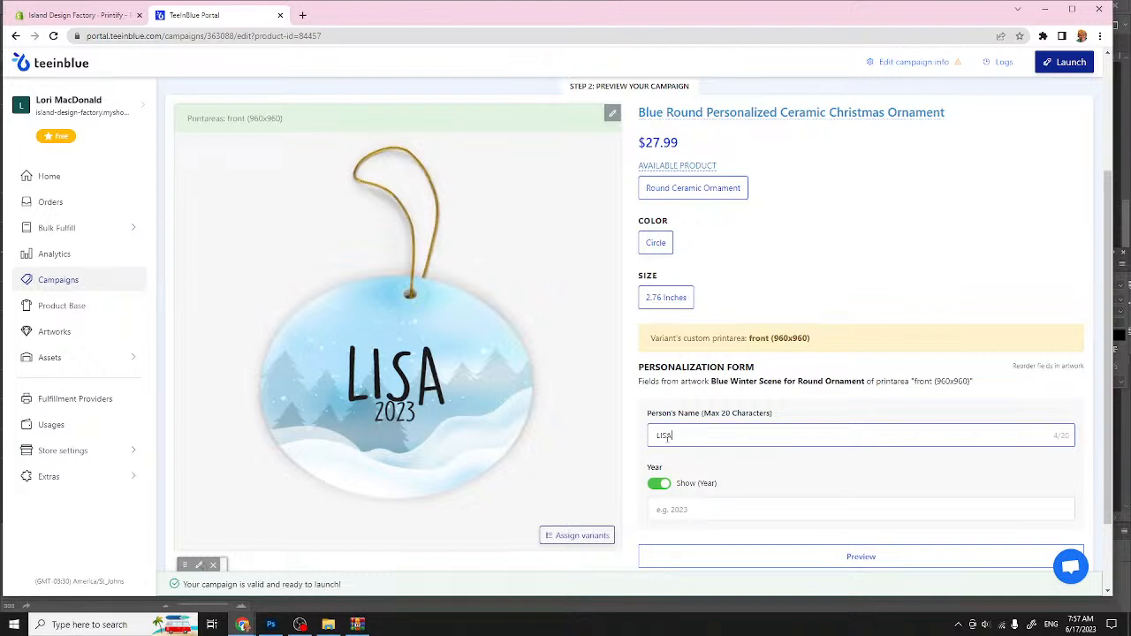
key(BackSpace)
key(BackSpace)
key(BackSpace)
key(BackSpace)
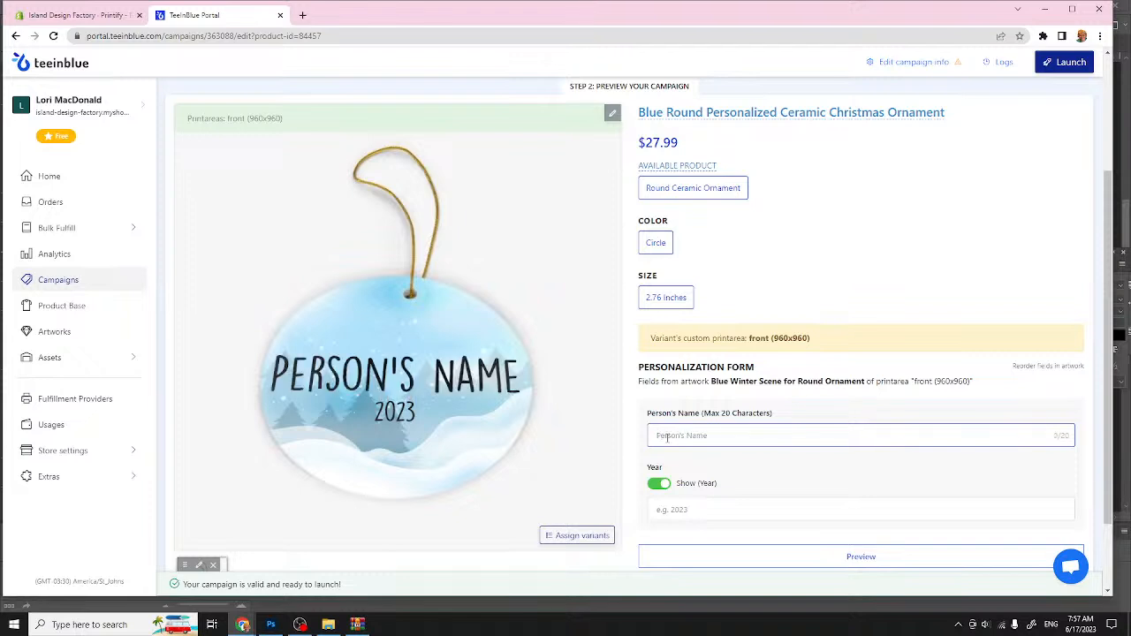
Step: Test the Person's Name field with a longer first name, extending it with surnames up to the 20-character limit
text(ALE)
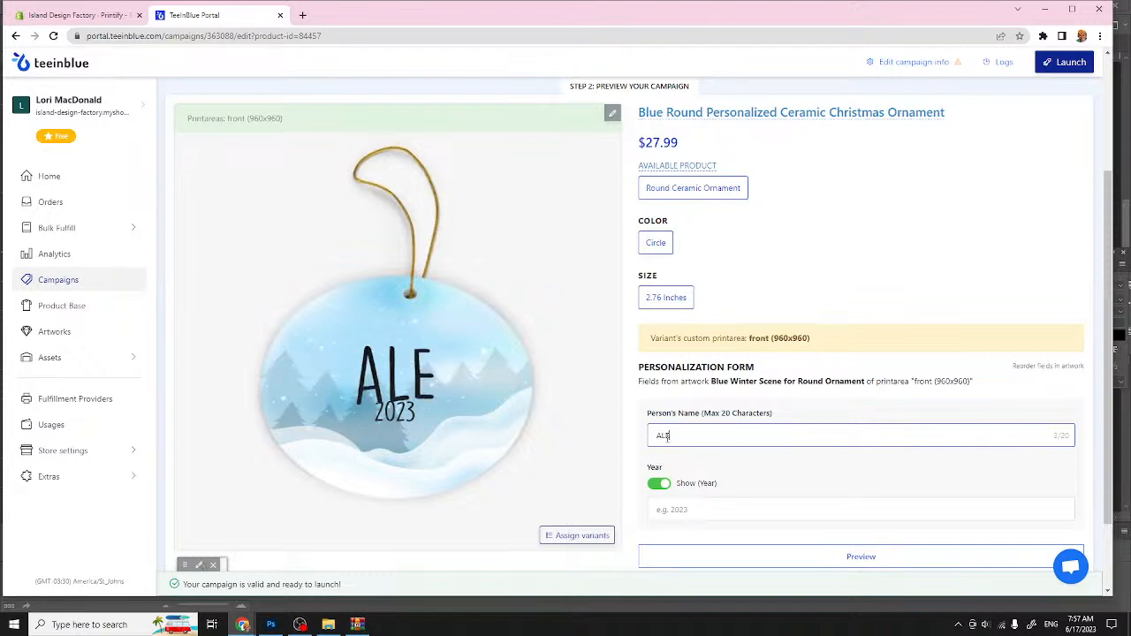
text(XANDR)
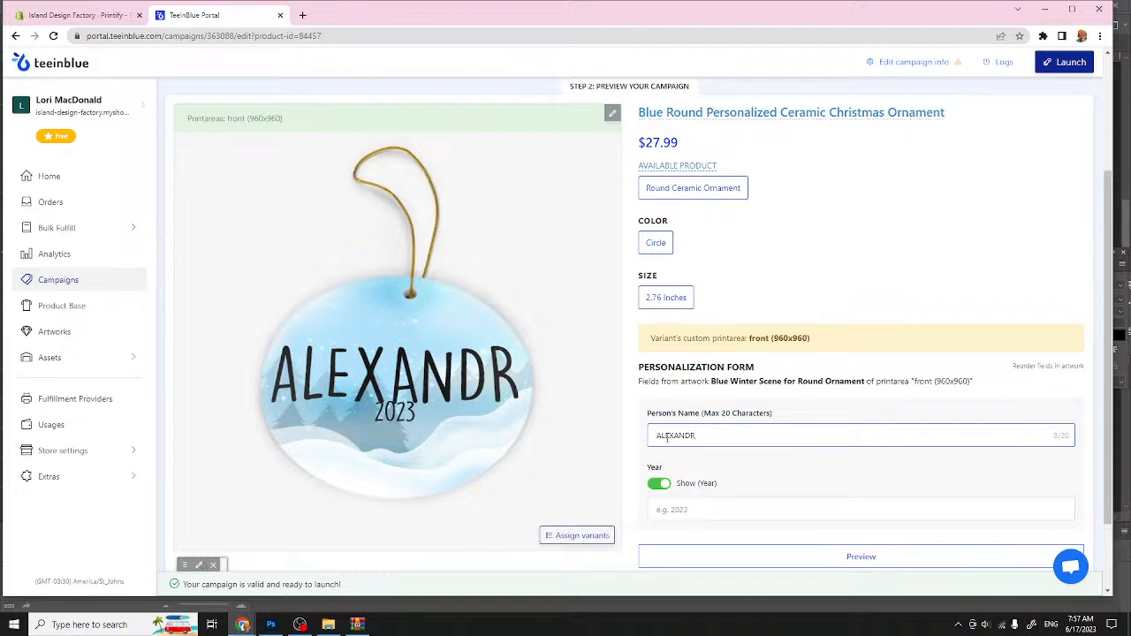
text(A)
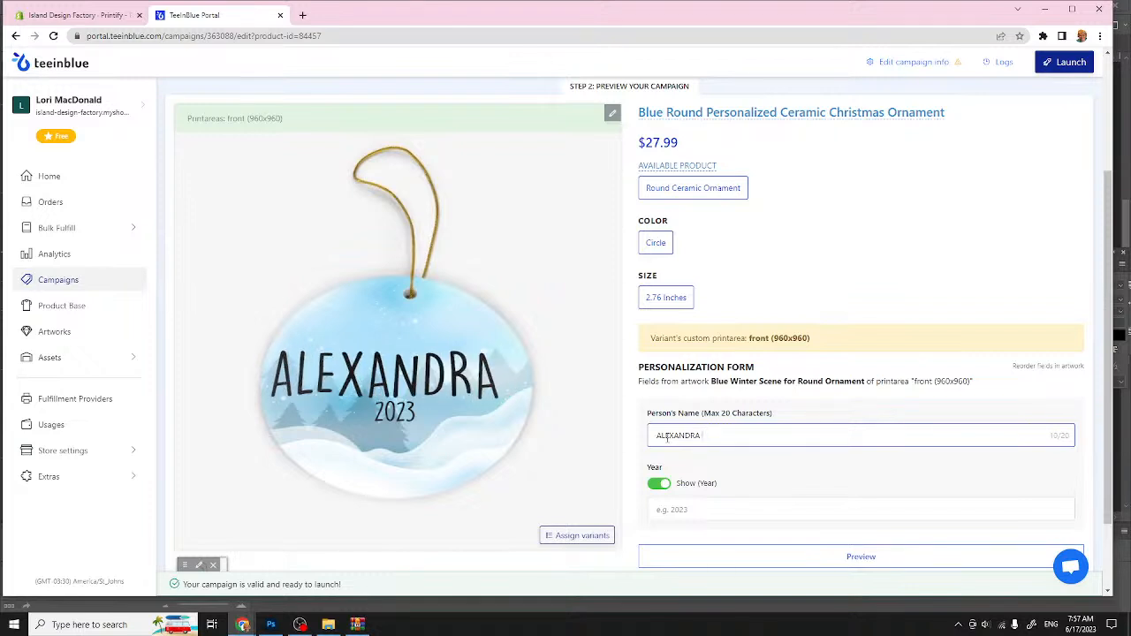
text( BROWN)
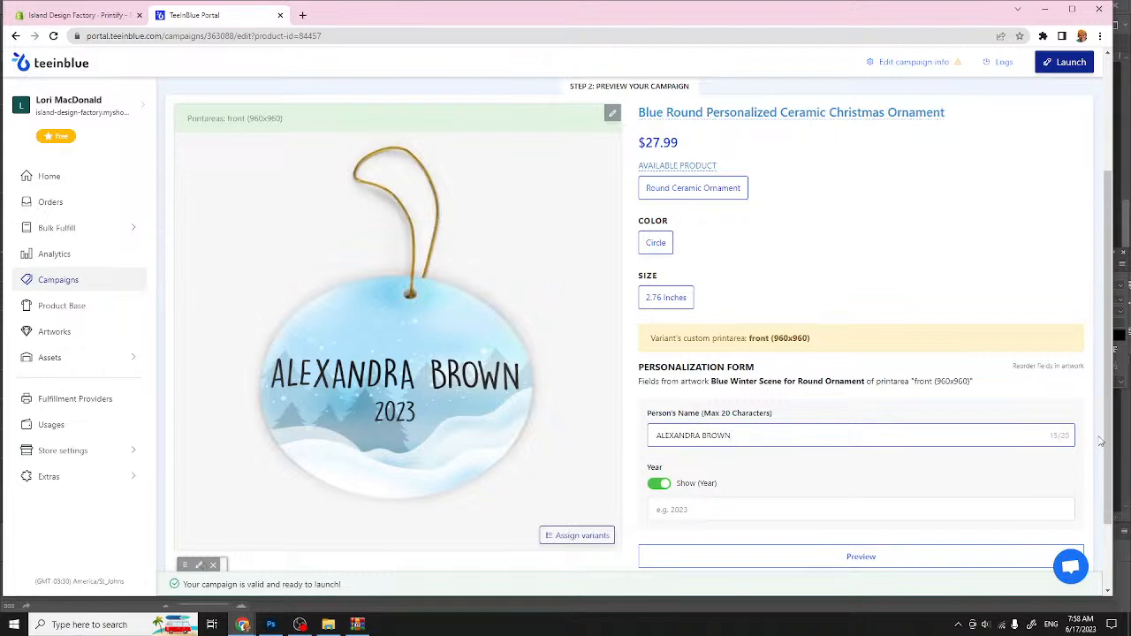
text(WHIT)
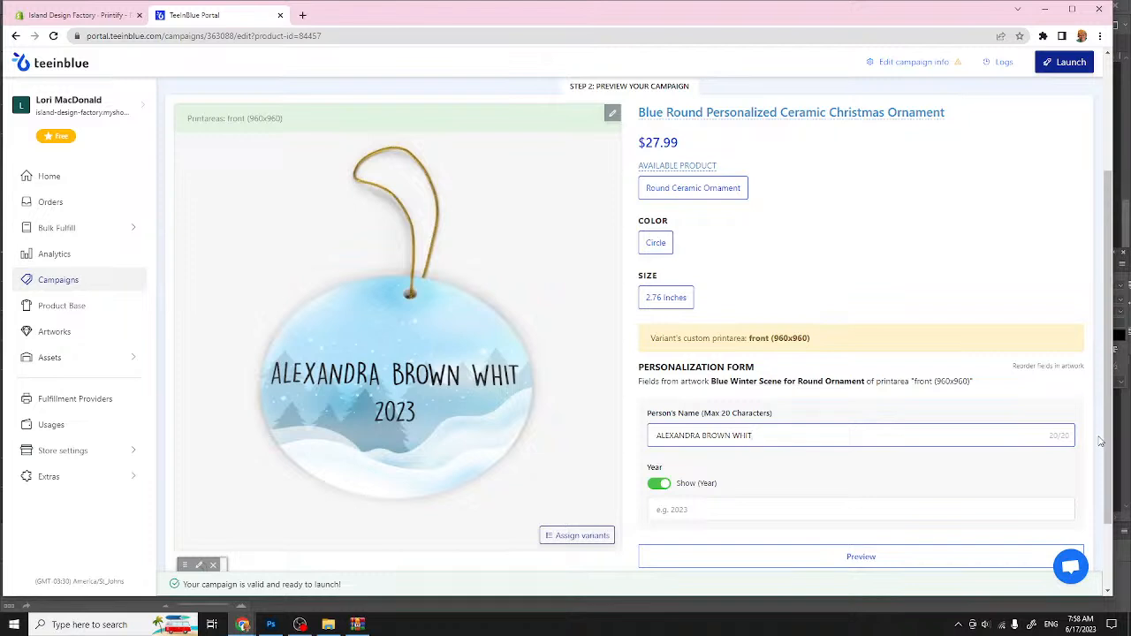
Step: Clear the long name and test the Person's Name field with another four-letter first name above the year
key(BackSpace)
key(BackSpace)
key(BackSpace)
key(BackSpace)
key(BackSpace)
key(BackSpace)
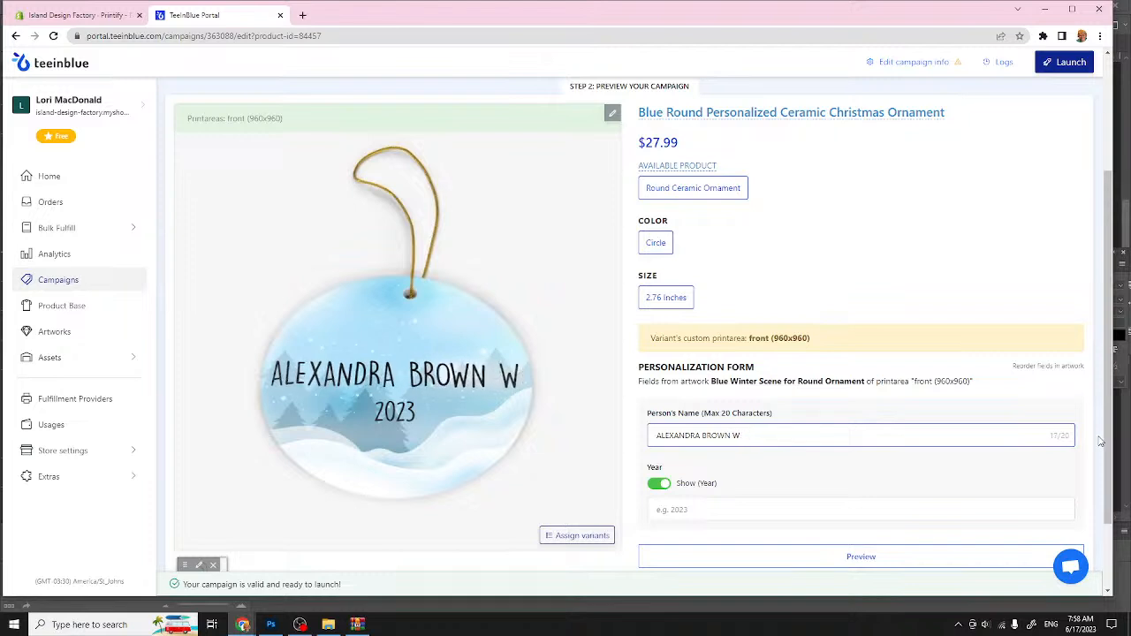
key(BackSpace)
key(BackSpace)
key(BackSpace)
key(BackSpace)
key(BackSpace)
key(BackSpace)
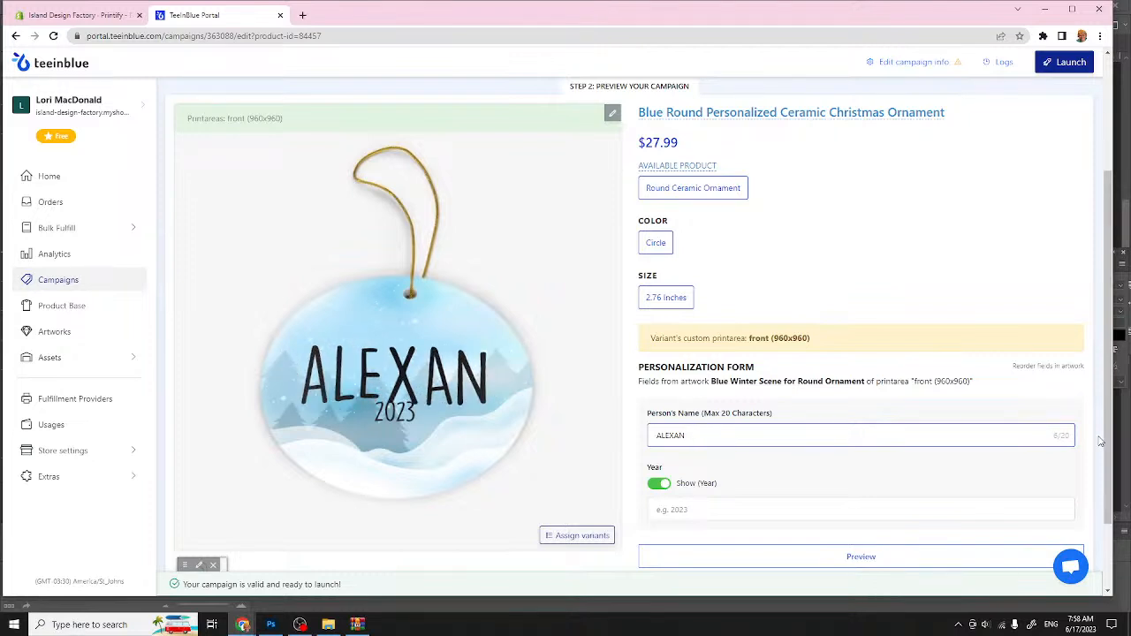
key(BackSpace)
key(BackSpace)
key(BackSpace)
key(BackSpace)
key(BackSpace)
key(BackSpace)
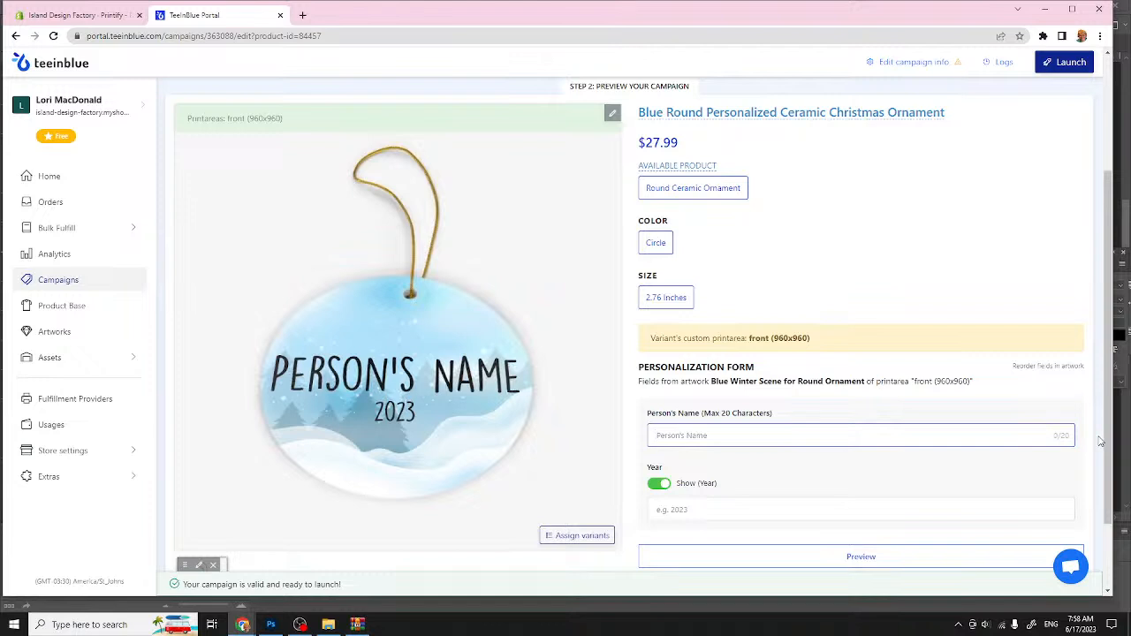
text(LORI)
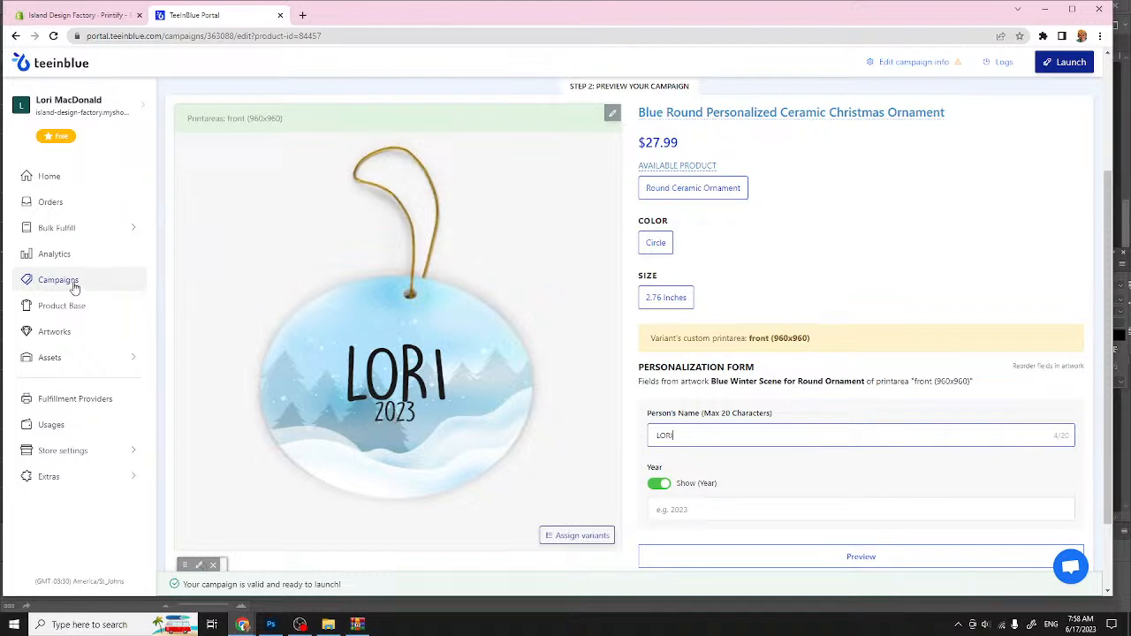
Step: Open the Blue Winter Scene for Round Ornament artwork, move the Year text slightly lower beneath the name, and save it
click(59, 334)
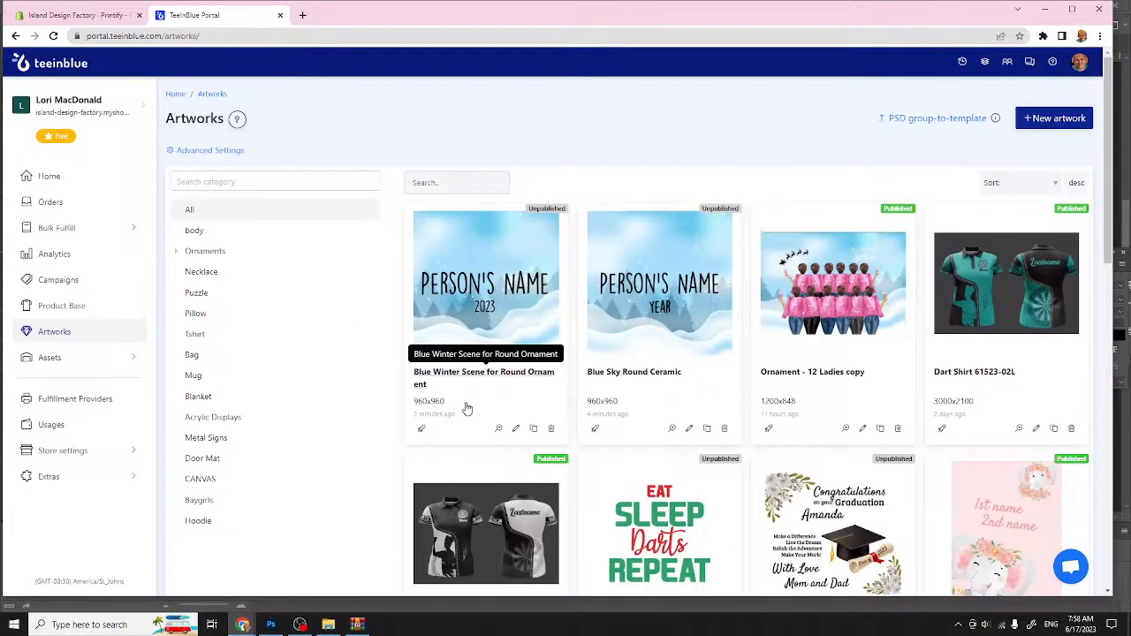
click(515, 429)
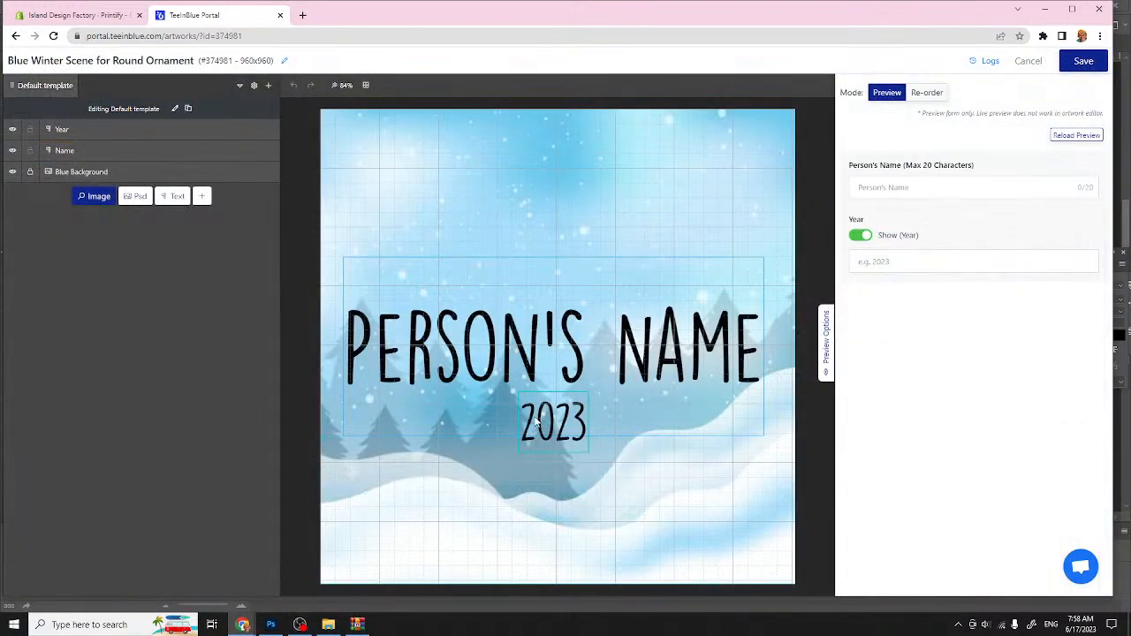
click(543, 424)
drag(543, 424, 534, 437)
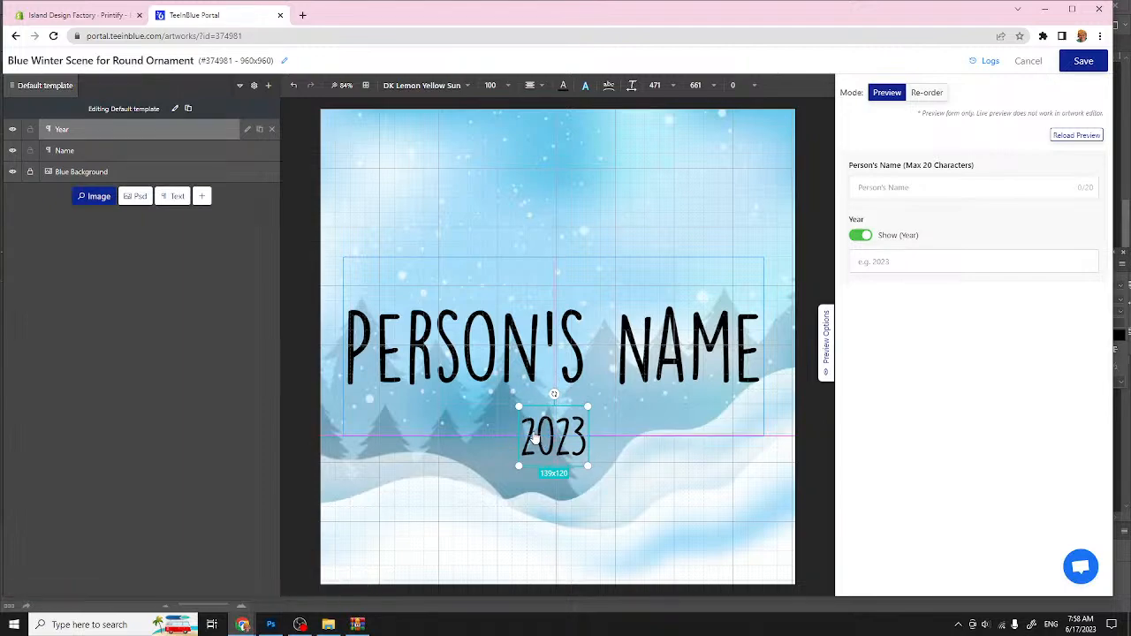
click(1082, 62)
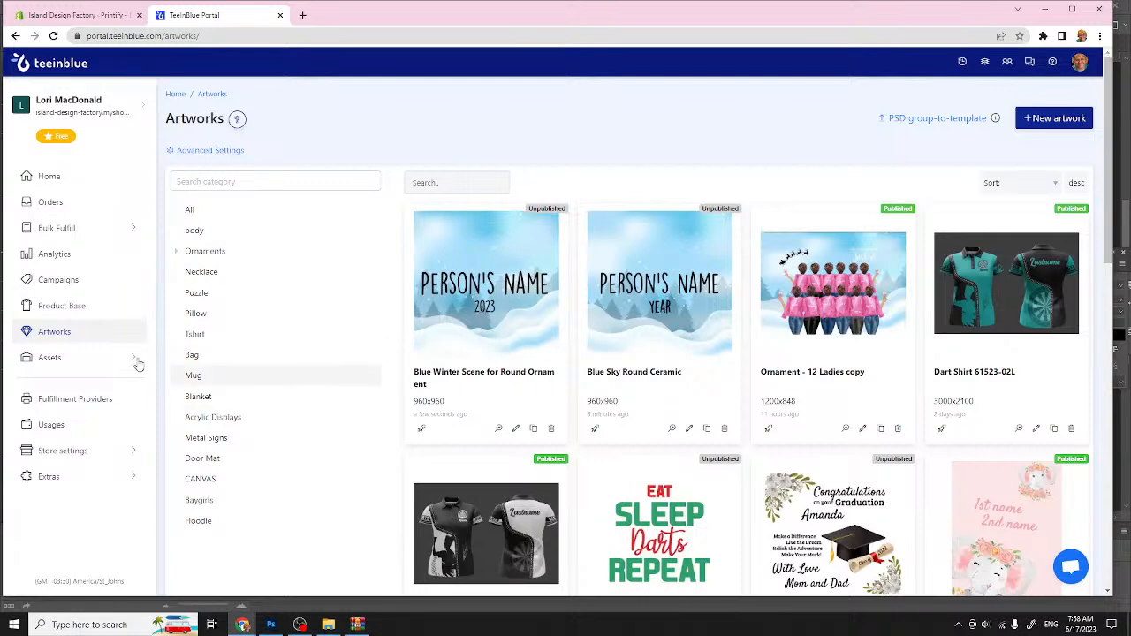
Step: Reopen the Blue Round Personalized Ceramic Christmas Ornament campaign and enter a short first name in the Person's Name field
click(70, 283)
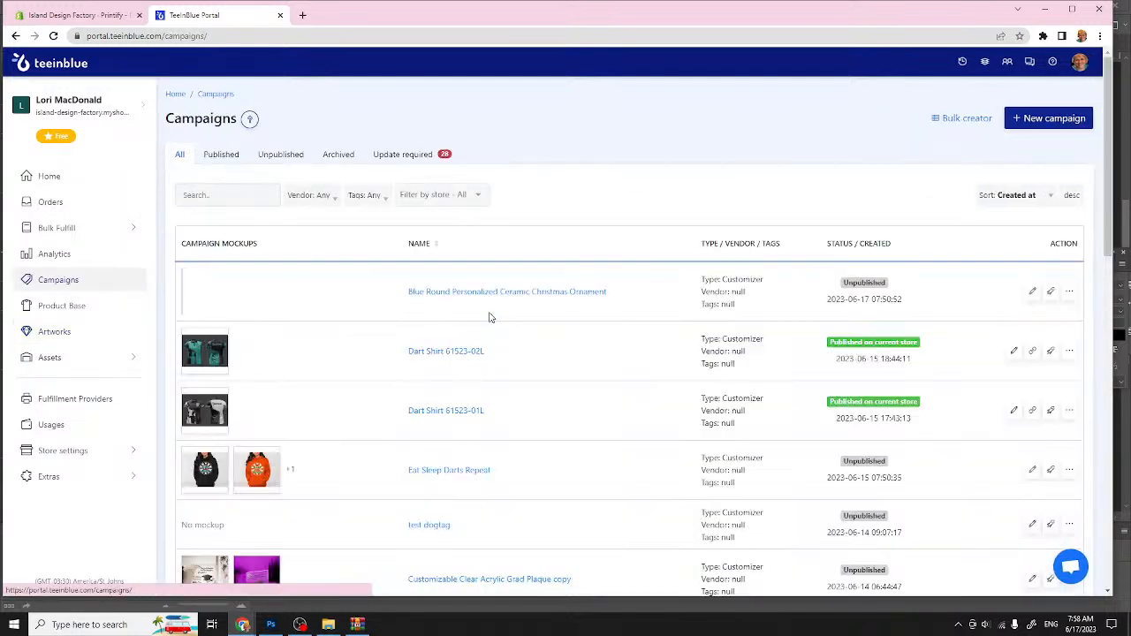
click(460, 296)
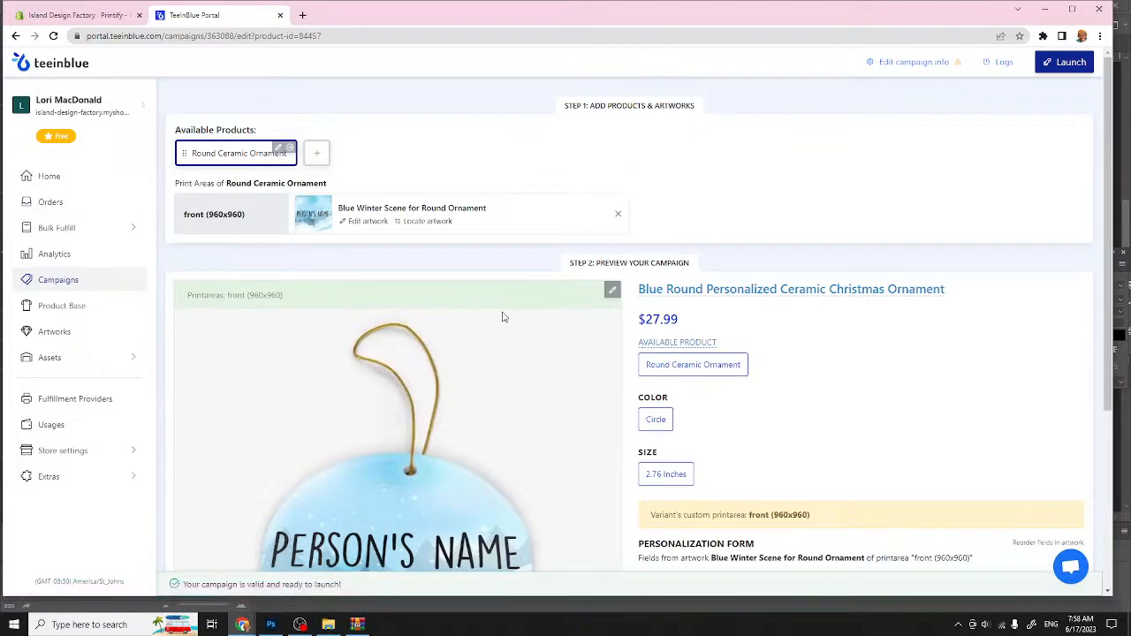
scroll(506, 336, down, 3)
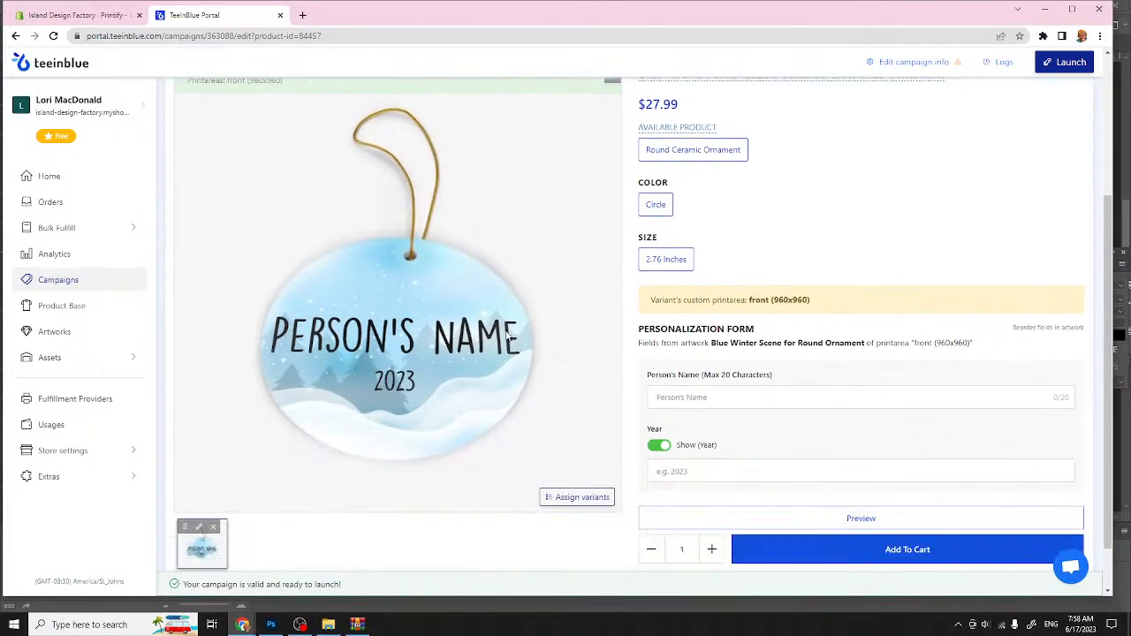
click(719, 339)
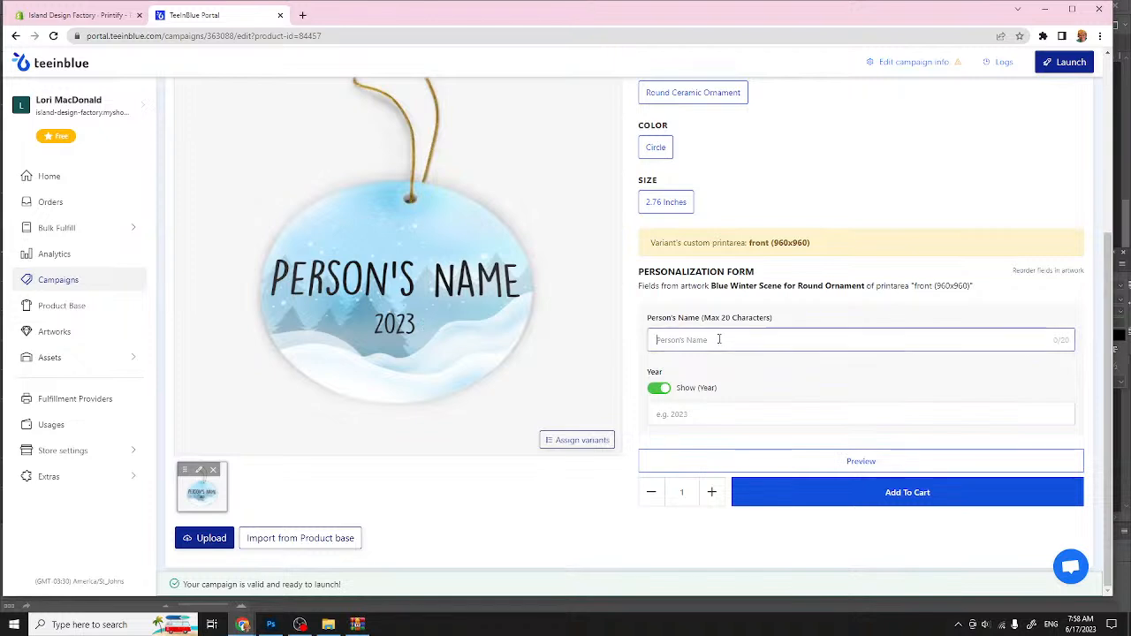
text(LORI)
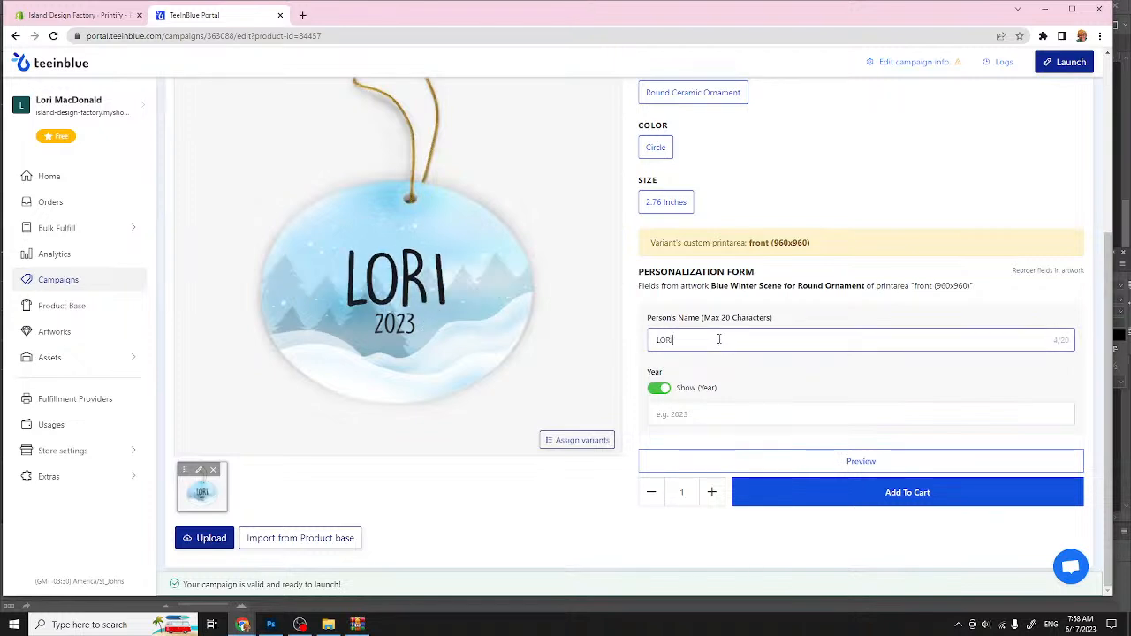
Step: Test the Year field with 2030, and clear it
click(690, 413)
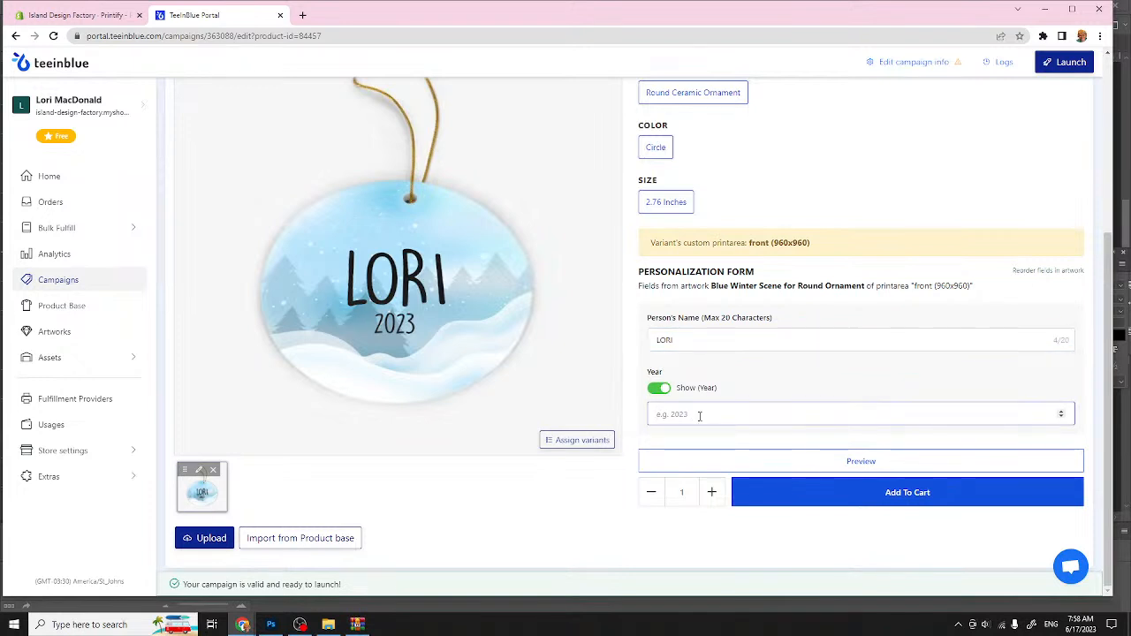
text(2030)
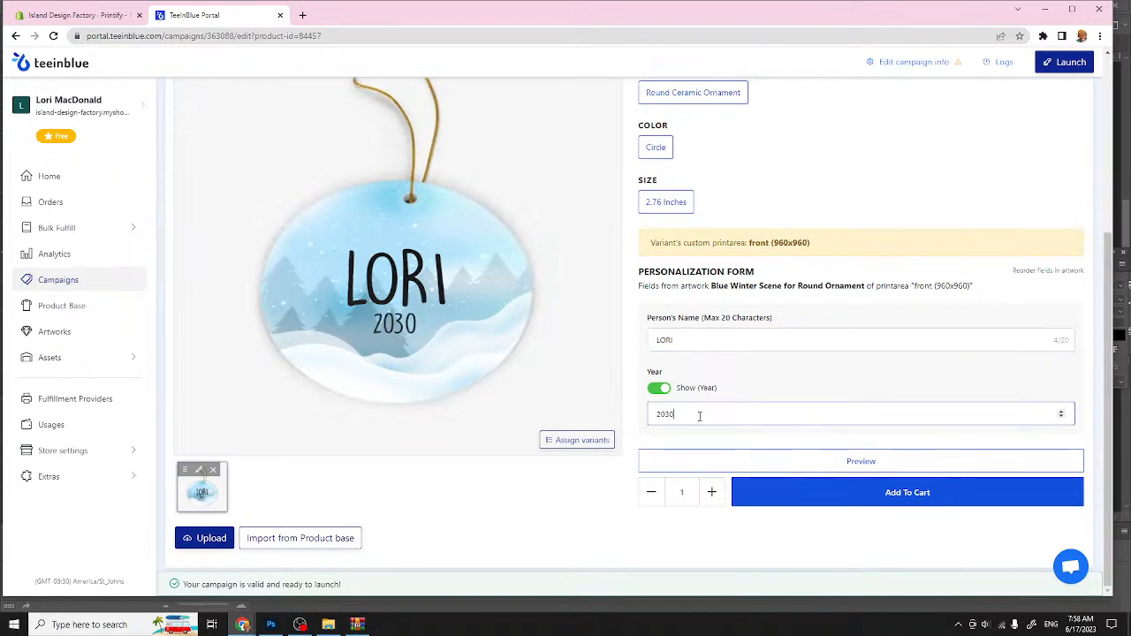
key(BackSpace)
key(BackSpace)
key(BackSpace)
key(BackSpace)
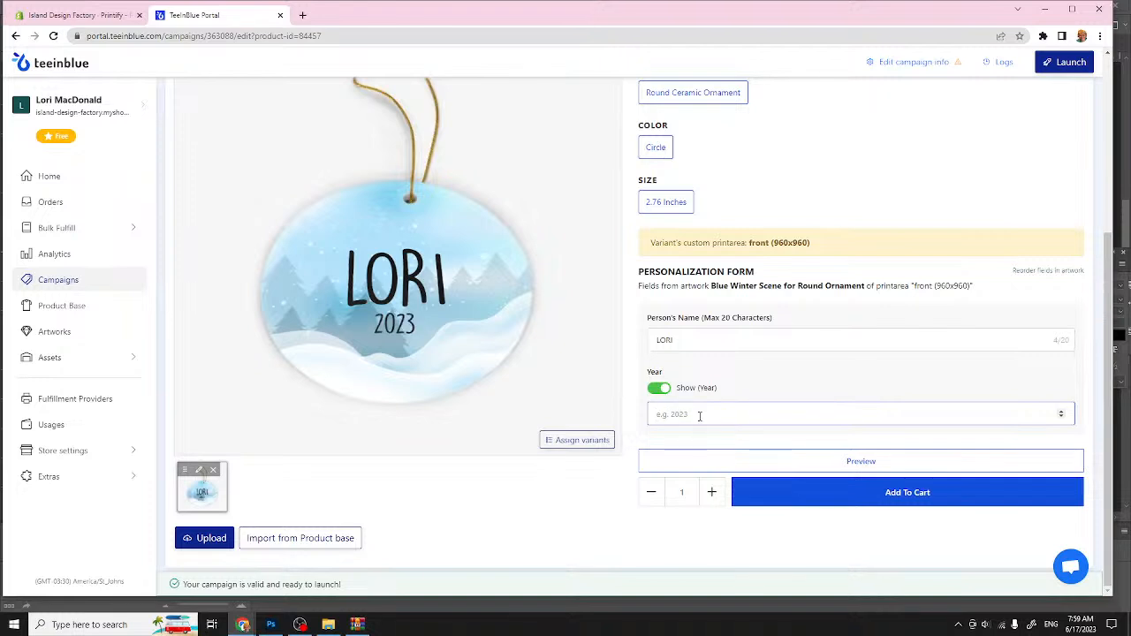
Step: Set the year to 2023 and check the personalized ornament in the enlarged preview
text(2023)
click(853, 464)
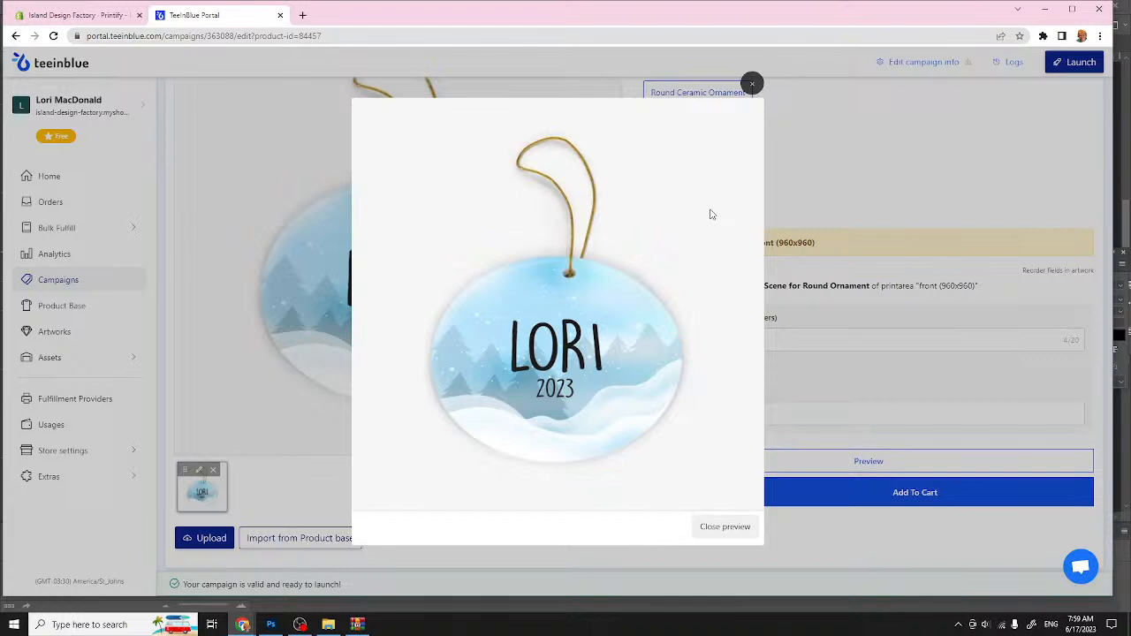
click(720, 527)
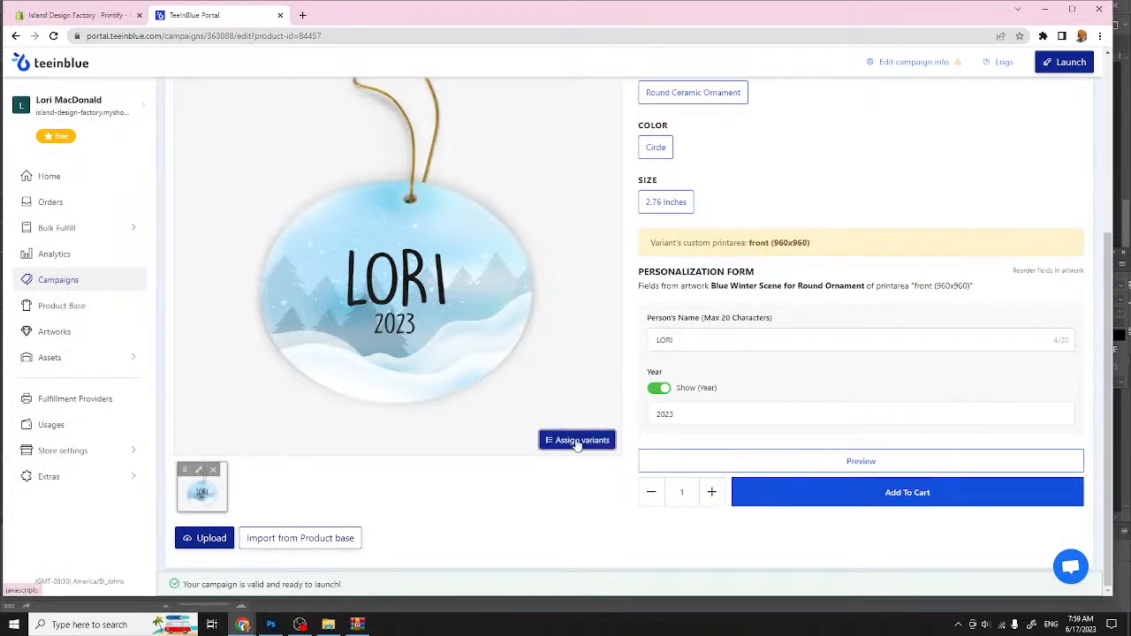
Step: Assign the Circle - 2.76 Inches - 27.99$ variant to the ornament mockup and save the assignment
click(549, 437)
click(566, 229)
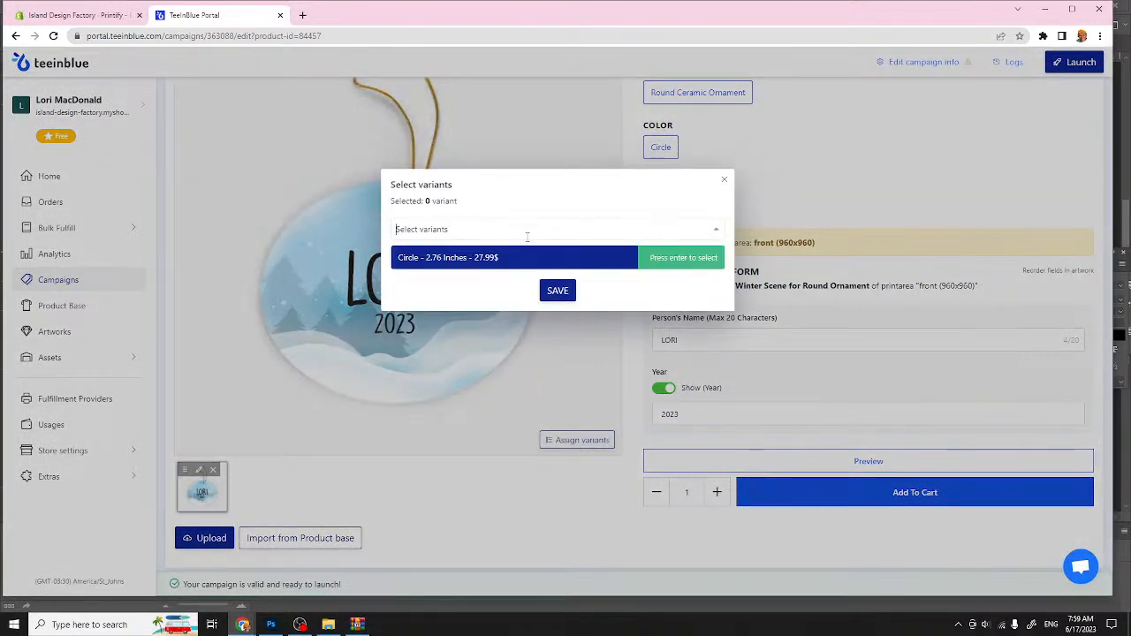
click(670, 261)
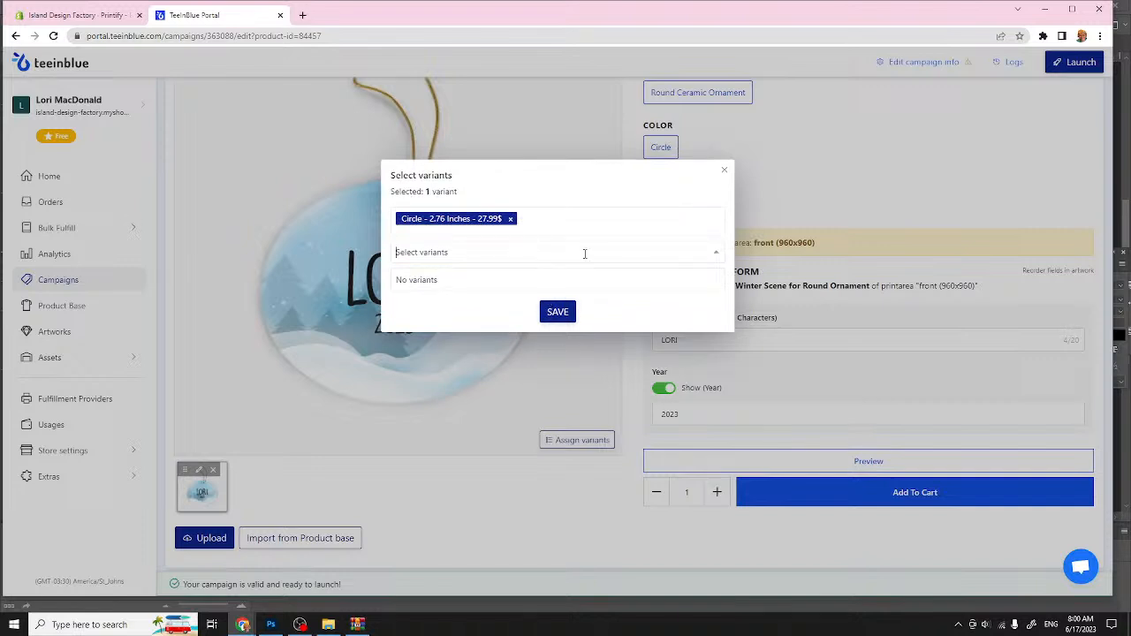
click(557, 311)
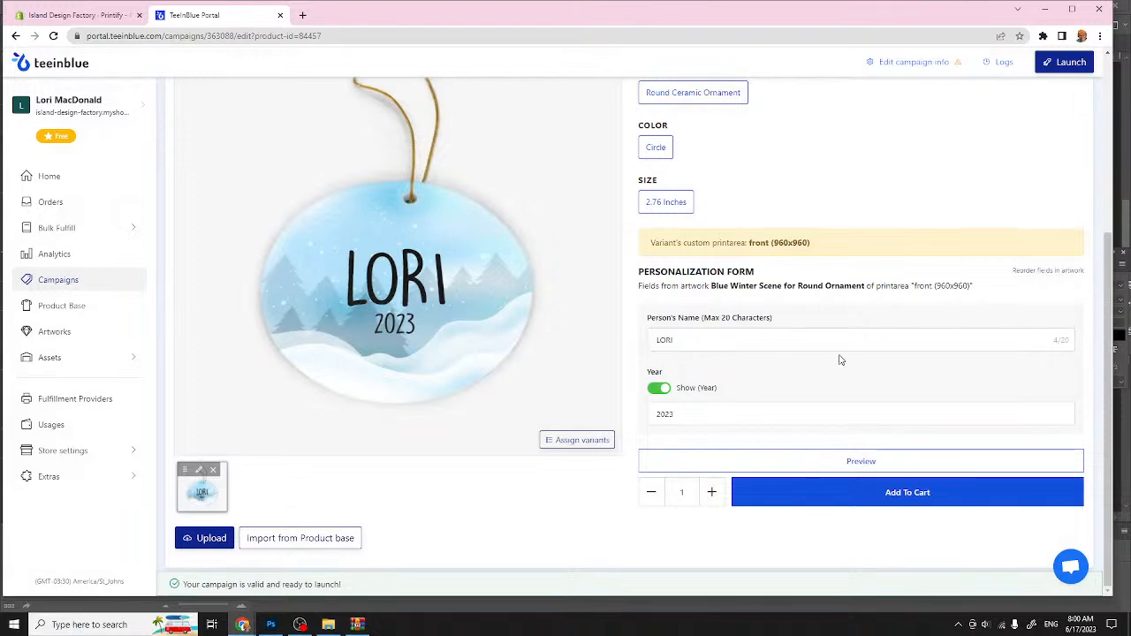
Step: Launch the Blue Round Personalized Ceramic Christmas Ornament campaign and review its personalized preview
scroll(847, 372, up, 3)
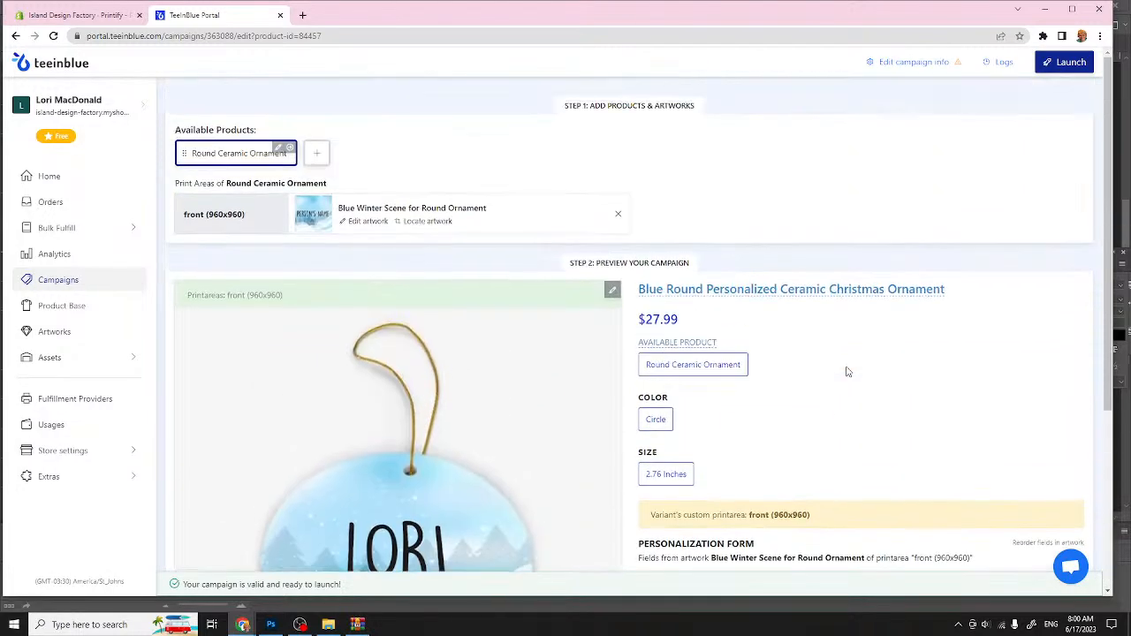
click(1069, 67)
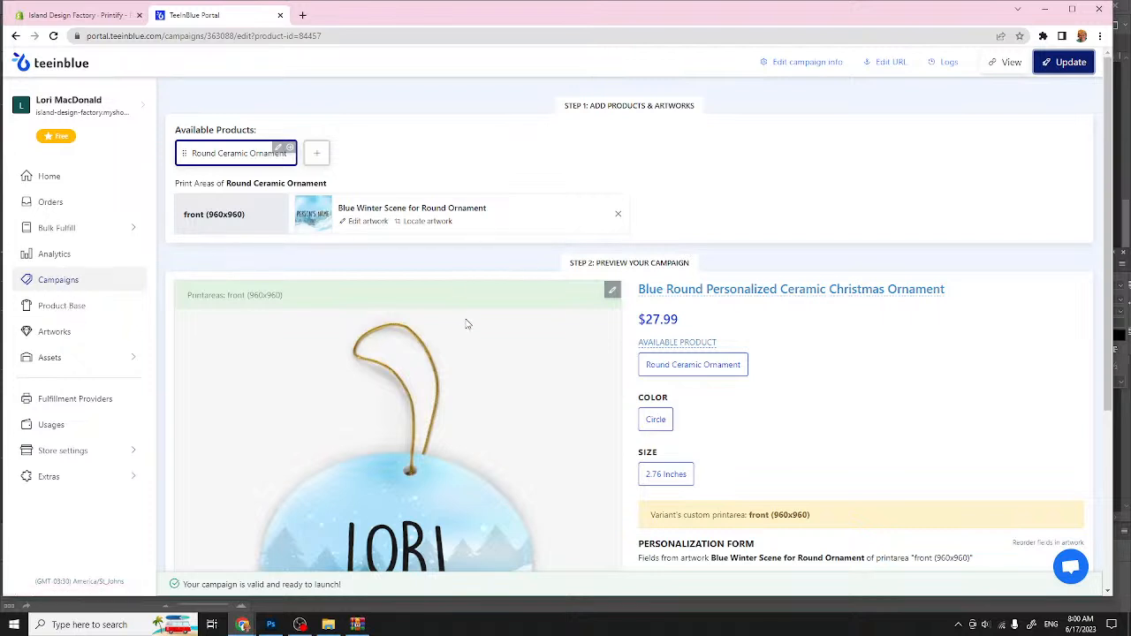
scroll(494, 319, down, 3)
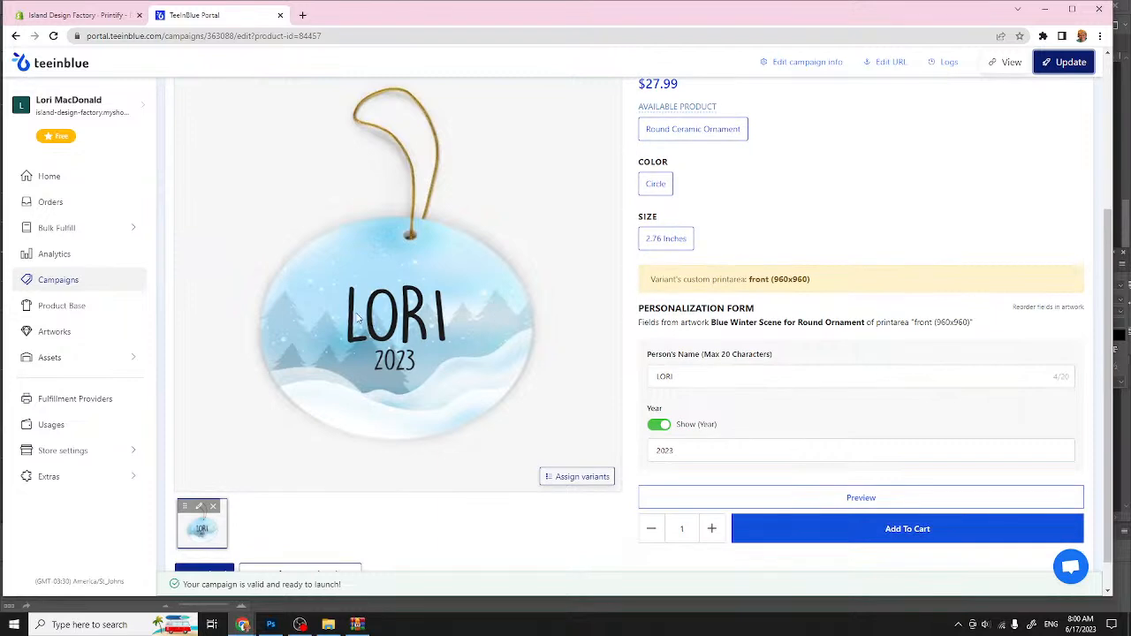
scroll(525, 328, up, 3)
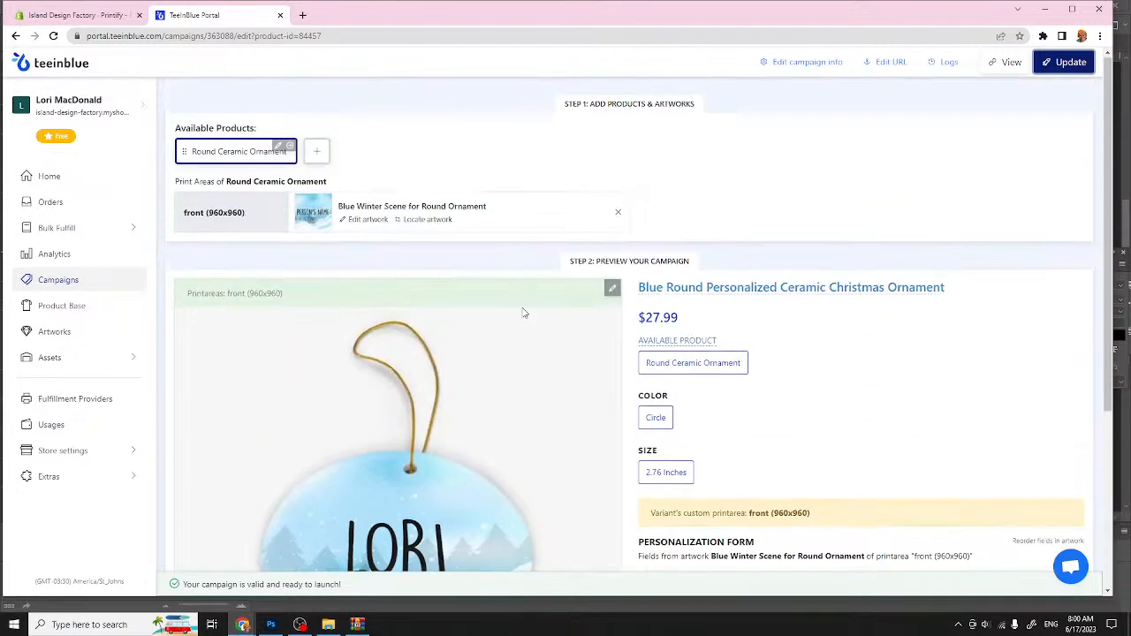
Step: Switch to the Shopify admin, sort the products by Created with newest first, and open the Blue Round Personalized Ceramic Christmas Ornament
click(105, 17)
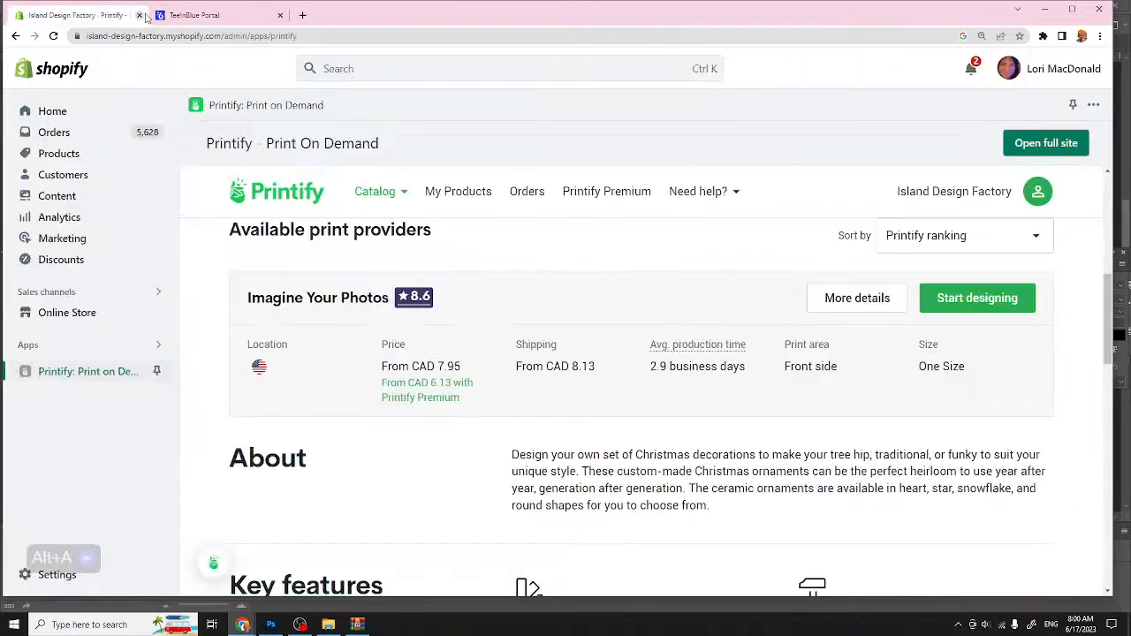
click(64, 135)
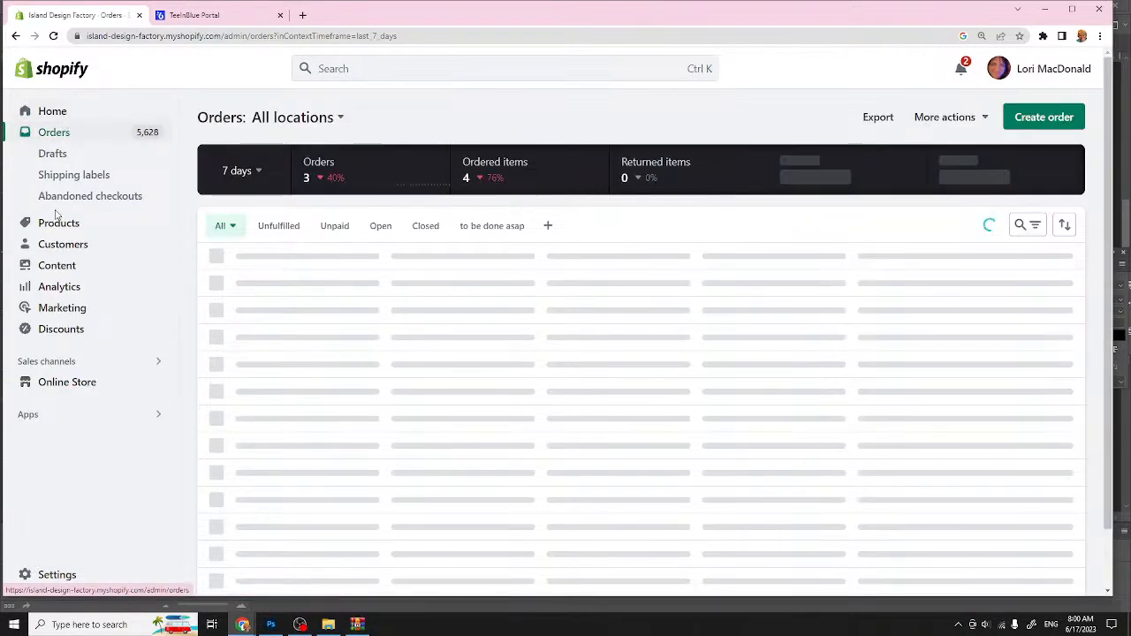
click(59, 226)
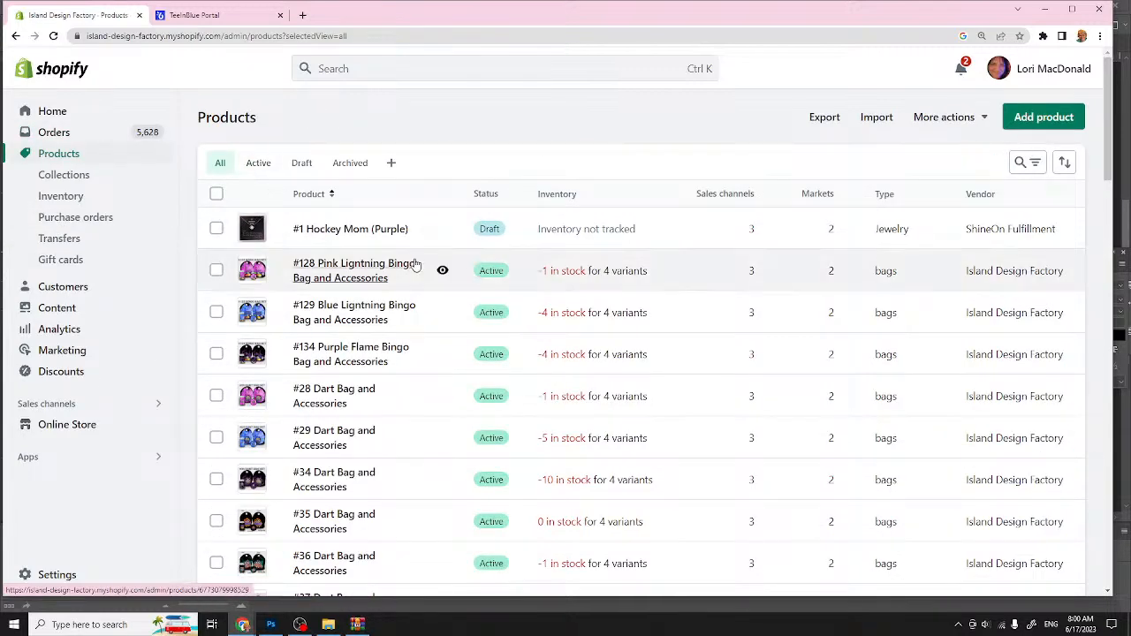
click(1064, 164)
click(1007, 237)
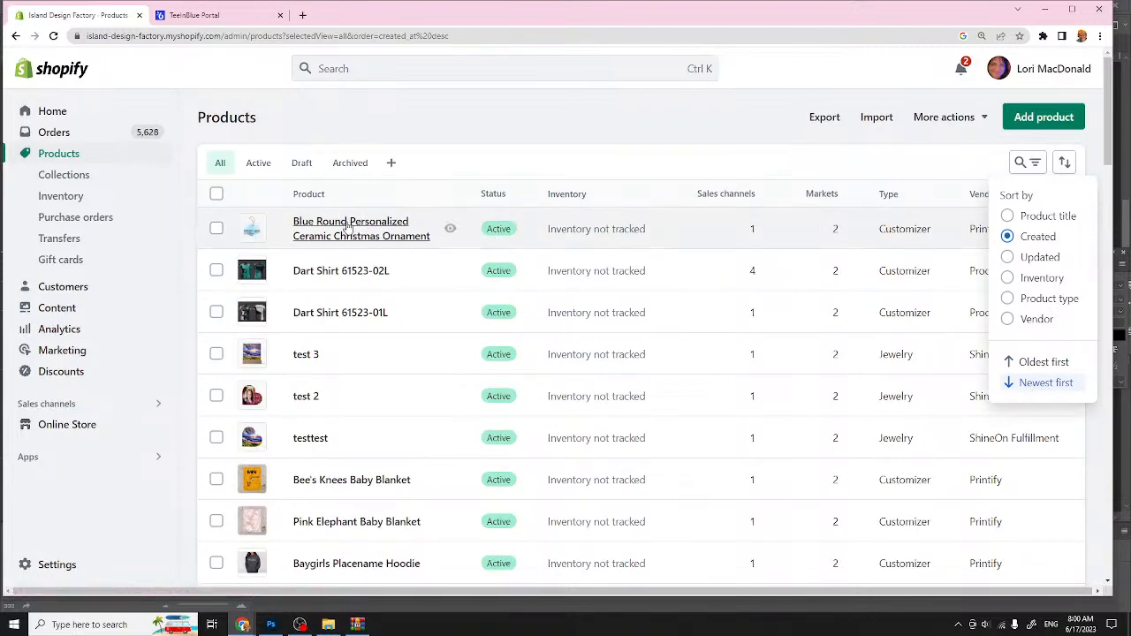
click(351, 227)
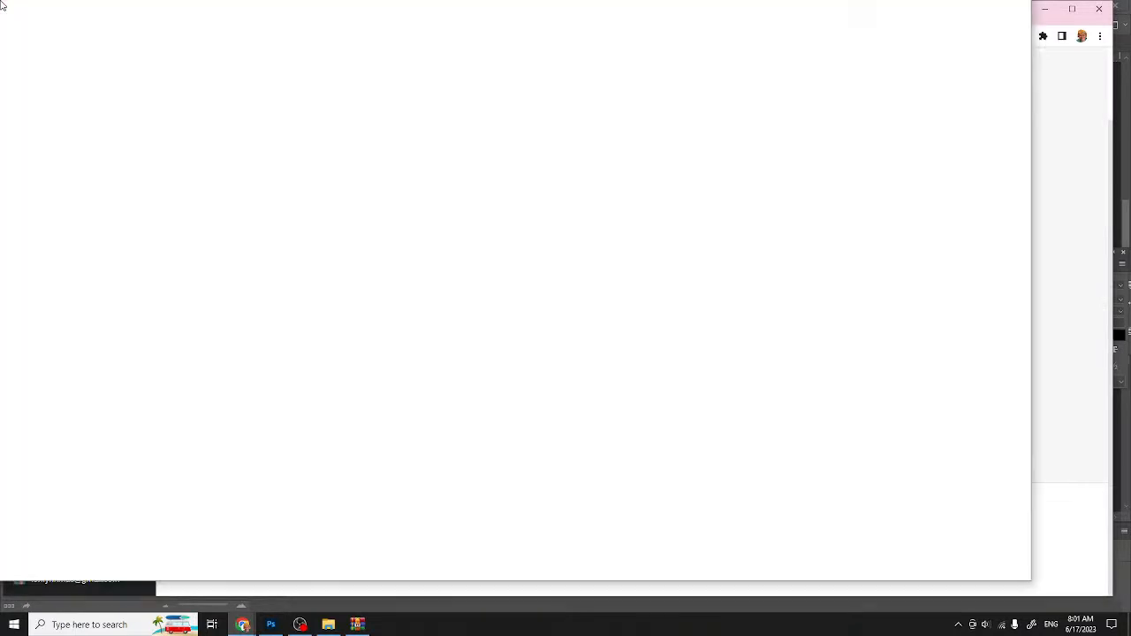
Step: In ChatGPT, begin the prompt "write me a description for a ceramic round christmas ornament that is 2.76 inches in diameter and can be"
drag(3, 5, 168, 18)
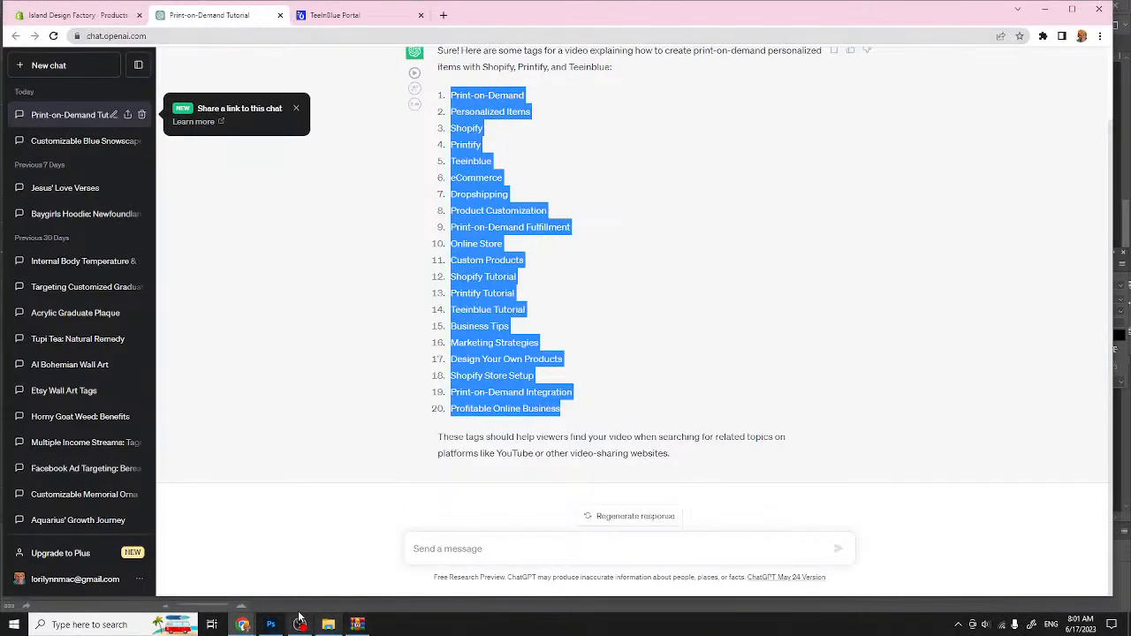
click(446, 549)
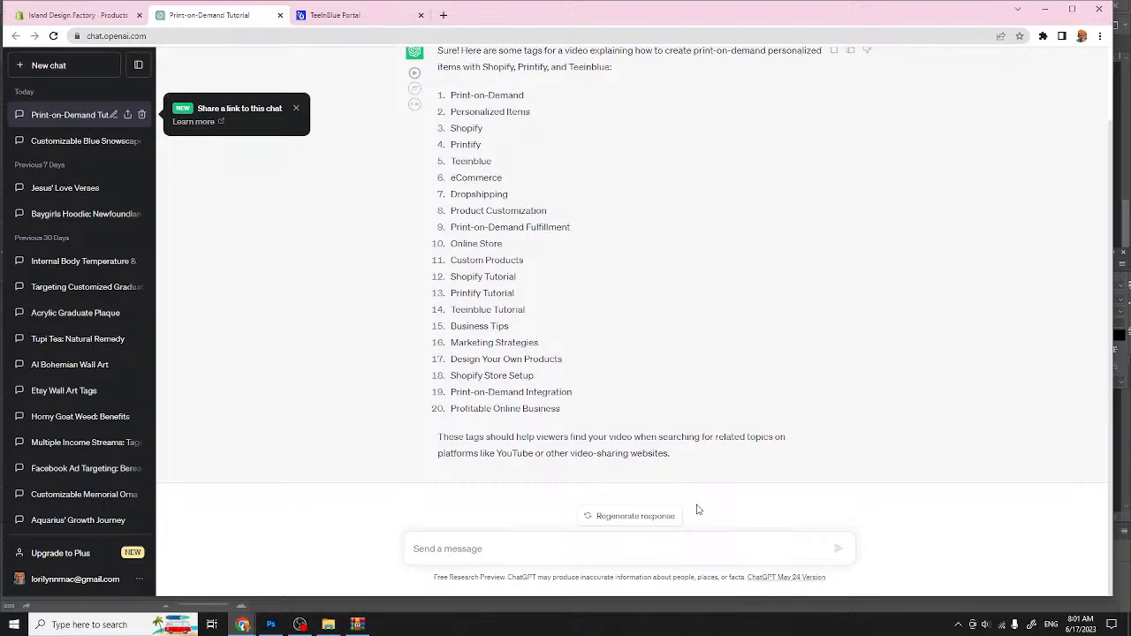
text(write me)
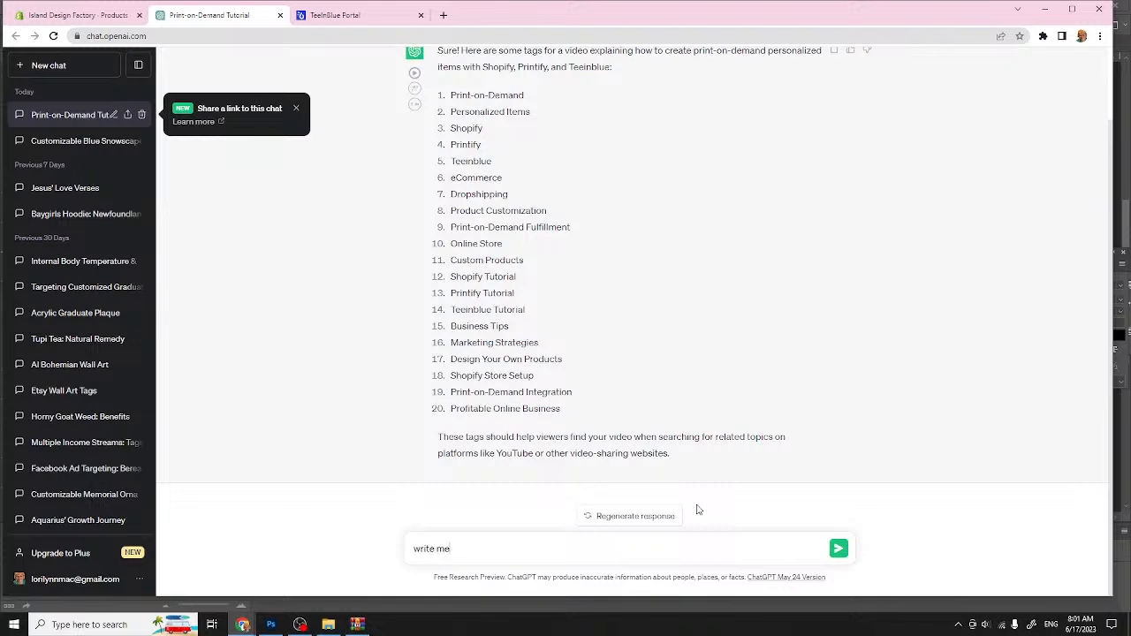
text( a description for a ceram)
text(nd)
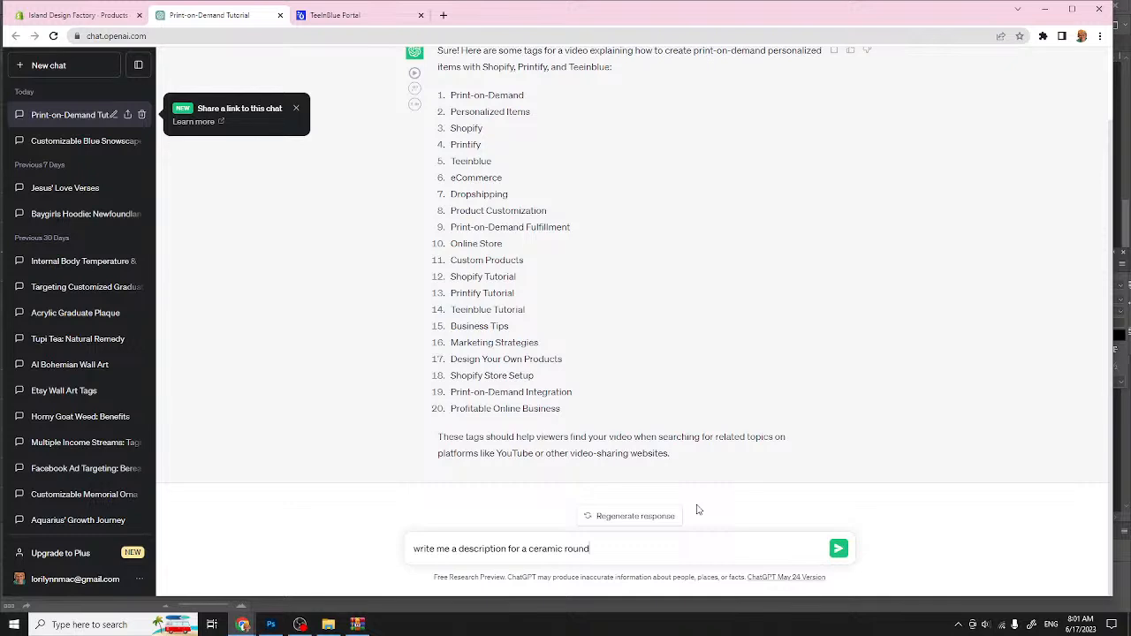
text( ornament)
key(BackSpace)
key(BackSpace)
key(BackSpace)
key(BackSpace)
key(BackSpace)
key(BackSpace)
key(BackSpace)
key(BackSpace)
text(christmas ornament that is 2.76)
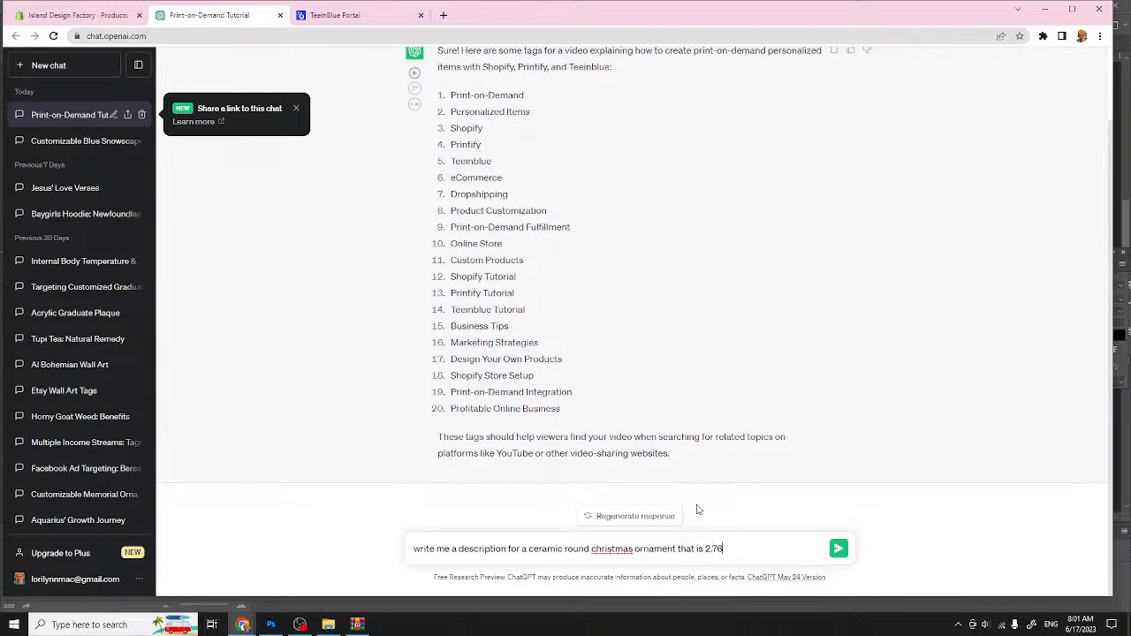
text( inches in diameter and can be)
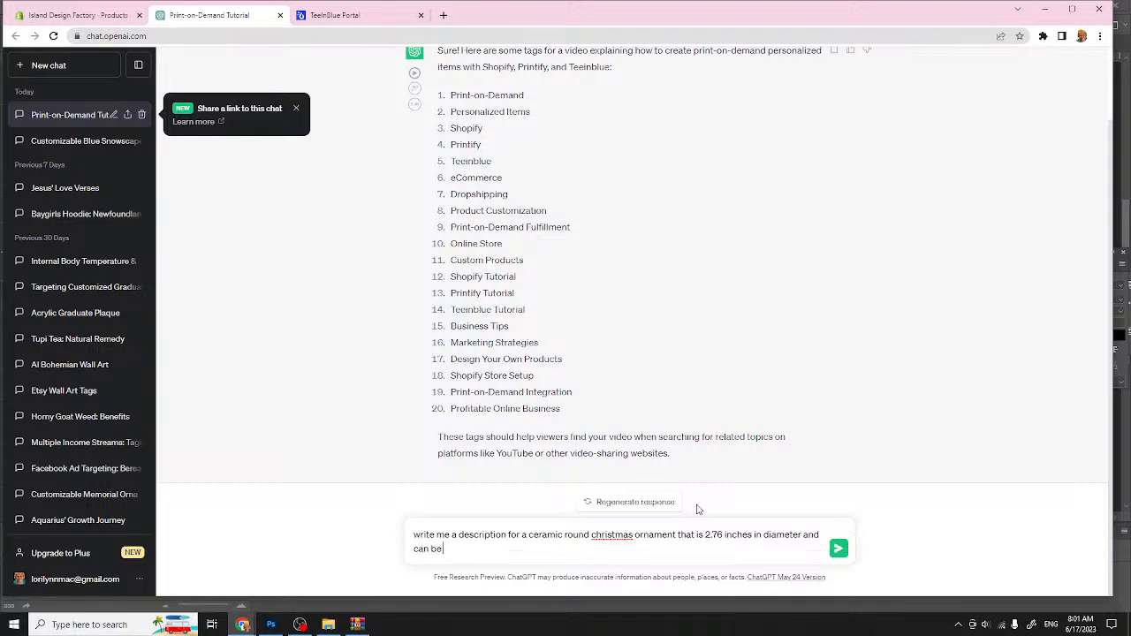
Step: Complete the prompt with "personalized with the recipient's name and the current year" and send it
text( perso)
text(ali)
key(BackSpace)
key(BackSpace)
key(BackSpace)
text(nail)
text(lized with)
text( the re)
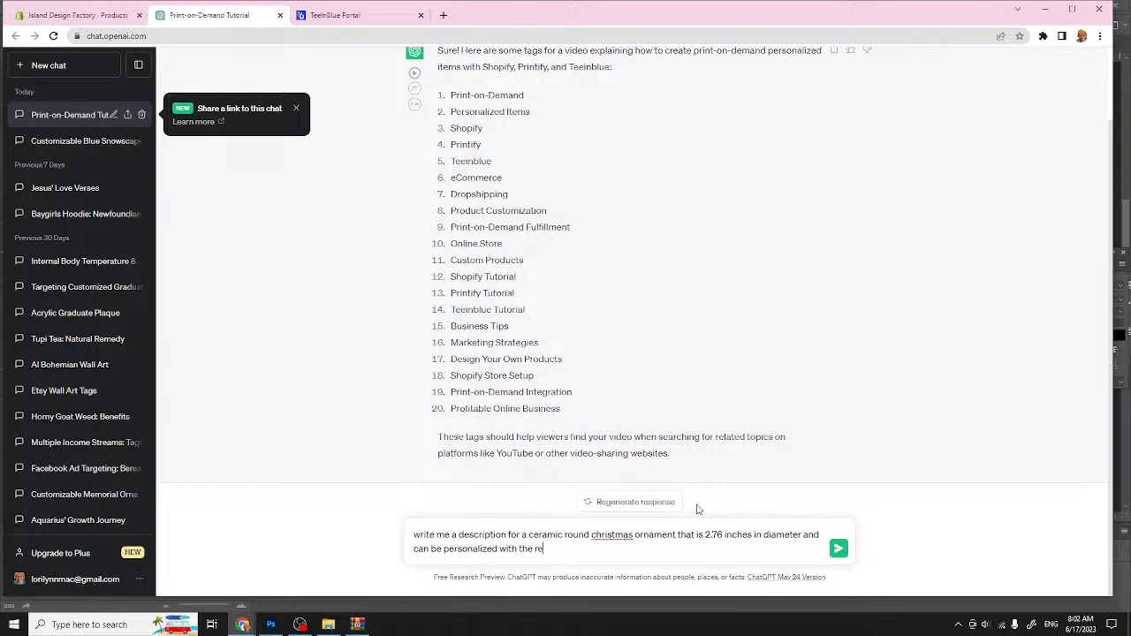
text(cipient's name and the current year)
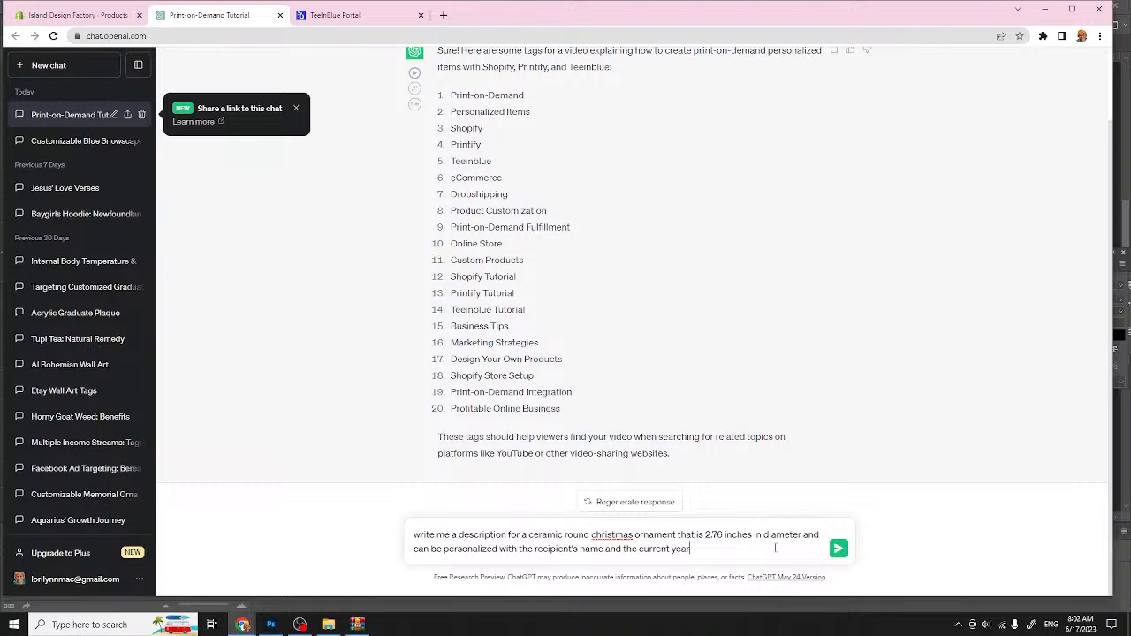
click(838, 550)
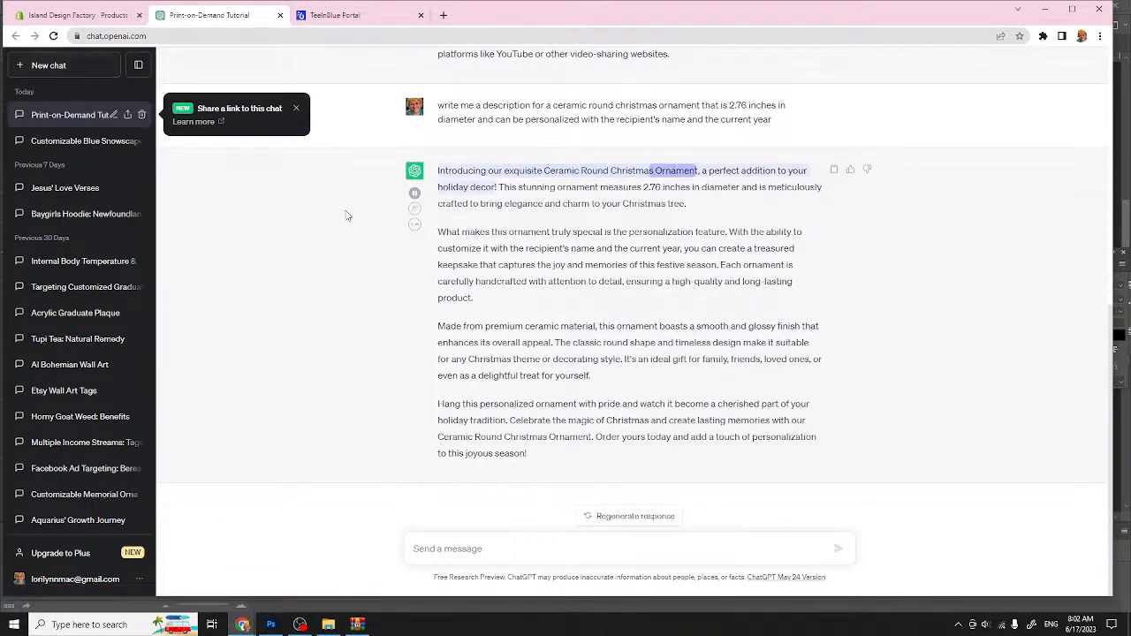
Step: Stop the read-aloud of the response and copy all four paragraphs of the generated ornament description
click(415, 194)
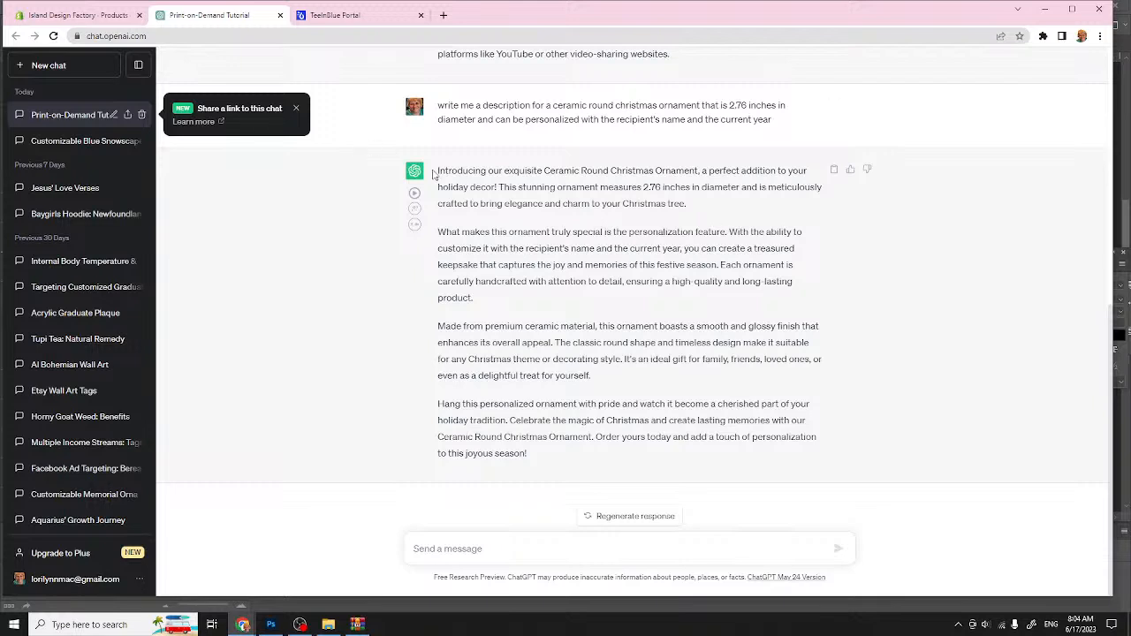
drag(438, 168, 578, 457)
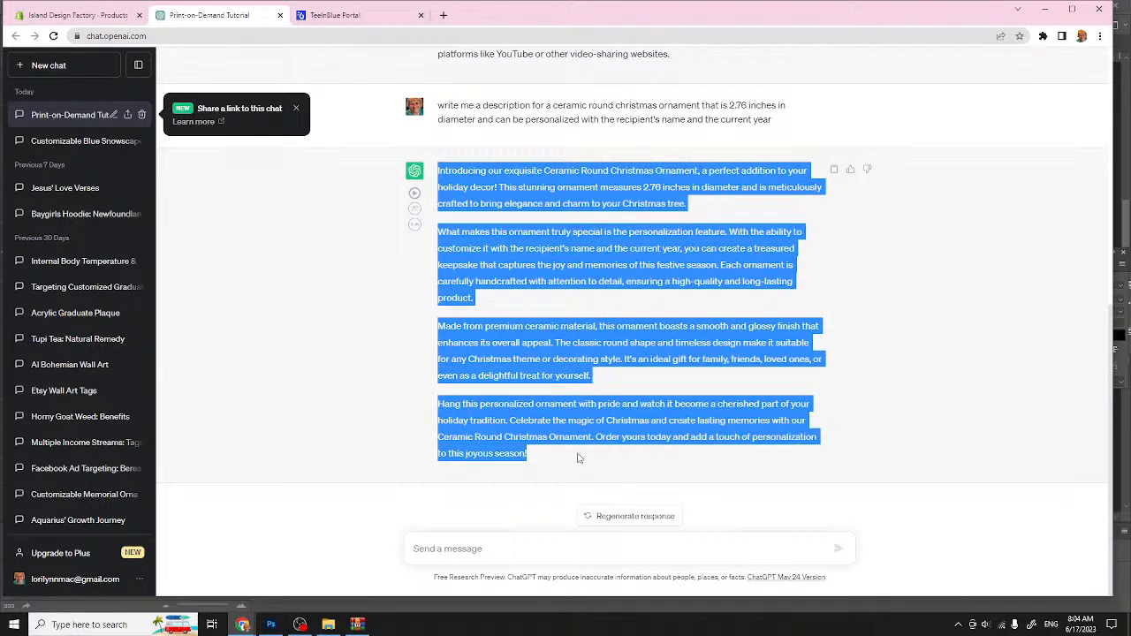
right_click(580, 336)
click(628, 346)
Step: Return to the Shopify product, look at the built-in description generator, and paste the copied text into the product's Description
click(73, 15)
click(341, 276)
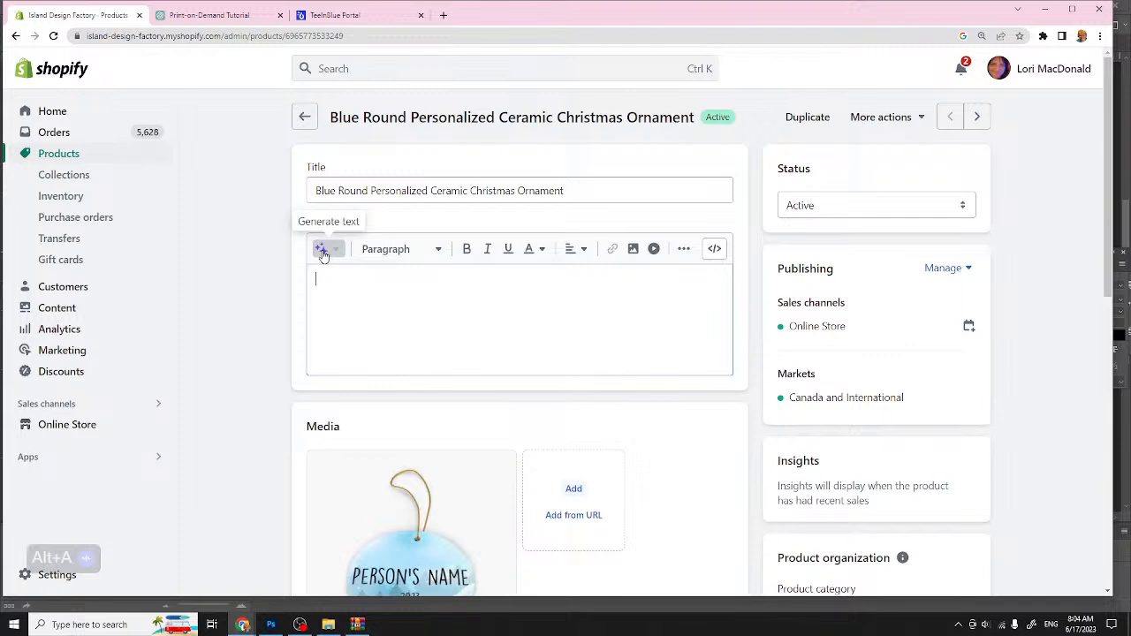
click(323, 254)
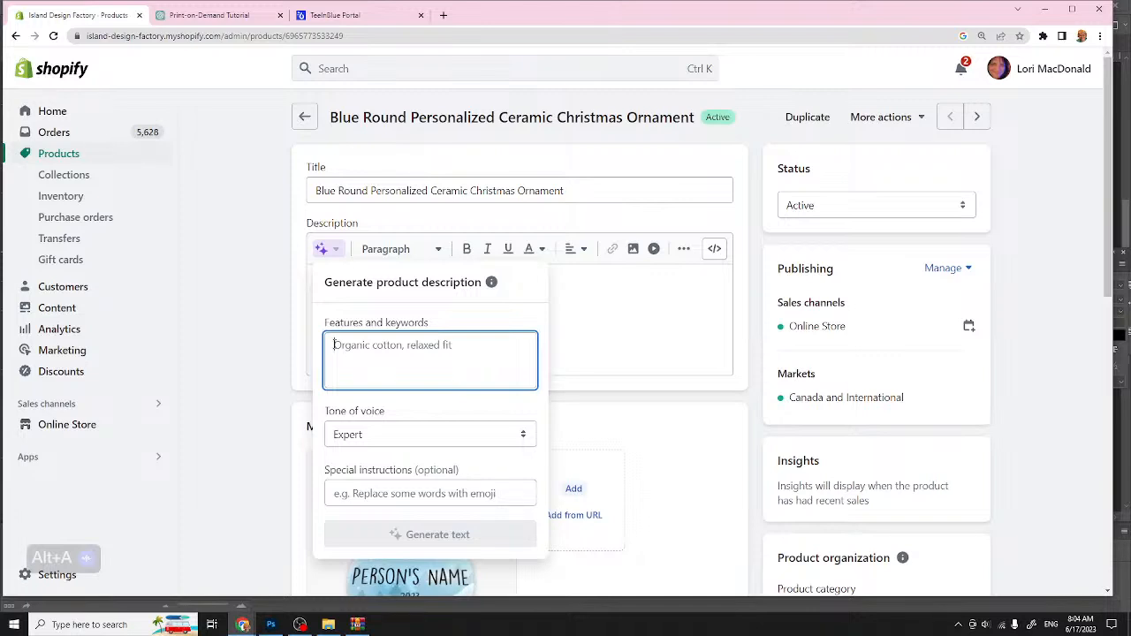
click(274, 299)
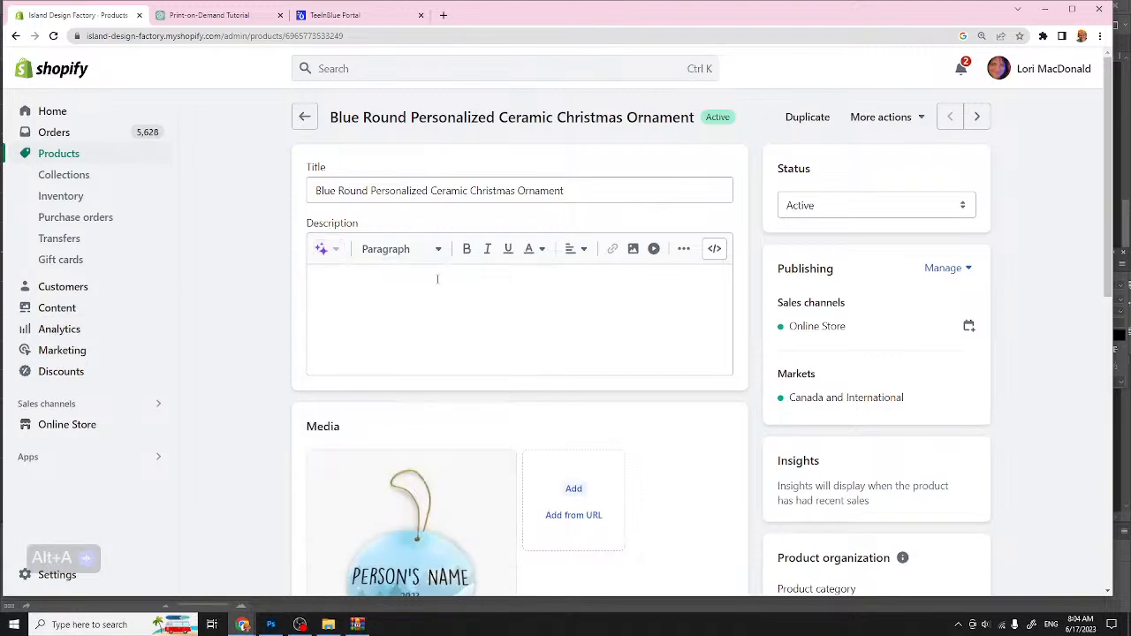
click(372, 282)
key(ctrl+v)
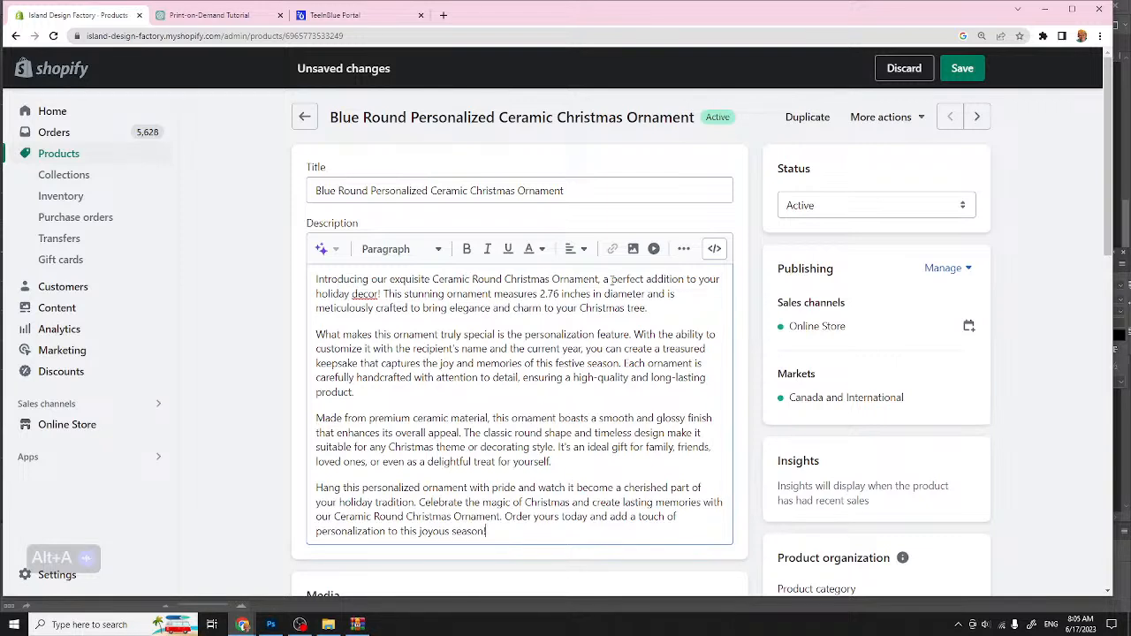
Step: Replace "perfect addition to your holiday decor" in the description's first sentence with "gift to give to a special person on your list"
drag(610, 279, 381, 293)
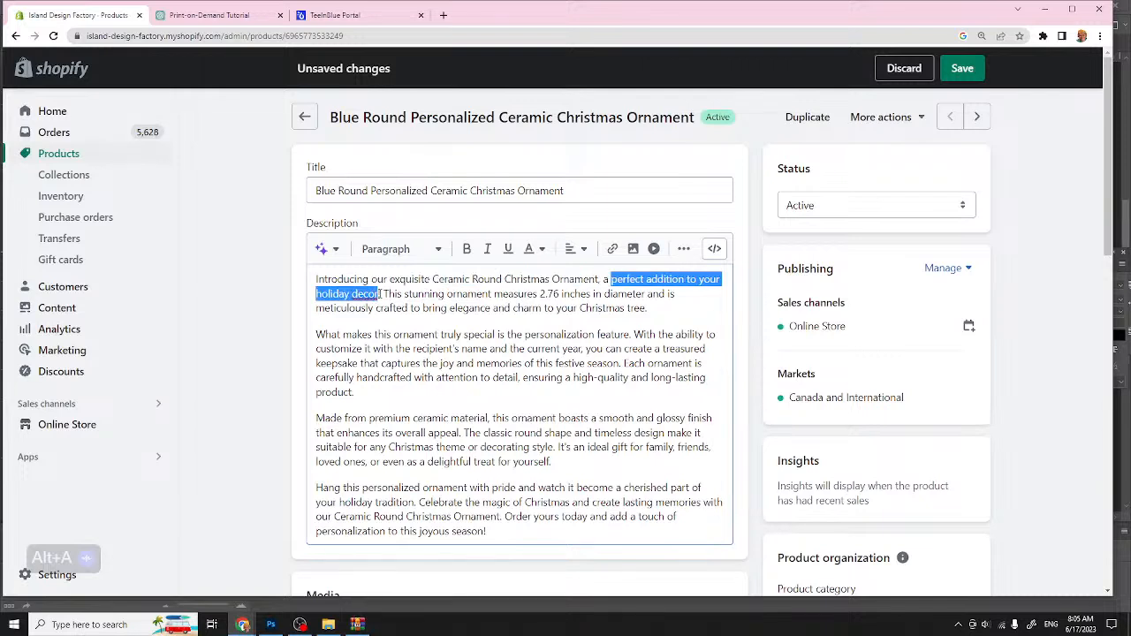
text(gift to )
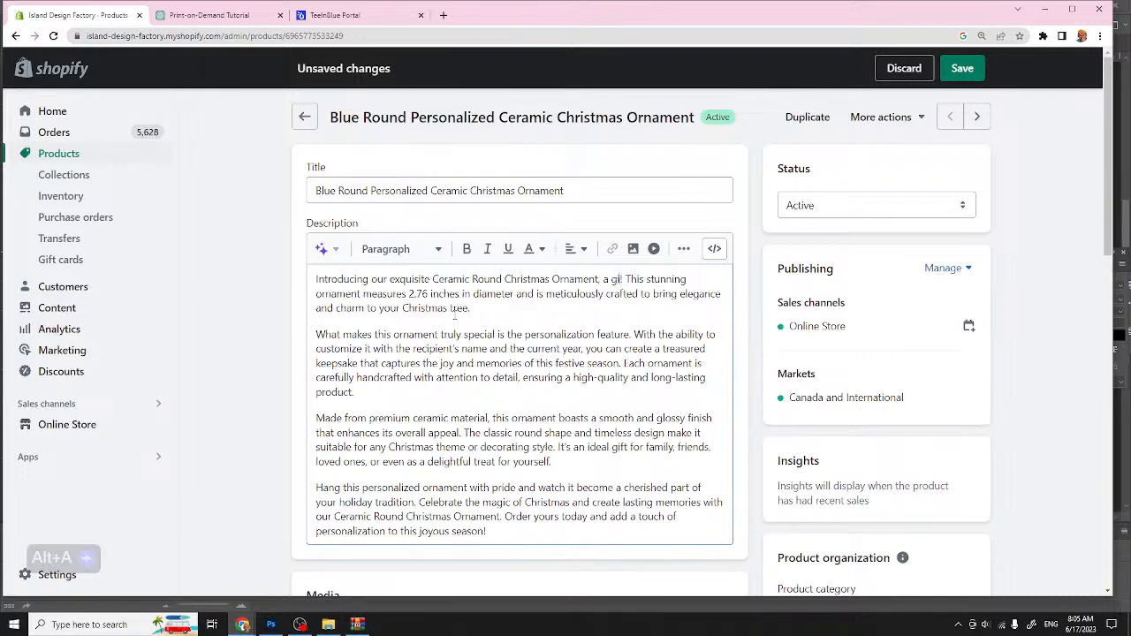
text(give to a special person on your list)
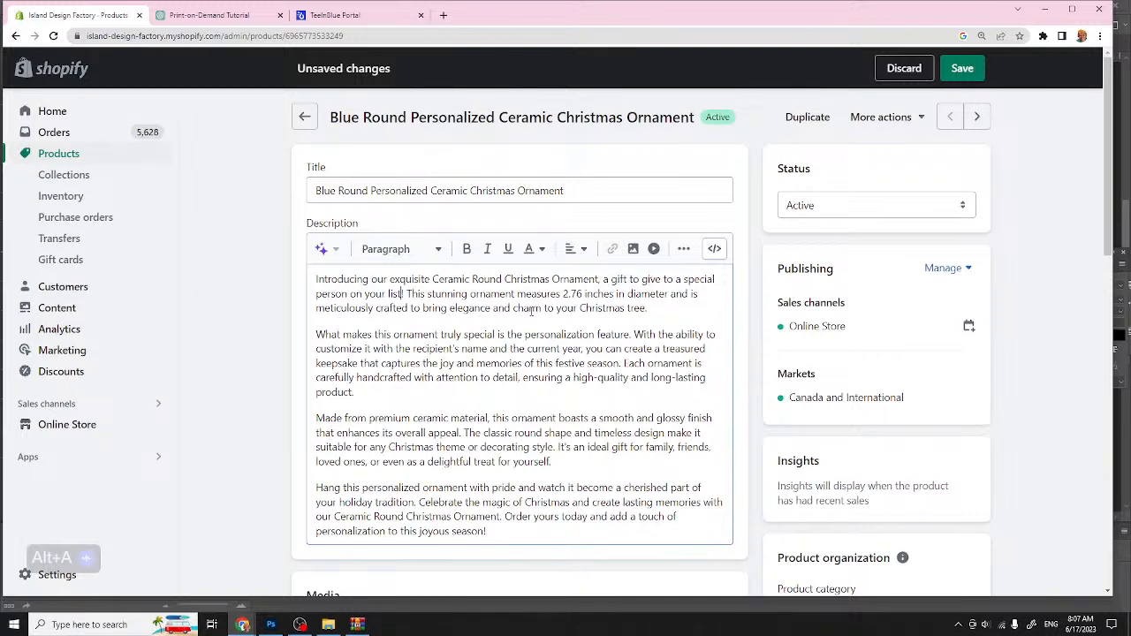
Step: Reword "your Christmas tree" in the description's first paragraph to "any Christmas Tree"
drag(555, 309, 576, 309)
text(any)
drag(622, 308, 625, 309)
text(T)
Step: Remove the product's Posters, Prints, & Visual Artwork category, search for "ornament", and set the category to Holiday Ornaments
scroll(436, 348, down, 1)
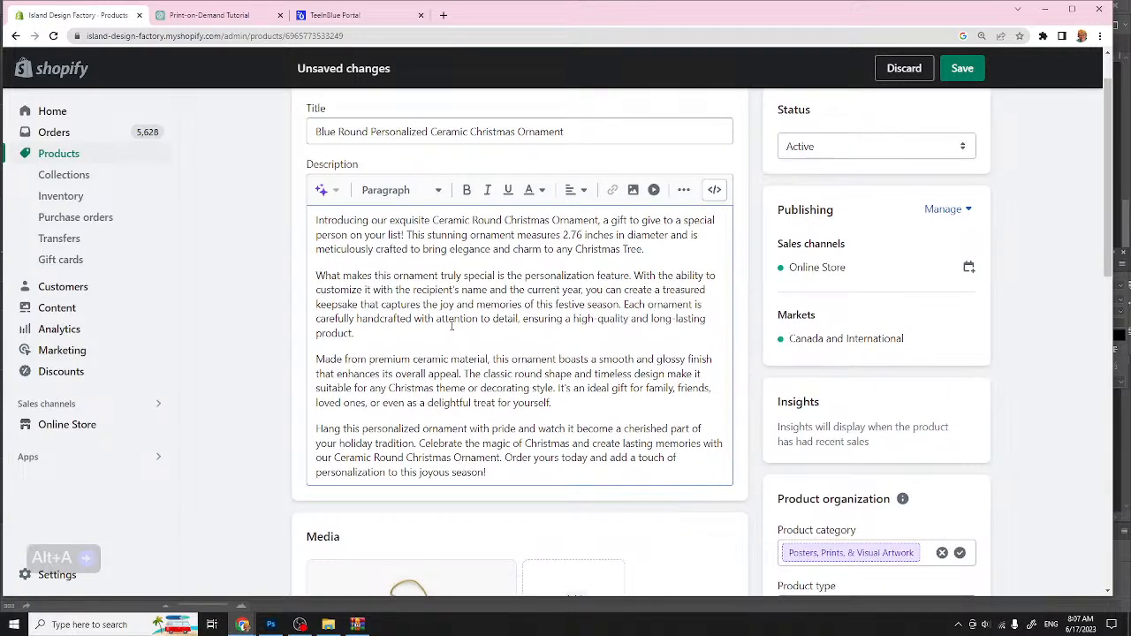
scroll(451, 325, down, 4)
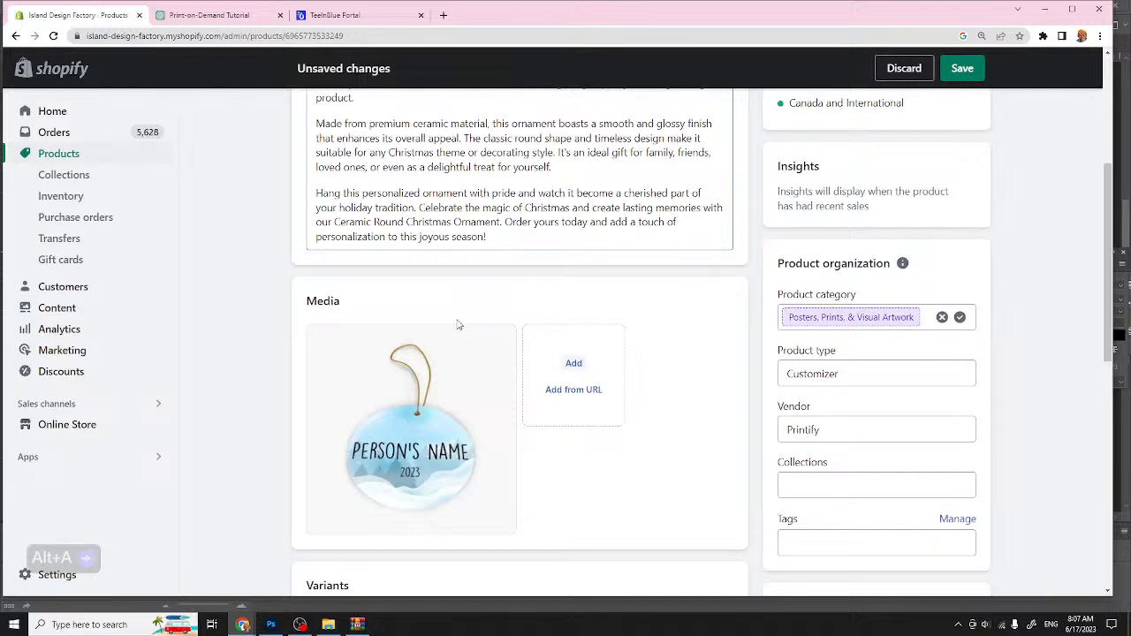
click(942, 317)
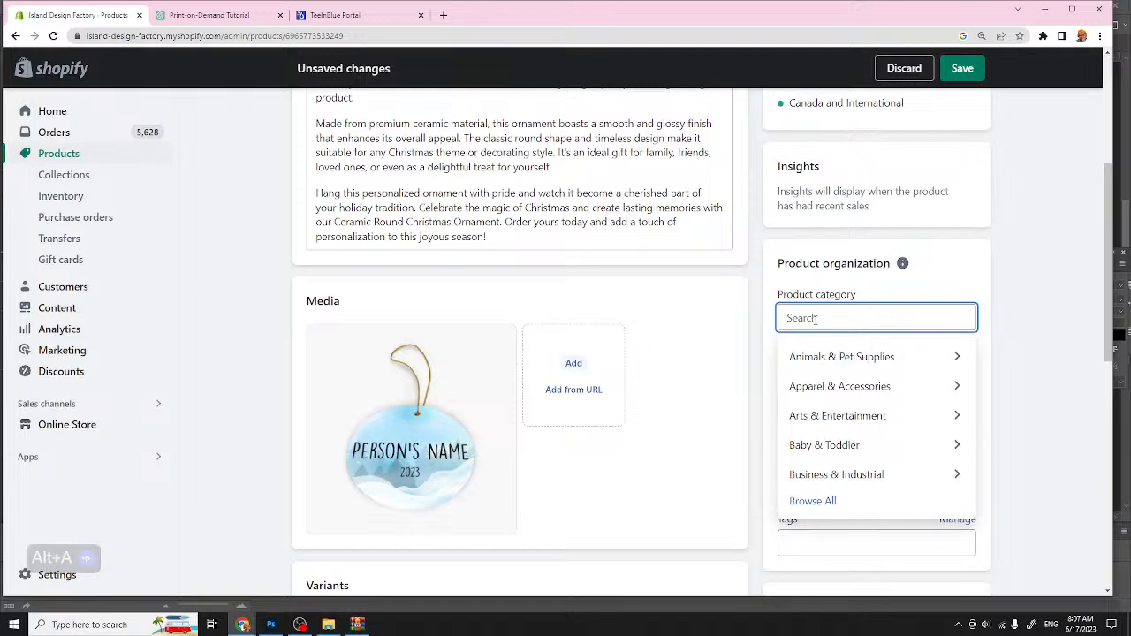
text(ornament)
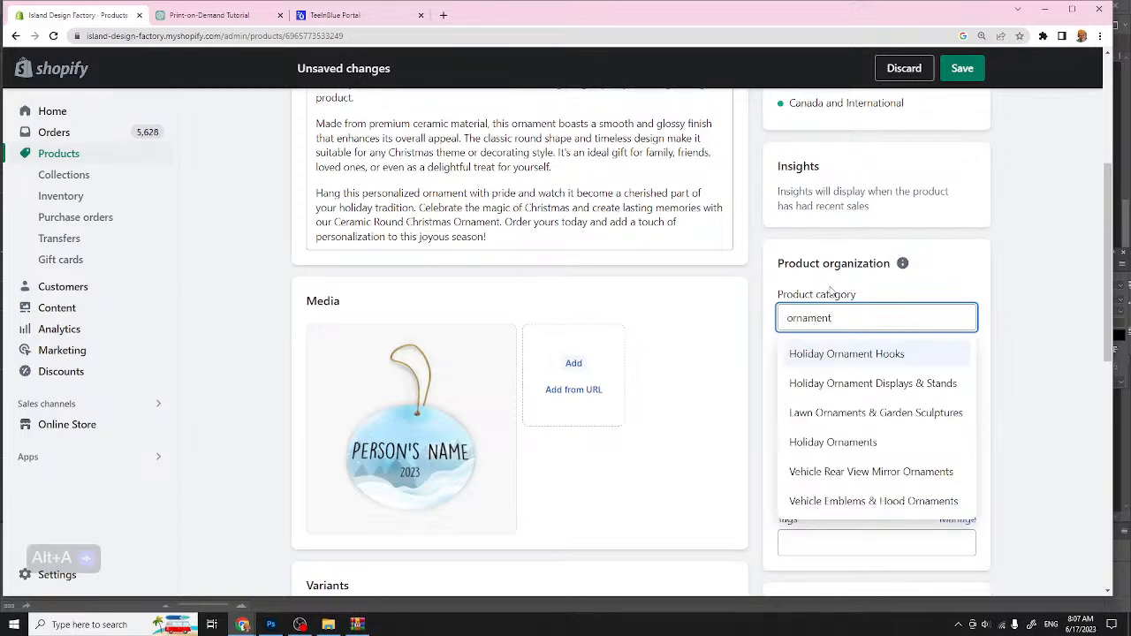
click(802, 442)
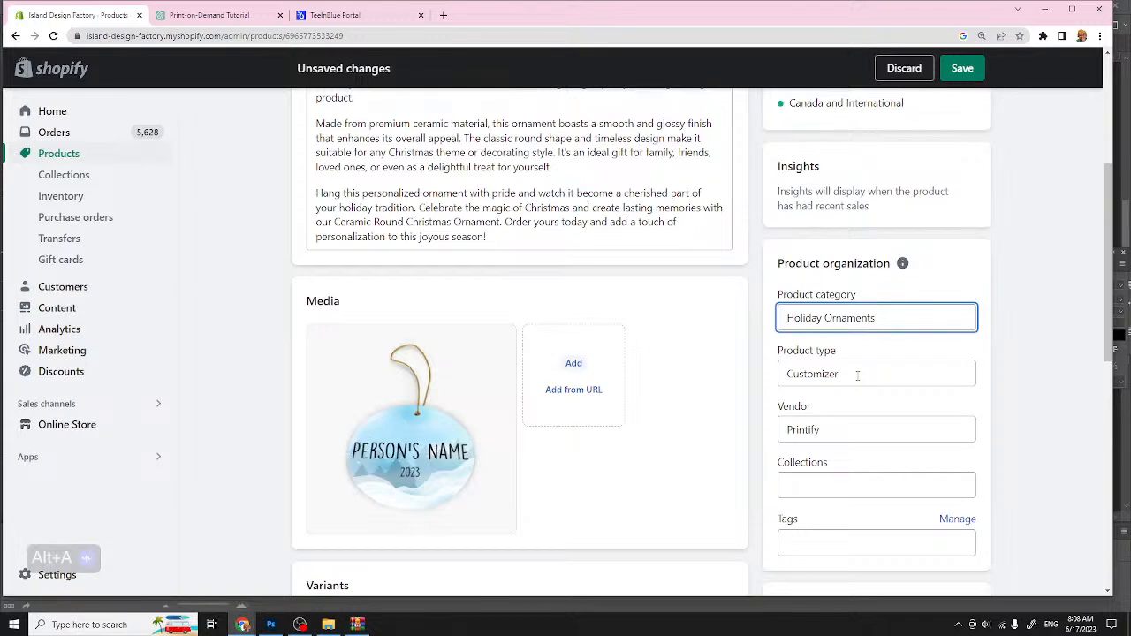
Step: Look through the store collections available for assigning to the product
click(806, 484)
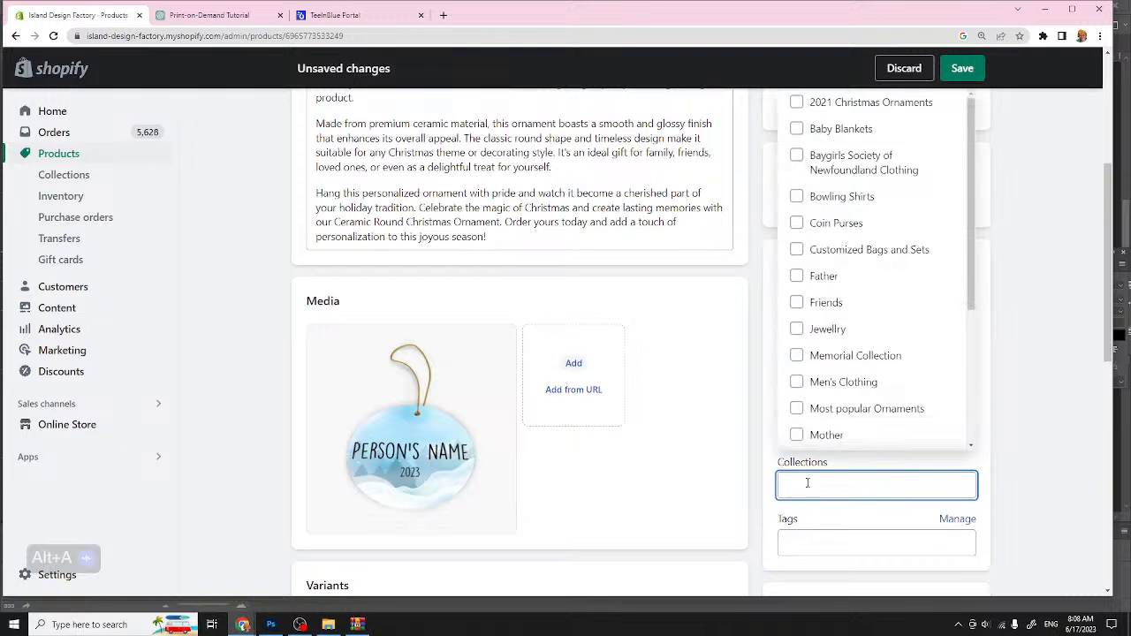
scroll(824, 300, down, 3)
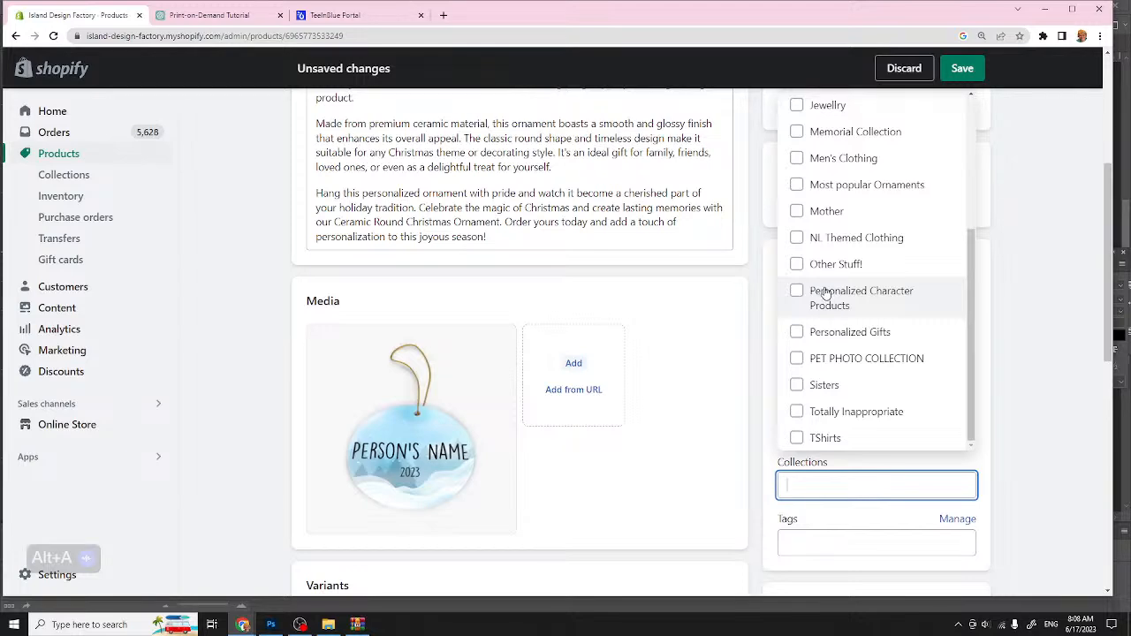
scroll(829, 305, down, 1)
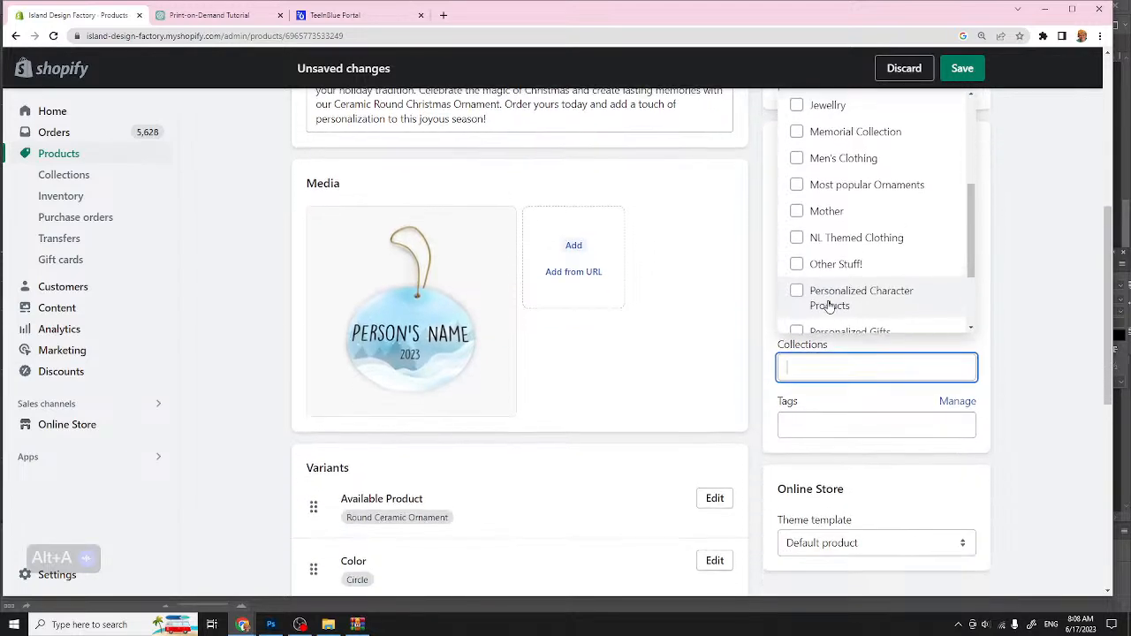
scroll(829, 306, up, 3)
scroll(828, 306, up, 1)
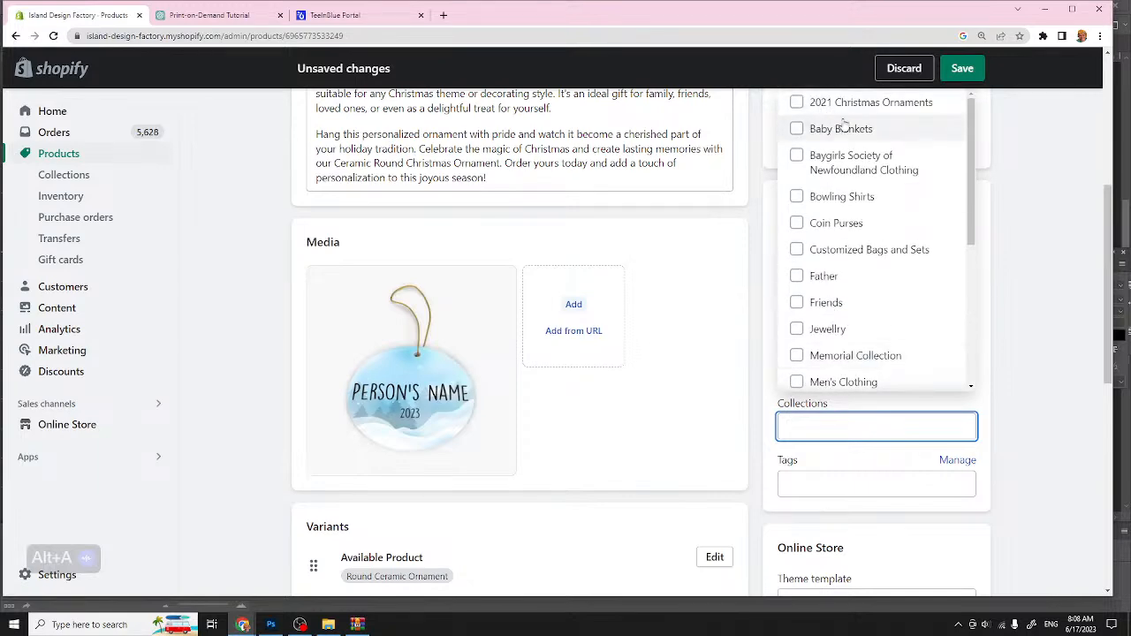
scroll(828, 106, up, 4)
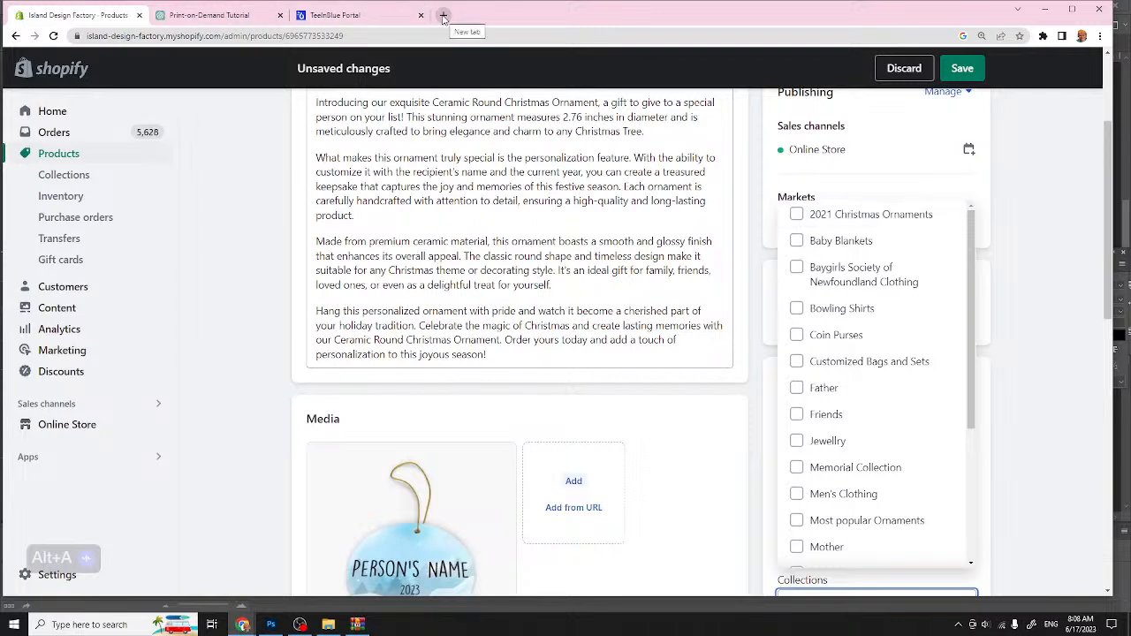
Step: Open the storefront islanddesignfactory.com in a new browser tab
click(444, 17)
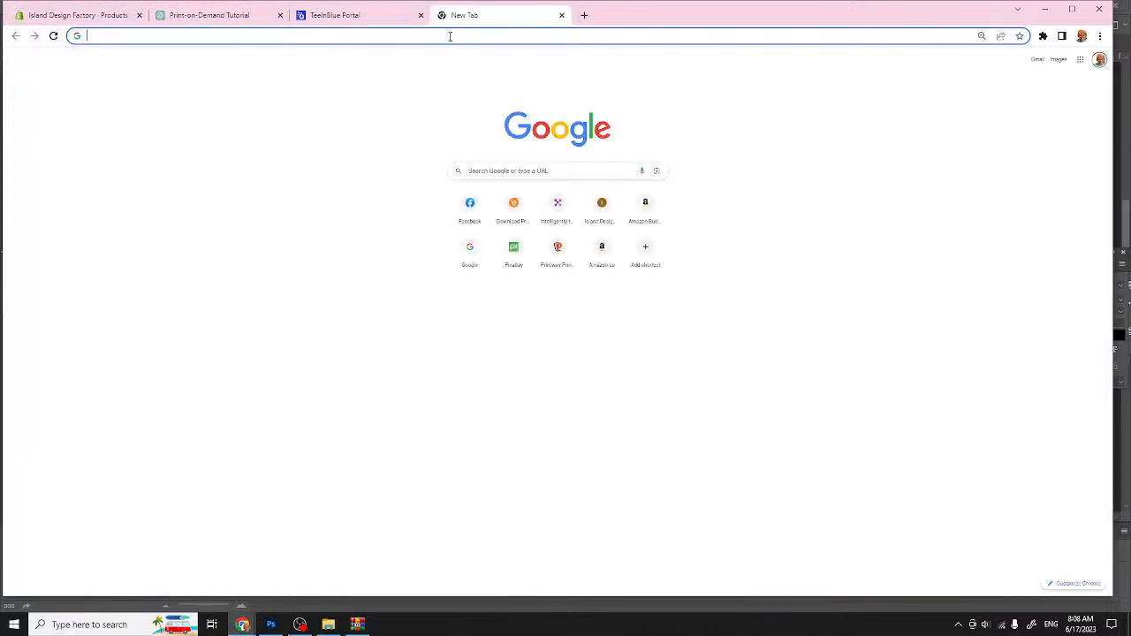
click(450, 36)
text(is)
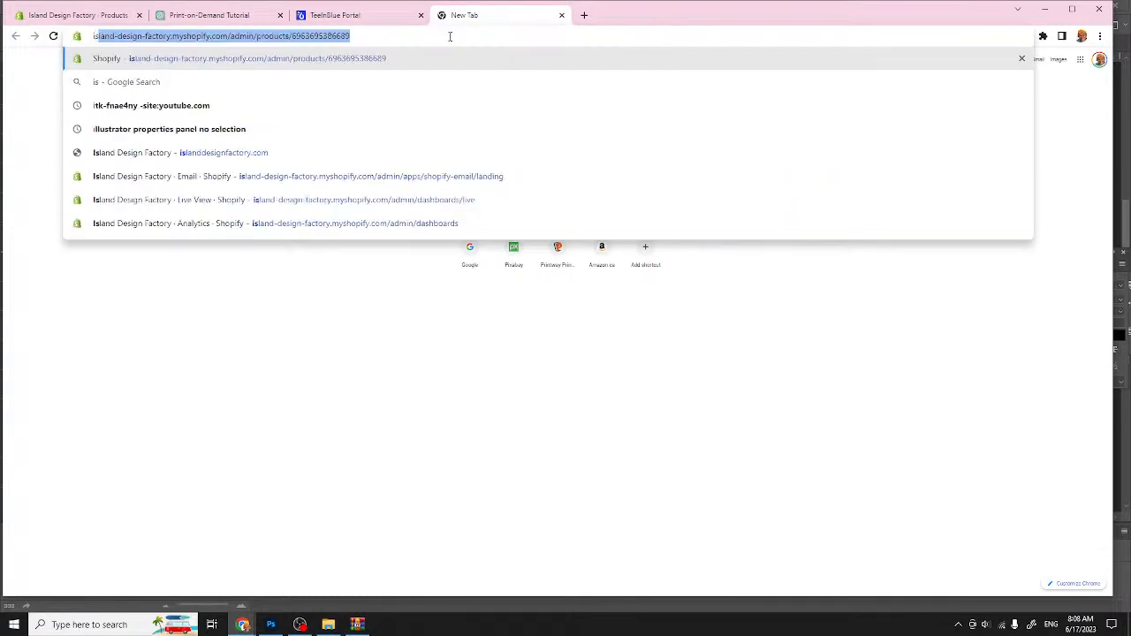
text(landdesig)
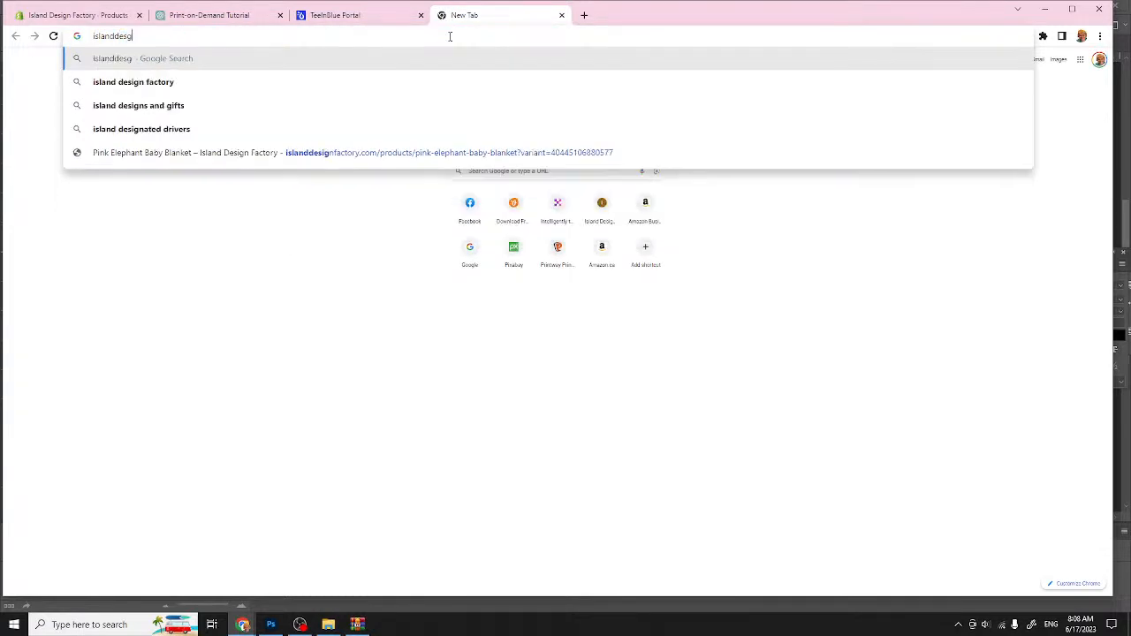
text(nf)
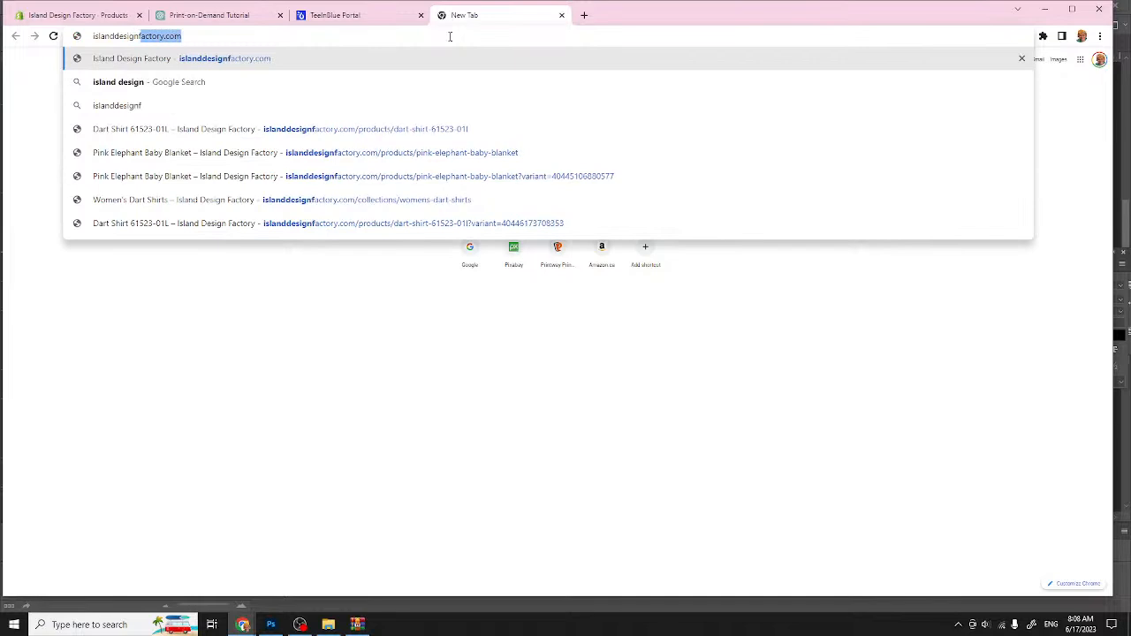
text(actory.com)
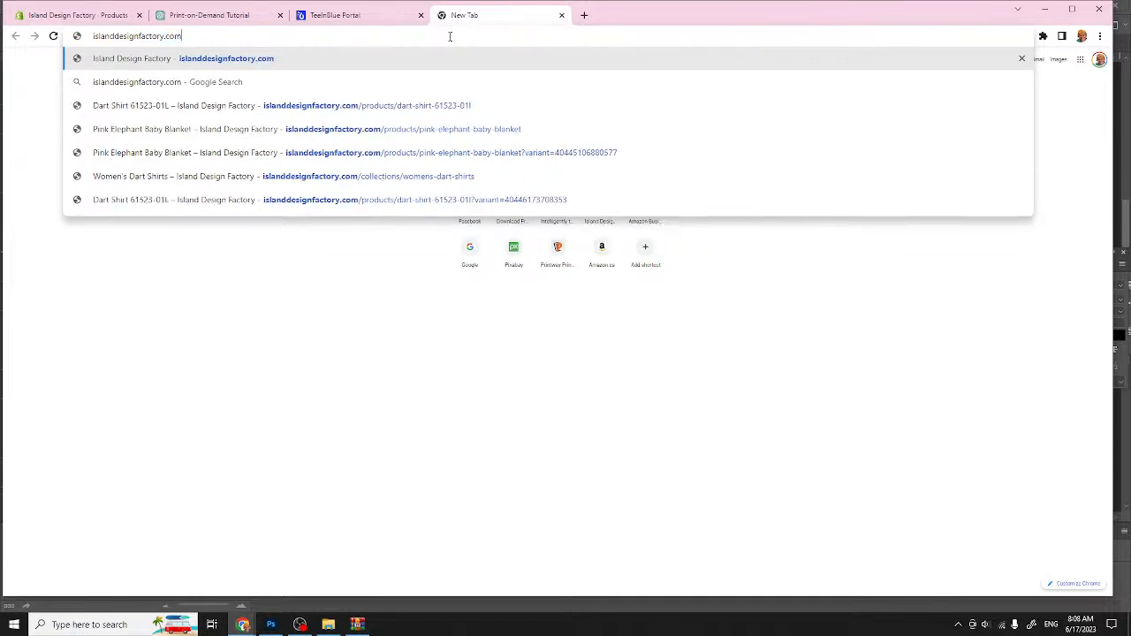
key(Return)
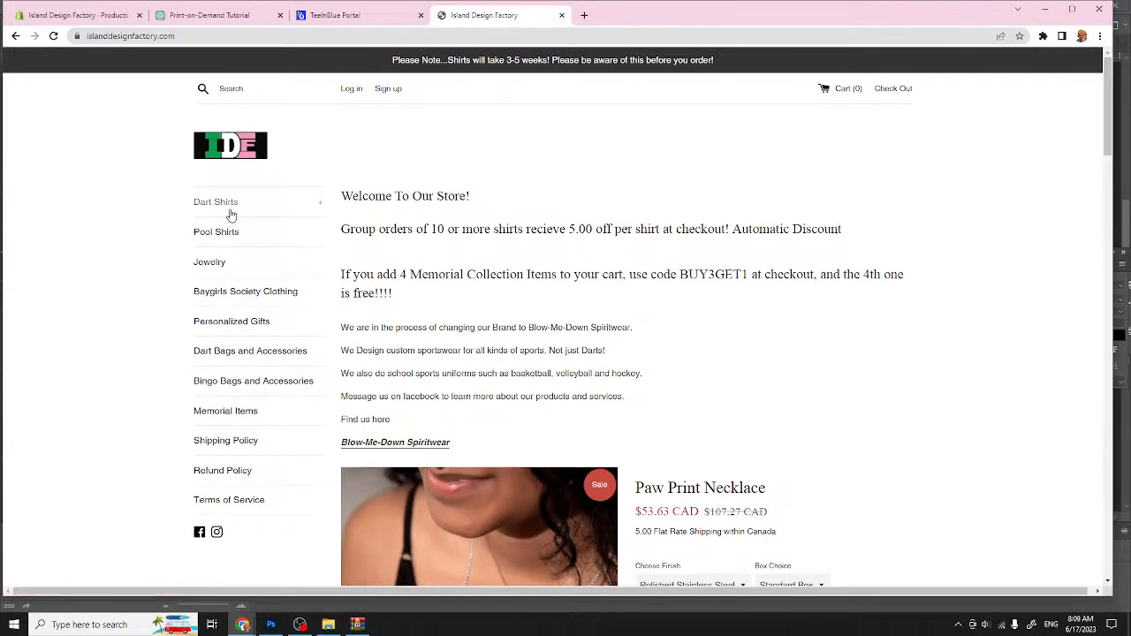
Step: Open the storefront's Memorial Items collection and examine how its products are grouped under the site's navigation
scroll(230, 216, down, 1)
click(225, 352)
key(alt+a)
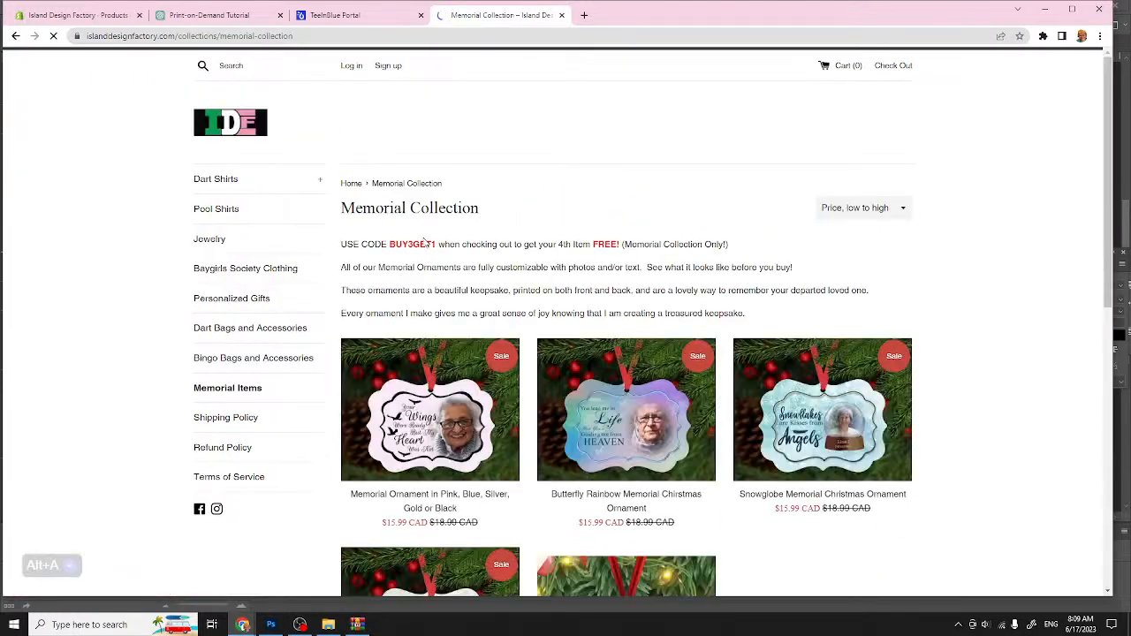
scroll(430, 289, down, 2)
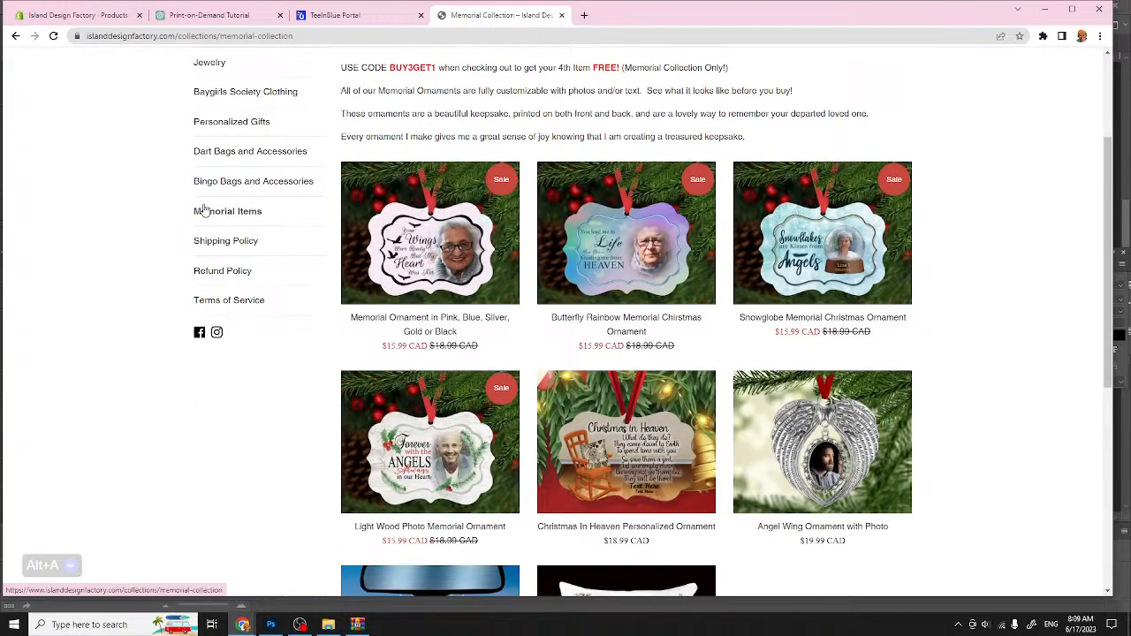
scroll(247, 237, up, 1)
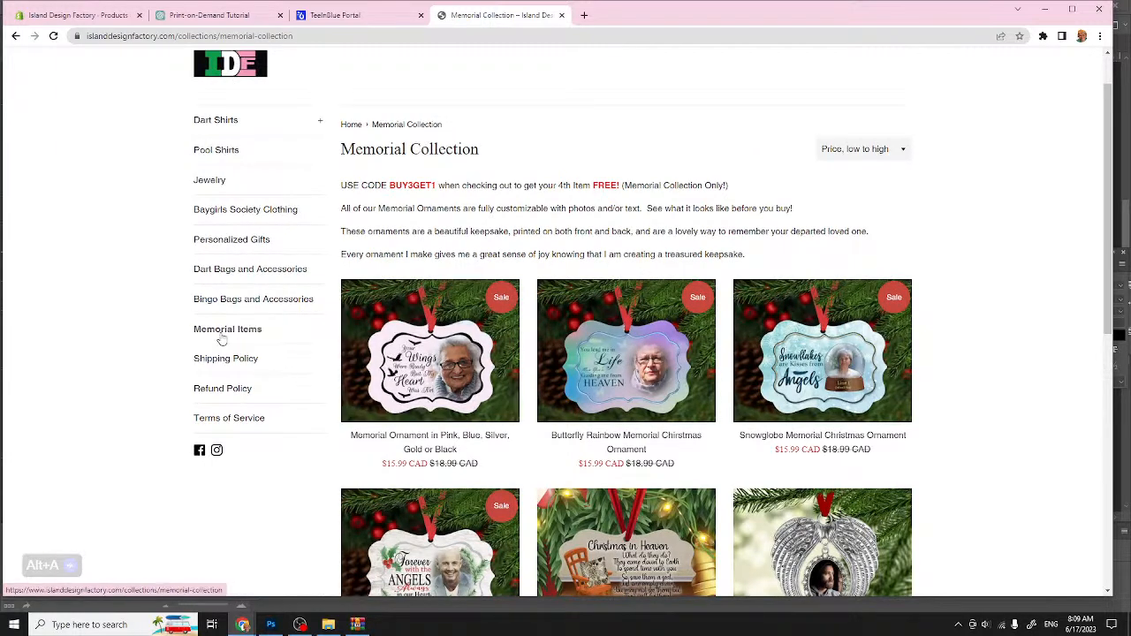
scroll(435, 349, down, 3)
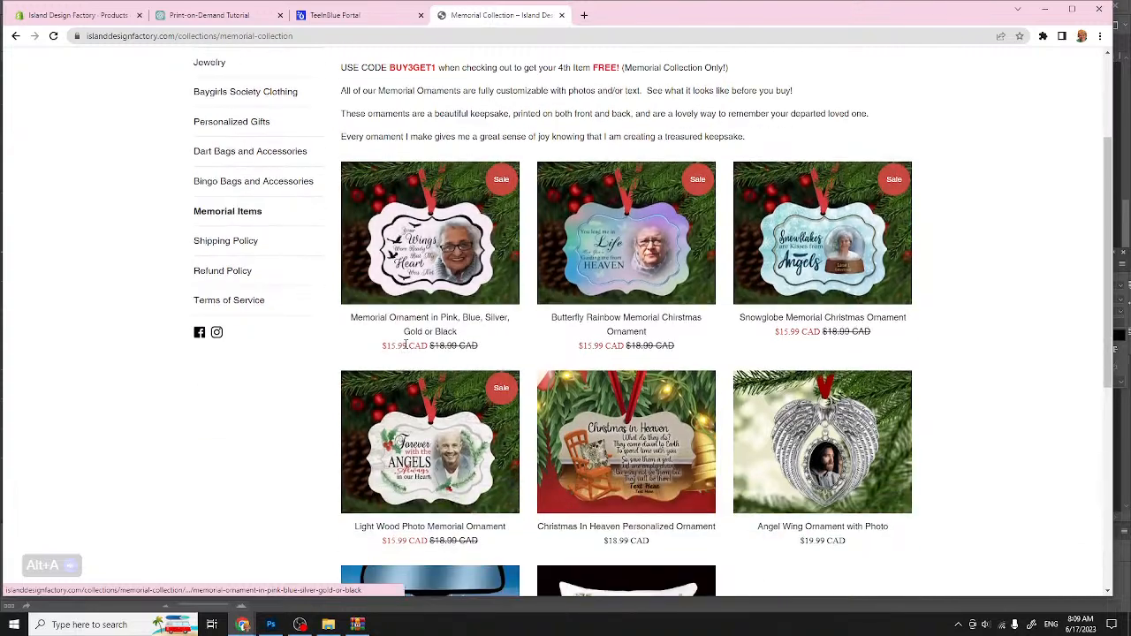
scroll(434, 346, up, 2)
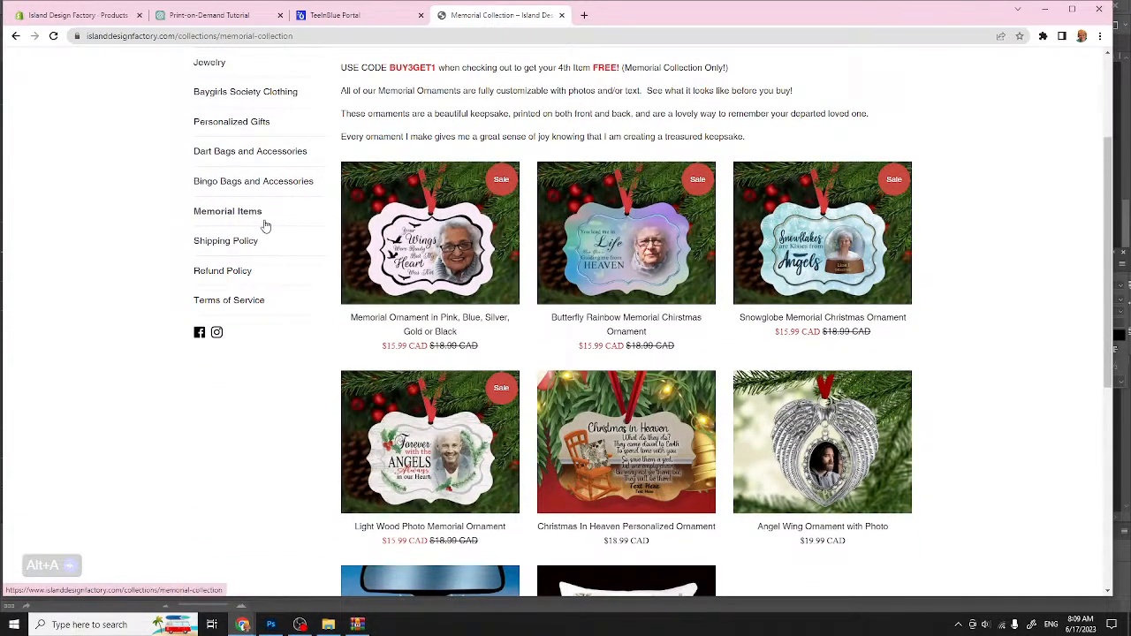
scroll(265, 243, up, 1)
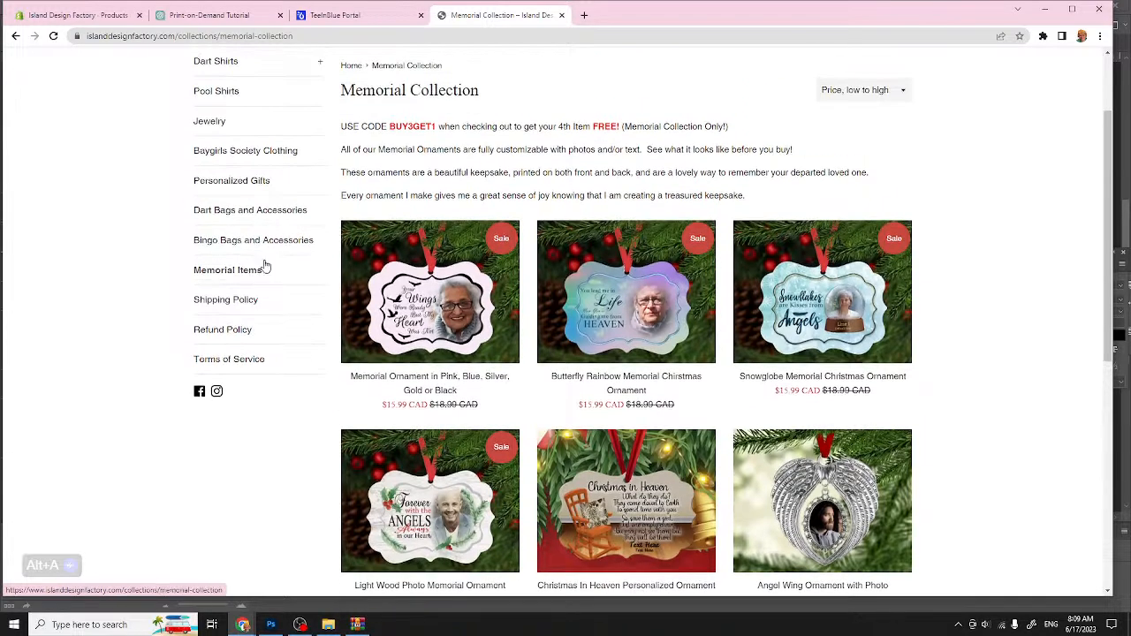
scroll(257, 276, up, 2)
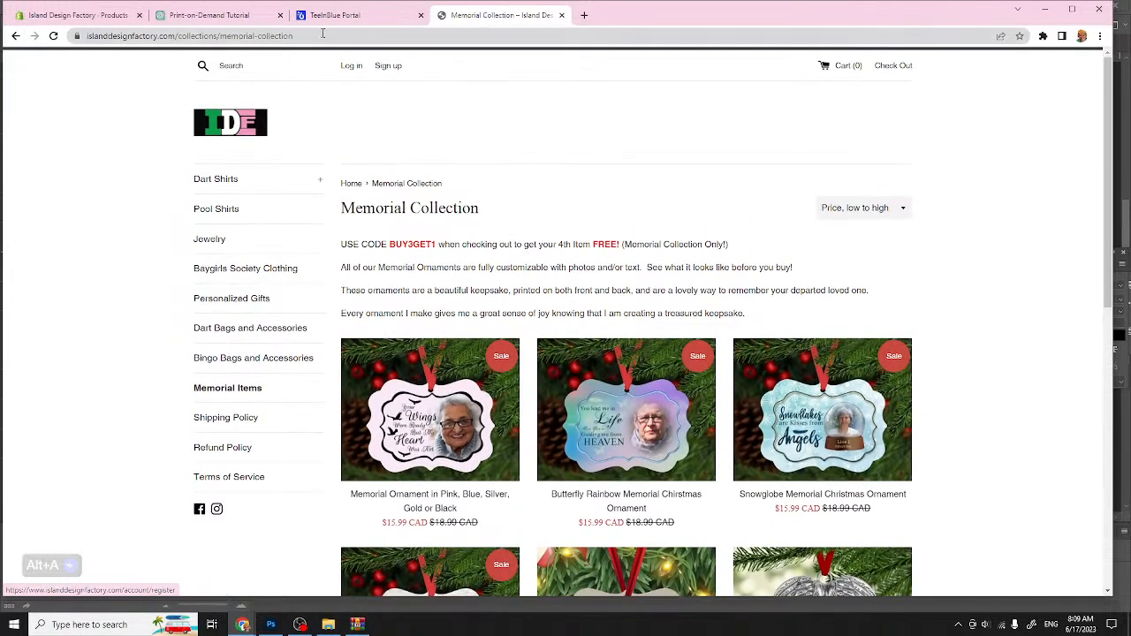
Step: Return to the Shopify product and add it to the Personalized Gifts collection
click(206, 15)
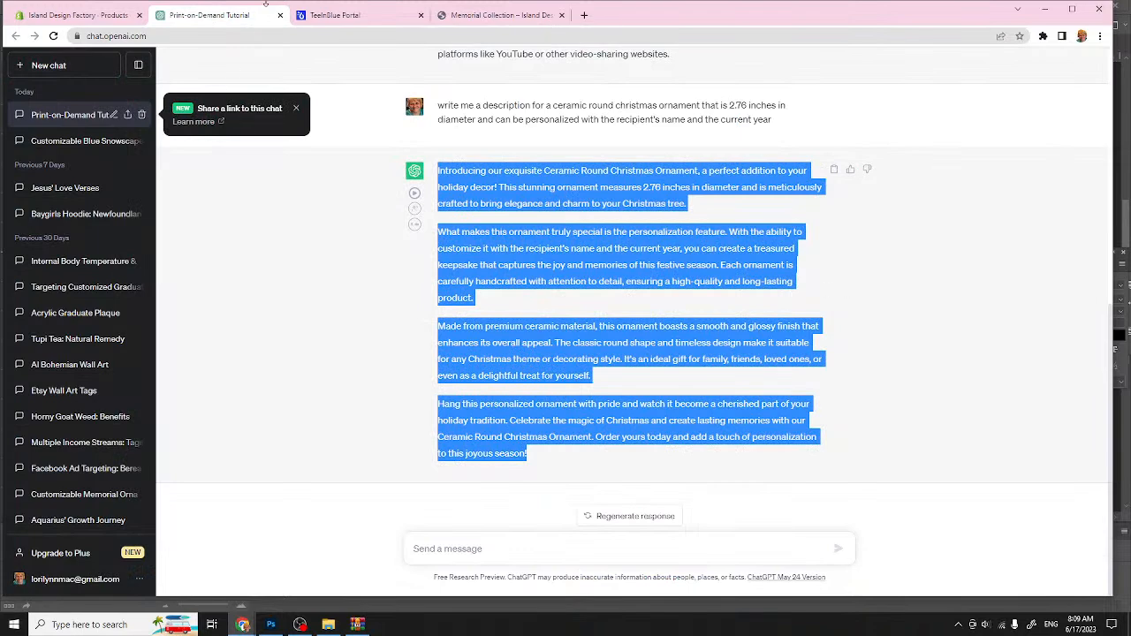
click(77, 15)
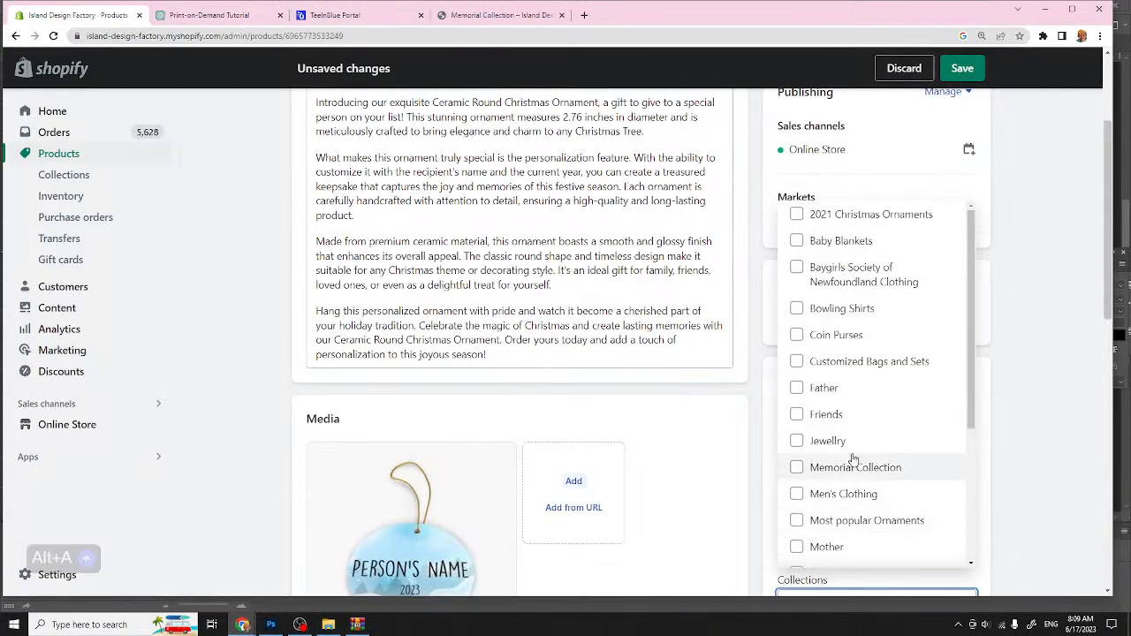
scroll(826, 336, down, 3)
scroll(826, 328, down, 5)
scroll(826, 328, up, 2)
scroll(829, 322, down, 4)
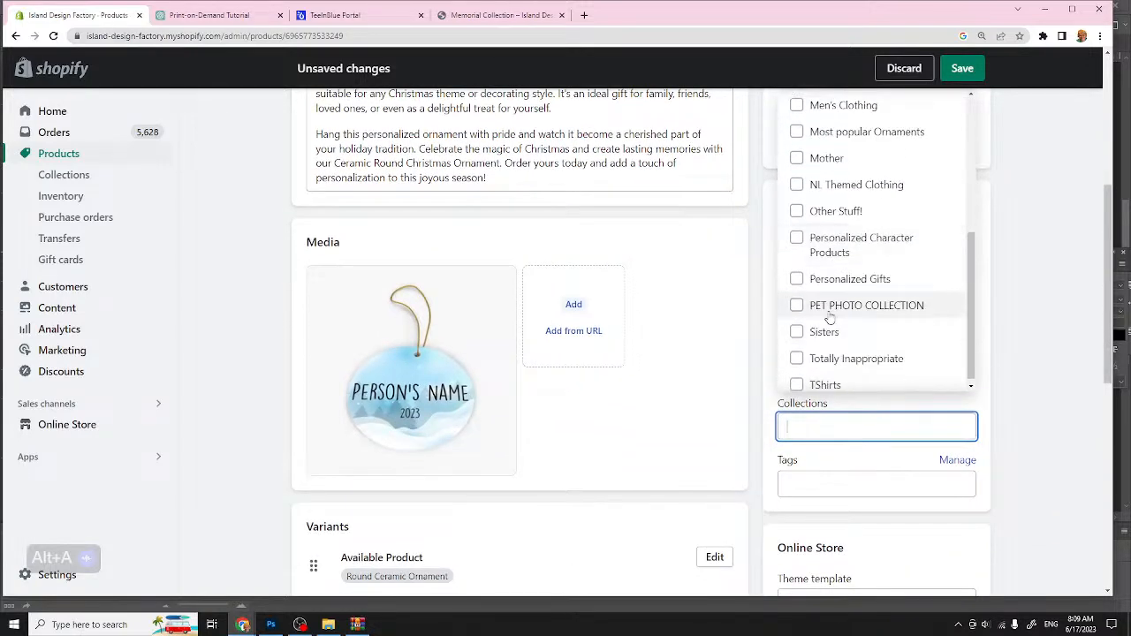
click(797, 279)
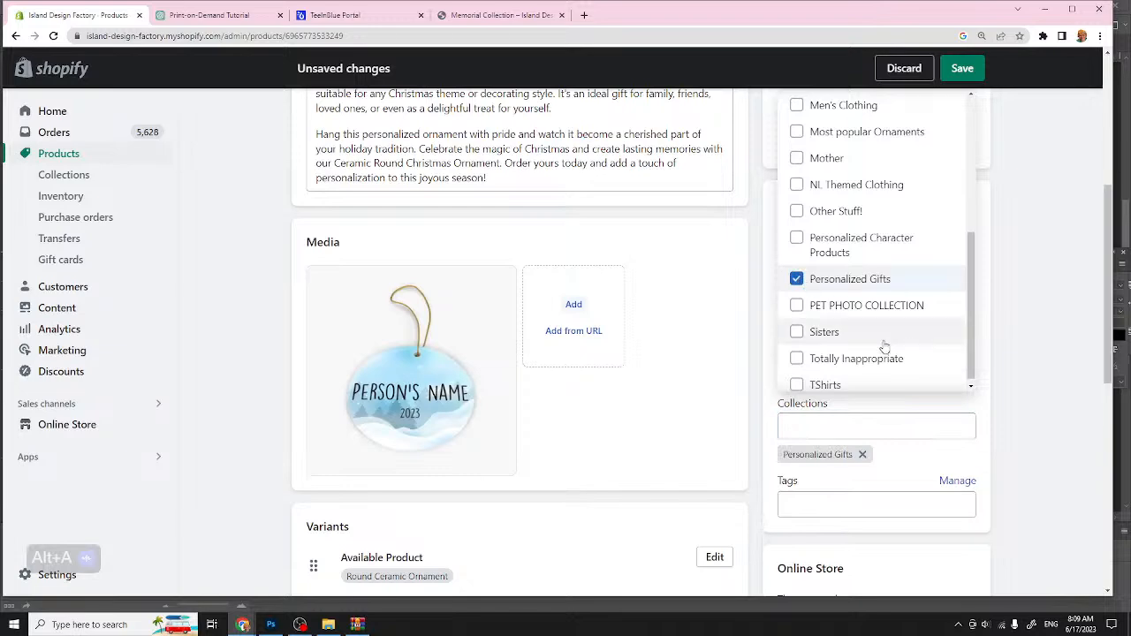
Step: Close the collections list and save the product
scroll(621, 418, down, 4)
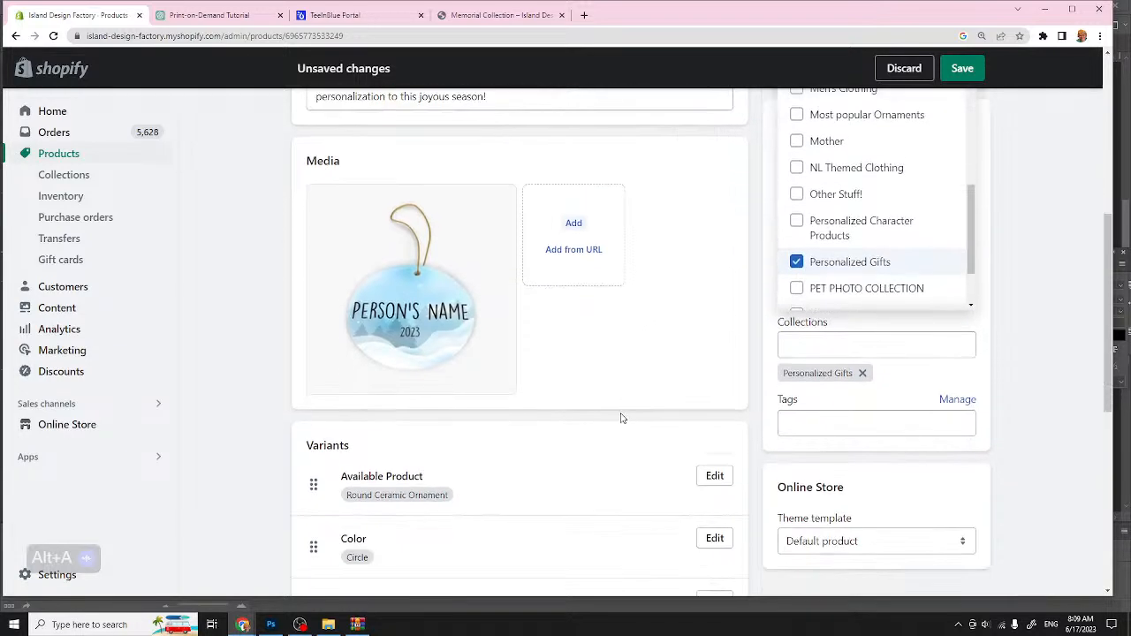
scroll(528, 418, down, 1)
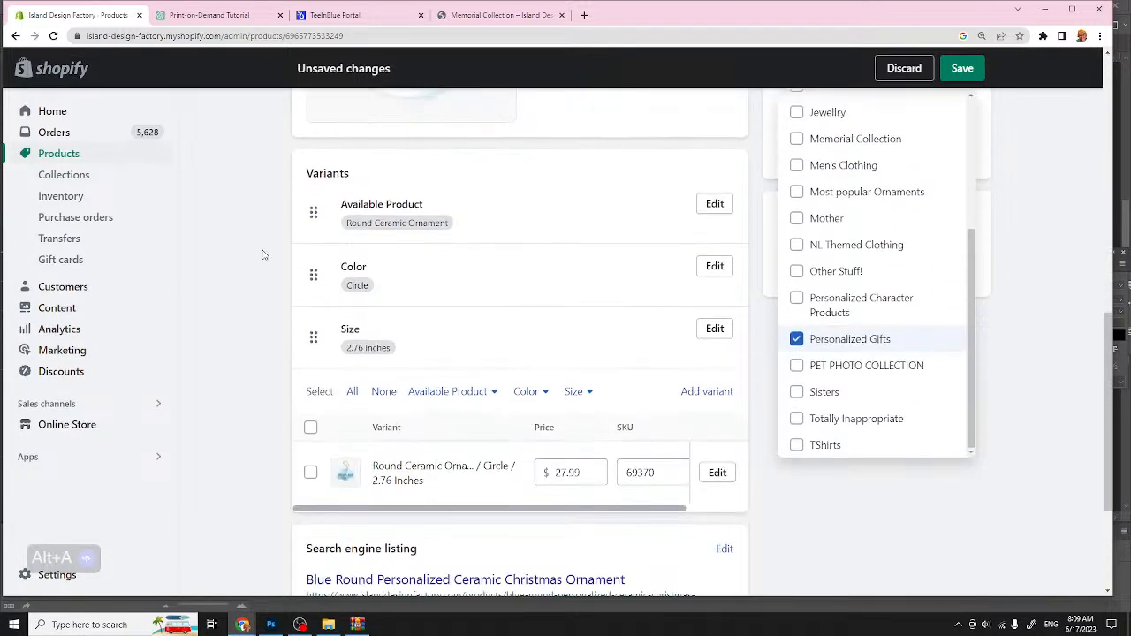
click(248, 283)
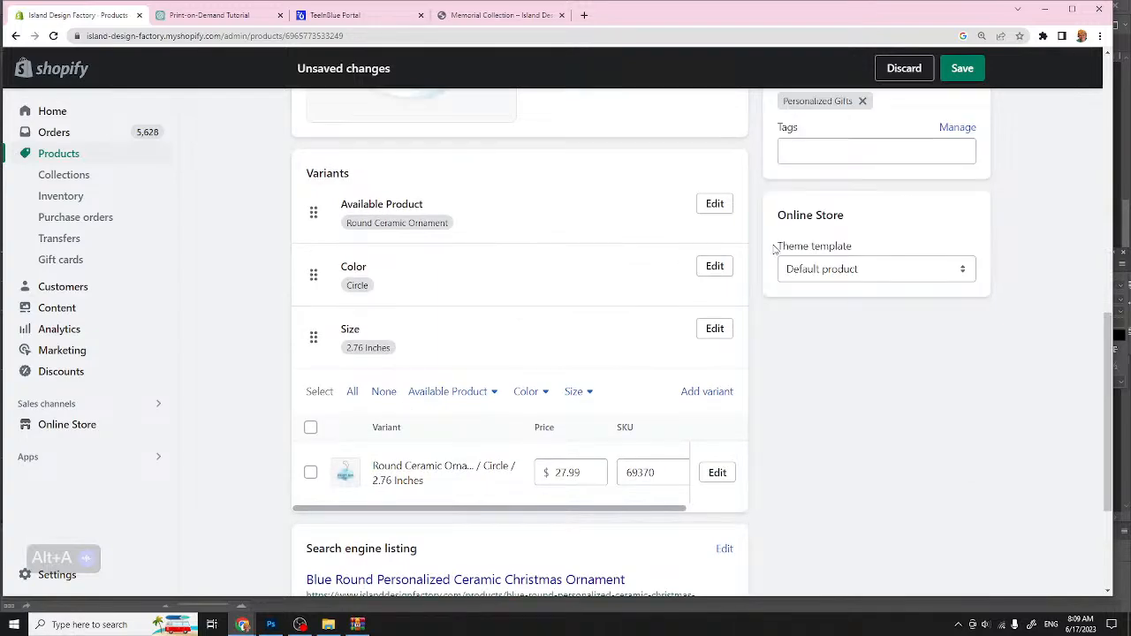
scroll(786, 252, up, 10)
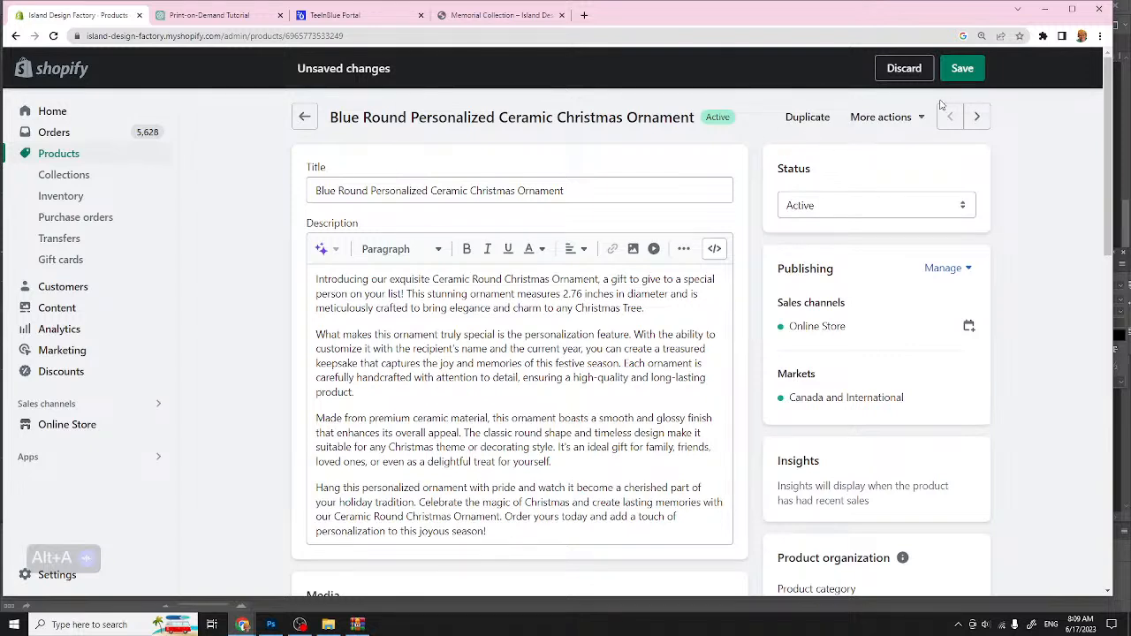
click(961, 68)
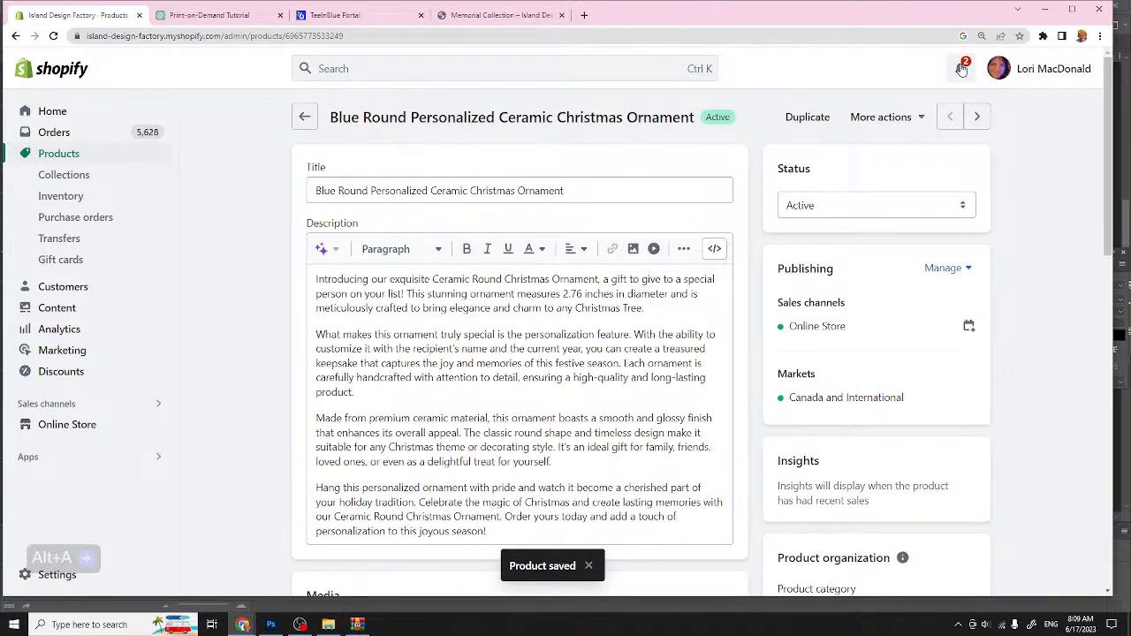
Step: Delete the Available Product, Color and Size options from the product's variants
scroll(715, 220, down, 10)
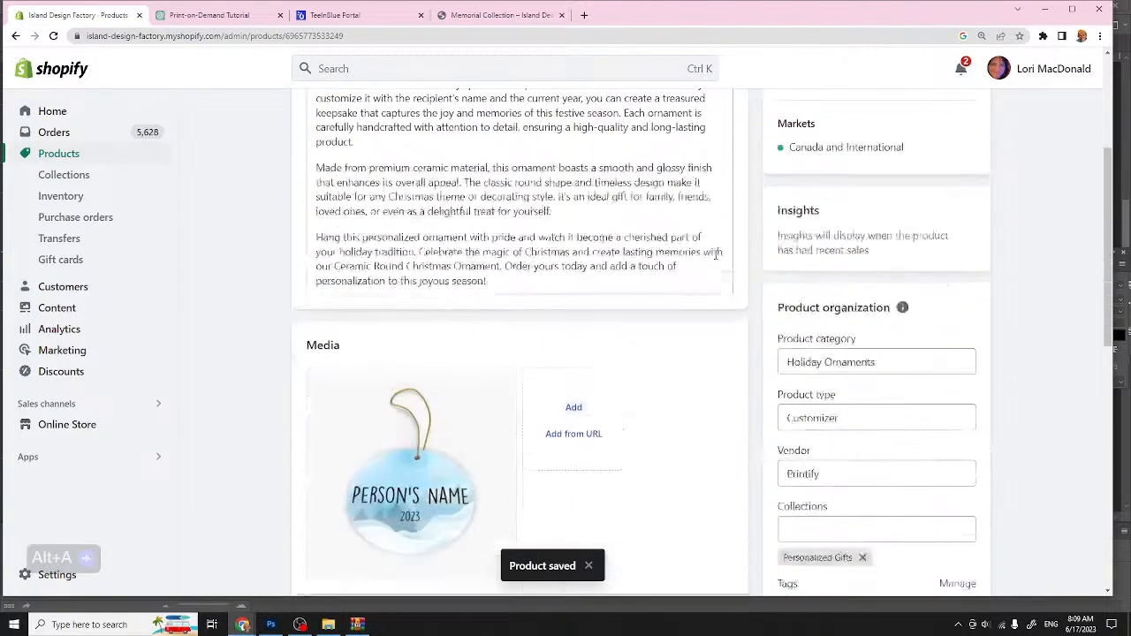
scroll(715, 256, up, 2)
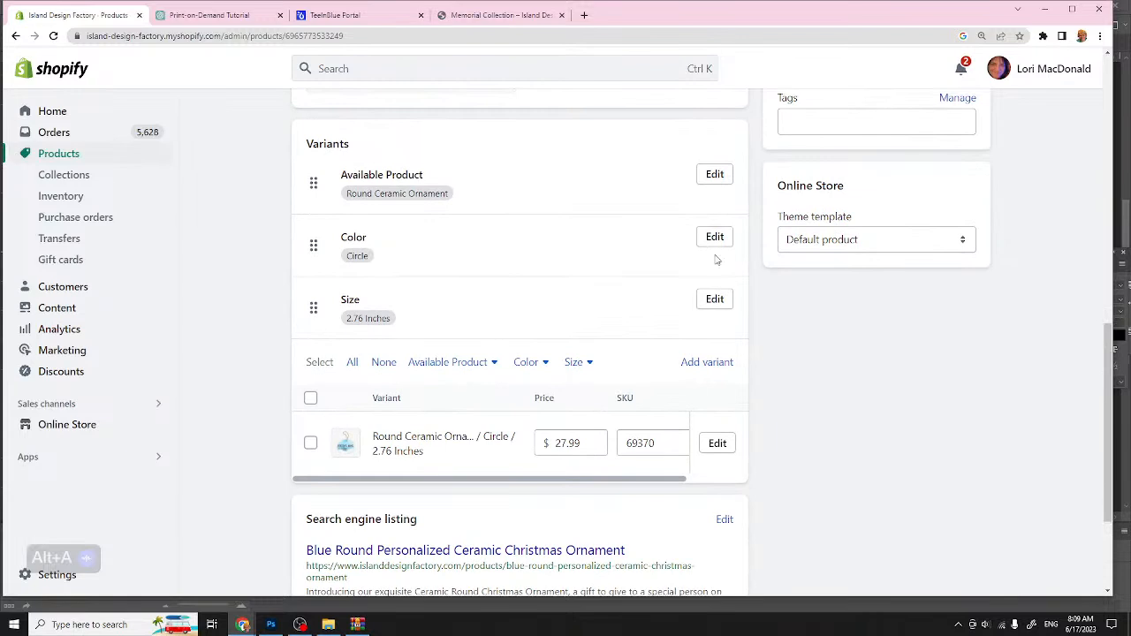
click(714, 174)
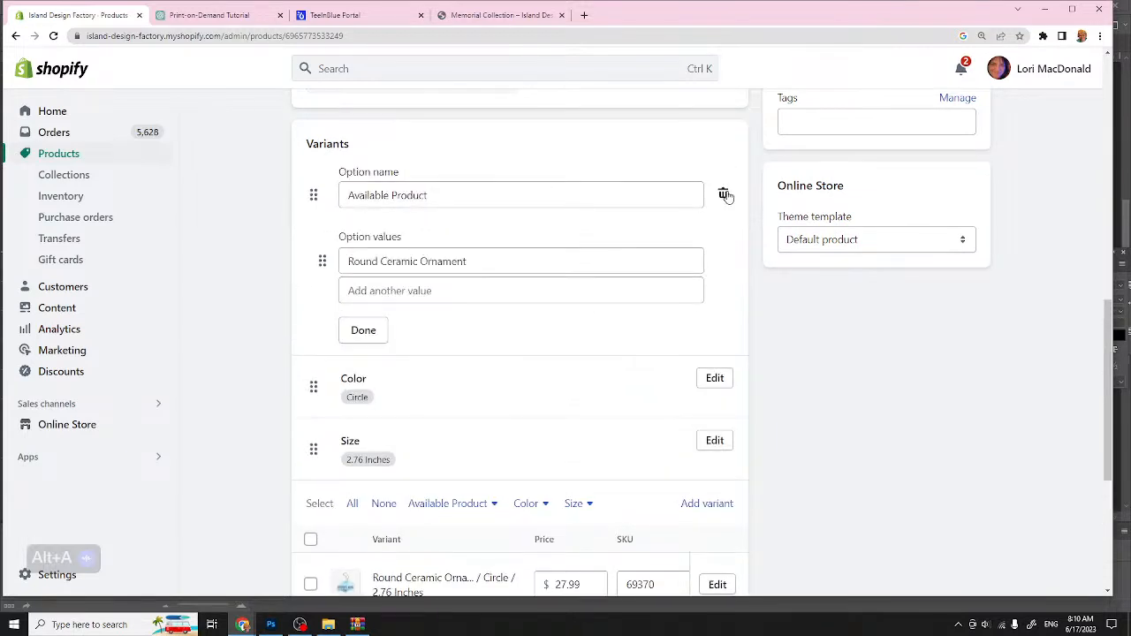
click(722, 196)
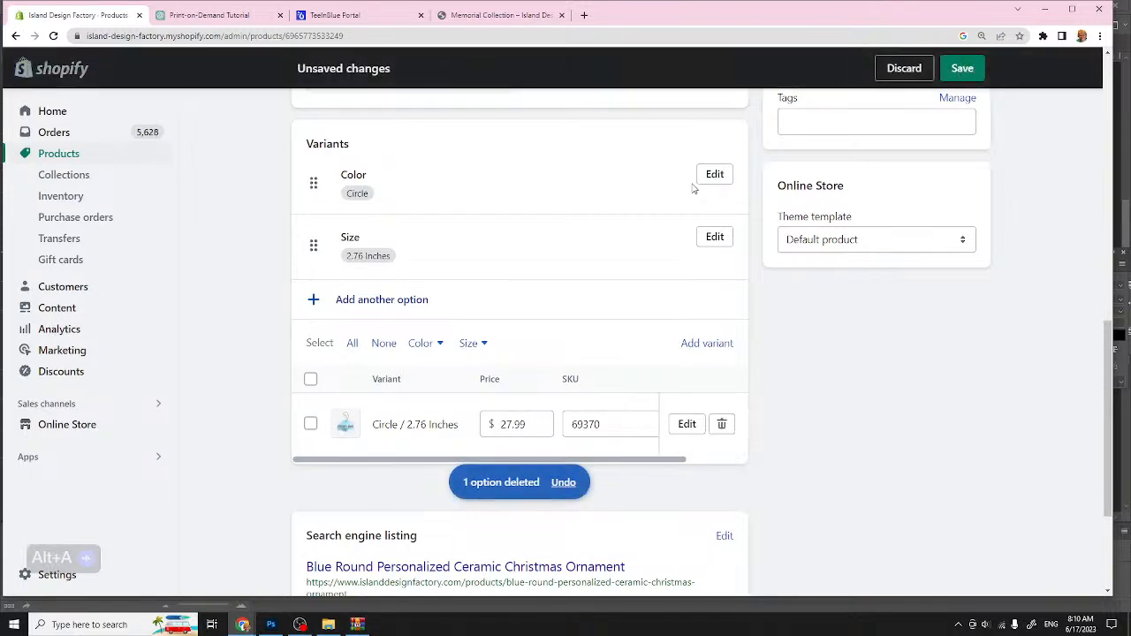
click(715, 175)
click(719, 192)
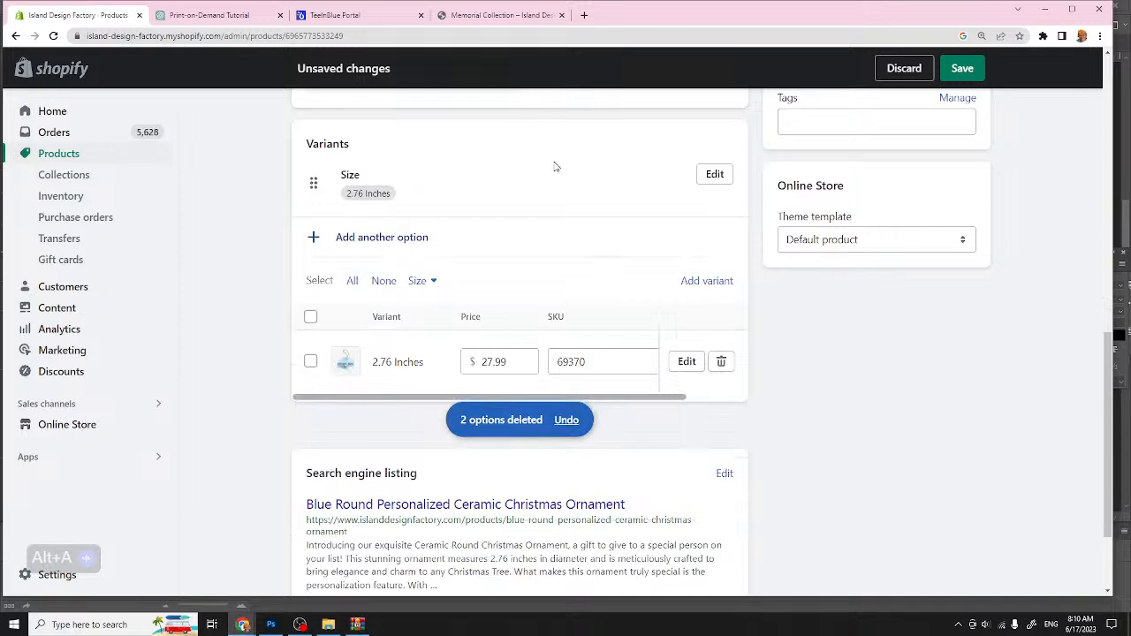
click(715, 174)
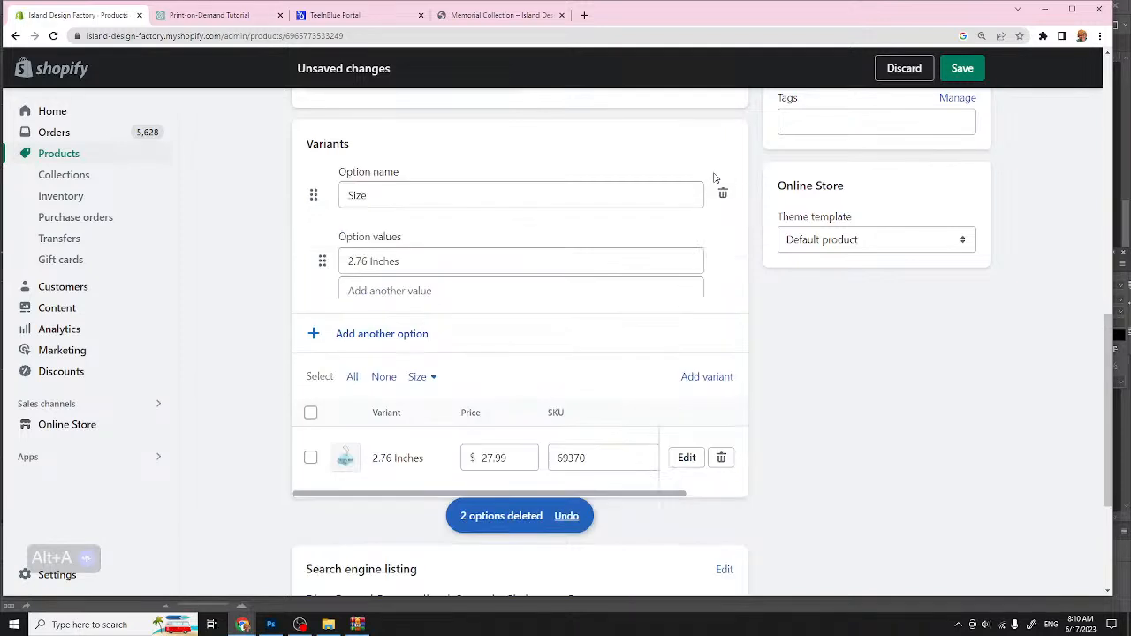
click(722, 194)
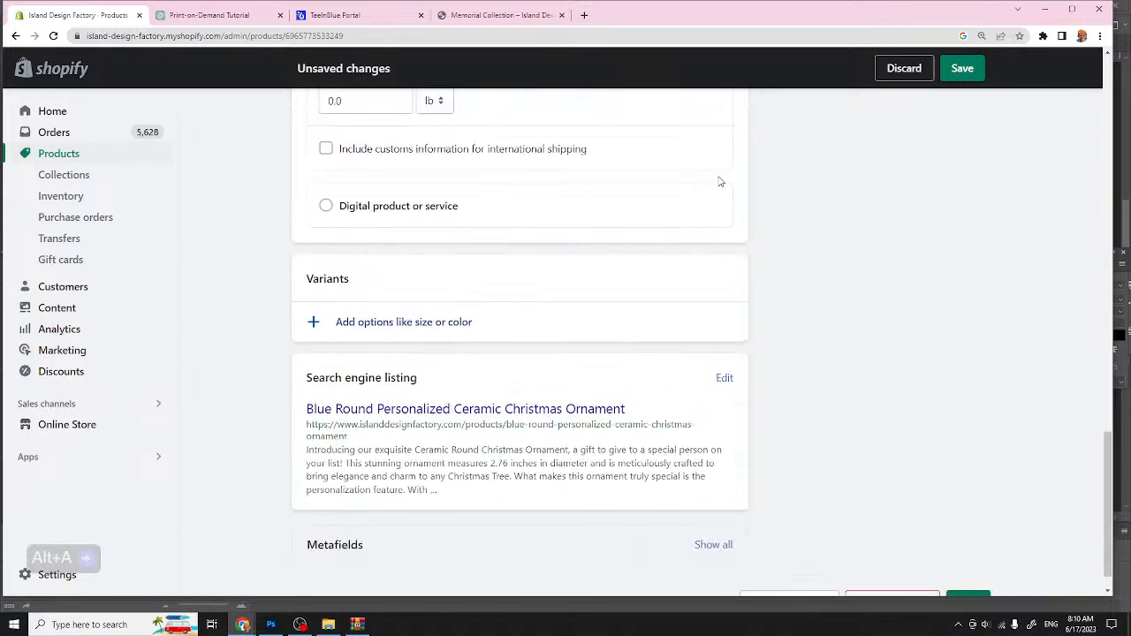
scroll(697, 257, up, 2)
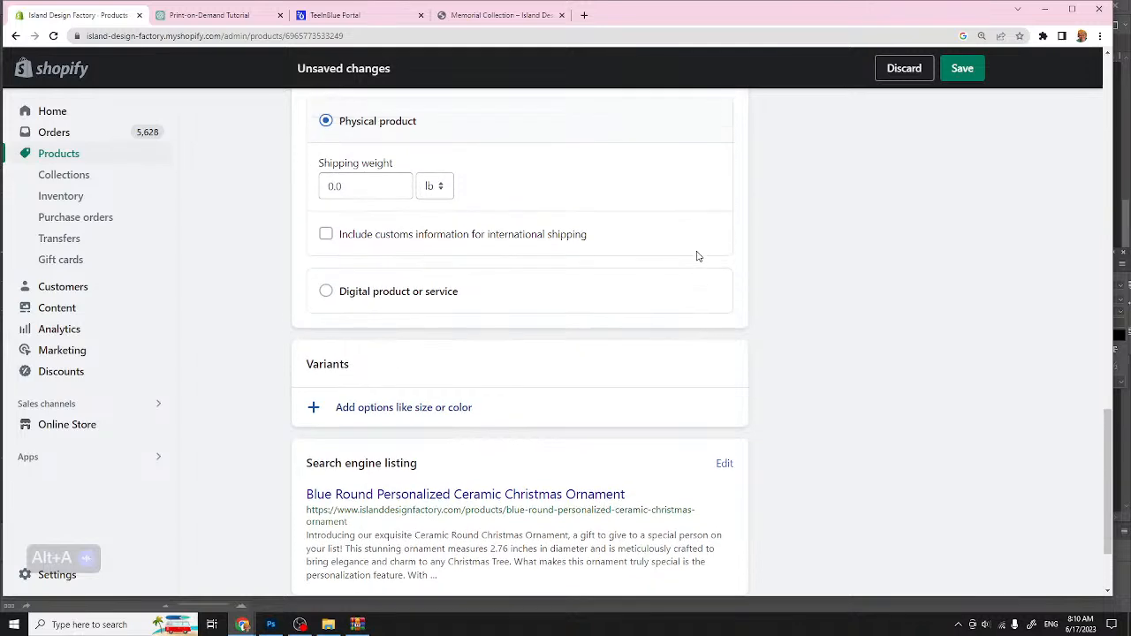
Step: Save the product and confirm deleting the variants that use the Available Product, Color and Size options
scroll(697, 256, up, 5)
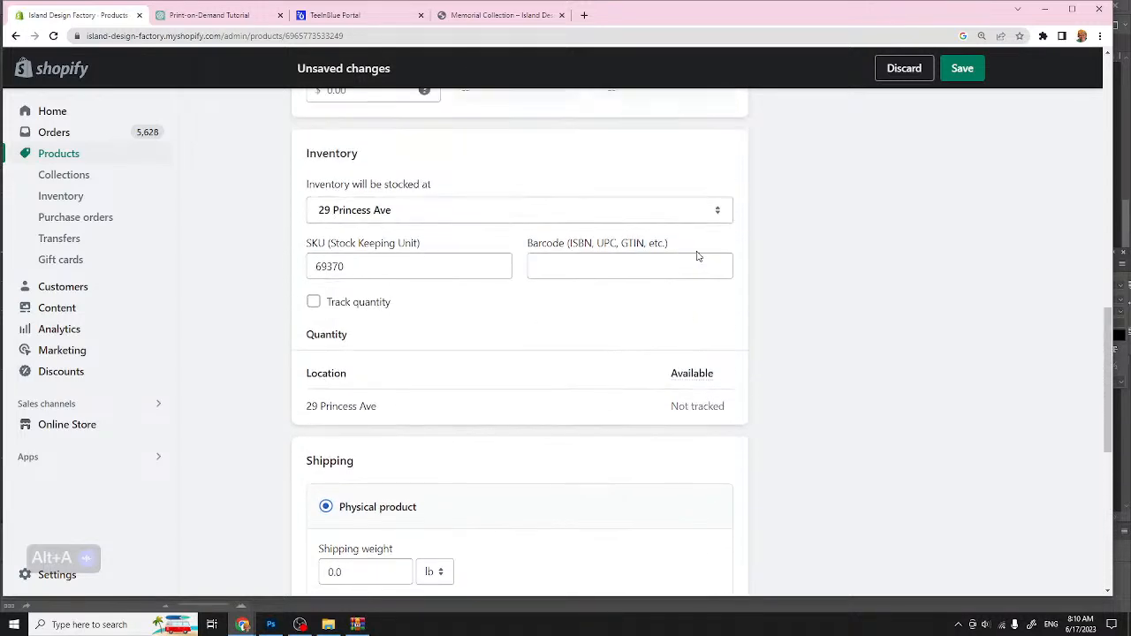
scroll(697, 256, up, 3)
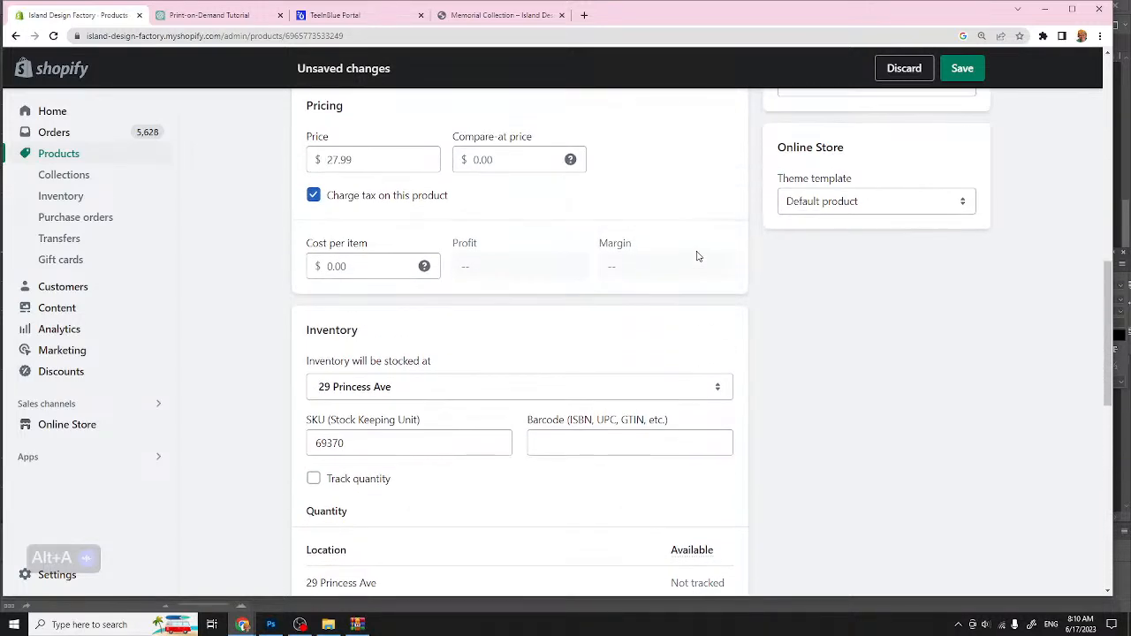
scroll(697, 257, up, 5)
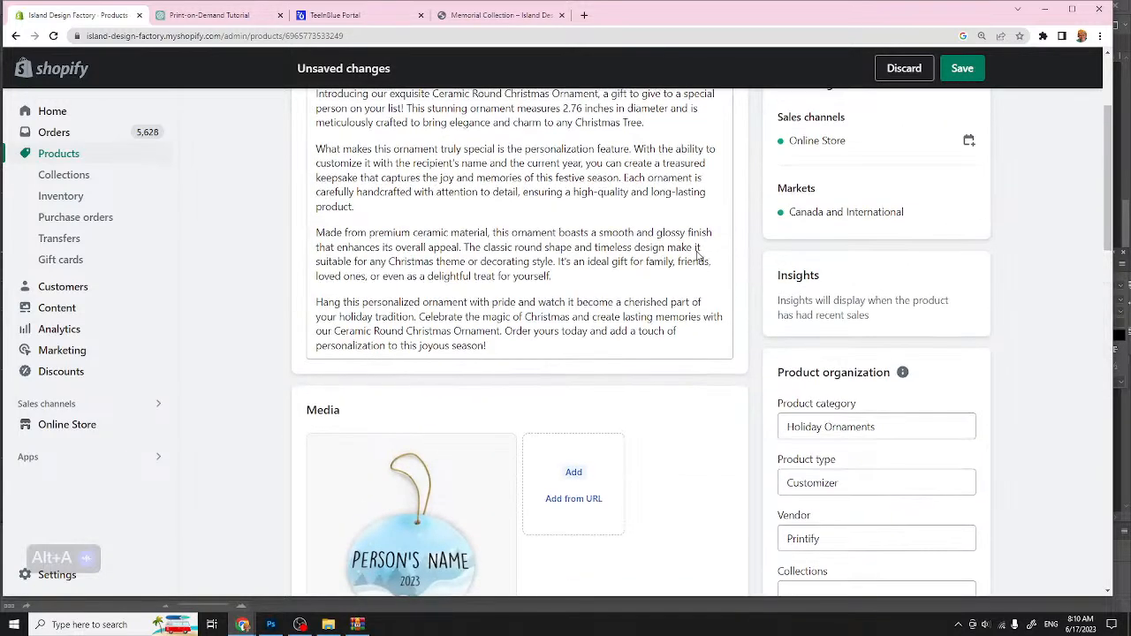
click(970, 67)
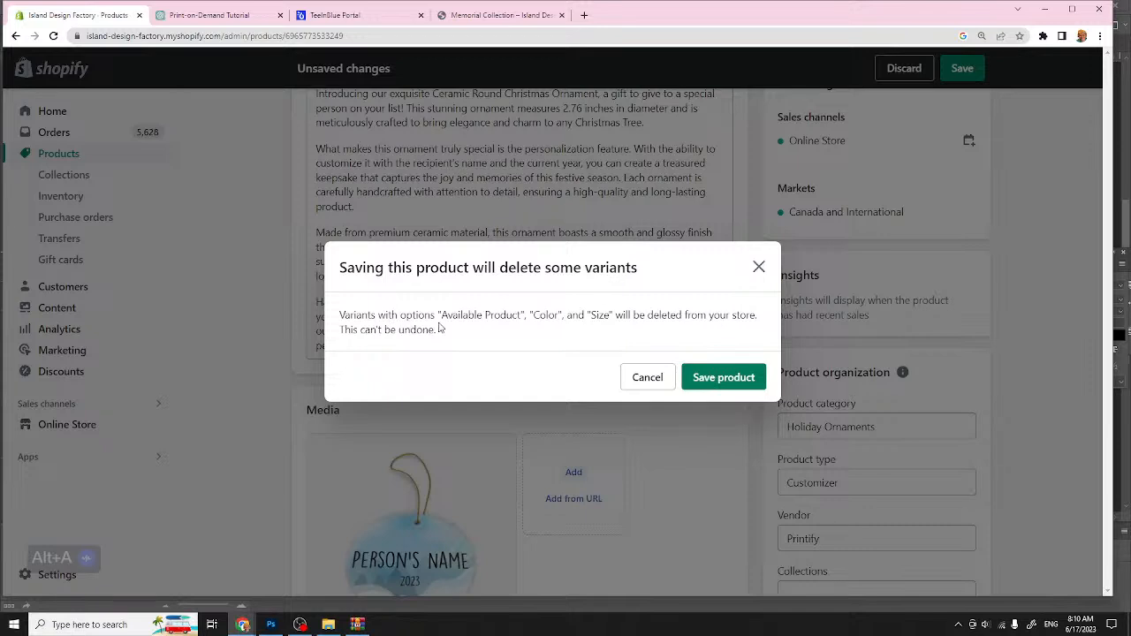
click(711, 379)
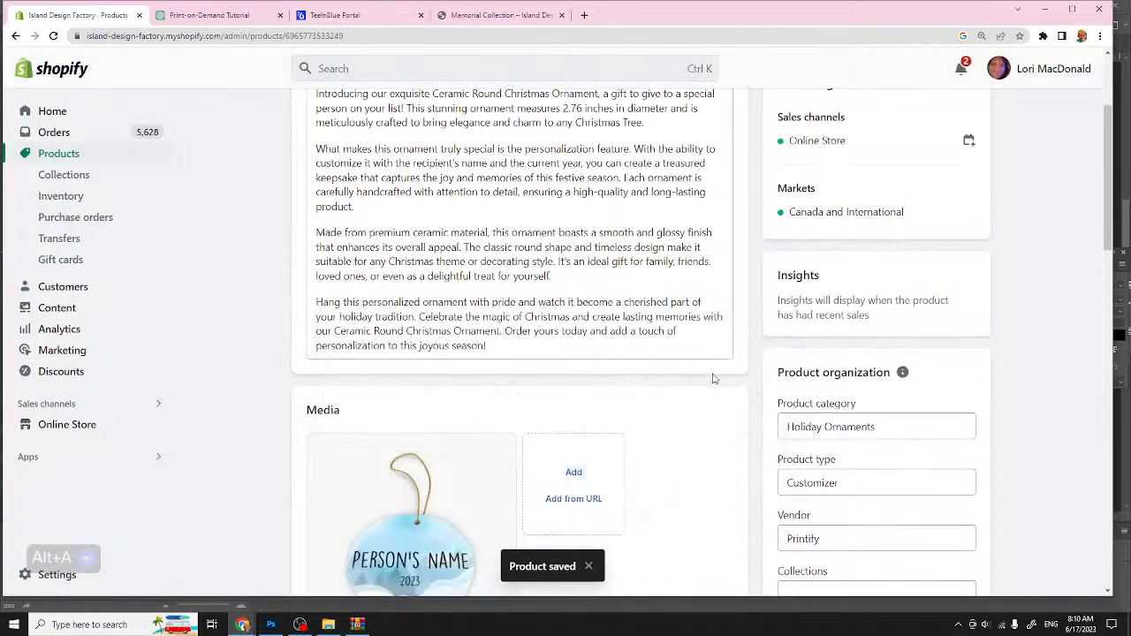
scroll(713, 379, up, 3)
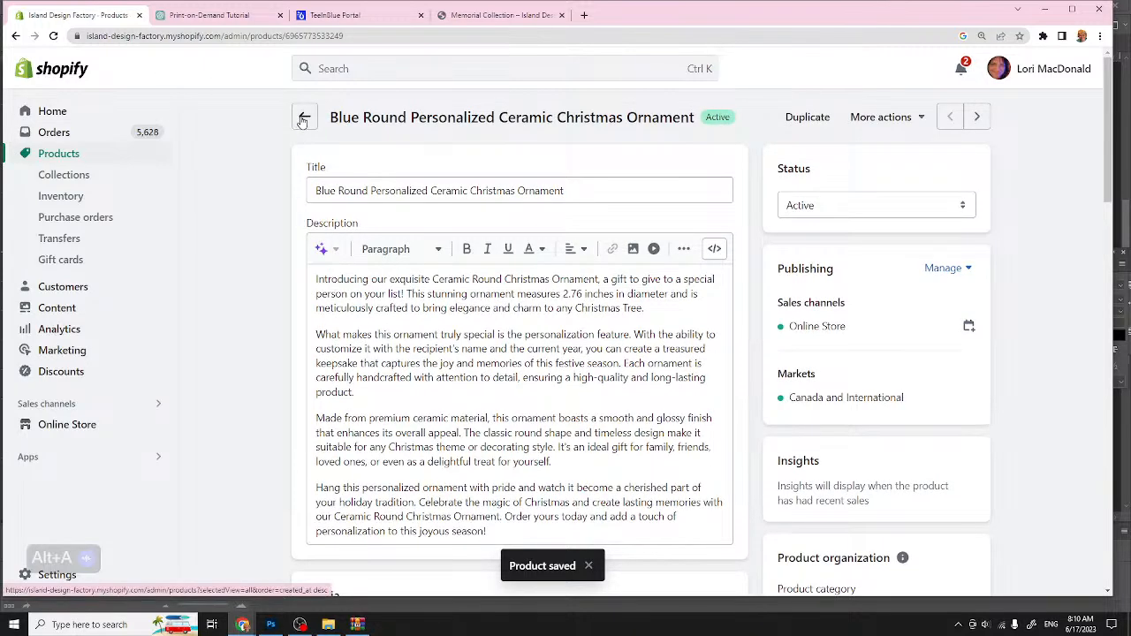
Step: Switch to the storefront, refresh it, and open the Blue Round Personalized Ceramic Christmas Ornament from the Personalized Gifts collection
click(496, 15)
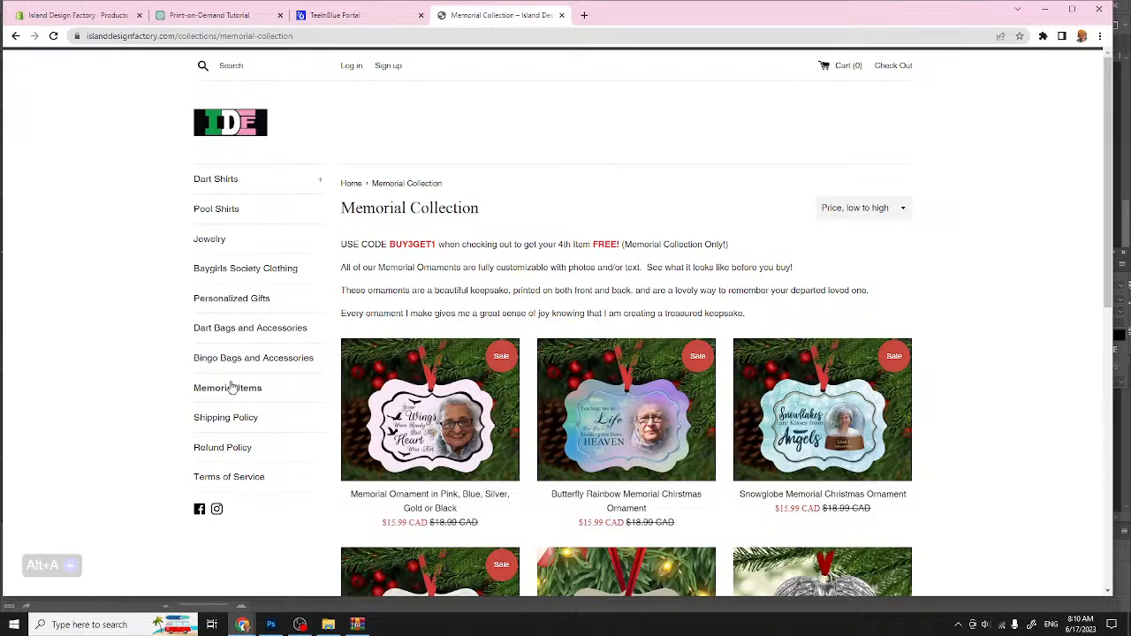
click(53, 37)
click(215, 300)
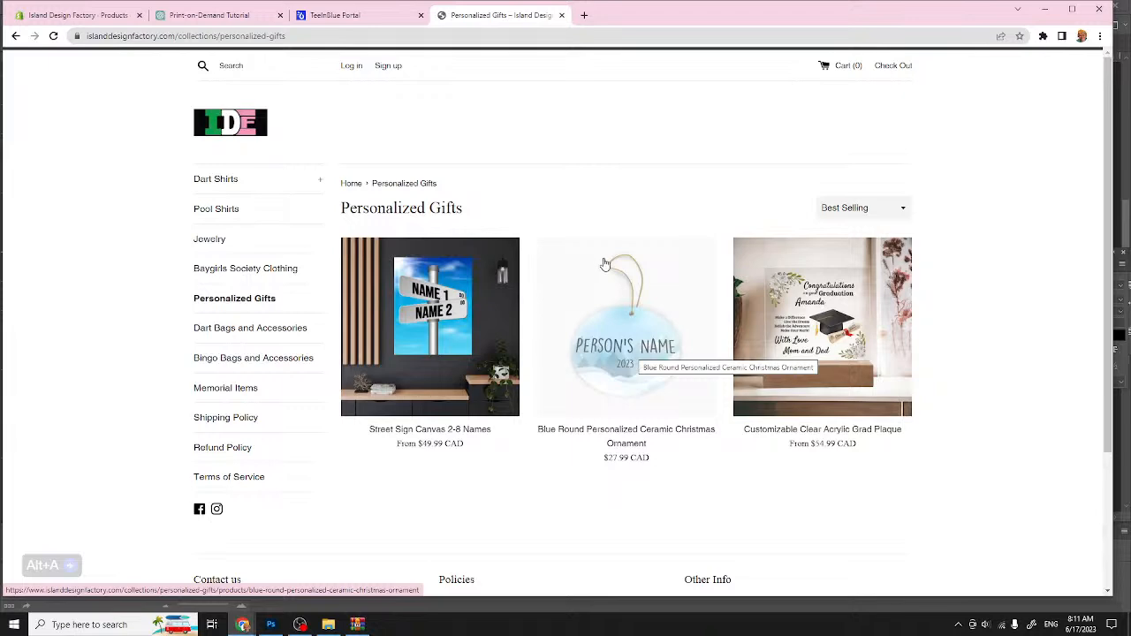
scroll(628, 398, down, 2)
scroll(630, 401, up, 2)
click(629, 351)
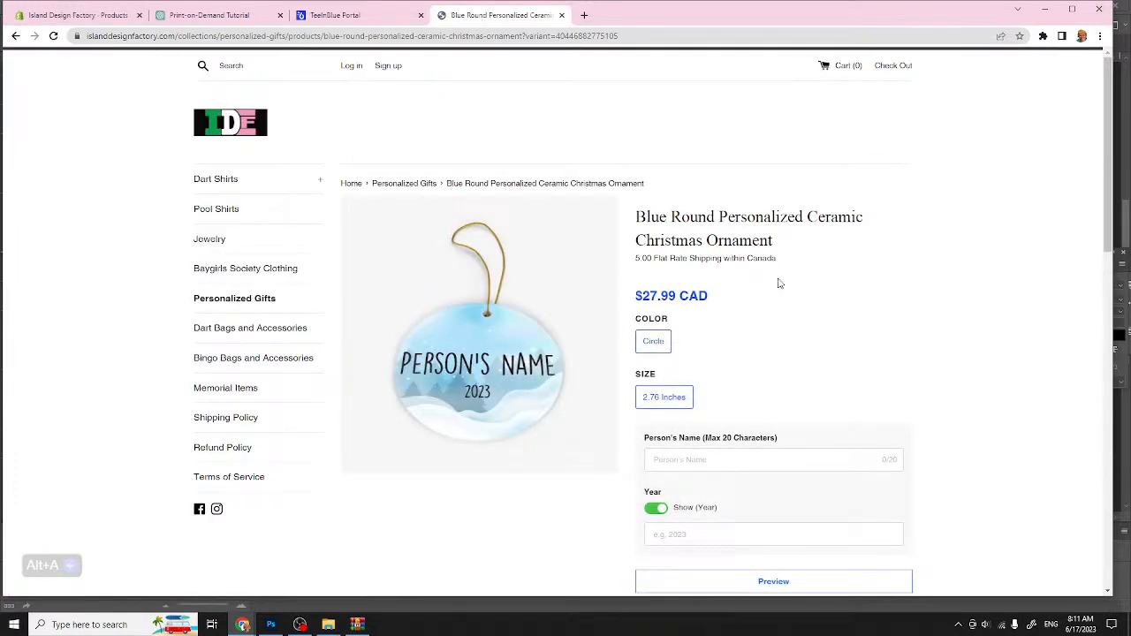
Step: Personalize the ornament with the person's name and the year 2023
scroll(779, 283, down, 1)
click(679, 402)
text(LORI)
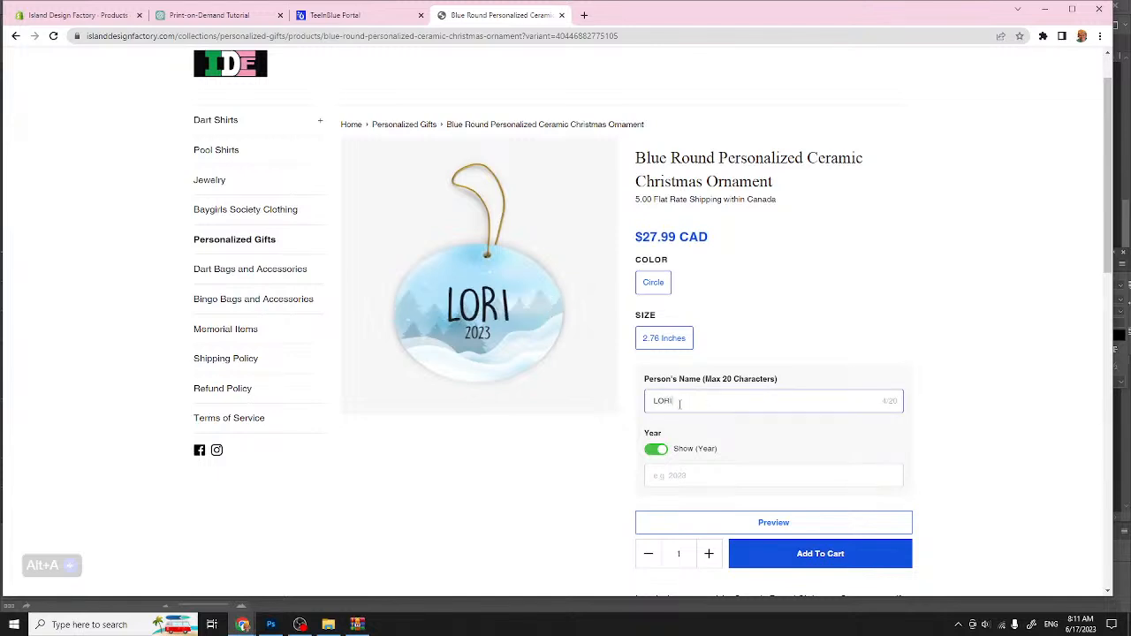
click(675, 477)
text(2023)
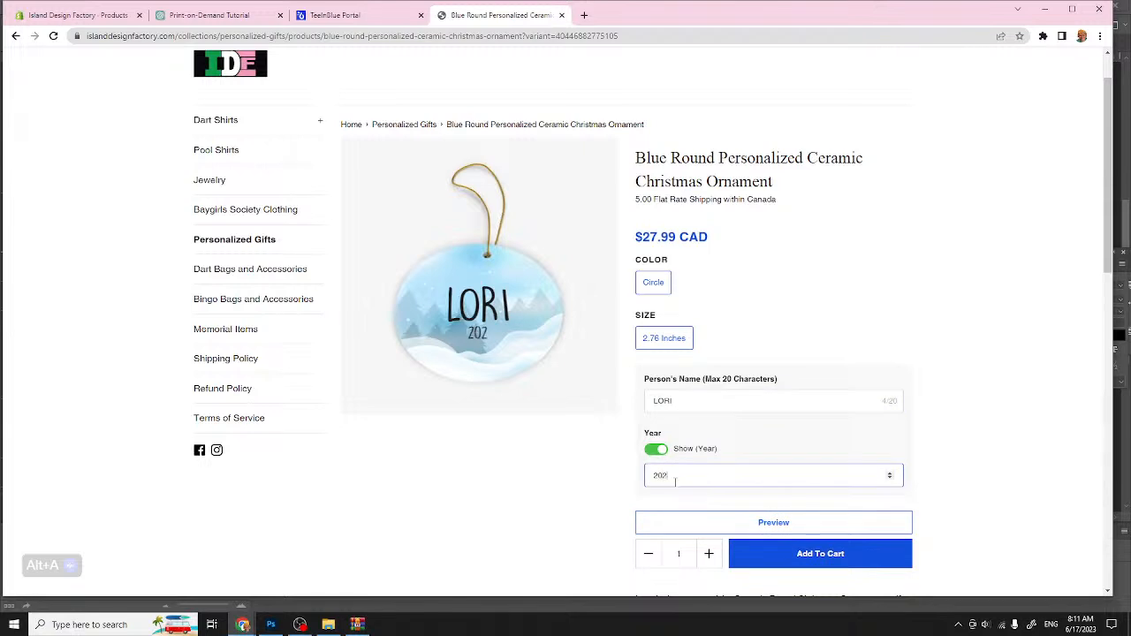
Step: Try 2030, 2222 and 111 as the ornament's year, clearing the field after each entry
double_click(680, 475)
text(2030)
key(BackSpace)
key(BackSpace)
key(BackSpace)
key(BackSpace)
text(2222)
key(BackSpace)
key(BackSpace)
key(BackSpace)
key(BackSpace)
text(111)
key(BackSpace)
key(BackSpace)
key(BackSpace)
scroll(800, 503, down, 1)
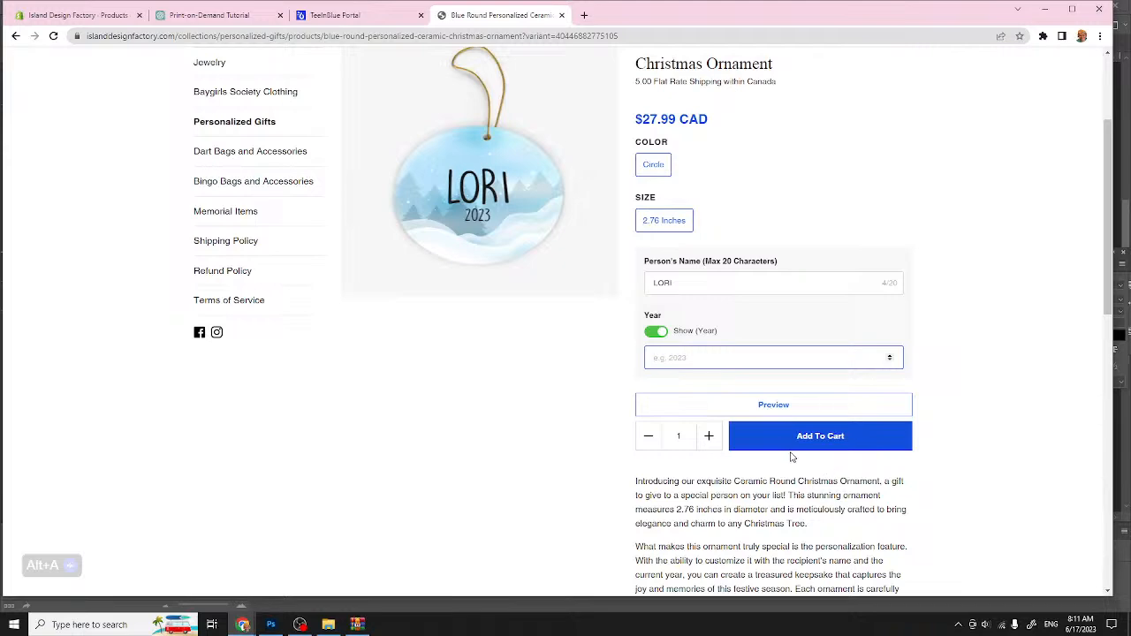
scroll(795, 465, up, 2)
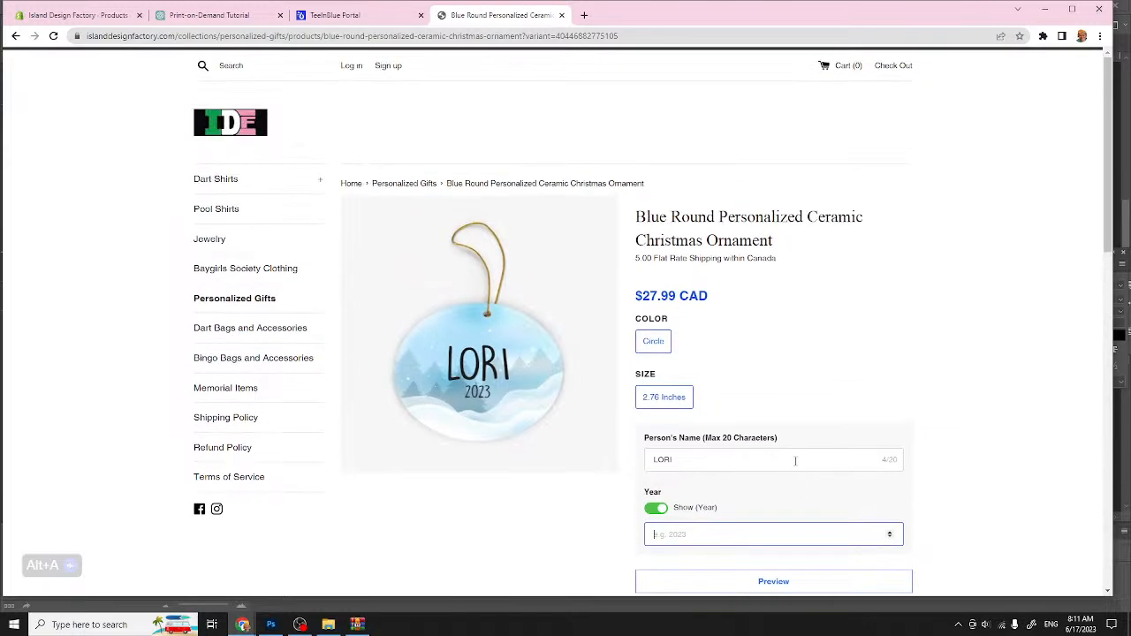
scroll(795, 460, down, 1)
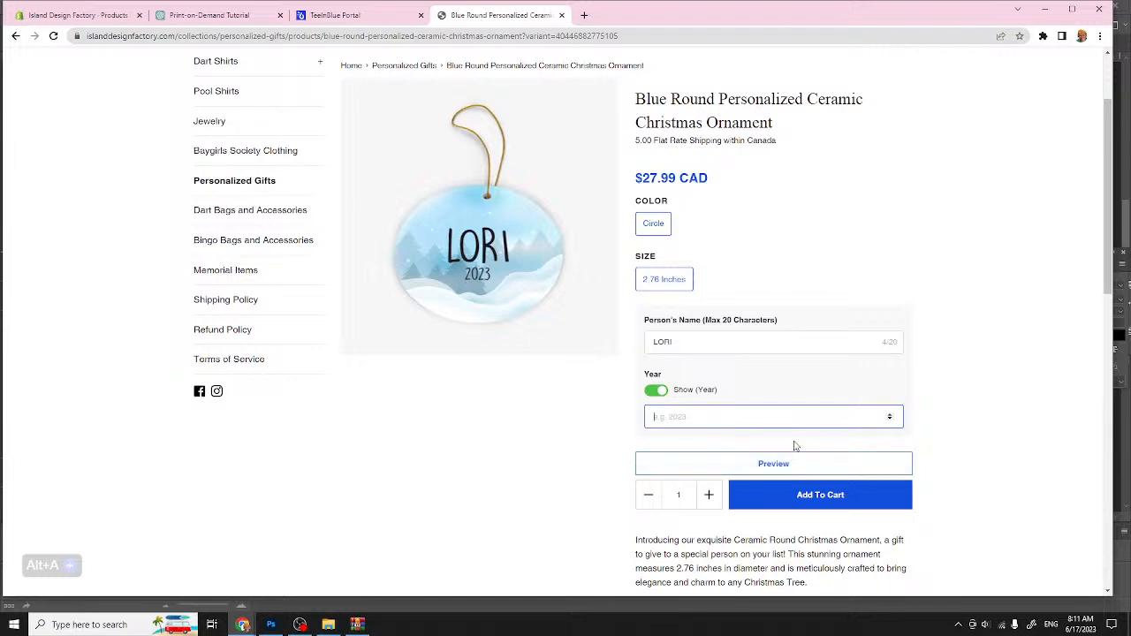